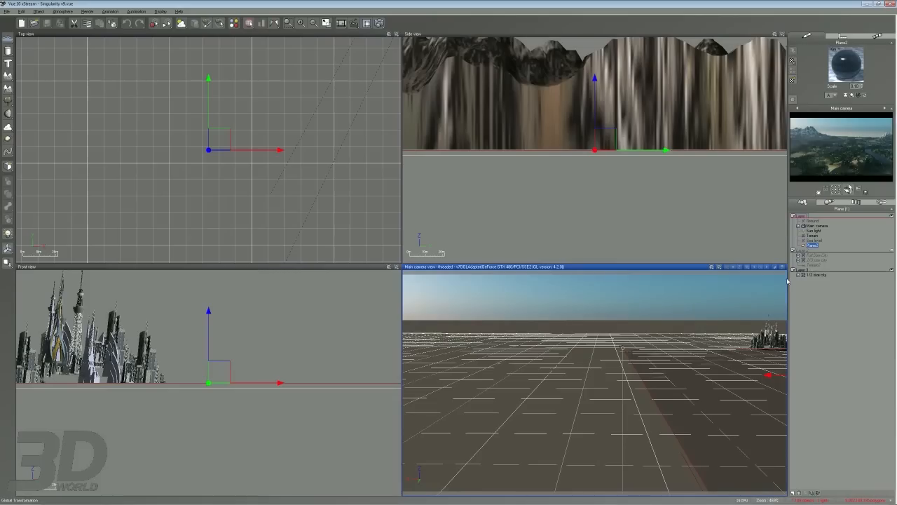
Select the second terrain and open its material in the Advanced Material Editor.
{"action": "left_click", "coordinate": [813, 265]}
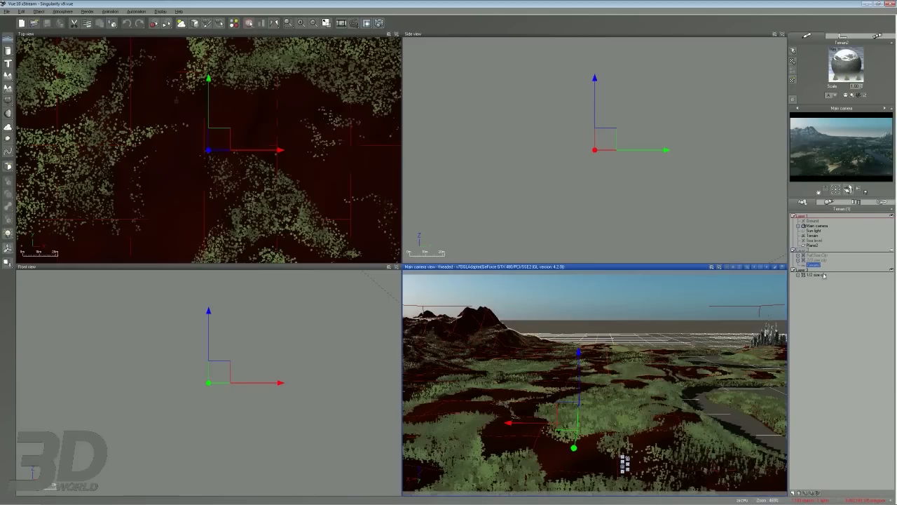
{"action": "right_click", "coordinate": [844, 60]}
{"action": "left_click", "coordinate": [856, 64]}
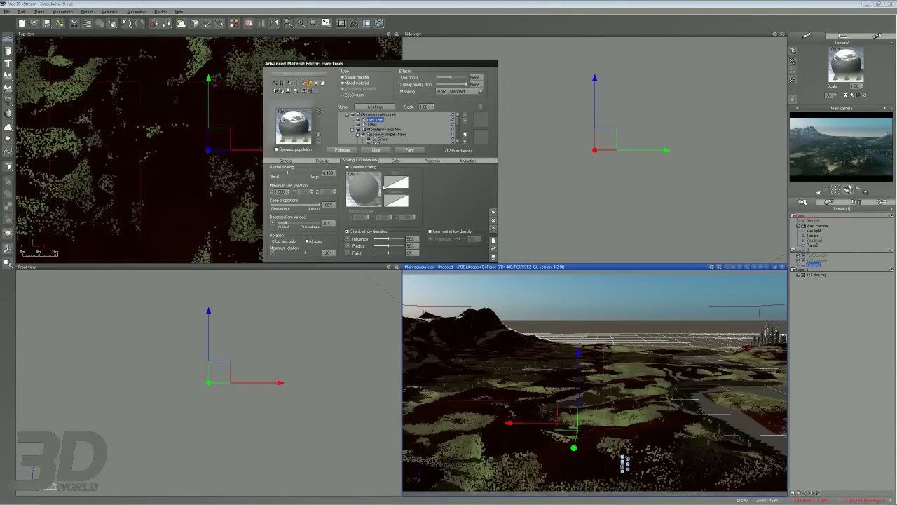
Examine the altitude, slope and orientation presence constraints of the Trees layer, after briefly checking the Grass layer.
{"action": "left_click_drag", "start_coordinate": [459, 124], "coordinate": [458, 125]}
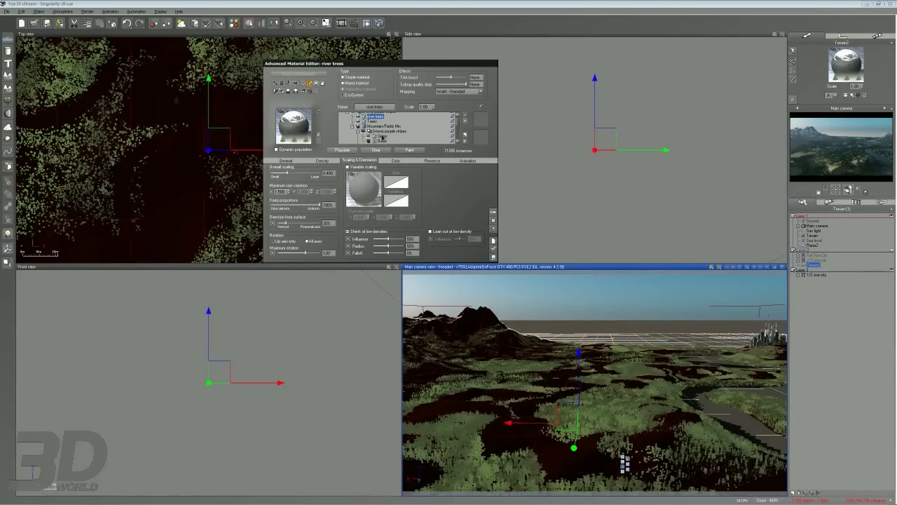
{"action": "left_click", "coordinate": [382, 136]}
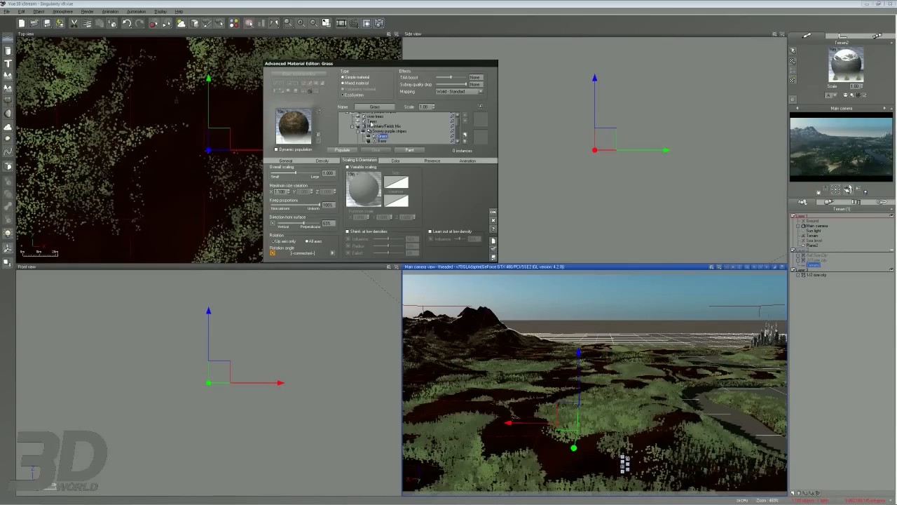
{"action": "left_click", "coordinate": [372, 122]}
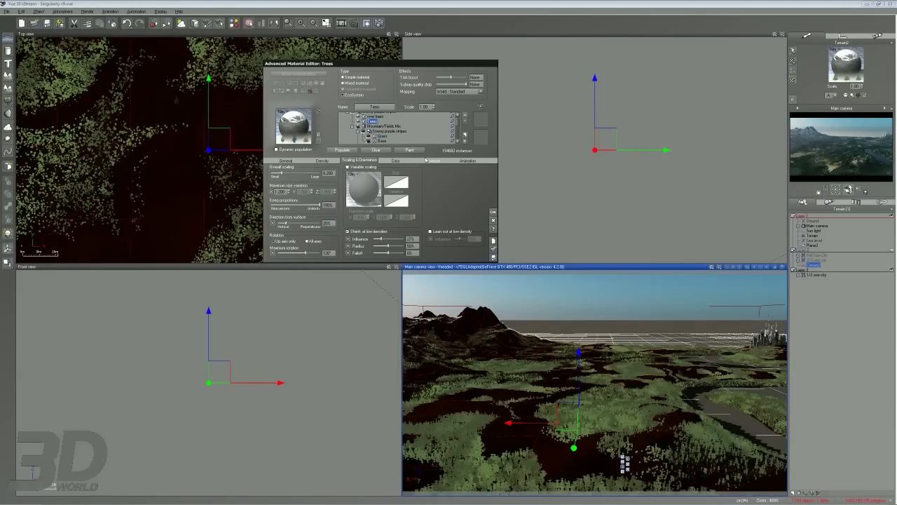
{"action": "left_click", "coordinate": [432, 160]}
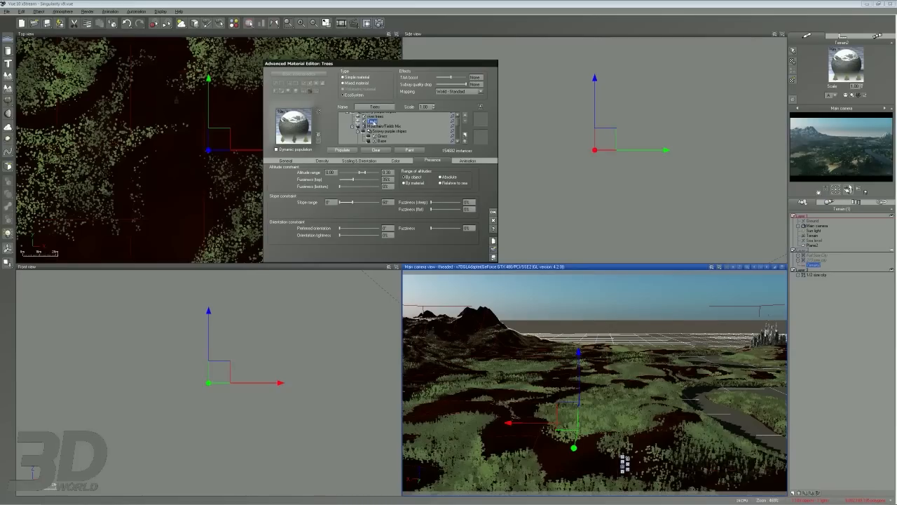
{"action": "left_click_drag", "start_coordinate": [531, 406], "coordinate": [629, 377]}
{"action": "left_click_drag", "start_coordinate": [468, 357], "coordinate": [495, 349]}
{"action": "key", "text": "Escape"}
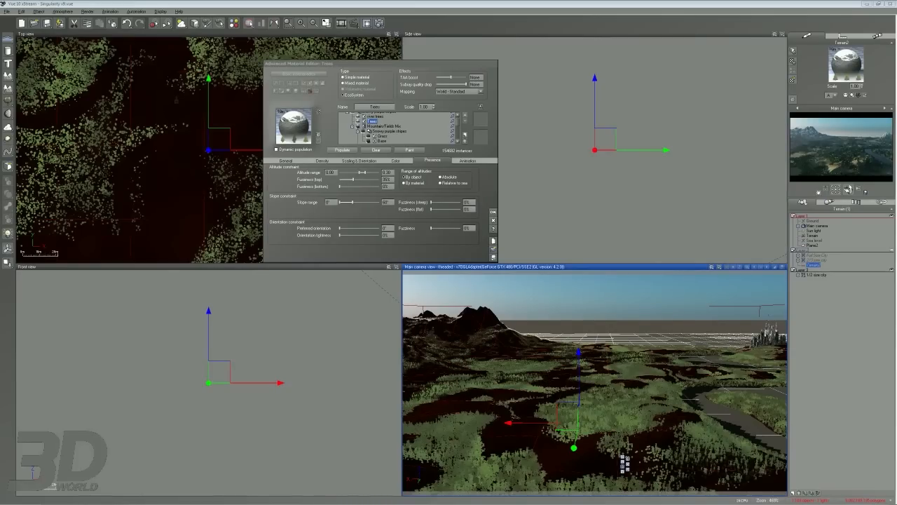
Examine the altitude and slope presence constraints of the river trees layer.
{"action": "left_click", "coordinate": [374, 116]}
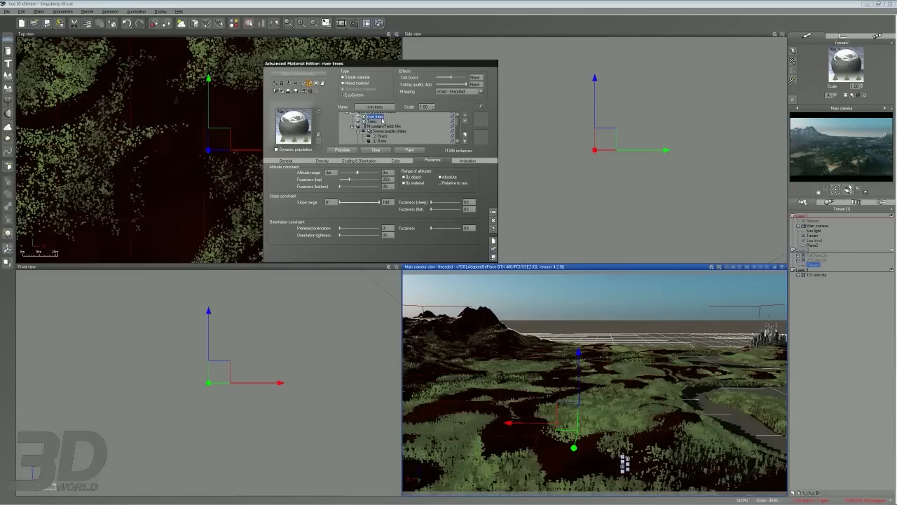
{"action": "key", "text": "ctrl+2"}
{"action": "mouse_move", "coordinate": [775, 380]}
{"action": "left_mouse_down"}
{"action": "mouse_move", "coordinate": [684, 394]}
{"action": "mouse_move", "coordinate": [719, 425]}
{"action": "mouse_move", "coordinate": [785, 457]}
{"action": "left_mouse_up"}
{"action": "left_click_drag", "start_coordinate": [712, 401], "coordinate": [743, 412]}
{"action": "key", "text": "Escape"}
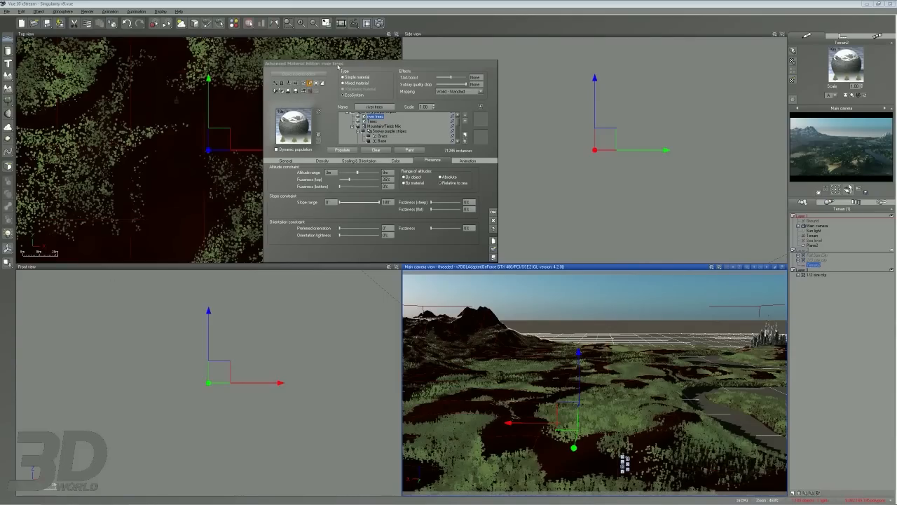
Move the material editor off the Top view and inspect the tree distribution along the riverbank from above.
{"action": "left_click_drag", "start_coordinate": [338, 67], "coordinate": [483, 76]}
{"action": "scroll", "coordinate": [310, 126], "scroll_direction": "up", "scroll_amount": 3}
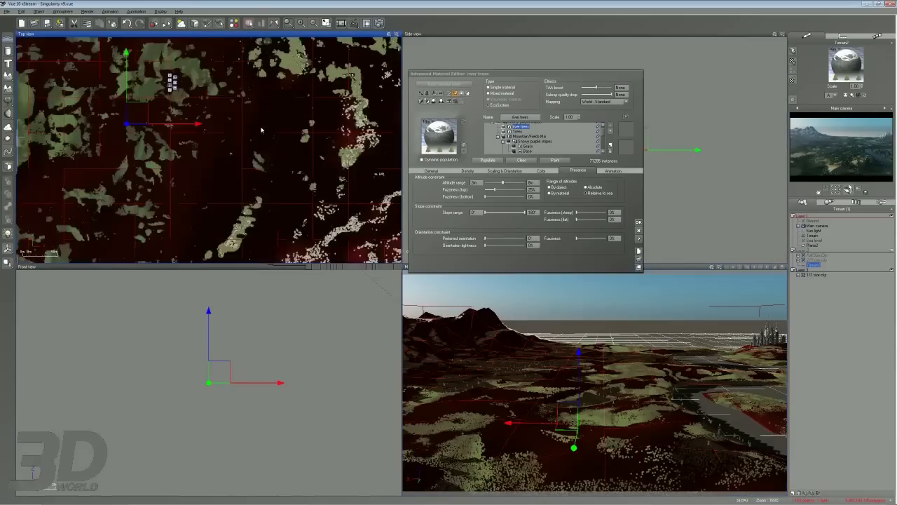
{"action": "right_click_drag", "start_coordinate": [357, 141], "coordinate": [238, 102]}
{"action": "scroll", "coordinate": [300, 120], "scroll_direction": "down", "scroll_amount": 2}
{"action": "right_click_drag", "start_coordinate": [301, 135], "coordinate": [297, 225]}
{"action": "right_click_drag", "start_coordinate": [309, 54], "coordinate": [316, 122]}
{"action": "scroll", "coordinate": [278, 133], "scroll_direction": "down", "scroll_amount": 2}
{"action": "right_click_drag", "start_coordinate": [176, 156], "coordinate": [310, 109]}
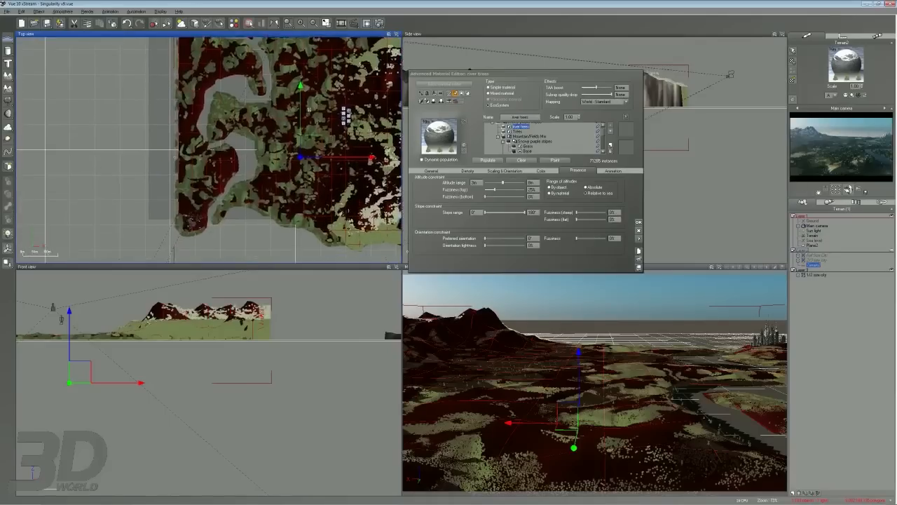
{"action": "scroll", "coordinate": [302, 162], "scroll_direction": "up", "scroll_amount": 6}
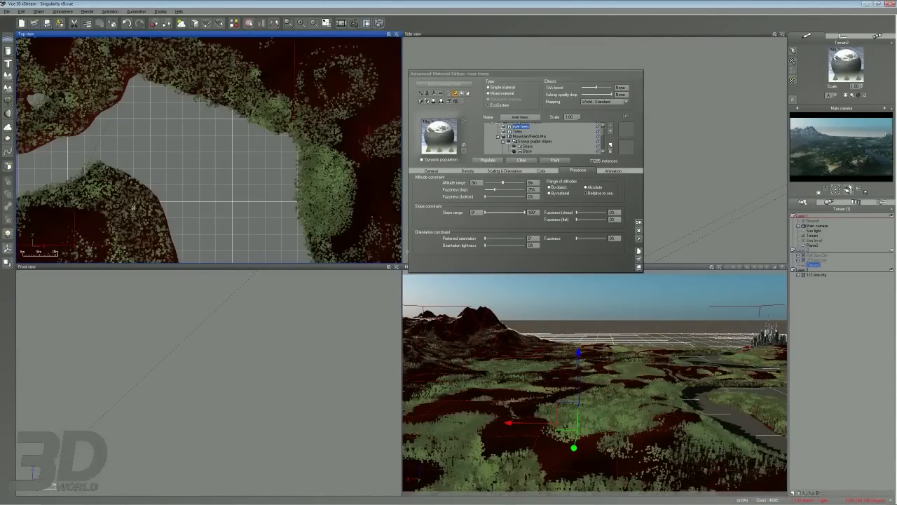
{"action": "mouse_move", "coordinate": [280, 119]}
{"action": "left_mouse_down"}
{"action": "mouse_move", "coordinate": [305, 137]}
{"action": "mouse_move", "coordinate": [288, 113]}
{"action": "left_mouse_up"}
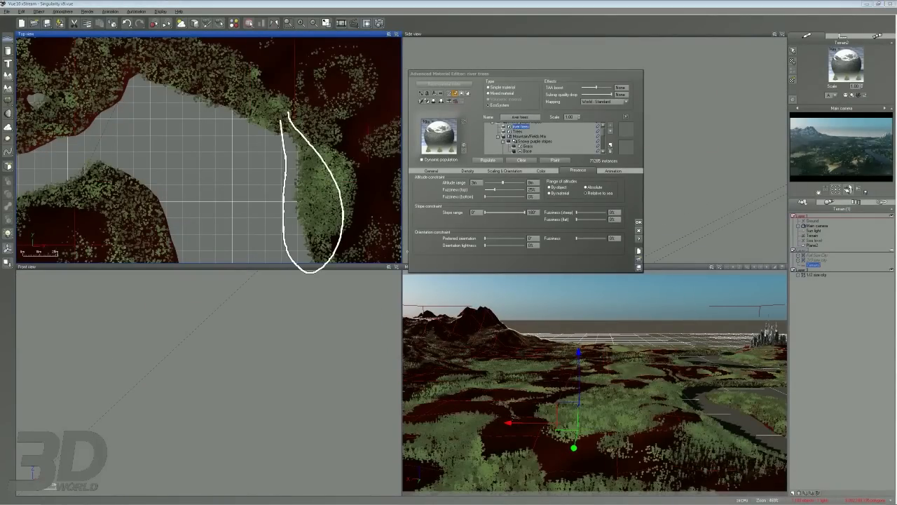
{"action": "key", "text": "Escape"}
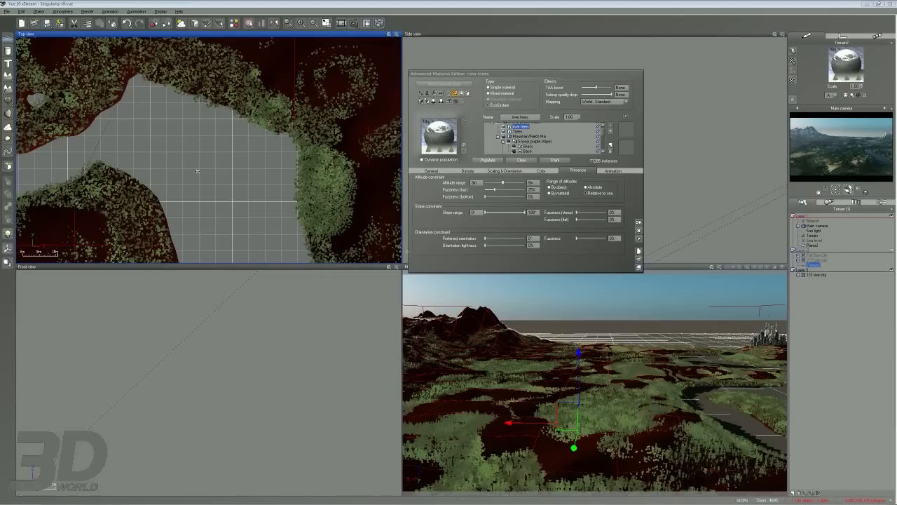
Review the Trees layer's EcoSystem population and variable density settings, comparing its density with the river trees layer.
{"action": "left_click", "coordinate": [518, 131]}
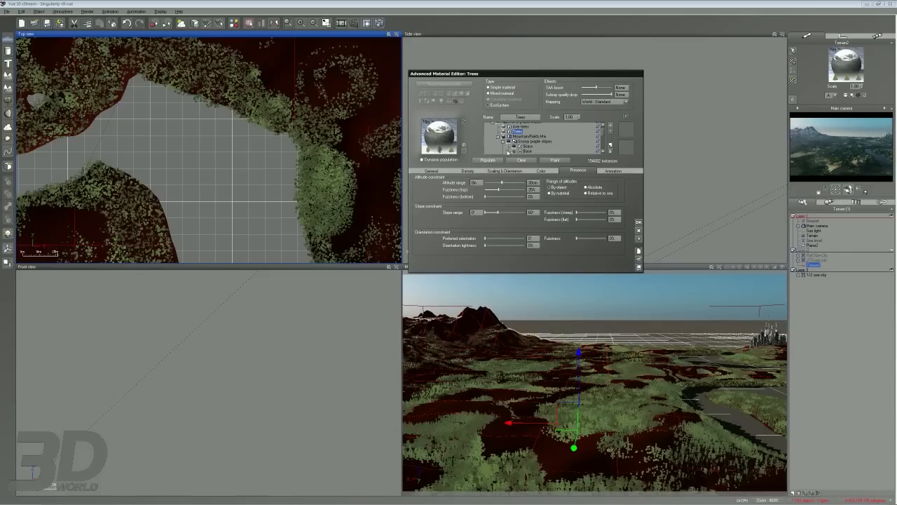
{"action": "left_click", "coordinate": [498, 136]}
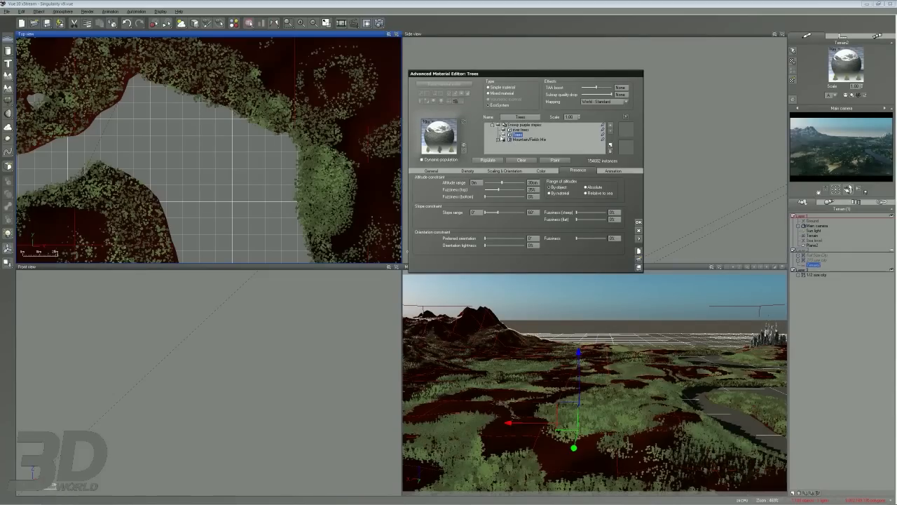
{"action": "left_click", "coordinate": [431, 170]}
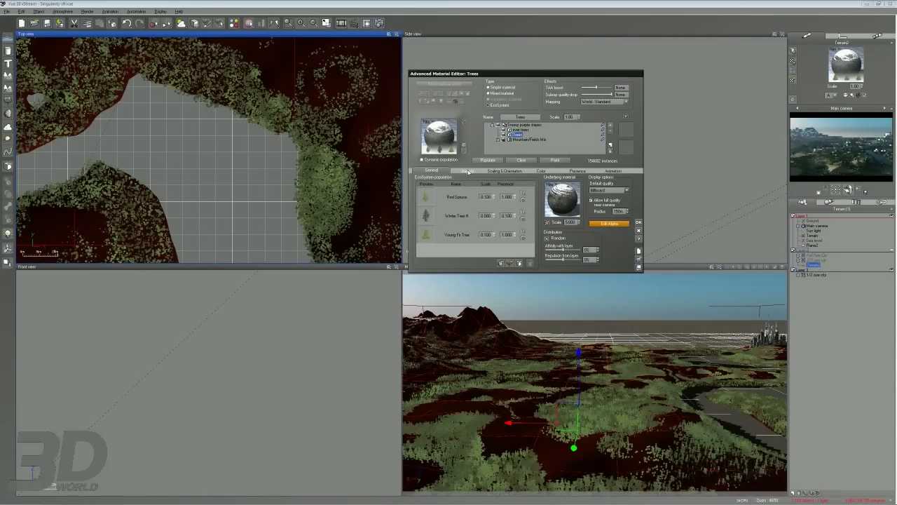
{"action": "left_click", "coordinate": [468, 171]}
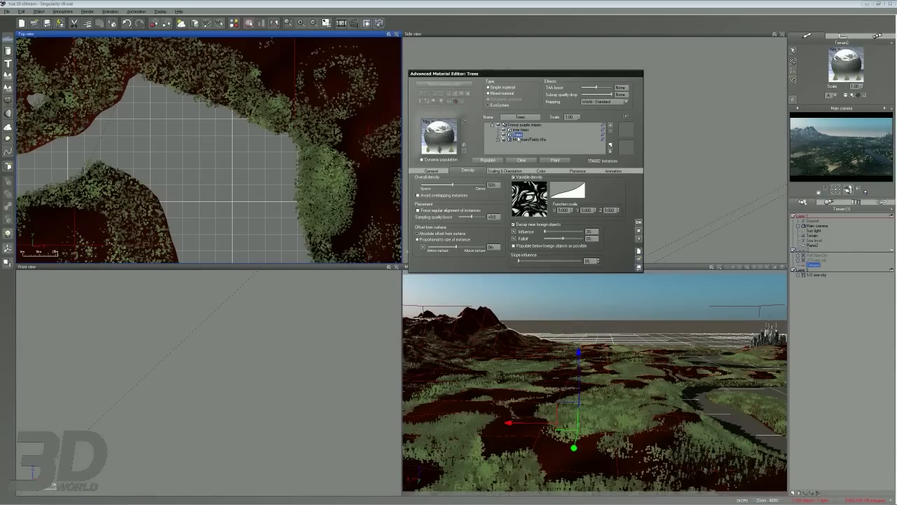
{"action": "left_click", "coordinate": [520, 131]}
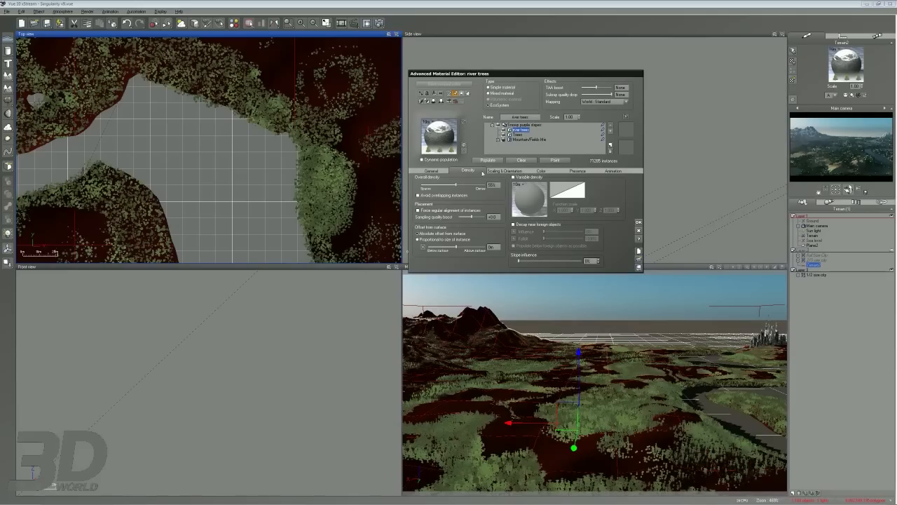
{"action": "left_click", "coordinate": [516, 135]}
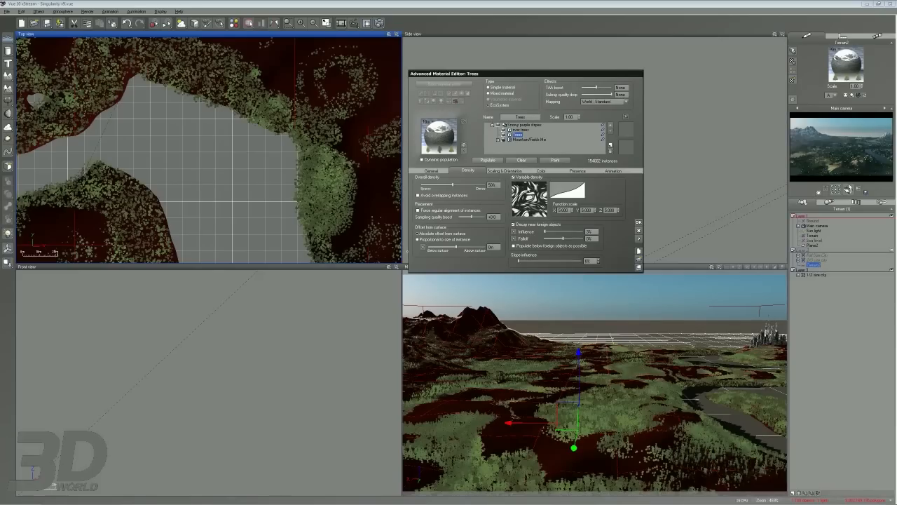
Open the Trees layer's variable density function and spread its fractal and turbulence nodes away from the other branch.
{"action": "right_click", "coordinate": [531, 201]}
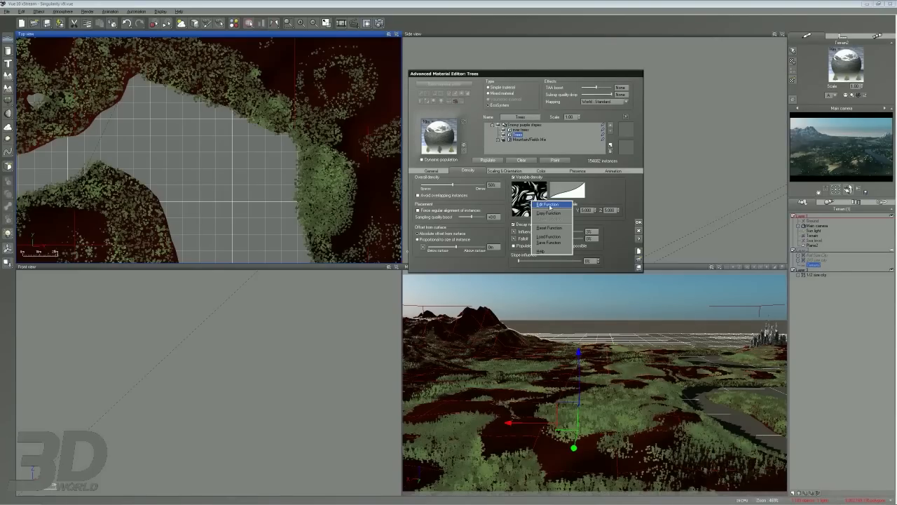
{"action": "left_click", "coordinate": [548, 205]}
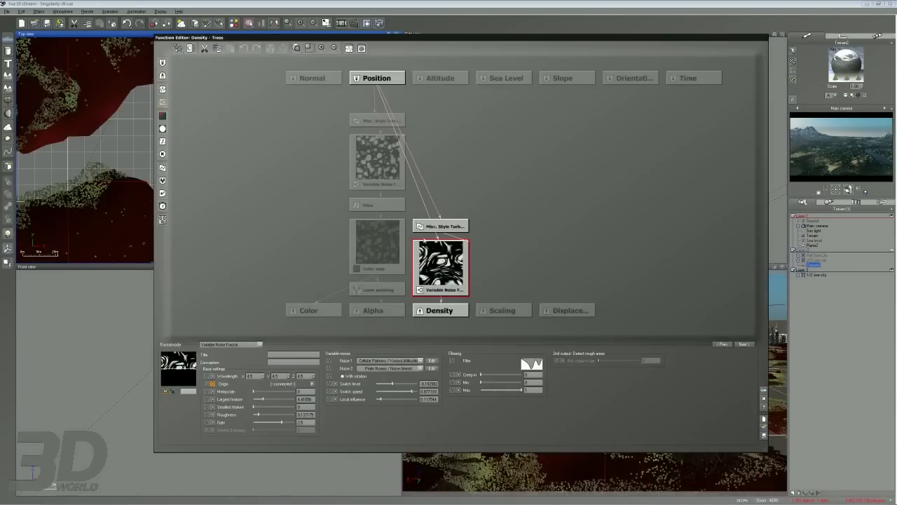
{"action": "left_click_drag", "start_coordinate": [334, 214], "coordinate": [277, 186]}
{"action": "left_click_drag", "start_coordinate": [266, 84], "coordinate": [343, 270]}
{"action": "left_click_drag", "start_coordinate": [340, 211], "coordinate": [145, 207]}
{"action": "right_click_drag", "start_coordinate": [382, 189], "coordinate": [366, 160]}
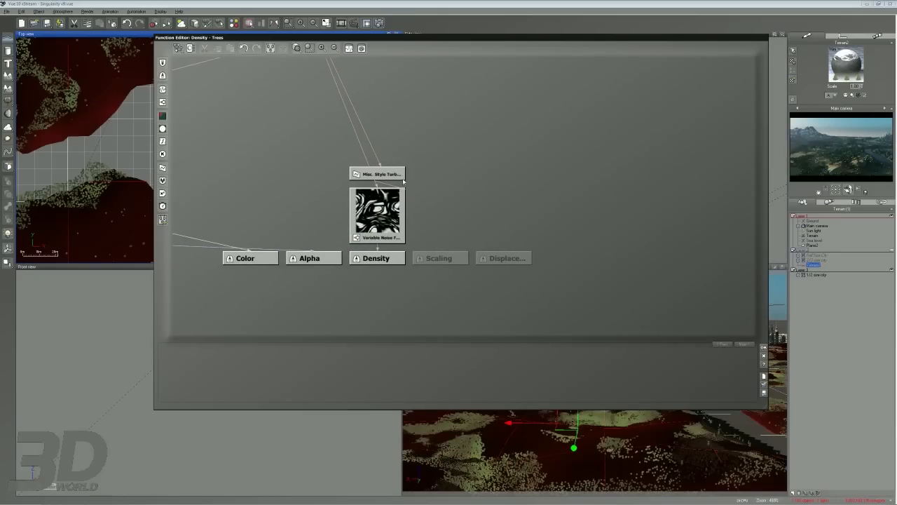
{"action": "left_click_drag", "start_coordinate": [393, 171], "coordinate": [540, 106]}
{"action": "left_click_drag", "start_coordinate": [378, 214], "coordinate": [378, 172]}
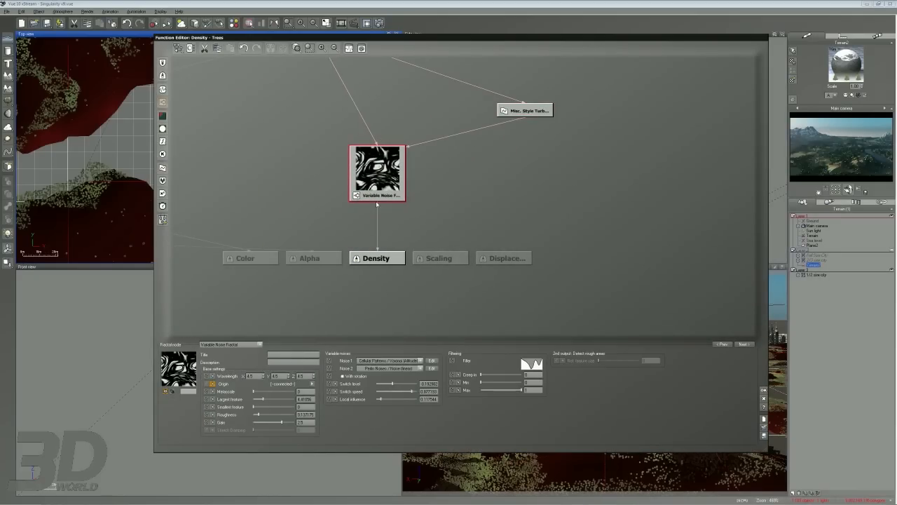
Try out a Value noise node and an extra Variable Noise Fractal node in the density graph, then discard them.
{"action": "left_click", "coordinate": [257, 133]}
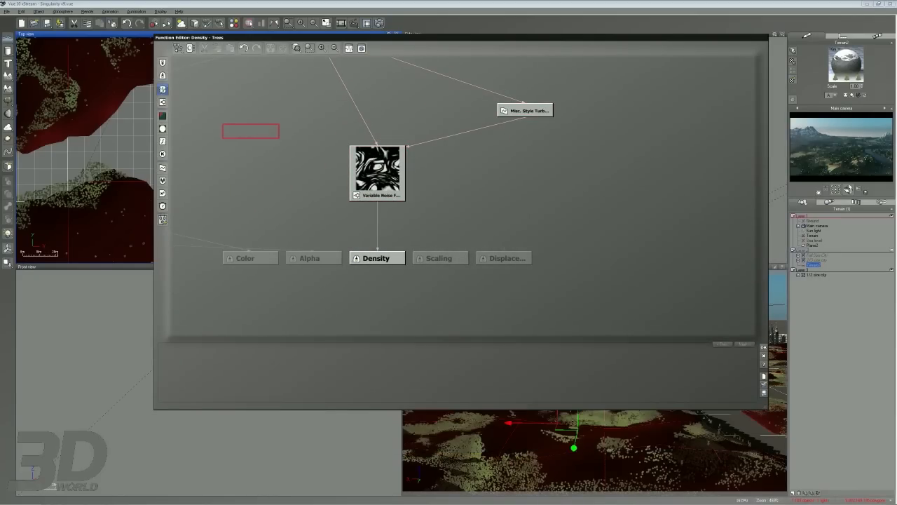
{"action": "left_click", "coordinate": [162, 90]}
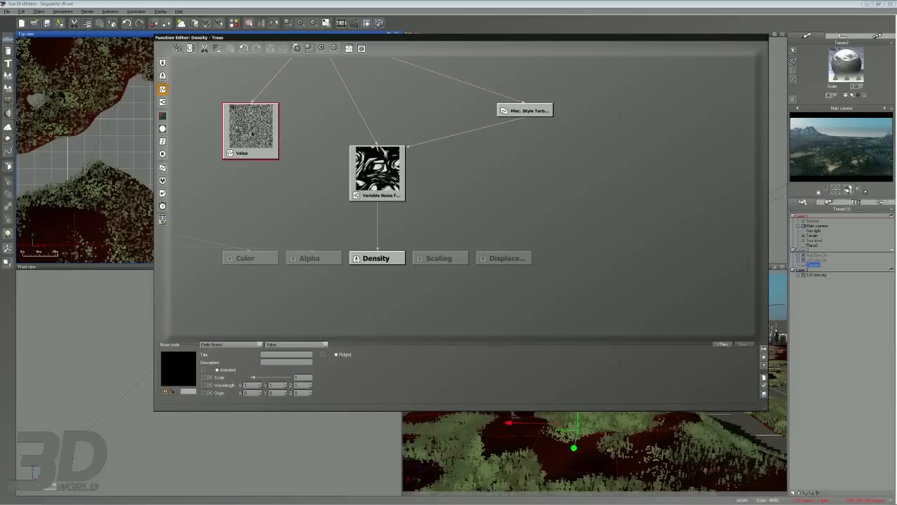
{"action": "left_click", "coordinate": [314, 157]}
{"action": "key", "text": "Delete"}
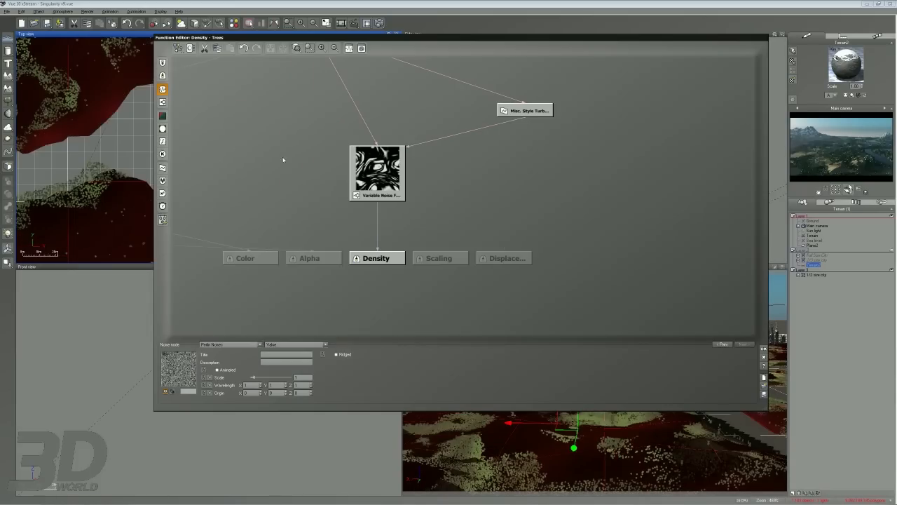
{"action": "left_click", "coordinate": [162, 102]}
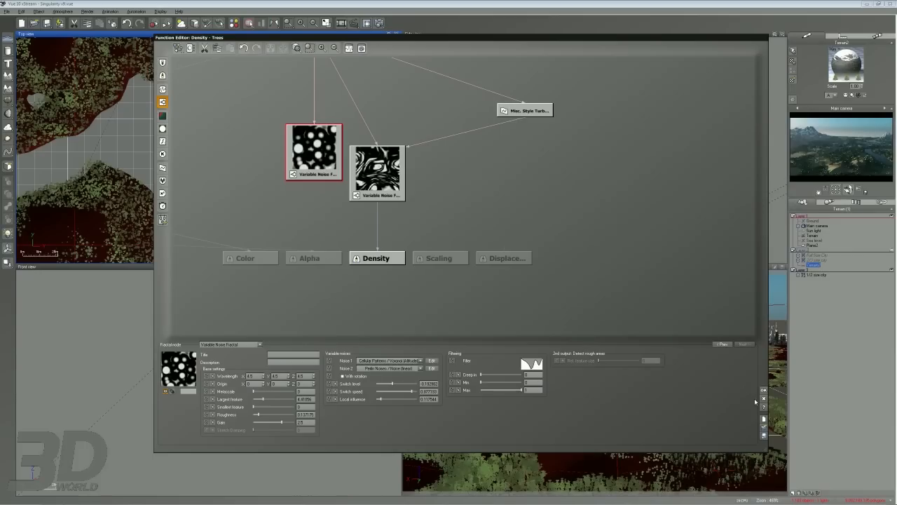
{"action": "left_click", "coordinate": [527, 111]}
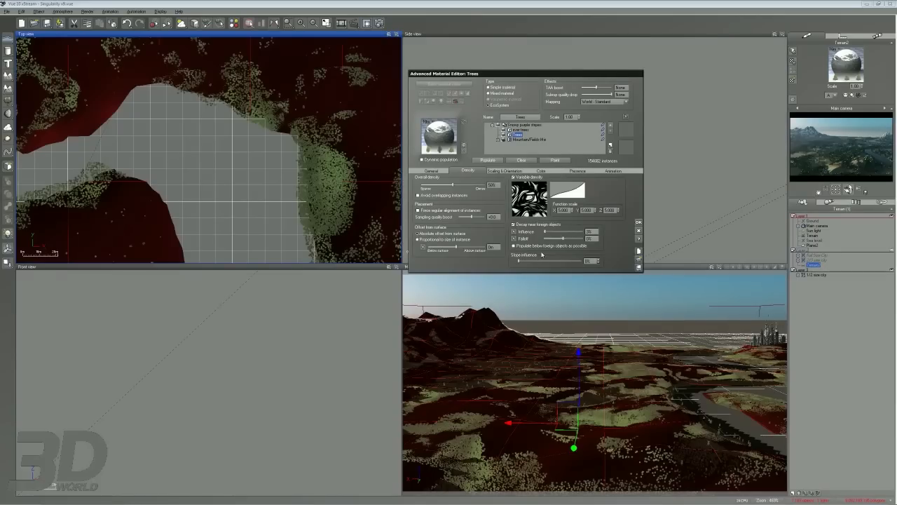
Try to load a preset density function for the Trees layer from the Bumps collection.
{"action": "right_click", "coordinate": [524, 195]}
{"action": "left_click", "coordinate": [539, 236]}
{"action": "left_click", "coordinate": [245, 163]}
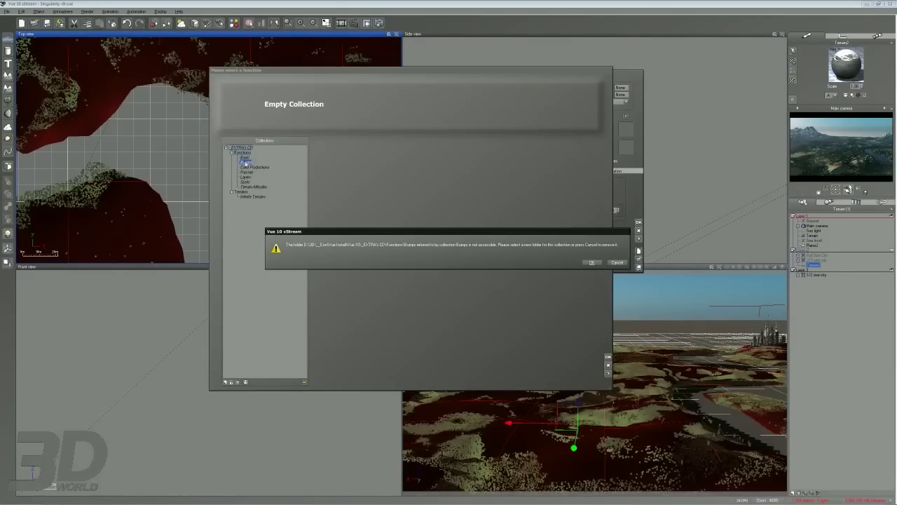
{"action": "left_click", "coordinate": [591, 262]}
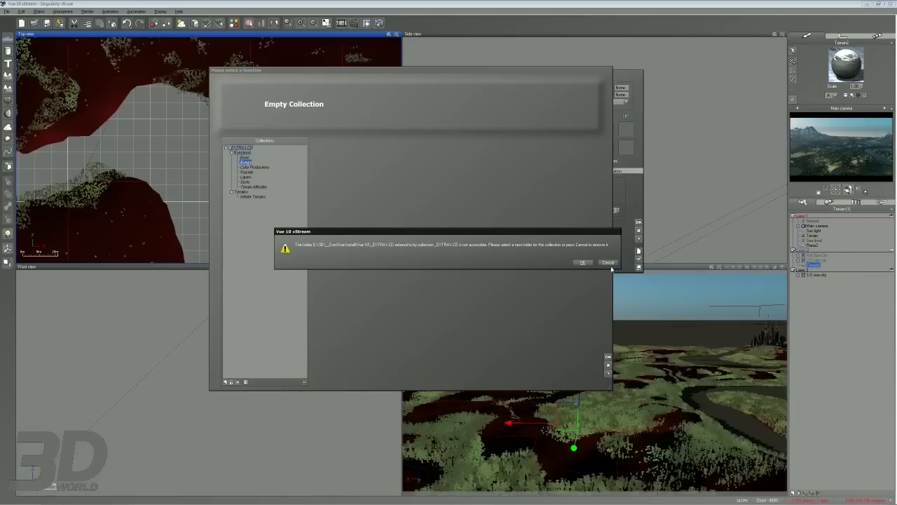
{"action": "left_click", "coordinate": [608, 263]}
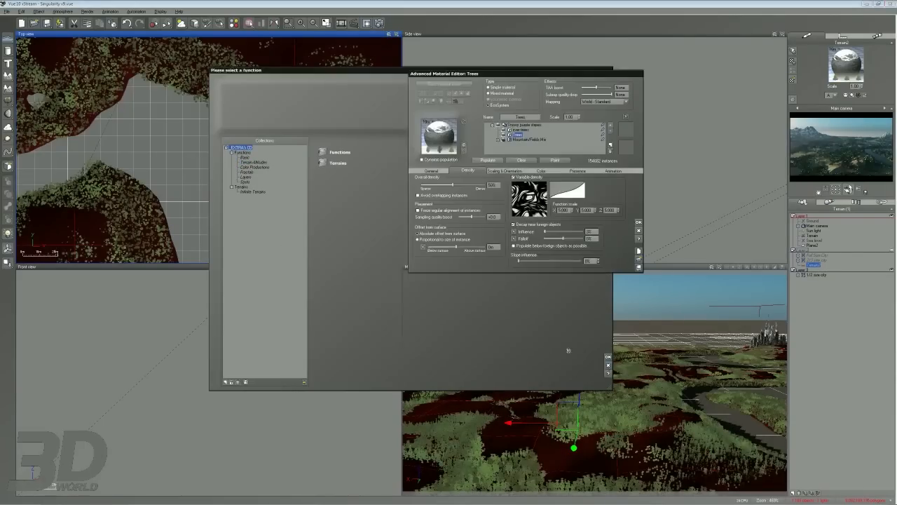
Reopen the Trees density function, separate the Variable Noise Fractal and turbulence nodes from the color branch, and select the turbulence node.
{"action": "right_click", "coordinate": [522, 185]}
{"action": "right_click", "coordinate": [521, 197]}
{"action": "left_click", "coordinate": [539, 203]}
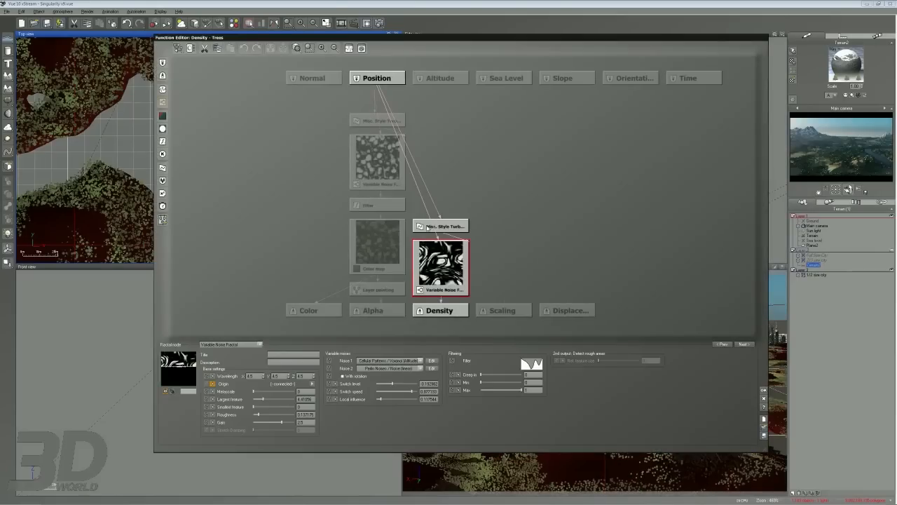
{"action": "left_click_drag", "start_coordinate": [306, 115], "coordinate": [385, 272]}
{"action": "left_click_drag", "start_coordinate": [310, 110], "coordinate": [195, 266]}
{"action": "left_click", "coordinate": [444, 258]}
{"action": "left_click_drag", "start_coordinate": [444, 258], "coordinate": [486, 237]}
{"action": "left_click_drag", "start_coordinate": [398, 187], "coordinate": [458, 218]}
{"action": "left_click_drag", "start_coordinate": [401, 166], "coordinate": [459, 166]}
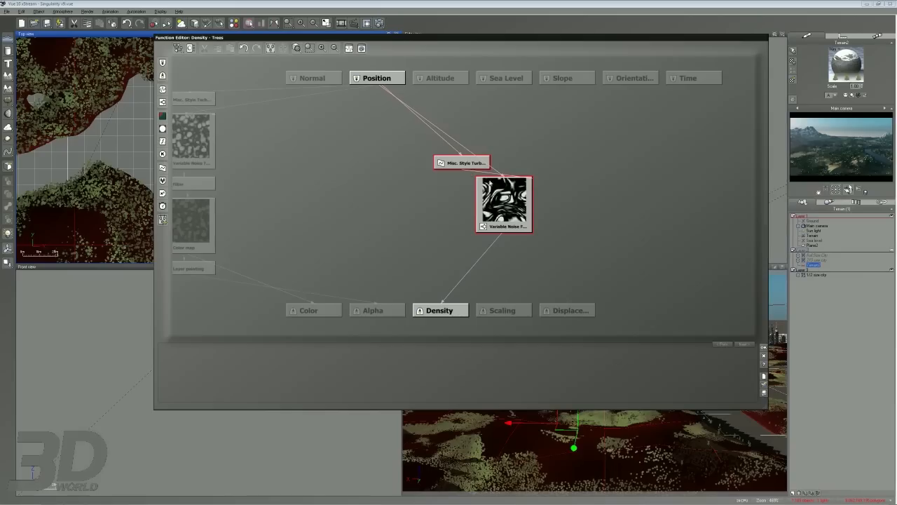
{"action": "left_click", "coordinate": [458, 165]}
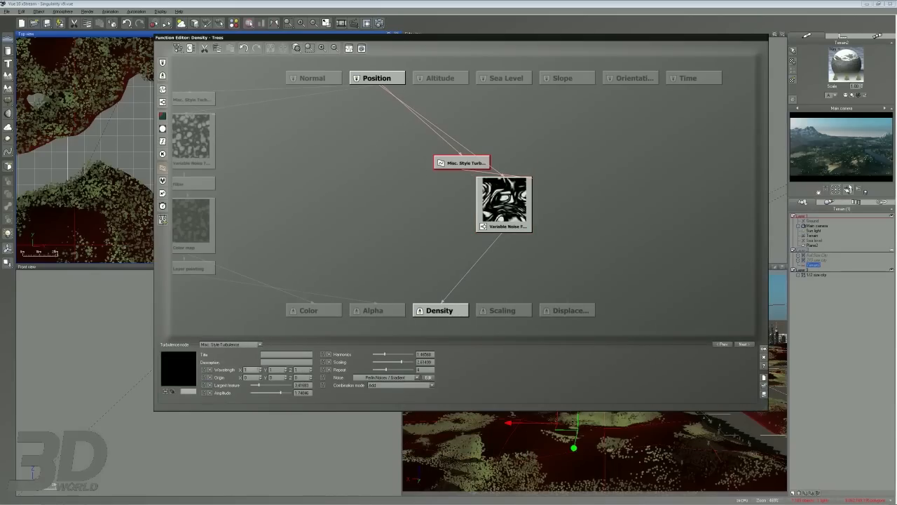
Delete the connected Misc. Style Turbulence and Variable Noise Fractal nodes from the Trees density graph.
{"action": "key", "text": "Delete"}
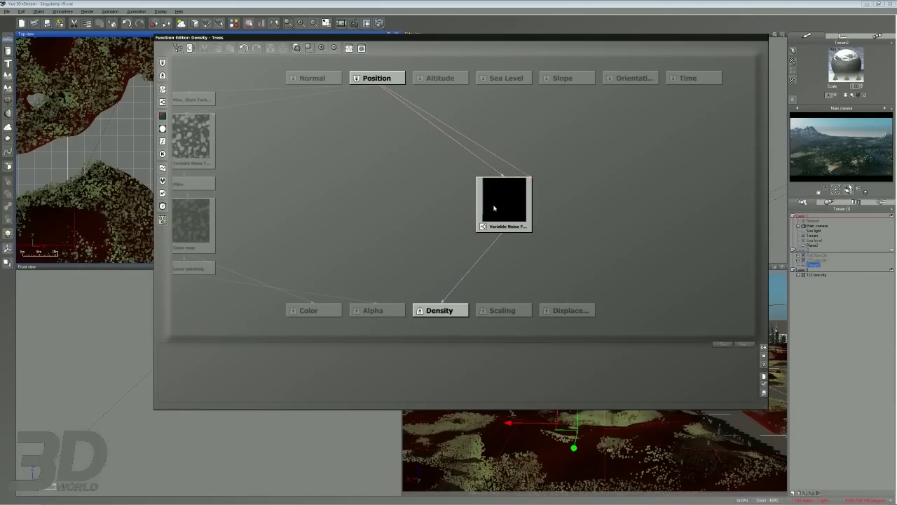
{"action": "left_click_drag", "start_coordinate": [486, 208], "coordinate": [400, 206]}
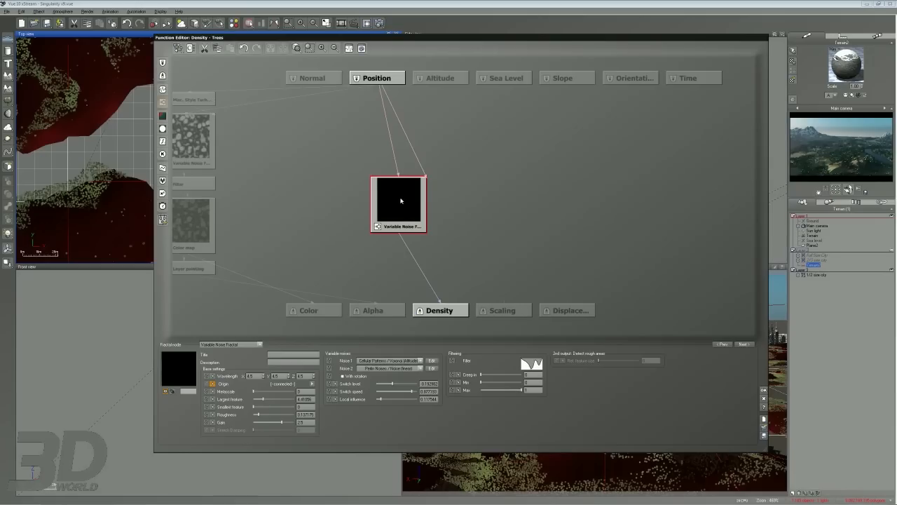
{"action": "left_click", "coordinate": [271, 391]}
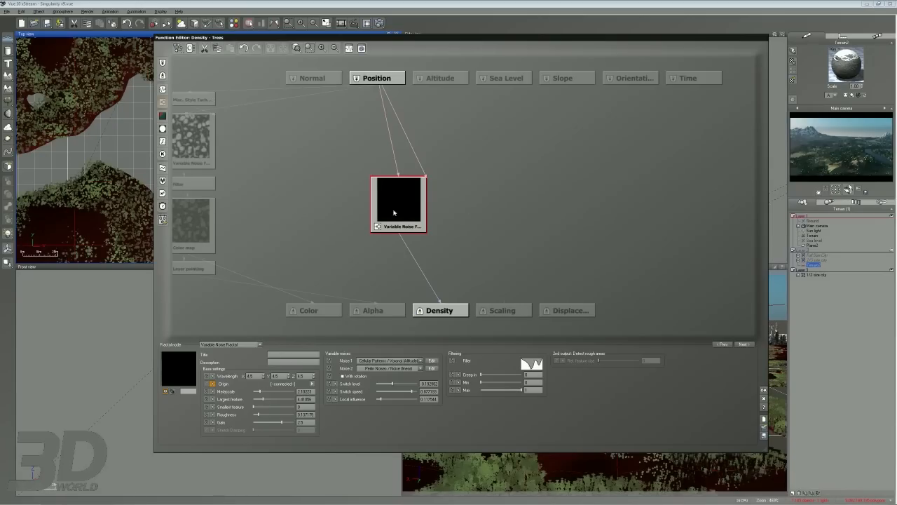
{"action": "key", "text": "Delete"}
Add a new Variable Noise Fractal node above the Density output, using Voronoi (Altitude) from Cellular Patterns as Noise 1.
{"action": "left_click", "coordinate": [162, 103]}
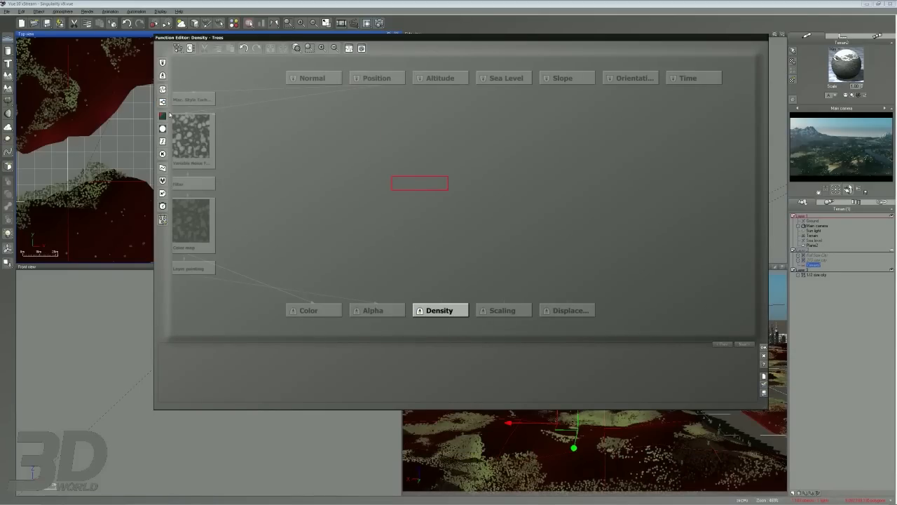
{"action": "left_click_drag", "start_coordinate": [415, 208], "coordinate": [436, 208]}
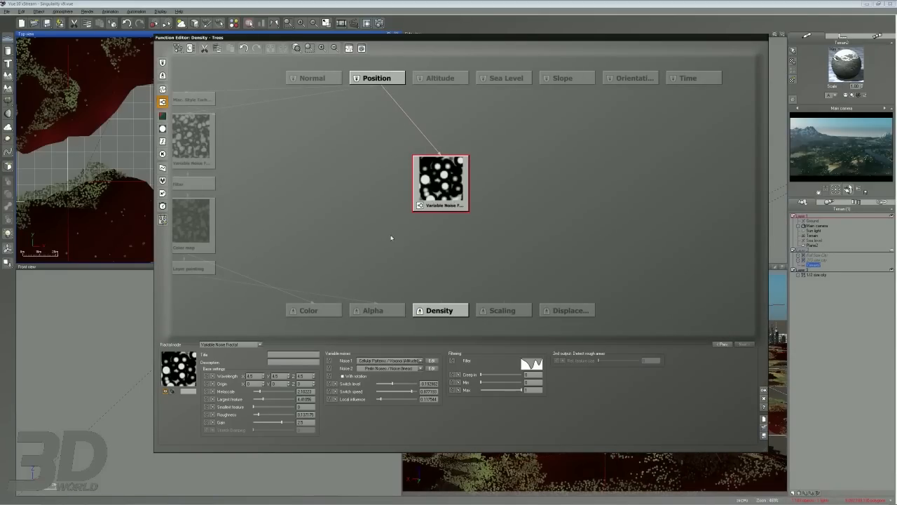
{"action": "left_click", "coordinate": [389, 360]}
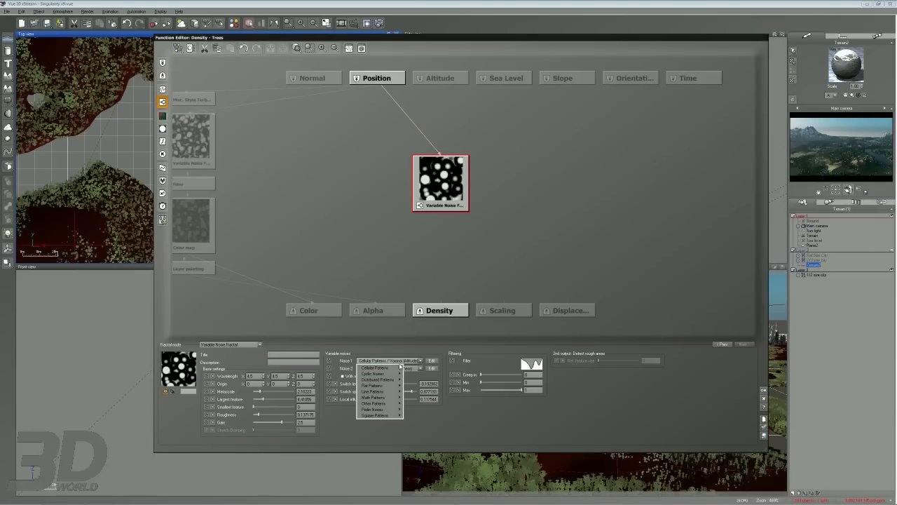
{"action": "mouse_move", "coordinate": [394, 368]}
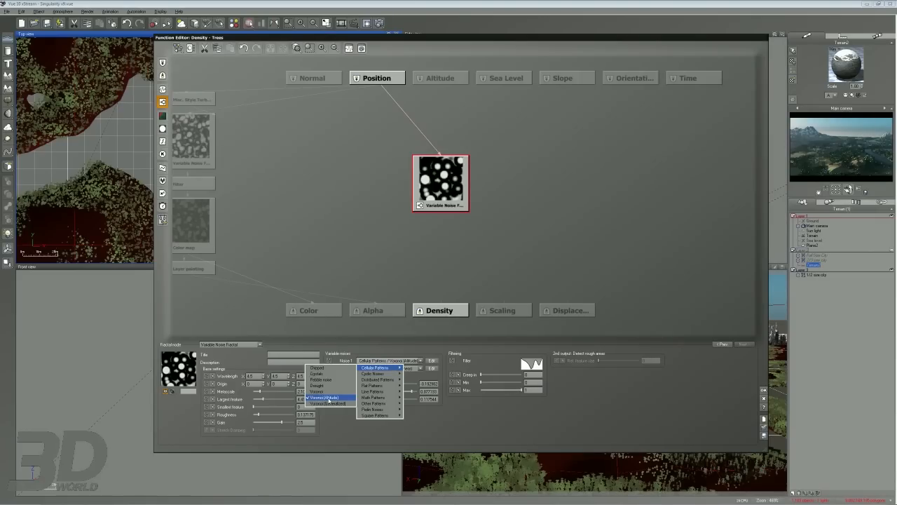
{"action": "left_click", "coordinate": [329, 398]}
{"action": "left_click", "coordinate": [442, 193]}
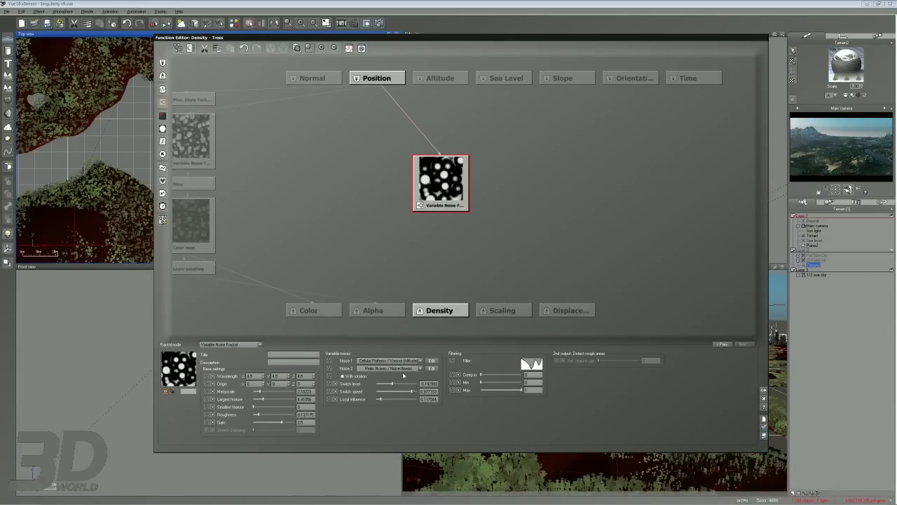
Reset the fractal node's filter to a linear profile and reshape it with added keypoints into alternating peaks and valleys.
{"action": "left_click", "coordinate": [531, 363]}
{"action": "left_click", "coordinate": [548, 391]}
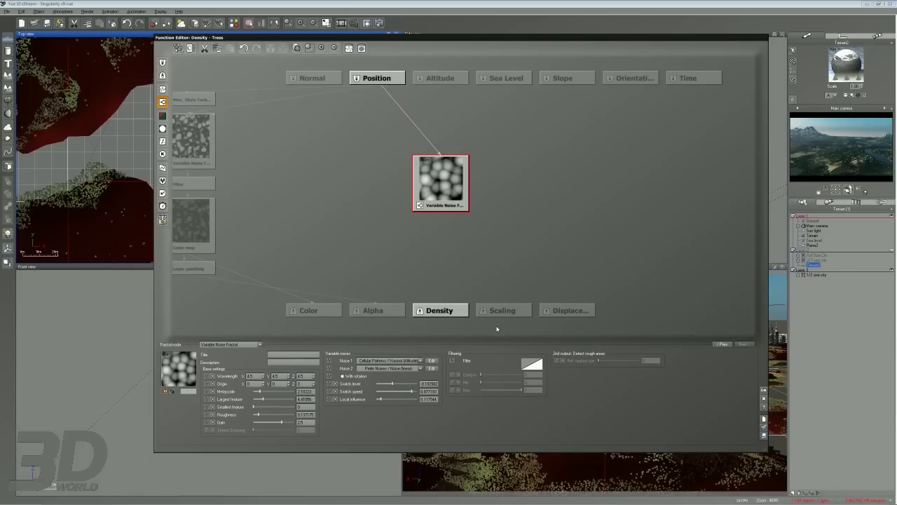
{"action": "left_click", "coordinate": [531, 364]}
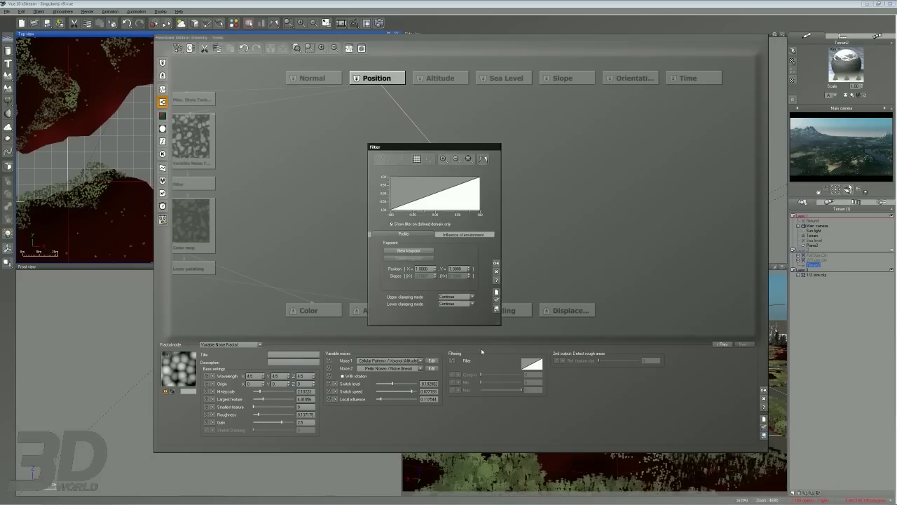
{"action": "double_click", "coordinate": [405, 191]}
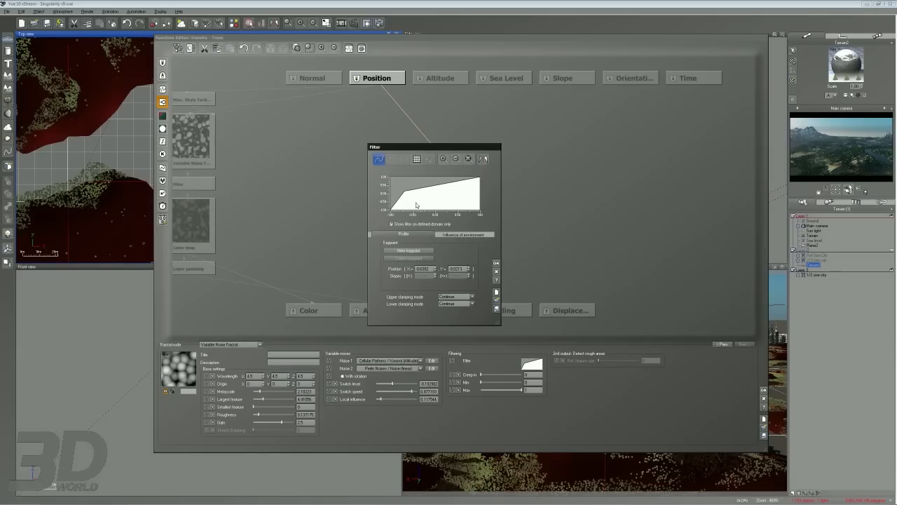
{"action": "double_click", "coordinate": [416, 203]}
{"action": "double_click", "coordinate": [434, 189]}
{"action": "double_click", "coordinate": [453, 197]}
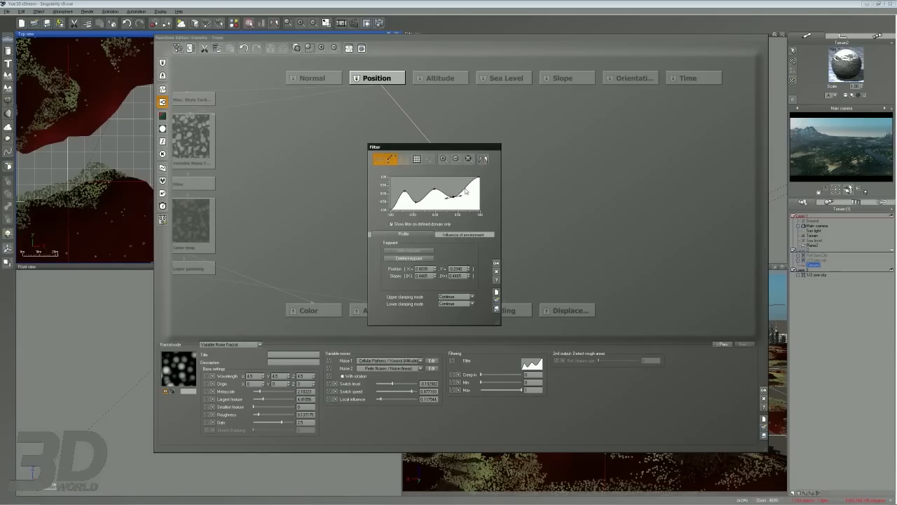
{"action": "double_click", "coordinate": [471, 208]}
{"action": "double_click", "coordinate": [465, 181]}
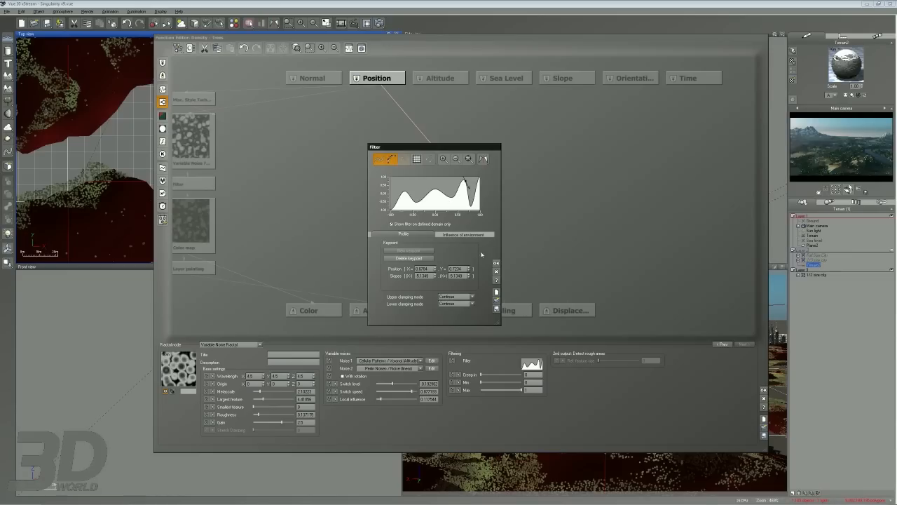
{"action": "left_click", "coordinate": [496, 264]}
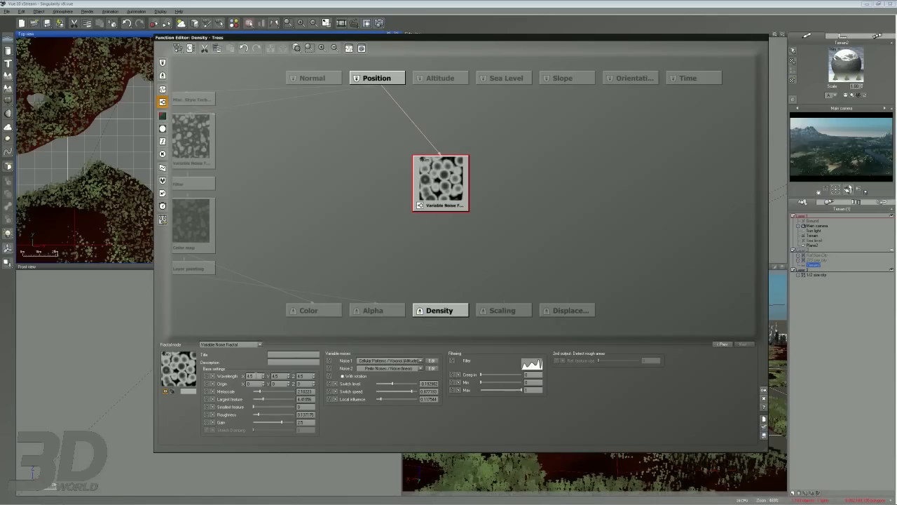
Edit the fractal node's filter again, moving its keypoints to form a gentler curve that rises toward the upper end.
{"action": "right_click", "coordinate": [535, 365]}
{"action": "left_click", "coordinate": [544, 370]}
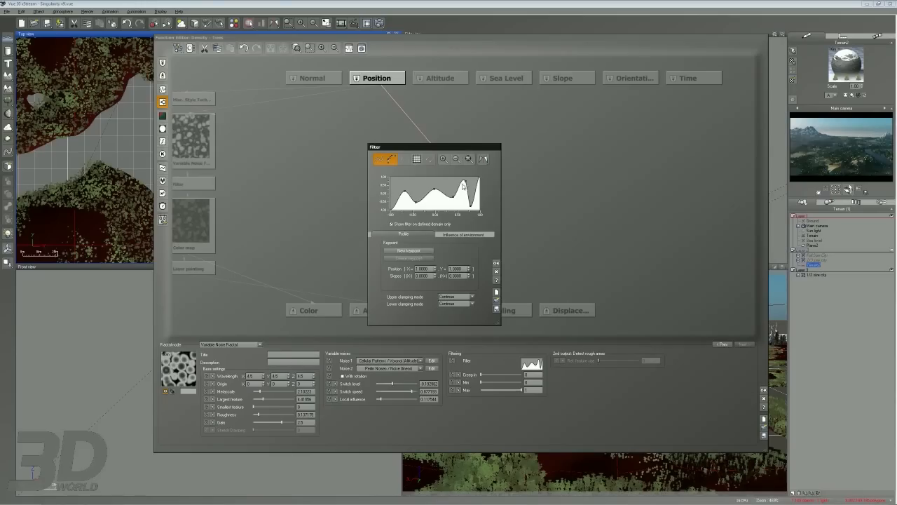
{"action": "left_click", "coordinate": [459, 181]}
{"action": "left_click_drag", "start_coordinate": [460, 182], "coordinate": [468, 183]}
{"action": "left_click", "coordinate": [472, 192]}
{"action": "left_click", "coordinate": [470, 206]}
{"action": "left_click", "coordinate": [453, 199]}
{"action": "left_click", "coordinate": [453, 197]}
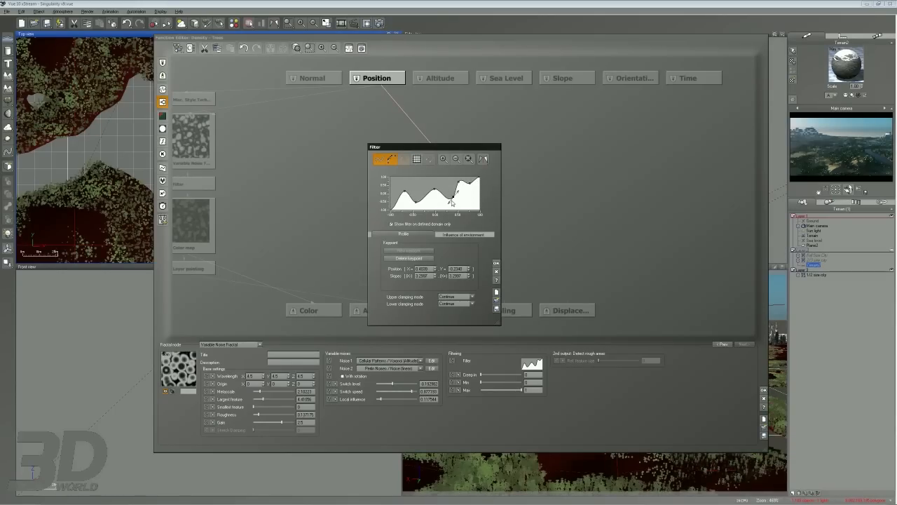
{"action": "left_click", "coordinate": [406, 193]}
{"action": "left_click_drag", "start_coordinate": [405, 193], "coordinate": [460, 189]}
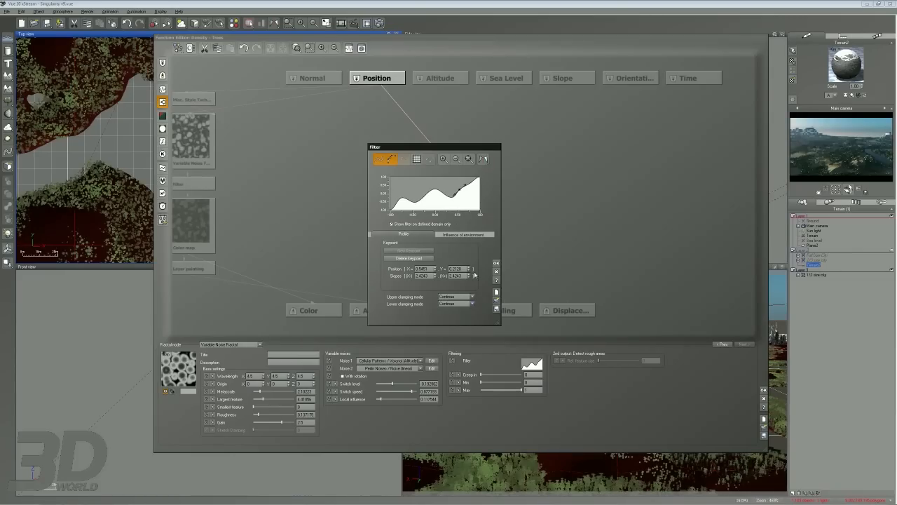
{"action": "left_click", "coordinate": [405, 327]}
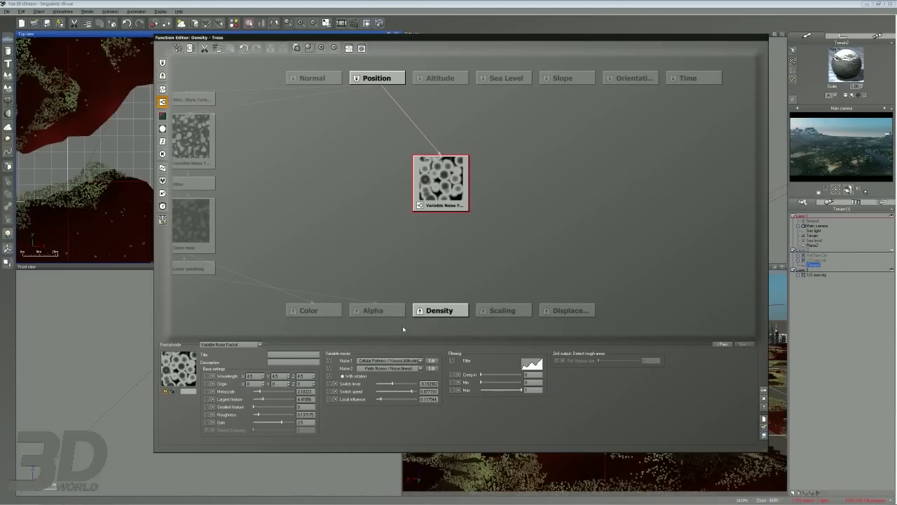
Connect the Density output to the Variable Noise Fractal's Altitude output and place the node closer to Density.
{"action": "left_click_drag", "start_coordinate": [442, 306], "coordinate": [403, 197]}
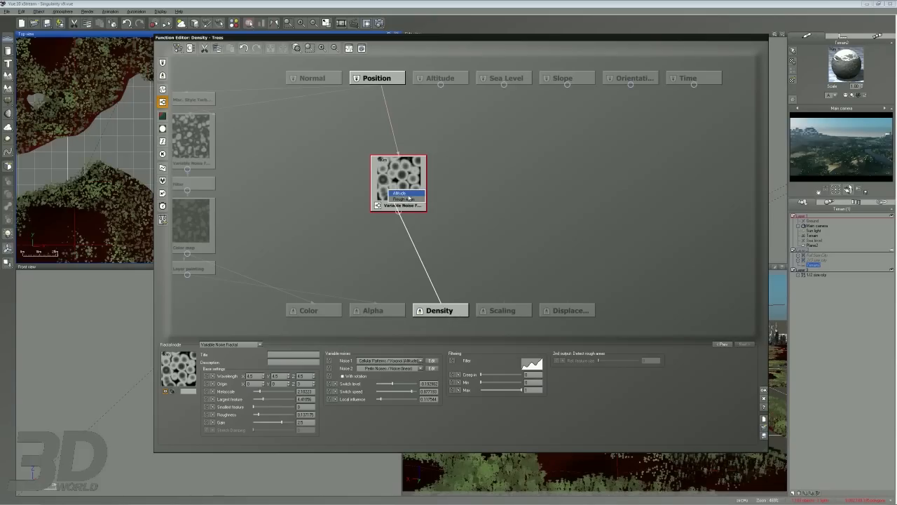
{"action": "left_click", "coordinate": [402, 193]}
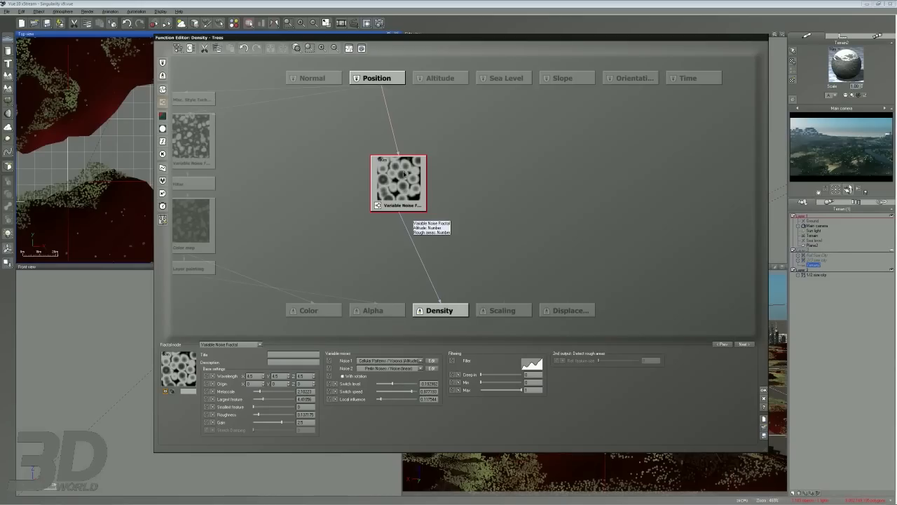
{"action": "left_click_drag", "start_coordinate": [404, 170], "coordinate": [404, 213]}
Shift the color branch's turbulence node away from its fractal, and add a Misc. Style Turbulence node beside the density fractal.
{"action": "left_click", "coordinate": [475, 140]}
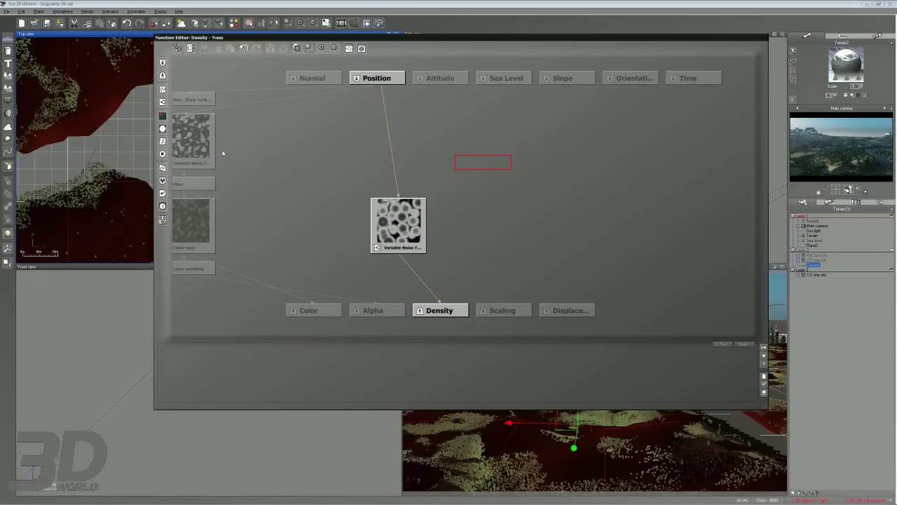
{"action": "left_click", "coordinate": [185, 102]}
{"action": "left_click_drag", "start_coordinate": [193, 103], "coordinate": [258, 102]}
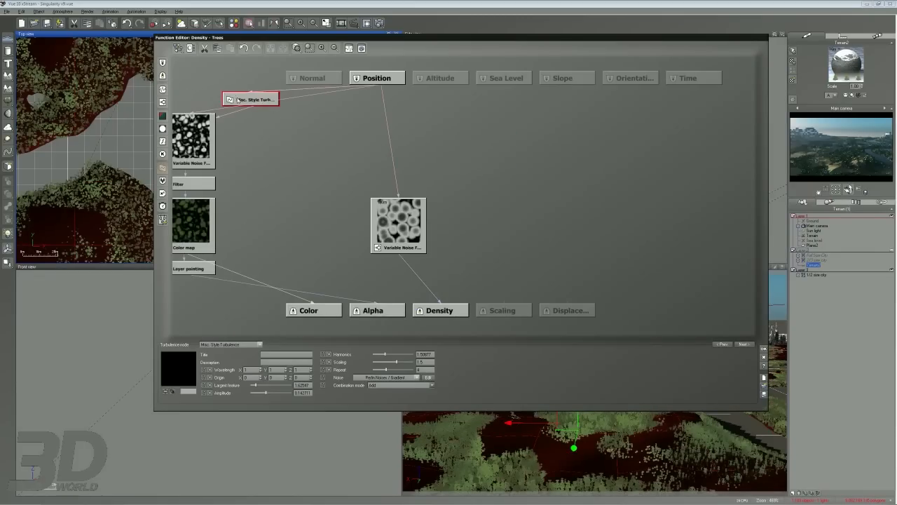
{"action": "left_click", "coordinate": [485, 161]}
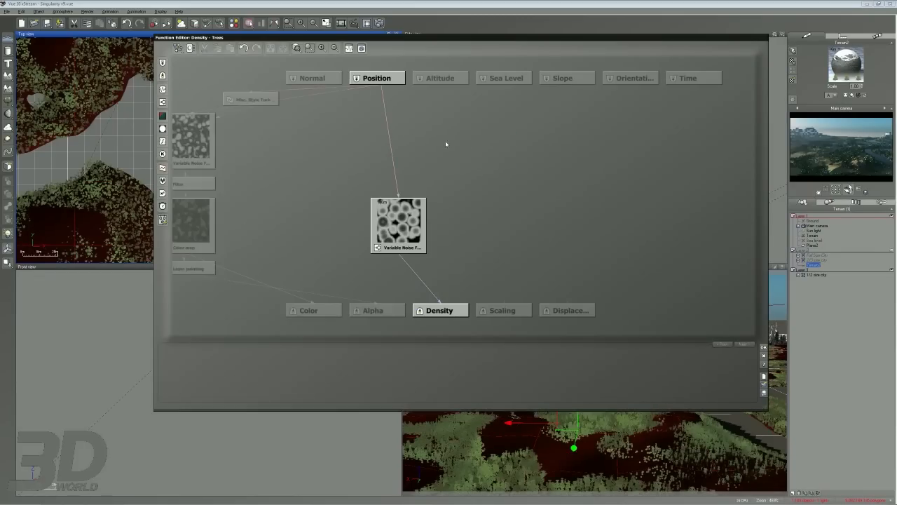
{"action": "left_click", "coordinate": [163, 169]}
{"action": "left_click_drag", "start_coordinate": [482, 163], "coordinate": [460, 164]}
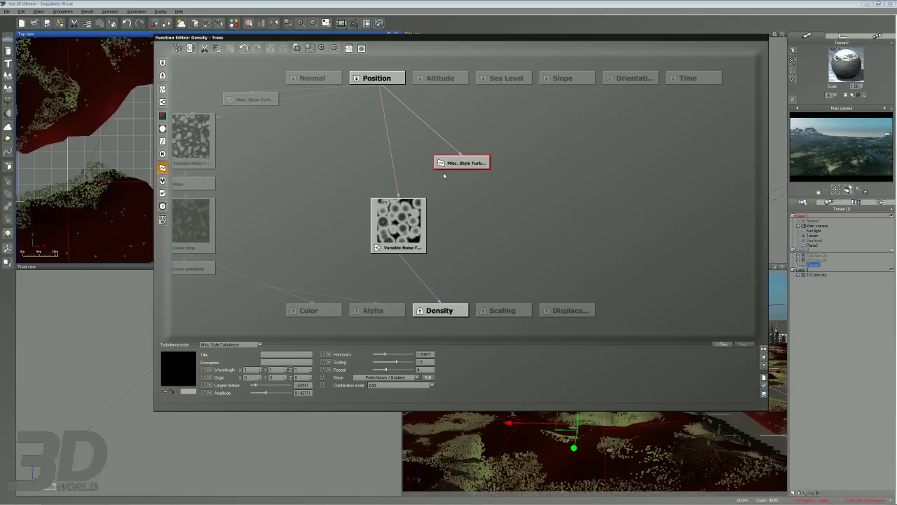
Feed the density fractal's Origin from the new Misc. Style Turbulence node and delete the leftover constant node.
{"action": "left_click", "coordinate": [407, 220]}
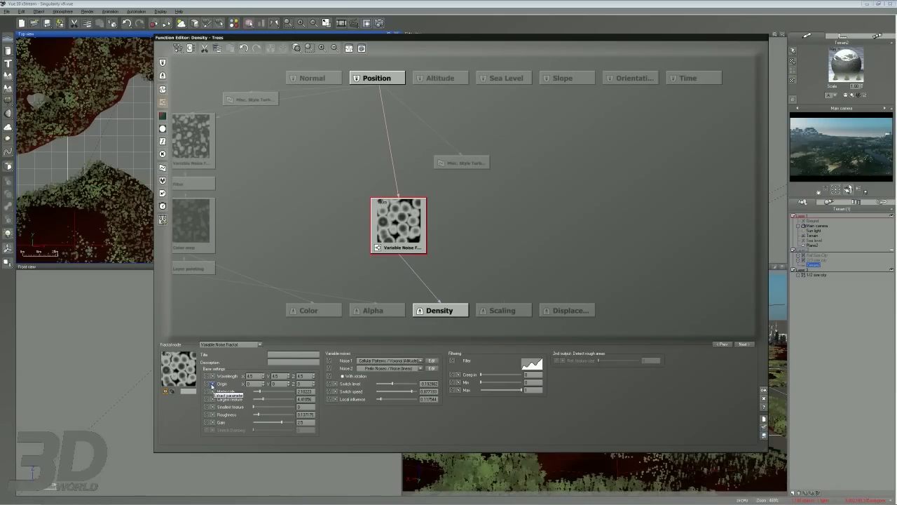
{"action": "left_click", "coordinate": [213, 384]}
{"action": "left_click_drag", "start_coordinate": [460, 188], "coordinate": [420, 146]}
{"action": "left_click_drag", "start_coordinate": [419, 148], "coordinate": [461, 165]}
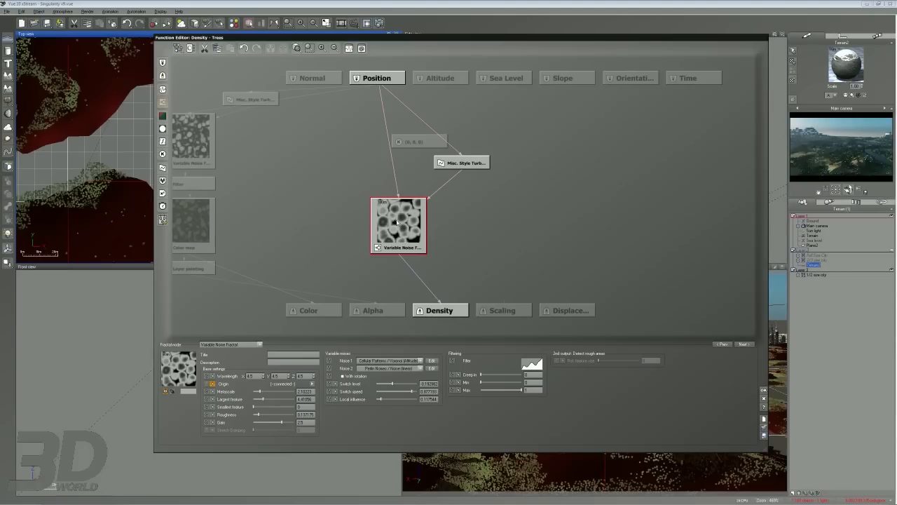
{"action": "left_click", "coordinate": [413, 144]}
{"action": "key", "text": "Delete"}
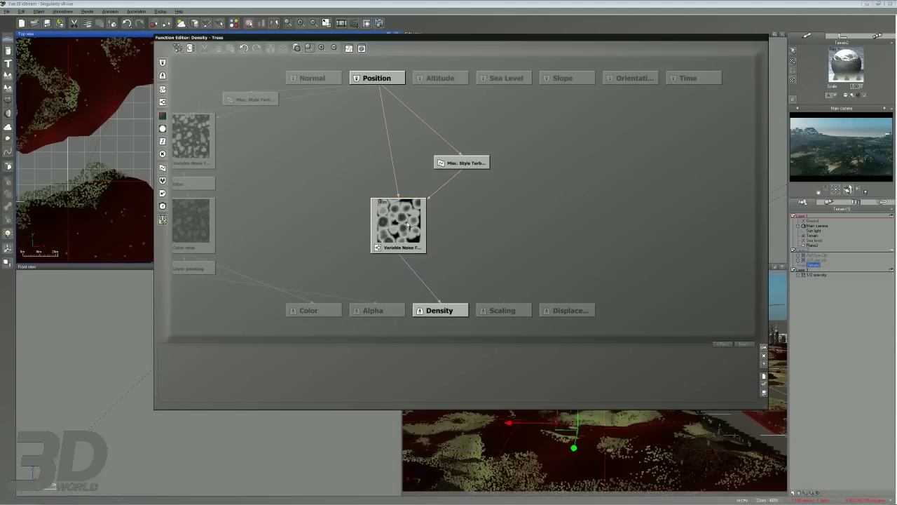
Raise the density turbulence node's amplitude, set its harmonics to about 1.98 and its scaling to about 1.28.
{"action": "left_click", "coordinate": [455, 163]}
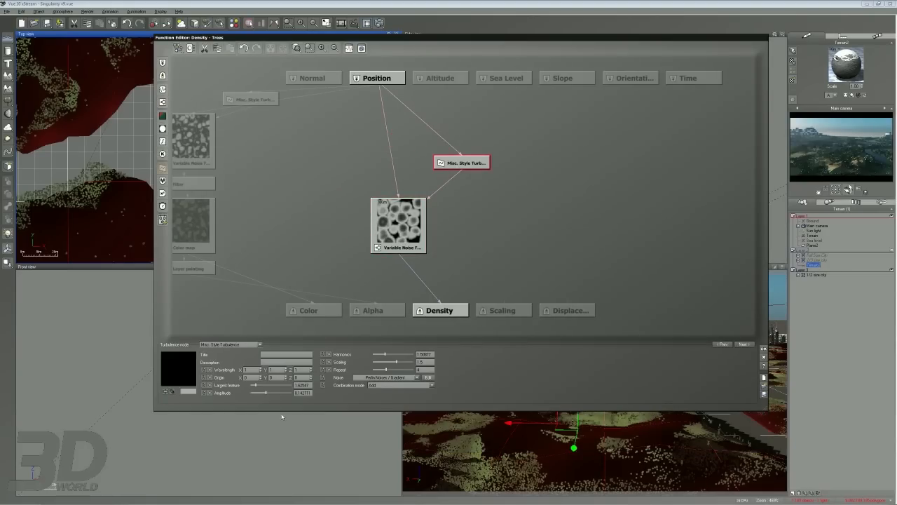
{"action": "left_click_drag", "start_coordinate": [266, 392], "coordinate": [278, 393]}
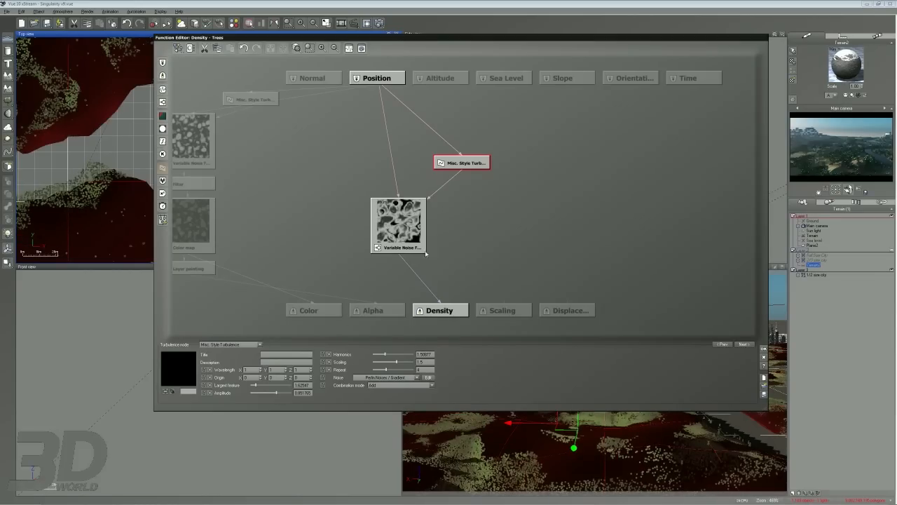
{"action": "left_click", "coordinate": [401, 208]}
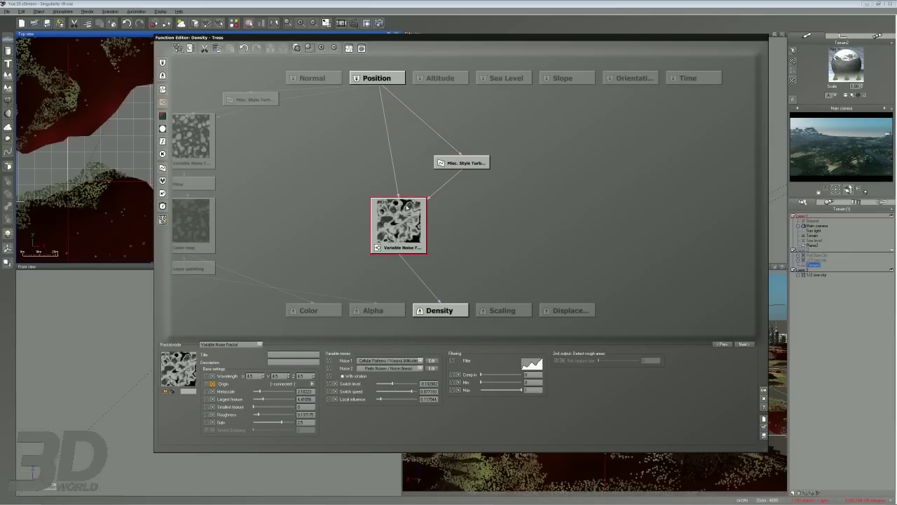
{"action": "left_click", "coordinate": [464, 163]}
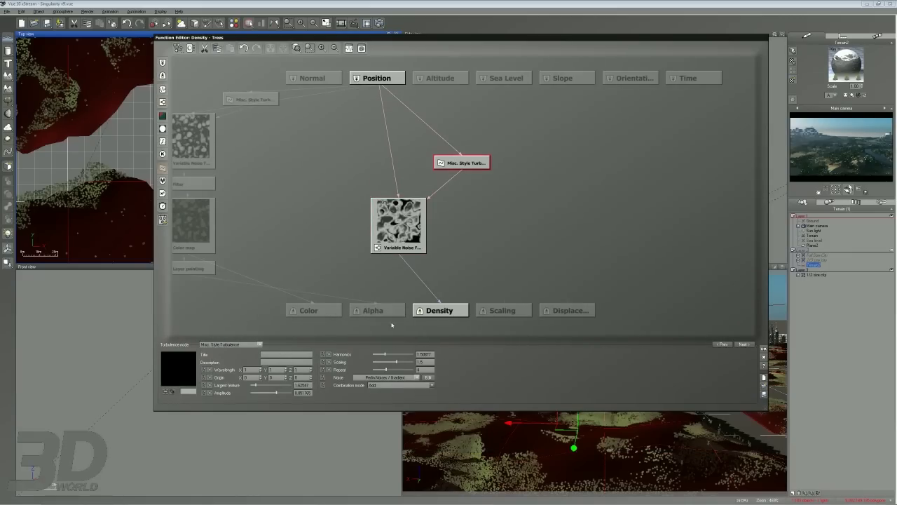
{"action": "left_click_drag", "start_coordinate": [396, 349], "coordinate": [405, 351]}
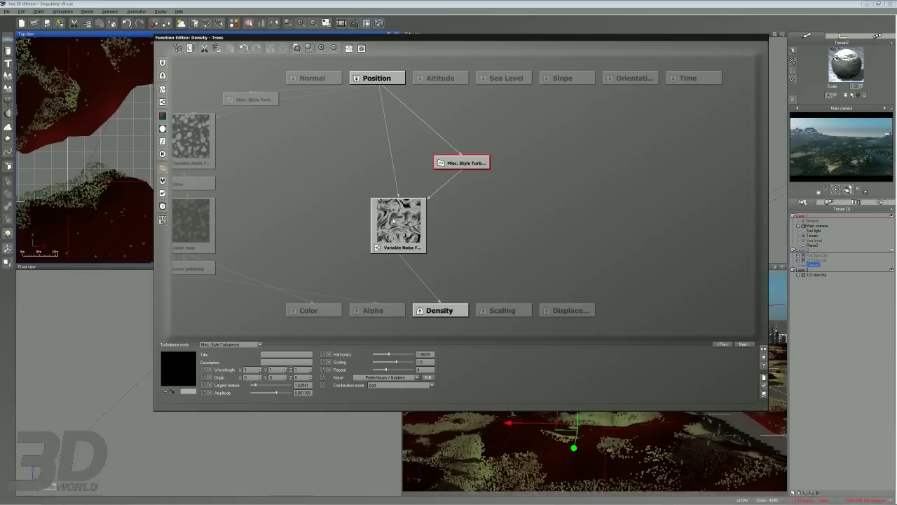
{"action": "left_click_drag", "start_coordinate": [276, 393], "coordinate": [270, 392]}
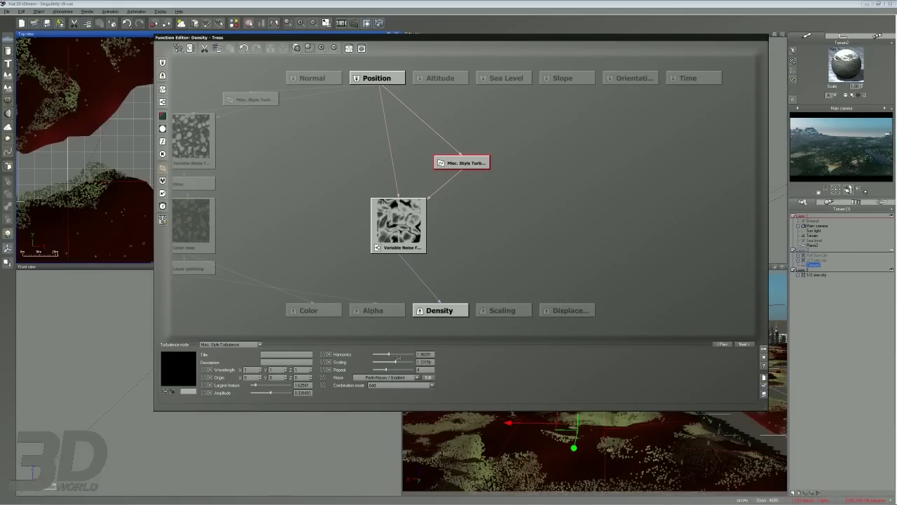
{"action": "left_click_drag", "start_coordinate": [397, 358], "coordinate": [408, 363]}
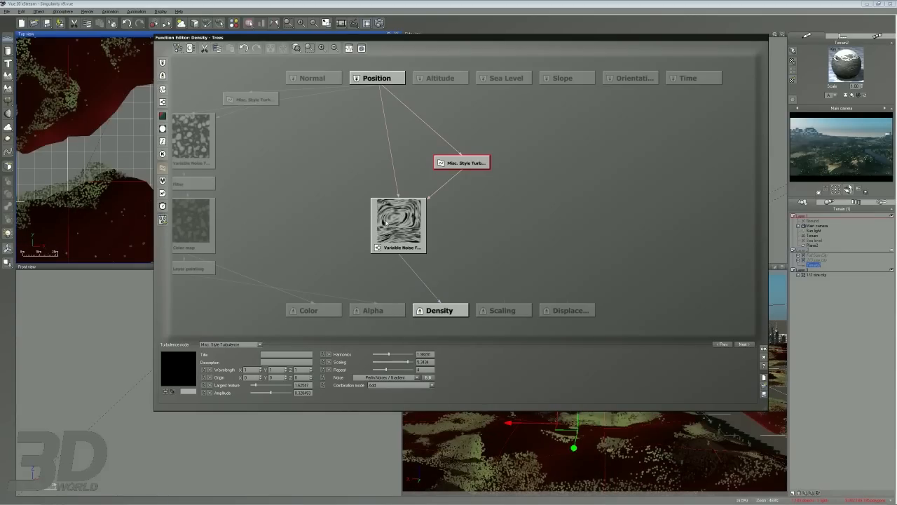
{"action": "left_click_drag", "start_coordinate": [407, 361], "coordinate": [395, 361]}
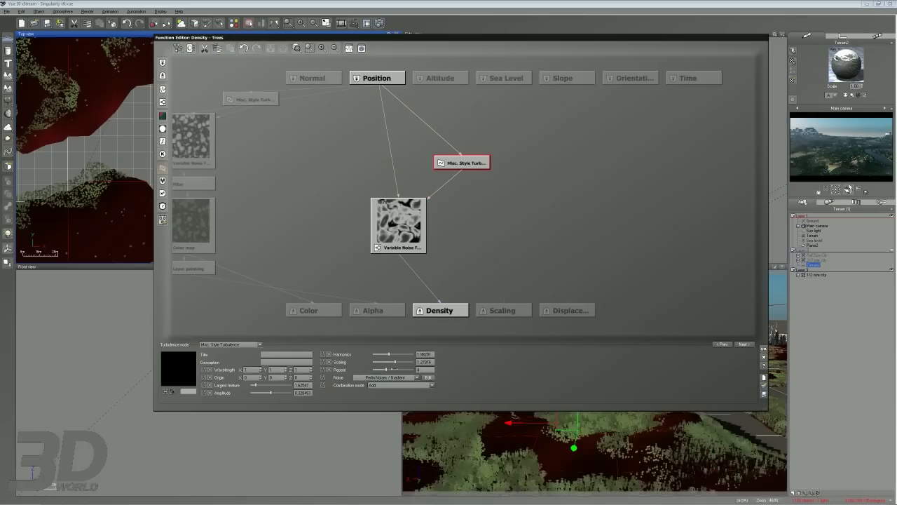
Set the density turbulence node's harmonics to about 2.46, scaling to about 0.51, largest feature to about 3.17 and amplitude to about 0.47.
{"action": "left_click_drag", "start_coordinate": [382, 367], "coordinate": [373, 370]}
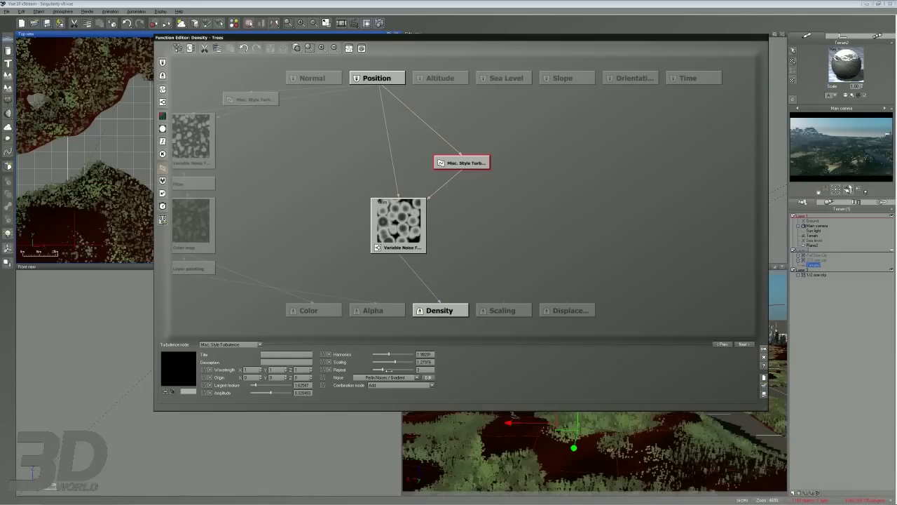
{"action": "mouse_move", "coordinate": [387, 367]}
{"action": "left_mouse_down"}
{"action": "mouse_move", "coordinate": [403, 367]}
{"action": "mouse_move", "coordinate": [389, 369]}
{"action": "left_mouse_up"}
{"action": "left_click_drag", "start_coordinate": [255, 385], "coordinate": [279, 392]}
{"action": "mouse_move", "coordinate": [396, 362]}
{"action": "left_mouse_down"}
{"action": "mouse_move", "coordinate": [400, 352]}
{"action": "mouse_move", "coordinate": [402, 367]}
{"action": "left_mouse_up"}
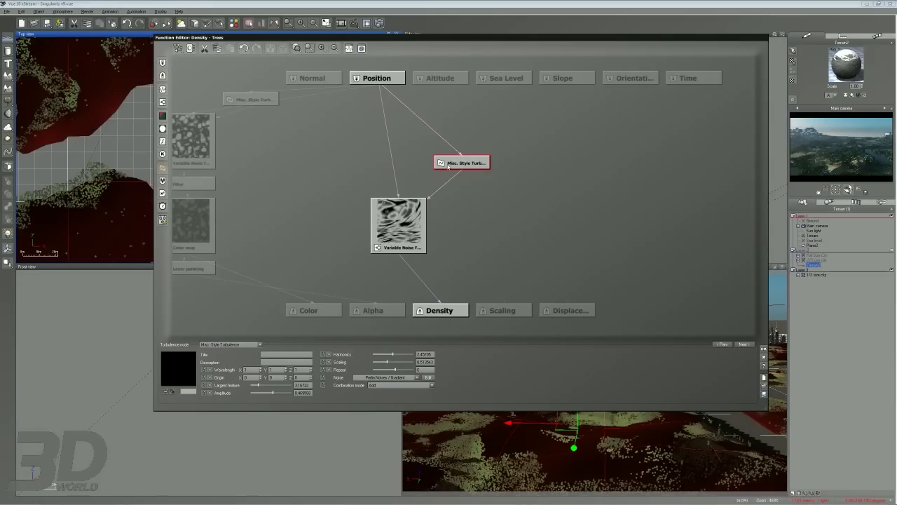
{"action": "left_click_drag", "start_coordinate": [413, 145], "coordinate": [503, 178]}
{"action": "left_click", "coordinate": [502, 177]}
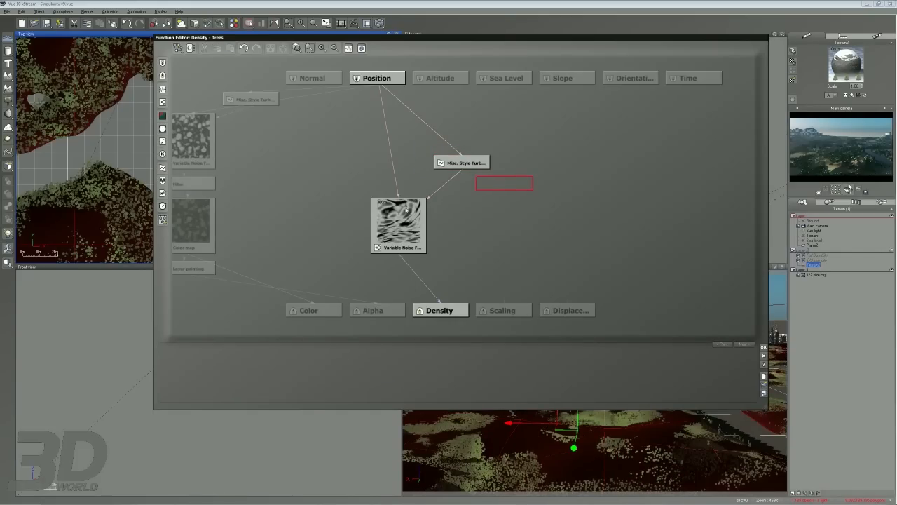
Set the density fractal's largest feature to about 4.2 and lower its gain to about 1.9.
{"action": "left_click", "coordinate": [392, 217]}
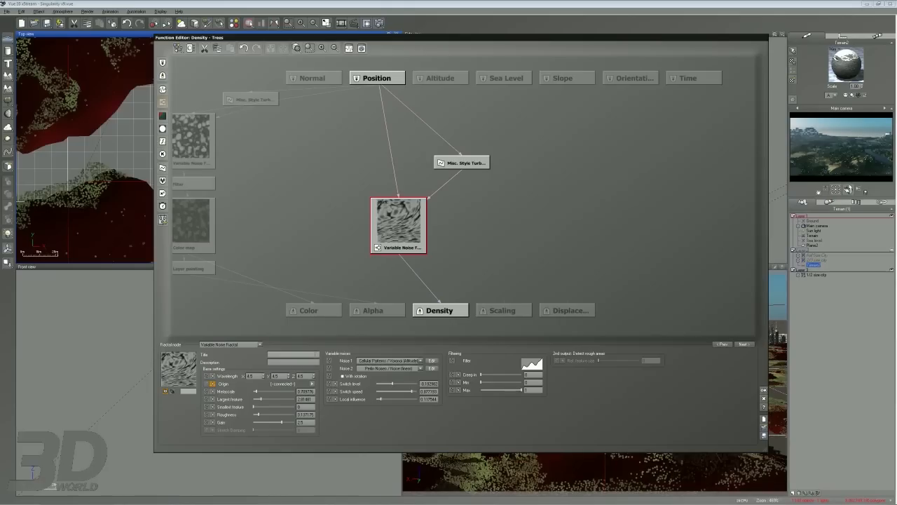
{"action": "left_click_drag", "start_coordinate": [270, 398], "coordinate": [285, 398]}
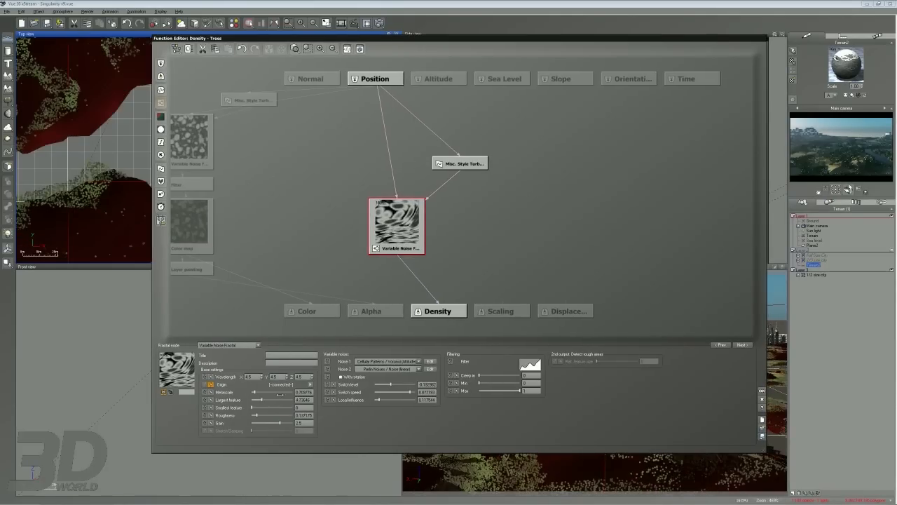
{"action": "left_click_drag", "start_coordinate": [281, 396], "coordinate": [277, 423]}
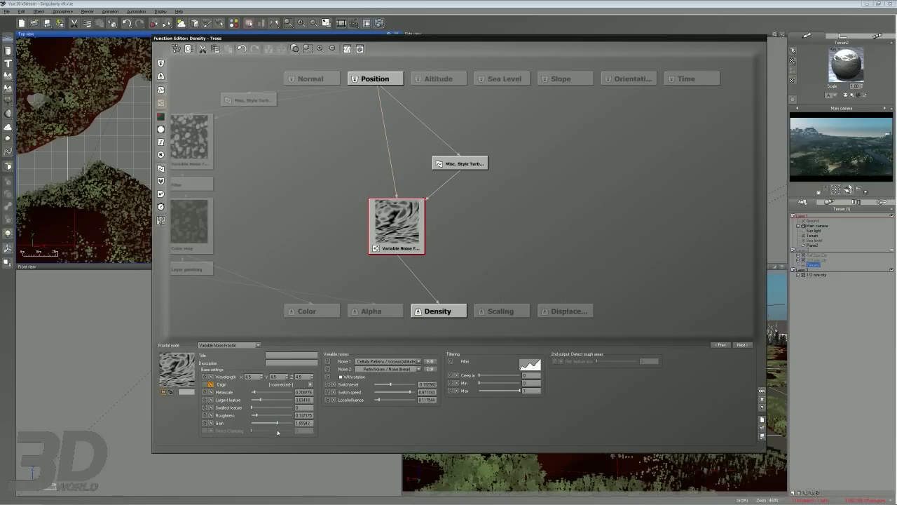
{"action": "left_click_drag", "start_coordinate": [270, 402], "coordinate": [273, 401]}
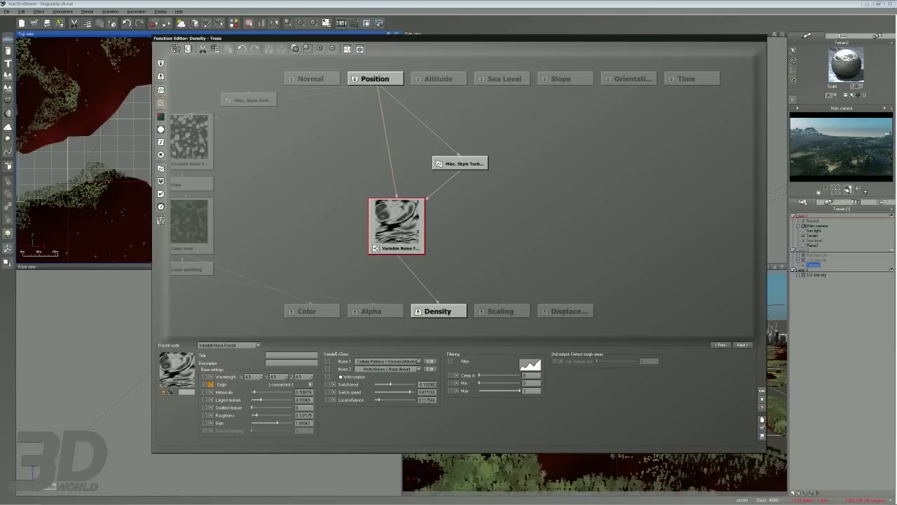
Reset the density fractal's filter curve to a straight line.
{"action": "left_click", "coordinate": [459, 164]}
{"action": "left_click", "coordinate": [409, 223]}
{"action": "left_click", "coordinate": [530, 363]}
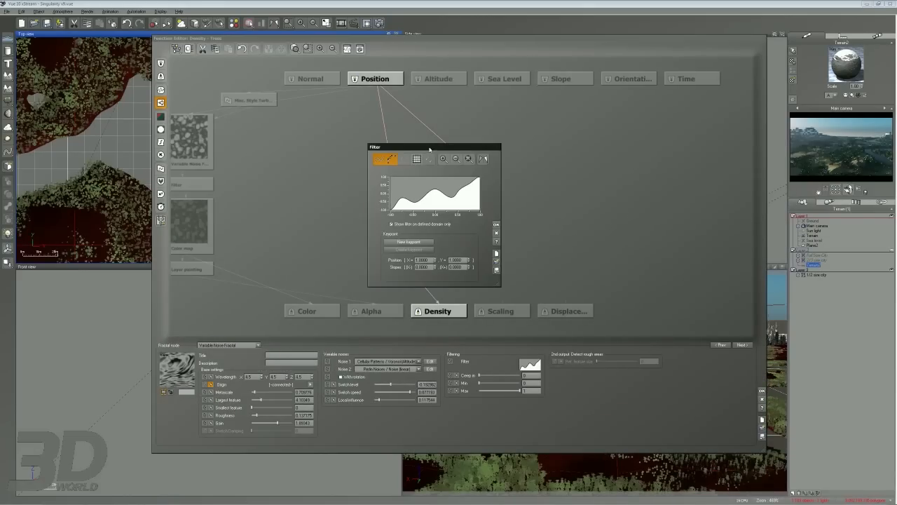
{"action": "left_click_drag", "start_coordinate": [430, 149], "coordinate": [553, 149]}
{"action": "left_click", "coordinate": [621, 229]}
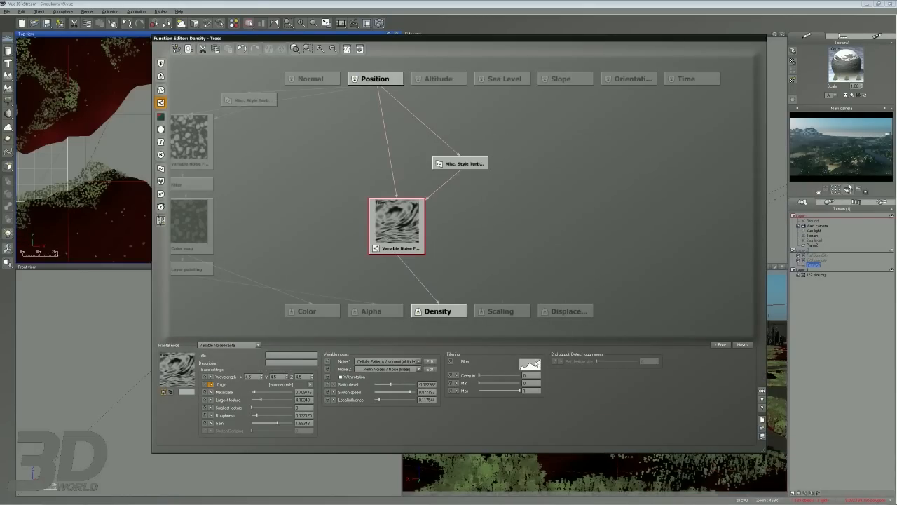
{"action": "right_click", "coordinate": [535, 361]}
{"action": "left_click", "coordinate": [548, 389]}
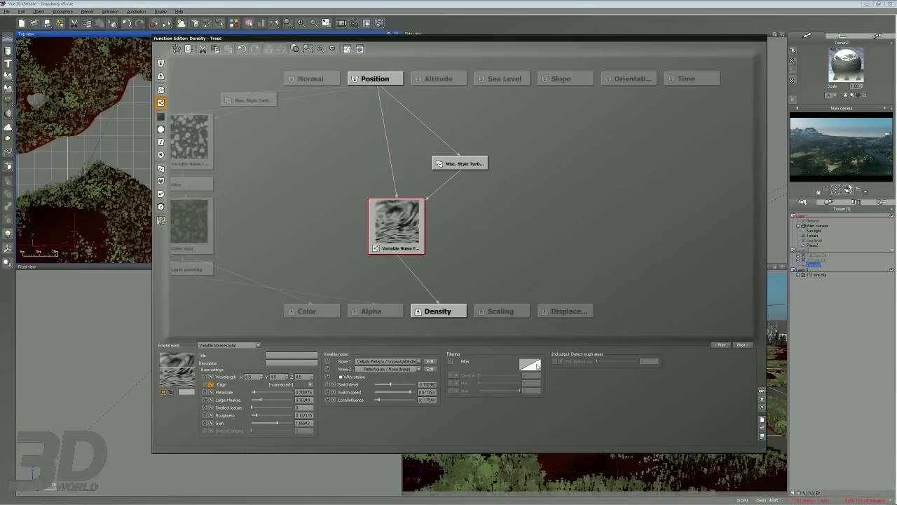
Add keypoints to the density fractal's filter curve, shaping early peaks, a low dip past the middle and a steep rise near the high end.
{"action": "left_click", "coordinate": [532, 365]}
{"action": "left_click", "coordinate": [519, 185]}
{"action": "left_click", "coordinate": [545, 181]}
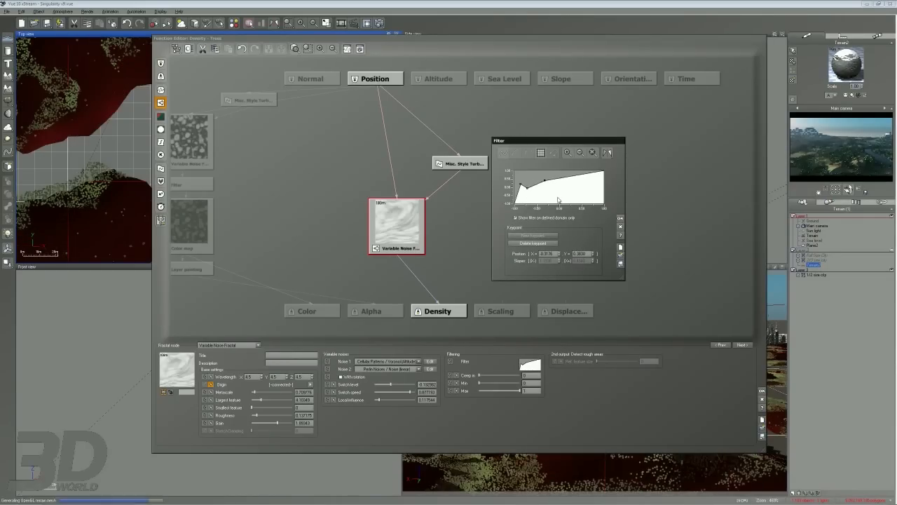
{"action": "left_click", "coordinate": [559, 199]}
{"action": "left_click", "coordinate": [575, 196]}
{"action": "left_click", "coordinate": [583, 193]}
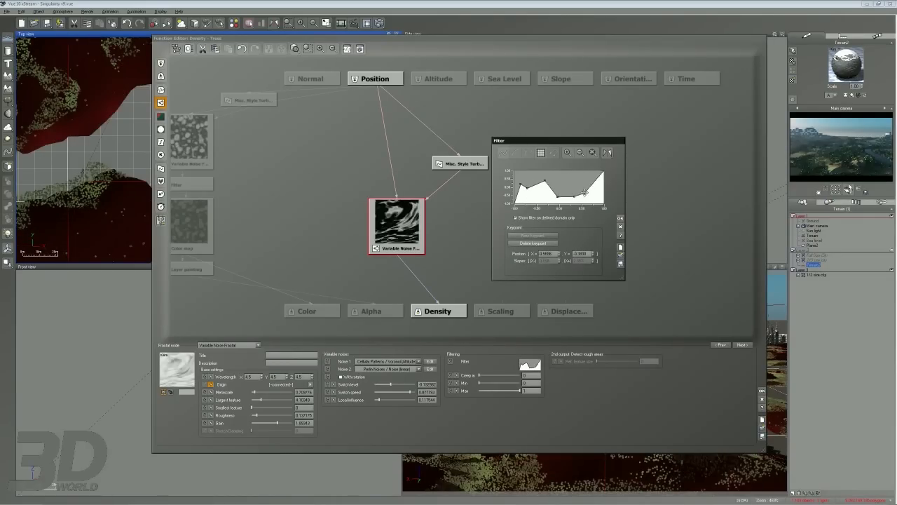
{"action": "left_click", "coordinate": [585, 174]}
Turn the filter curve's straight segments into smooth ones, soften the steep rise and raise the middle dip.
{"action": "left_click", "coordinate": [506, 152]}
{"action": "left_click", "coordinate": [582, 191]}
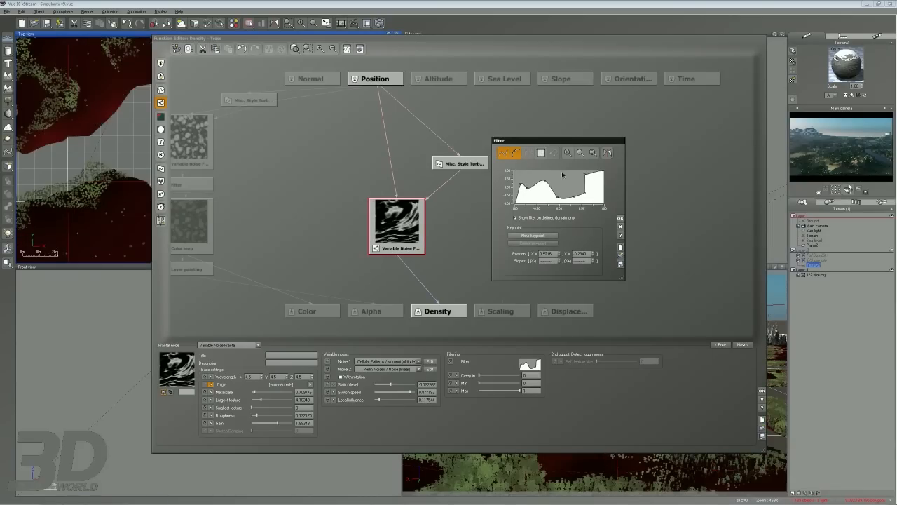
{"action": "left_click", "coordinate": [585, 196]}
{"action": "left_click", "coordinate": [518, 154]}
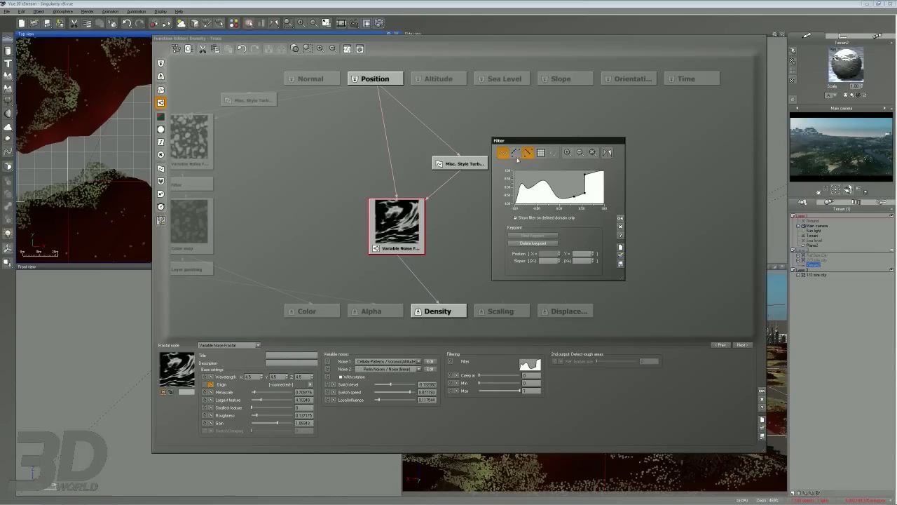
{"action": "left_click", "coordinate": [585, 195]}
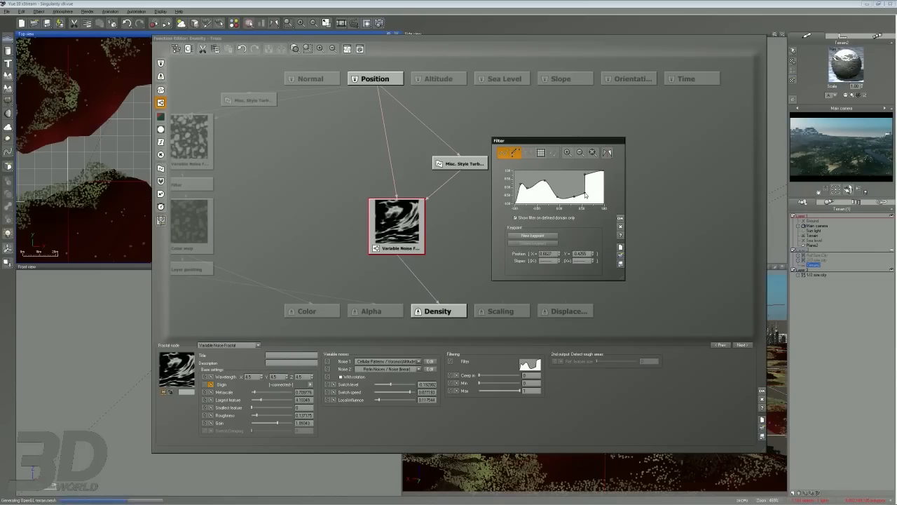
{"action": "left_click", "coordinate": [584, 193]}
{"action": "left_click_drag", "start_coordinate": [581, 190], "coordinate": [580, 188]}
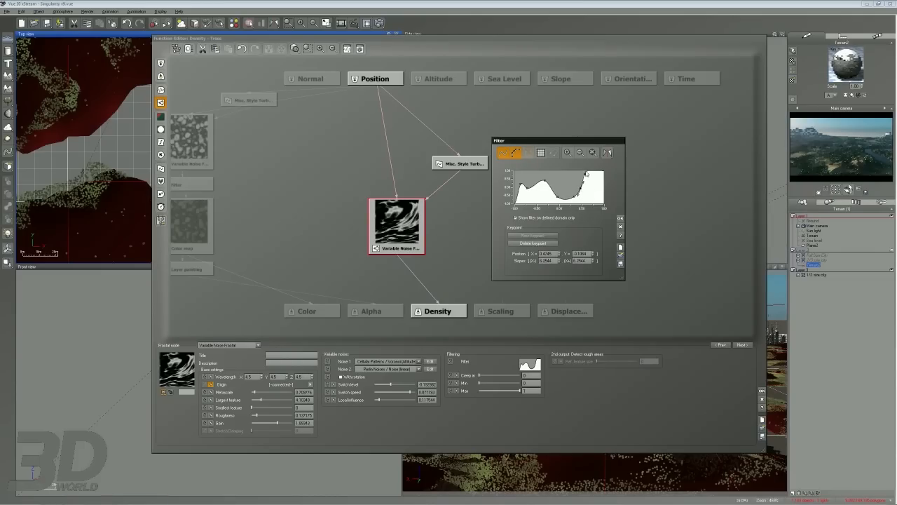
{"action": "left_click", "coordinate": [588, 179]}
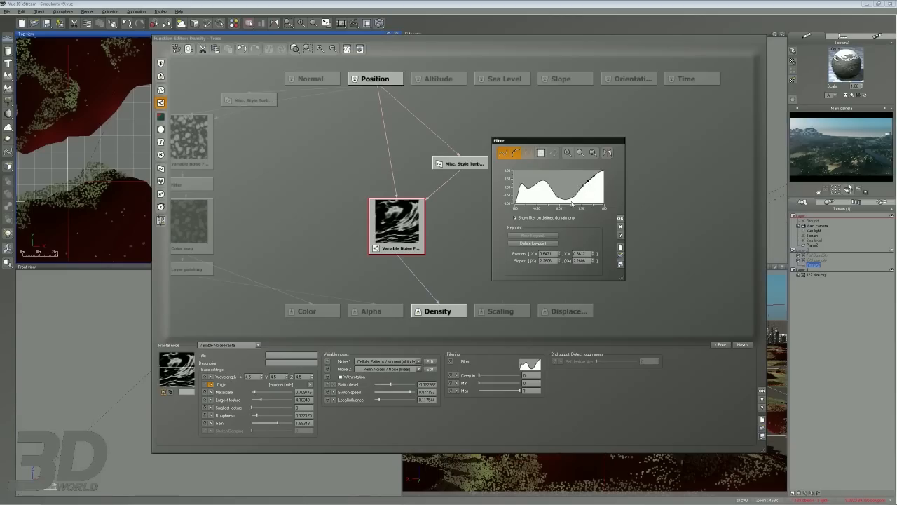
{"action": "left_click_drag", "start_coordinate": [572, 195], "coordinate": [555, 188]}
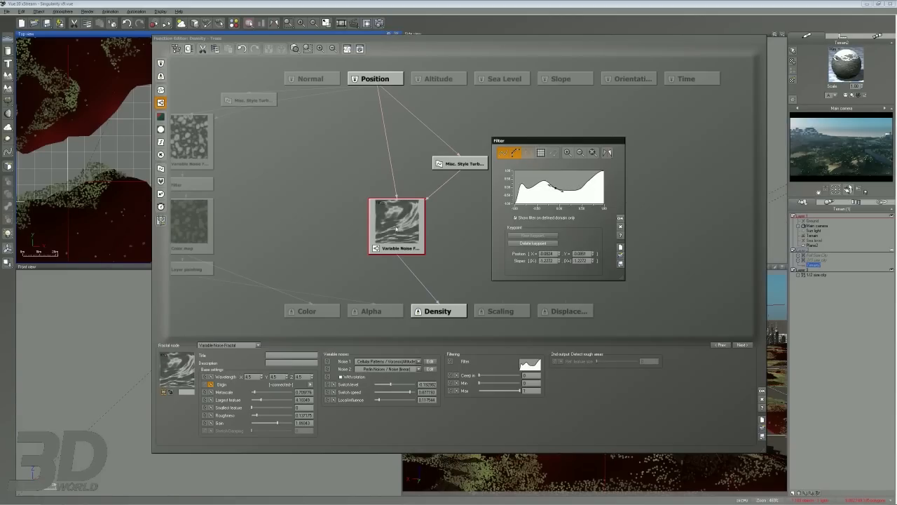
Lower the density turbulence node's largest feature to about 2.3 and its amplitude to about 0.39, and accept the function.
{"action": "left_click", "coordinate": [460, 164]}
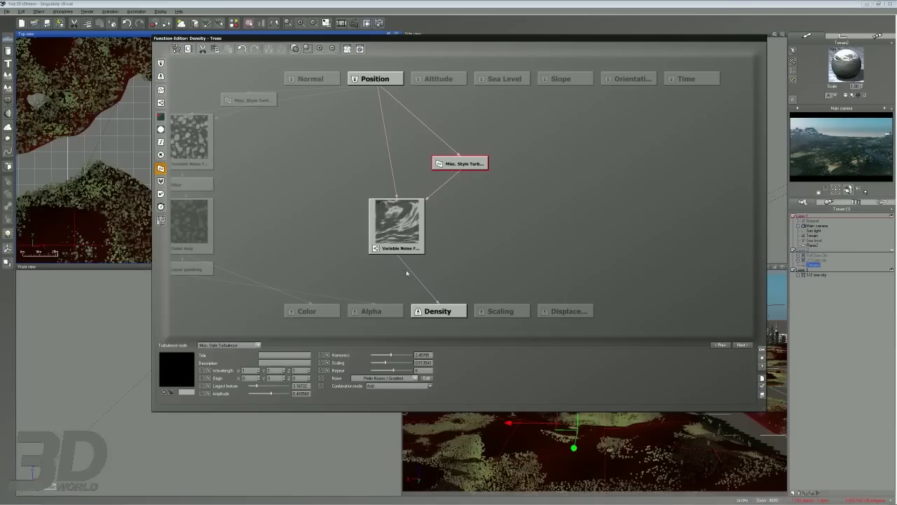
{"action": "left_click_drag", "start_coordinate": [256, 385], "coordinate": [266, 393]}
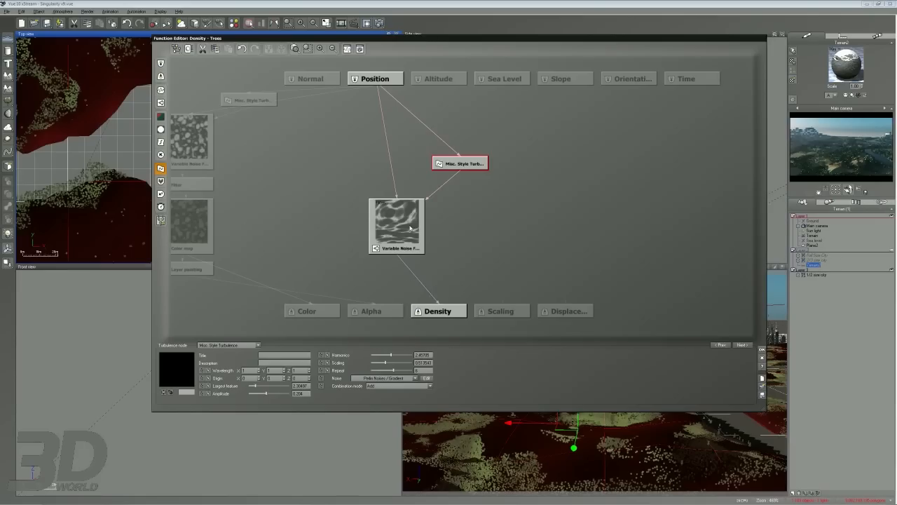
{"action": "left_click", "coordinate": [764, 349]}
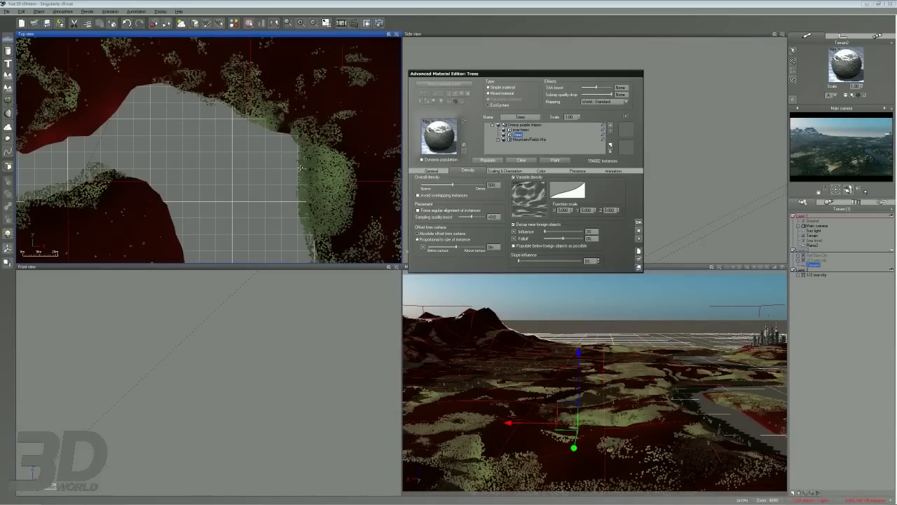
Stop the running population, repopulate the Trees layer from its scaling settings and return to its density settings.
{"action": "scroll", "coordinate": [300, 152], "scroll_direction": "down", "scroll_amount": 8}
{"action": "scroll", "coordinate": [300, 153], "scroll_direction": "up", "scroll_amount": 6}
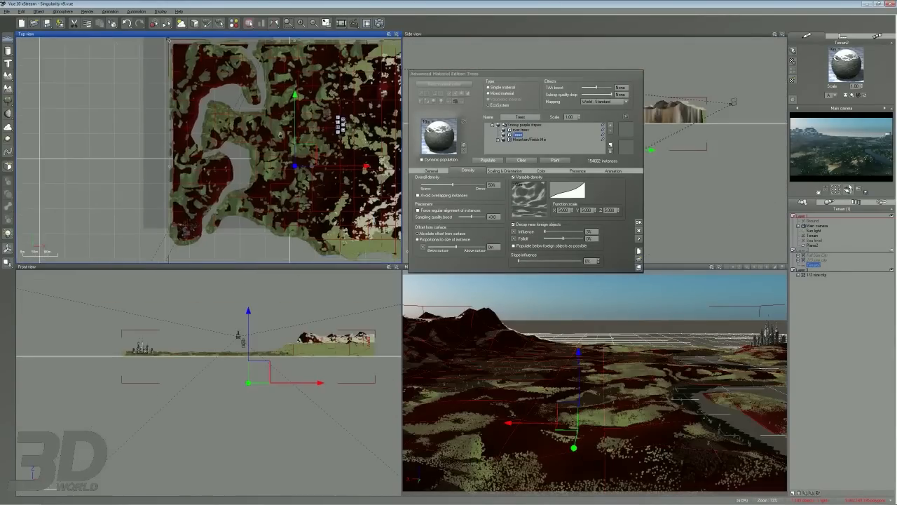
{"action": "scroll", "coordinate": [282, 156], "scroll_direction": "down", "scroll_amount": 2}
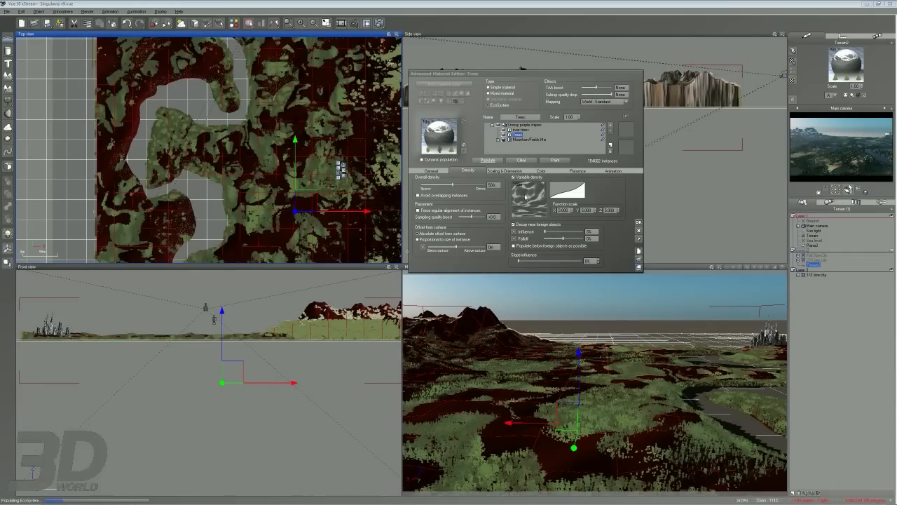
{"action": "key", "text": "Escape"}
{"action": "left_click", "coordinate": [477, 263]}
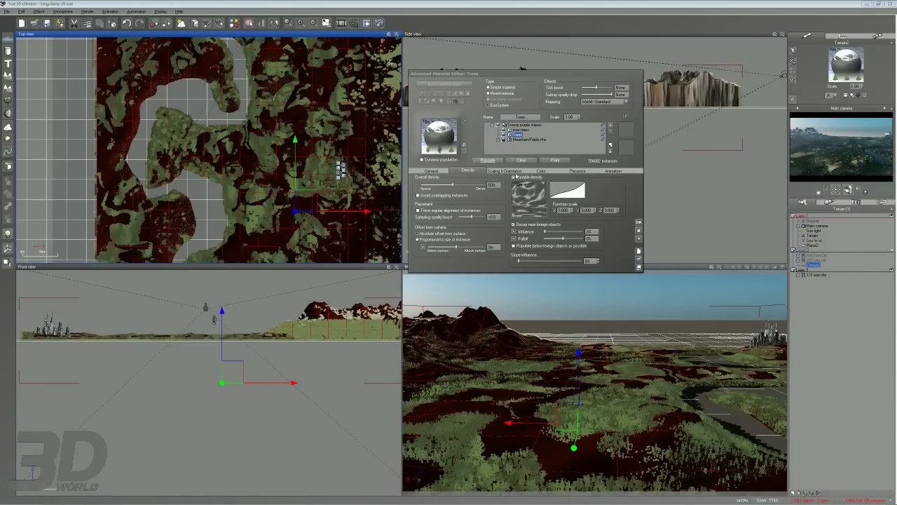
{"action": "left_click", "coordinate": [500, 171]}
{"action": "left_click", "coordinate": [484, 160]}
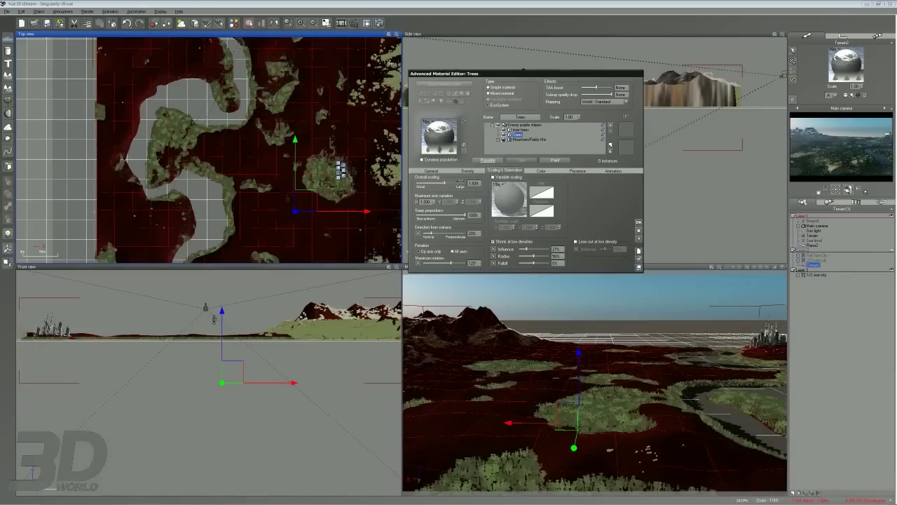
{"action": "left_click", "coordinate": [468, 171]}
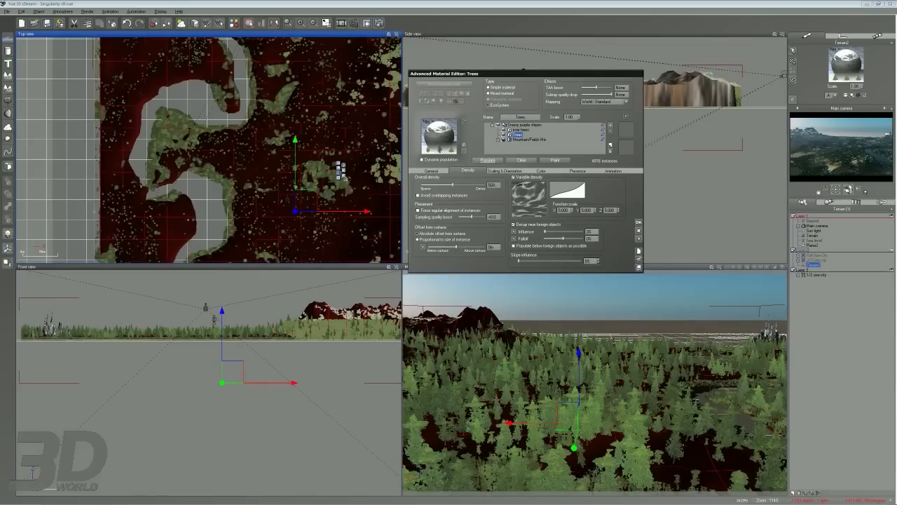
{"action": "left_click", "coordinate": [605, 212]}
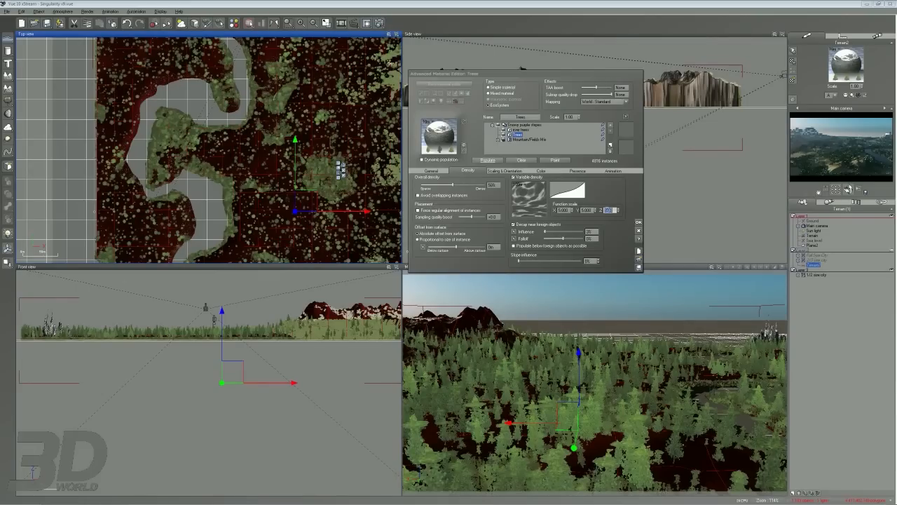
{"action": "left_click", "coordinate": [587, 211]}
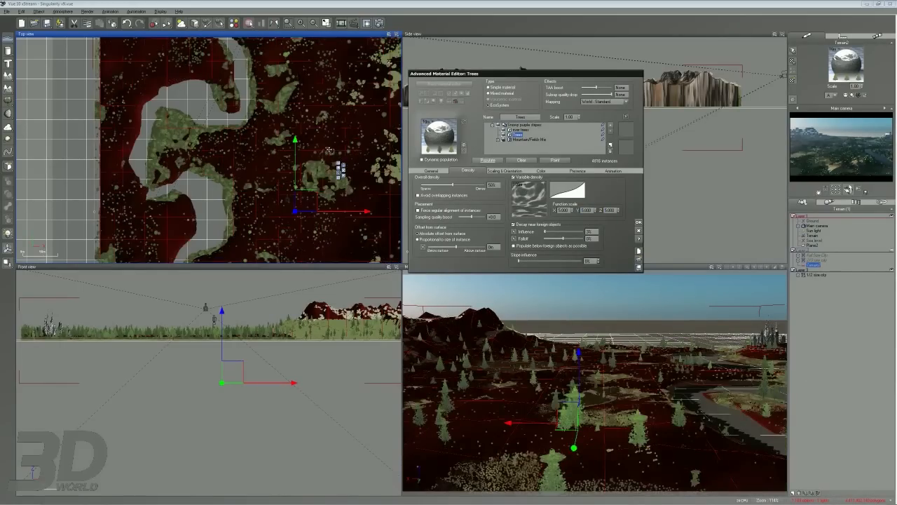
Clear the populated instances of the river trees layer.
{"action": "right_click_drag", "start_coordinate": [311, 128], "coordinate": [264, 109]}
{"action": "scroll", "coordinate": [265, 109], "scroll_direction": "down", "scroll_amount": 5}
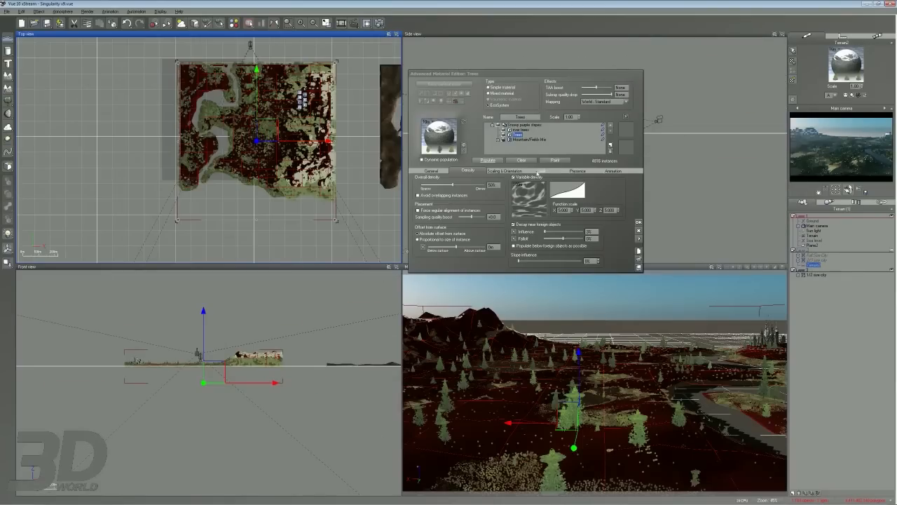
{"action": "left_click", "coordinate": [520, 130]}
{"action": "left_click", "coordinate": [531, 164]}
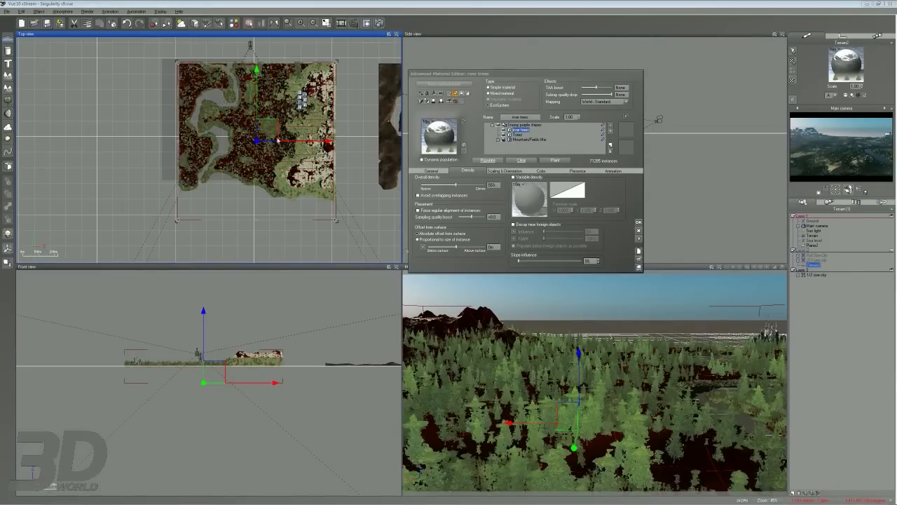
{"action": "scroll", "coordinate": [265, 135], "scroll_direction": "up", "scroll_amount": 5}
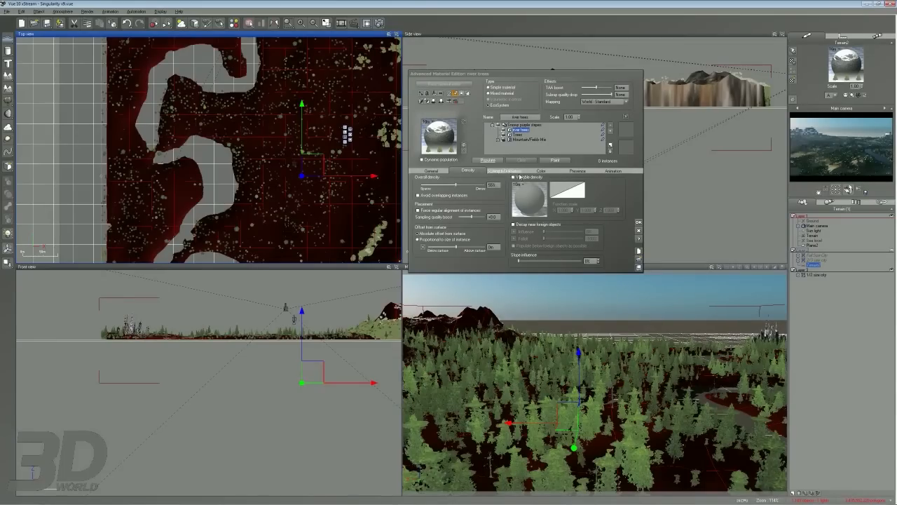
Reshape the Trees layer's density filter into a gentle S-curve with flattened lower and upper ends, and accept it.
{"action": "left_click", "coordinate": [518, 135]}
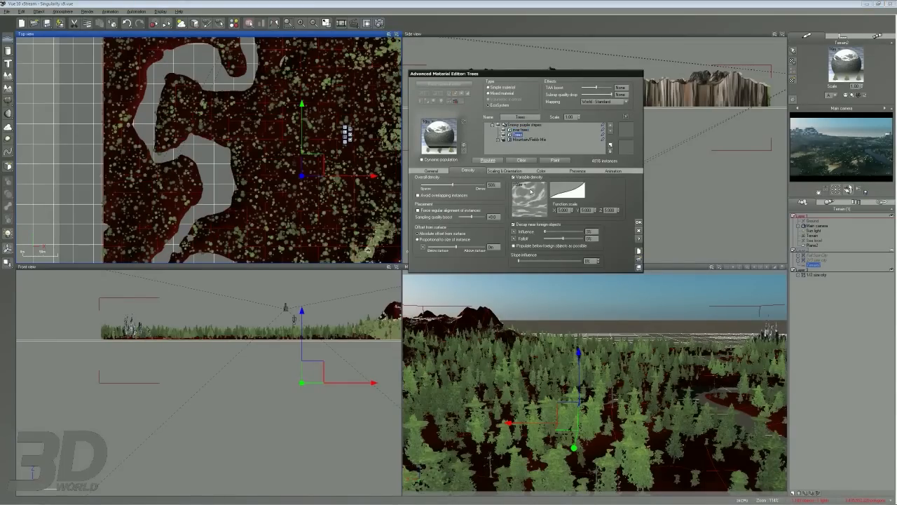
{"action": "left_click", "coordinate": [567, 189]}
{"action": "left_click", "coordinate": [519, 199]}
{"action": "left_click_drag", "start_coordinate": [520, 197], "coordinate": [523, 204]}
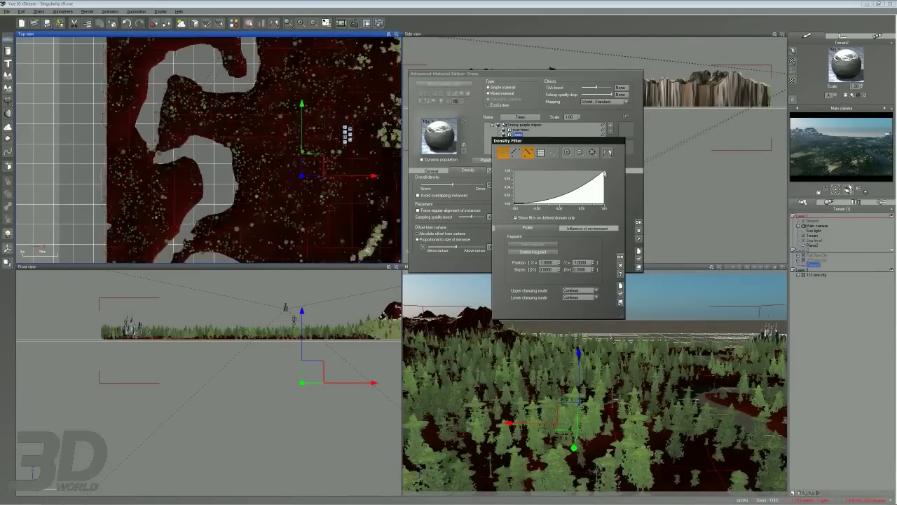
{"action": "left_click", "coordinate": [604, 172]}
{"action": "left_click_drag", "start_coordinate": [604, 171], "coordinate": [596, 172]}
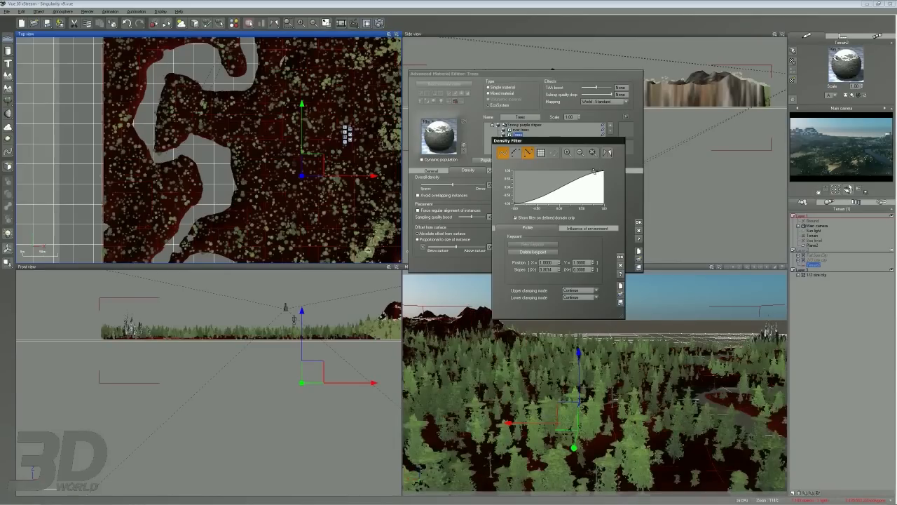
{"action": "left_click", "coordinate": [620, 256]}
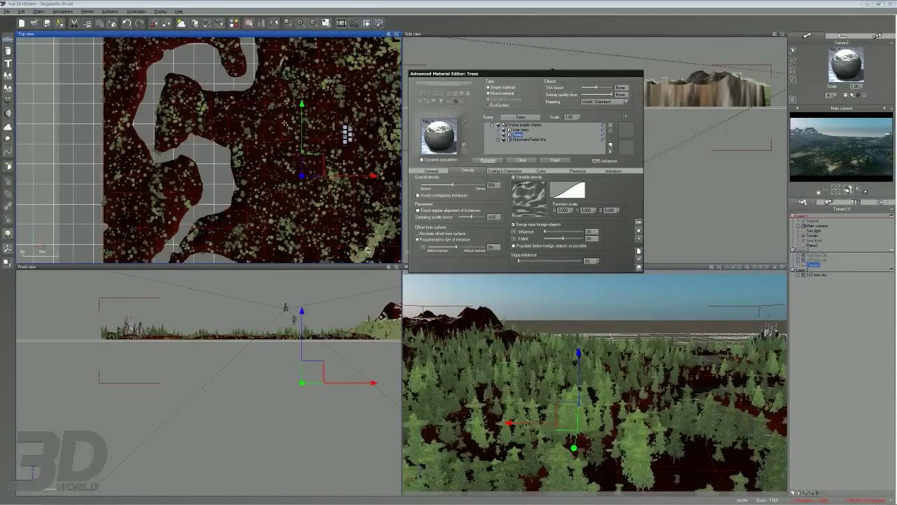
Maximize the top view on the river terrain and move the Trees material editor clear of the populated area.
{"action": "scroll", "coordinate": [284, 122], "scroll_direction": "up", "scroll_amount": 5}
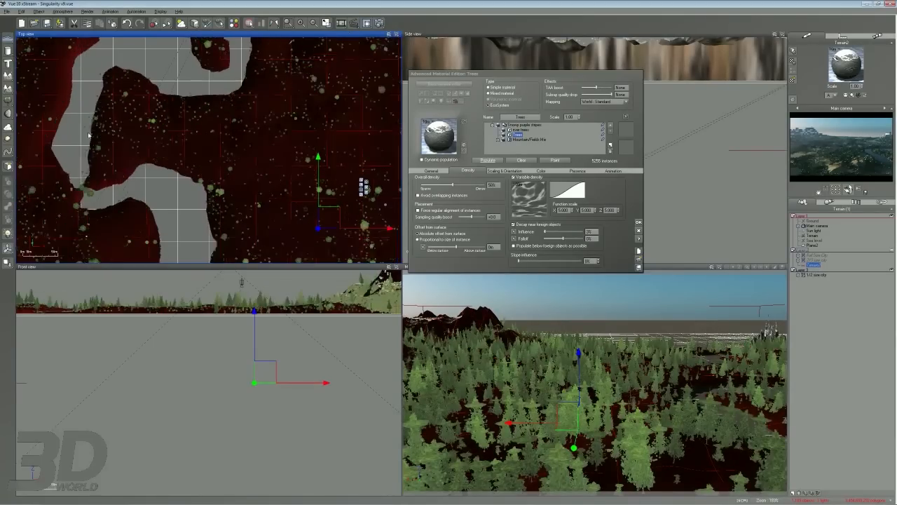
{"action": "double_click", "coordinate": [278, 34]}
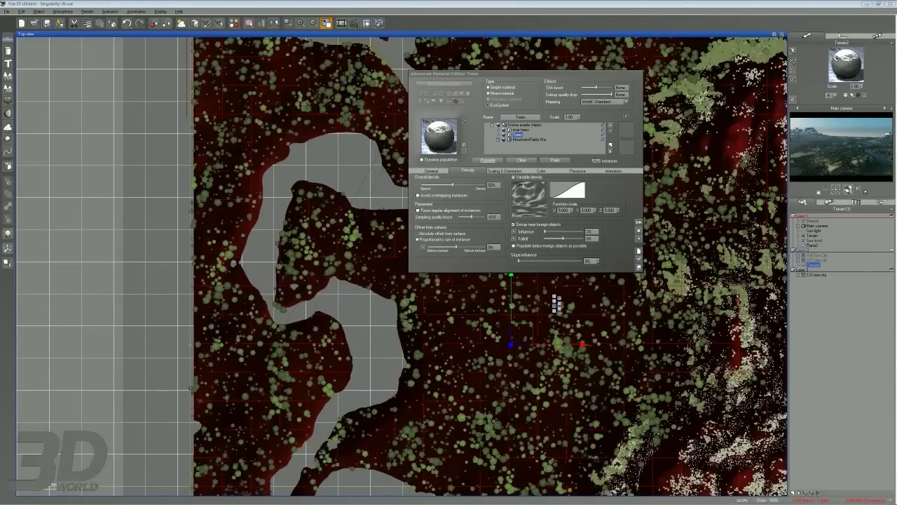
{"action": "left_click_drag", "start_coordinate": [455, 73], "coordinate": [47, 74]}
Examine the clumps and sparse gaps in the tree distribution east of the river.
{"action": "mouse_move", "coordinate": [551, 195]}
{"action": "left_mouse_down"}
{"action": "mouse_move", "coordinate": [441, 247]}
{"action": "mouse_move", "coordinate": [424, 281]}
{"action": "left_mouse_up"}
{"action": "left_click_drag", "start_coordinate": [506, 212], "coordinate": [467, 180]}
{"action": "mouse_move", "coordinate": [511, 136]}
{"action": "left_mouse_down"}
{"action": "mouse_move", "coordinate": [497, 89]}
{"action": "mouse_move", "coordinate": [544, 115]}
{"action": "left_mouse_up"}
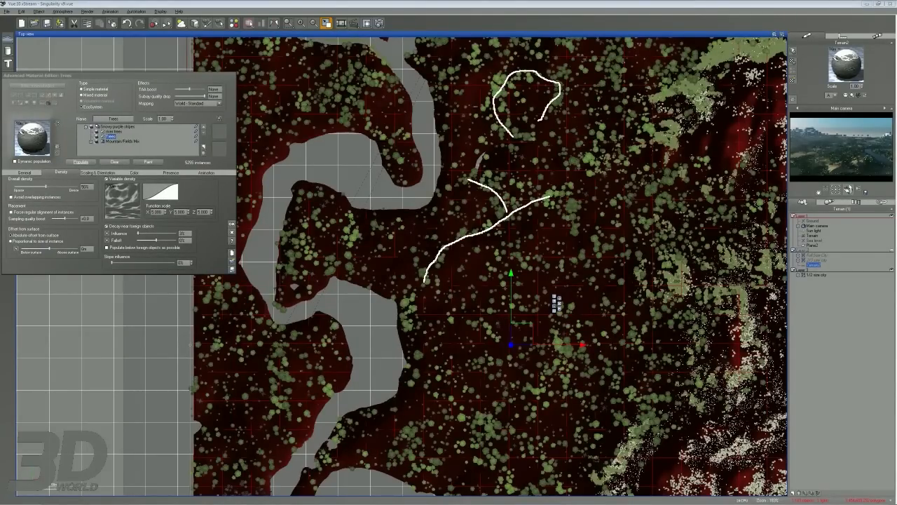
{"action": "left_click_drag", "start_coordinate": [611, 73], "coordinate": [626, 104]}
{"action": "mouse_move", "coordinate": [642, 137]}
{"action": "left_mouse_down"}
{"action": "mouse_move", "coordinate": [620, 159]}
{"action": "mouse_move", "coordinate": [576, 164]}
{"action": "left_mouse_up"}
{"action": "mouse_move", "coordinate": [561, 342]}
{"action": "left_mouse_down"}
{"action": "mouse_move", "coordinate": [519, 410]}
{"action": "mouse_move", "coordinate": [465, 420]}
{"action": "mouse_move", "coordinate": [491, 370]}
{"action": "mouse_move", "coordinate": [475, 363]}
{"action": "left_mouse_up"}
{"action": "key", "text": "Escape"}
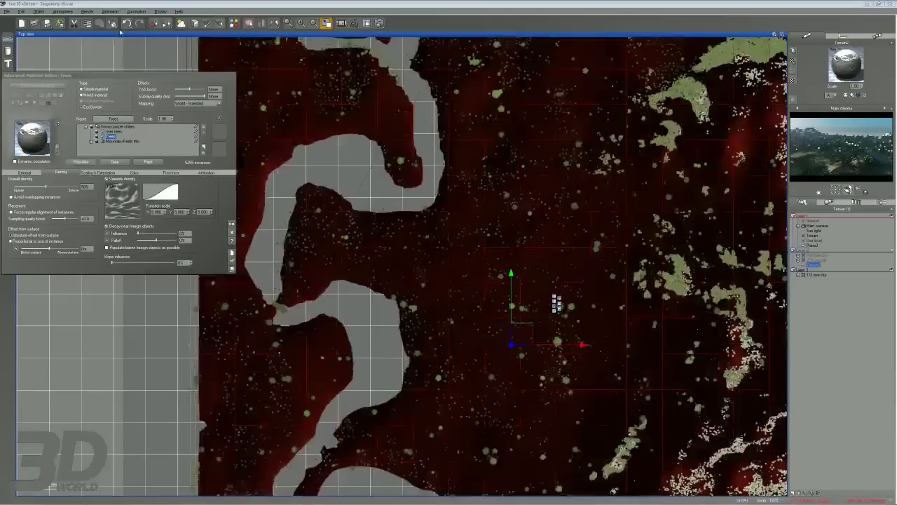
Raise the Trees layer's overall density to about 75%, steepen its density filter with a new middle keypoint, and accept it.
{"action": "left_click", "coordinate": [81, 162]}
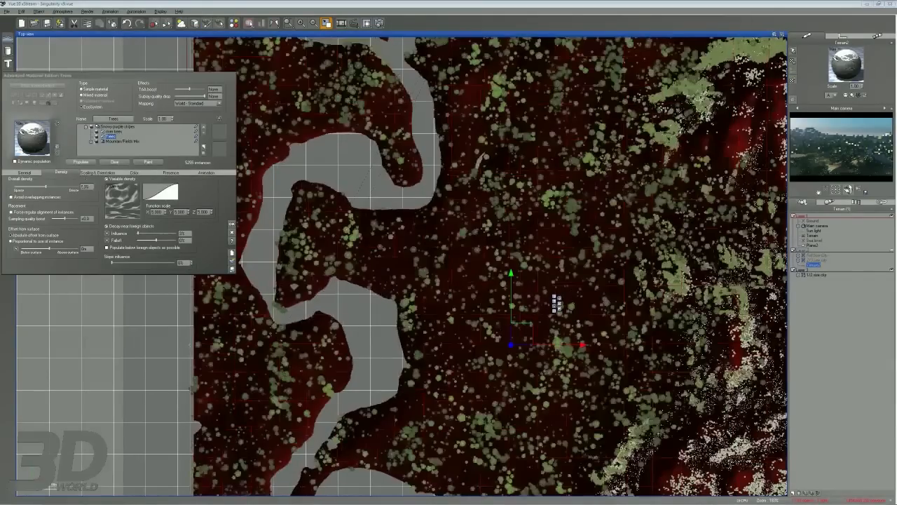
{"action": "left_click_drag", "start_coordinate": [47, 187], "coordinate": [73, 186]}
{"action": "left_click", "coordinate": [161, 191]}
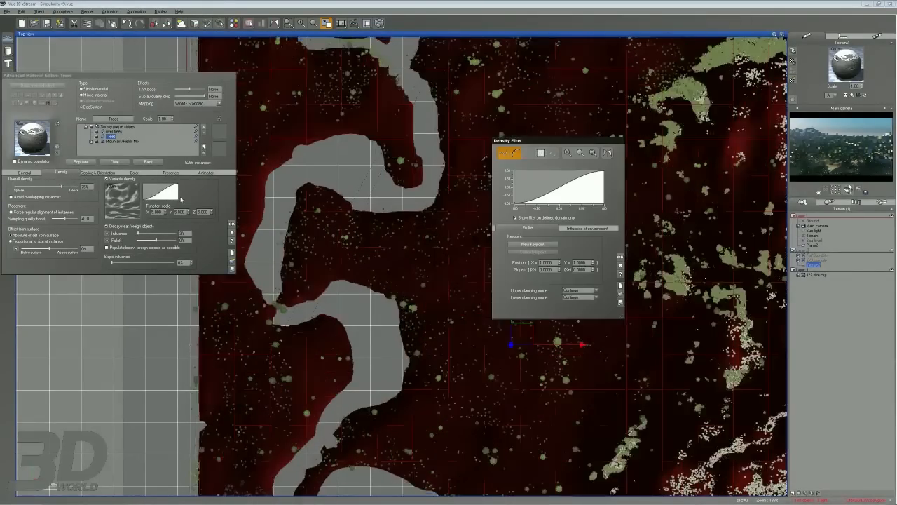
{"action": "left_click", "coordinate": [561, 200]}
{"action": "double_click", "coordinate": [560, 199]}
{"action": "left_click", "coordinate": [560, 198]}
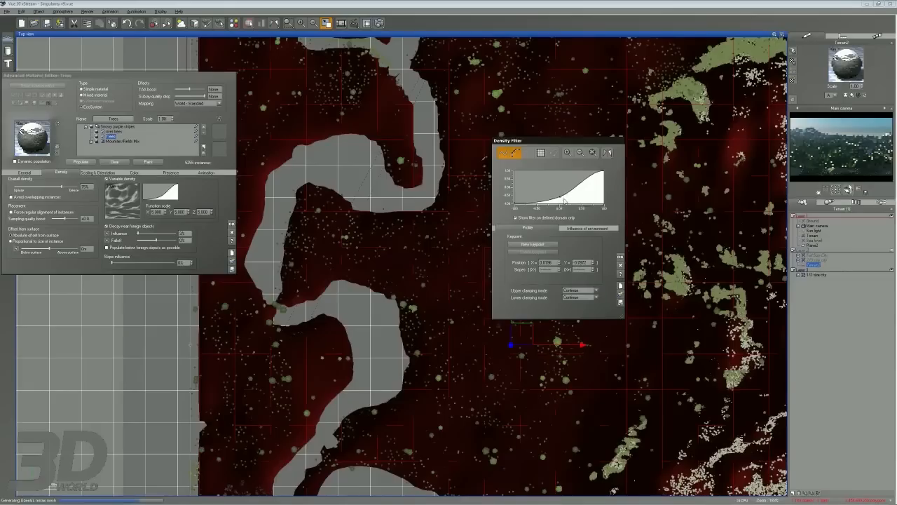
{"action": "left_click_drag", "start_coordinate": [560, 198], "coordinate": [559, 193]}
{"action": "left_click", "coordinate": [560, 195]}
{"action": "left_click", "coordinate": [561, 193]}
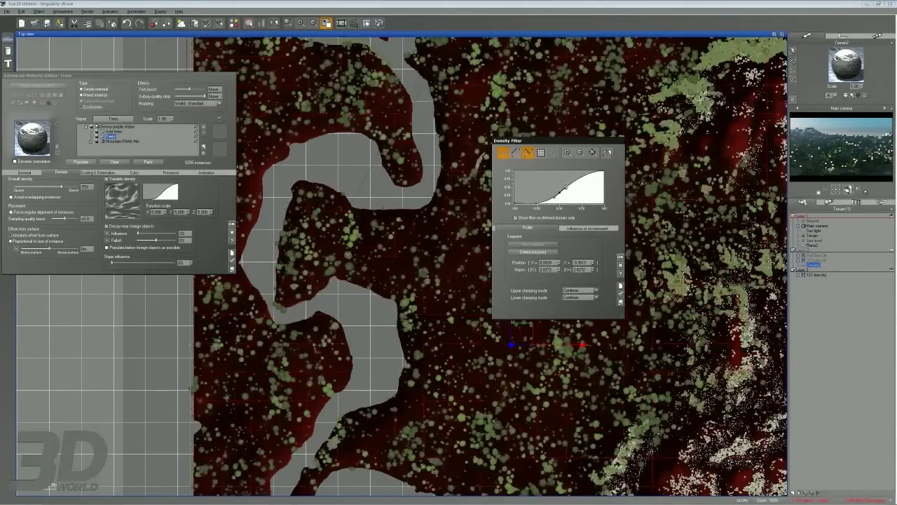
{"action": "left_click", "coordinate": [620, 256]}
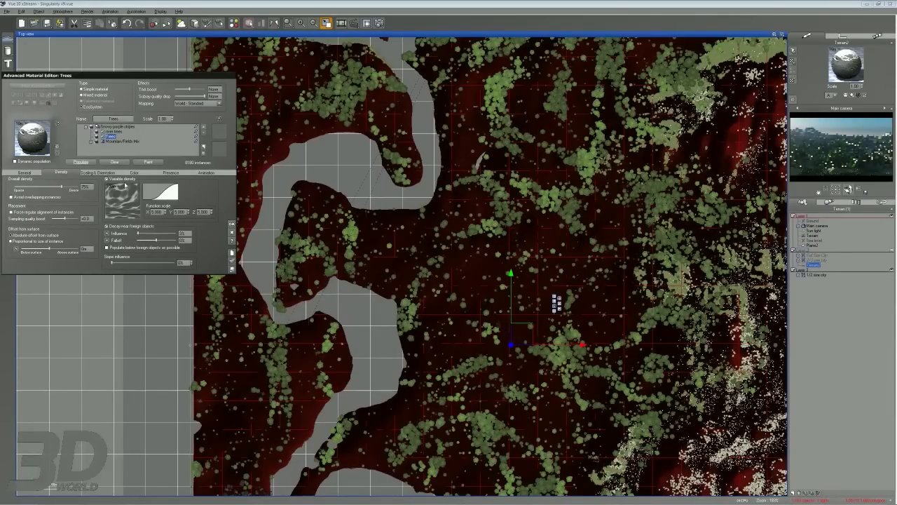
Examine how the denser tree bands and the sparse areas between them are arranged on the repopulated terrain.
{"action": "right_click", "coordinate": [165, 188]}
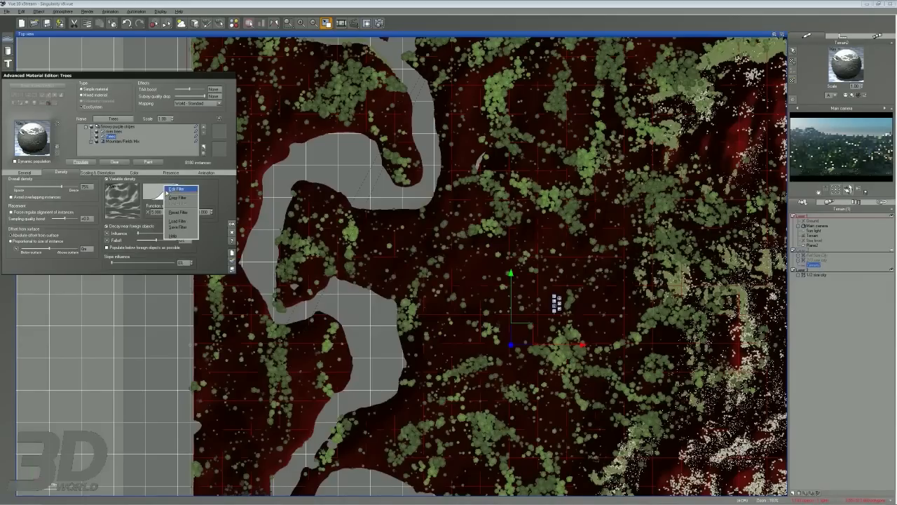
{"action": "left_click", "coordinate": [215, 185]}
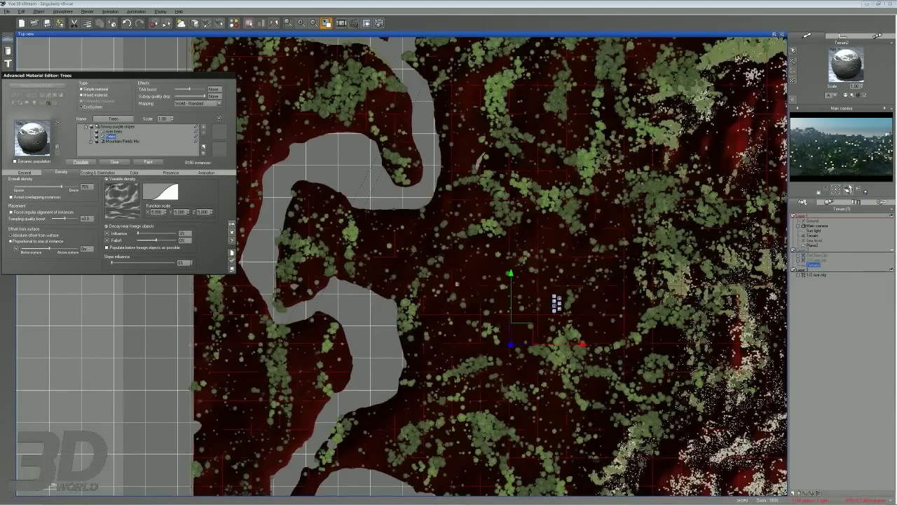
{"action": "left_click_drag", "start_coordinate": [509, 214], "coordinate": [421, 315]}
{"action": "mouse_move", "coordinate": [433, 175]}
{"action": "left_mouse_down"}
{"action": "mouse_move", "coordinate": [509, 192]}
{"action": "mouse_move", "coordinate": [583, 151]}
{"action": "mouse_move", "coordinate": [506, 73]}
{"action": "left_mouse_up"}
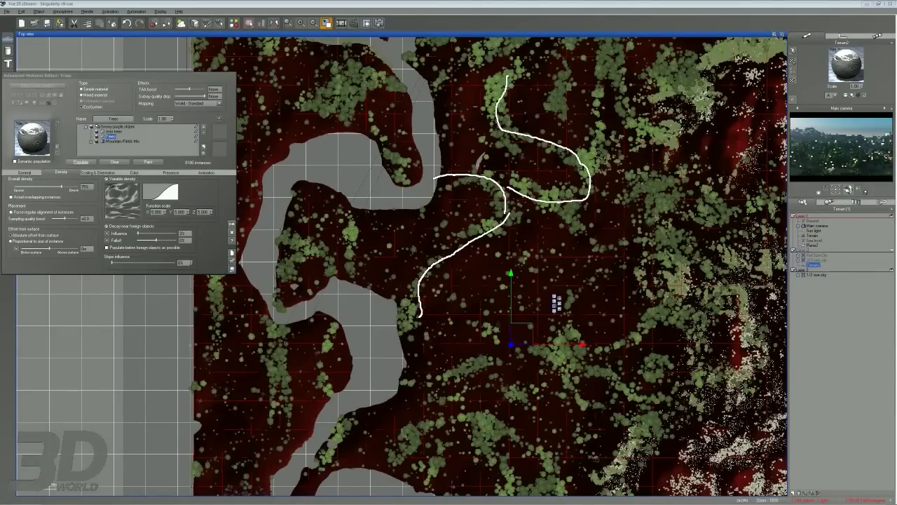
{"action": "mouse_move", "coordinate": [538, 230]}
{"action": "left_mouse_down"}
{"action": "mouse_move", "coordinate": [476, 302]}
{"action": "mouse_move", "coordinate": [550, 289]}
{"action": "mouse_move", "coordinate": [516, 219]}
{"action": "left_mouse_up"}
{"action": "left_click_drag", "start_coordinate": [565, 240], "coordinate": [611, 335]}
{"action": "mouse_move", "coordinate": [545, 227]}
{"action": "left_mouse_down"}
{"action": "mouse_move", "coordinate": [426, 297]}
{"action": "mouse_move", "coordinate": [541, 317]}
{"action": "left_mouse_up"}
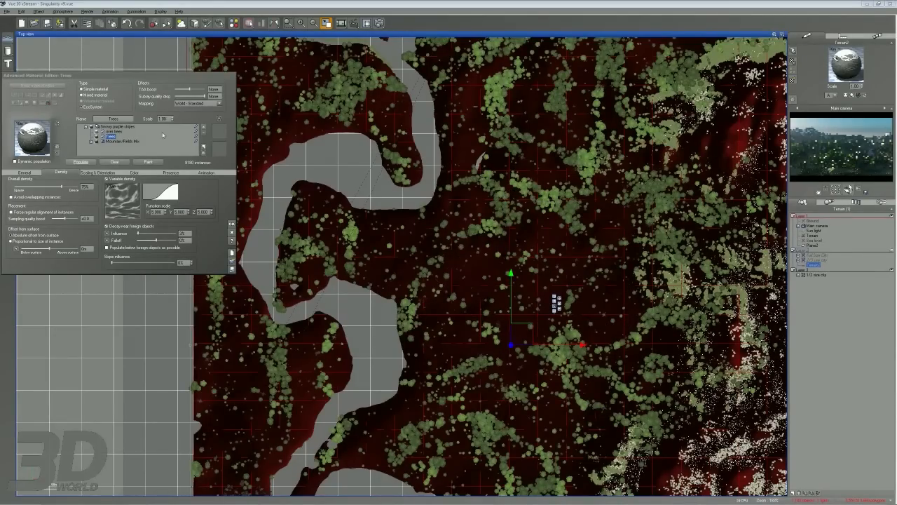
Invert the Trees layer's density filter, accept it and repopulate the terrain.
{"action": "right_click", "coordinate": [158, 188]}
{"action": "left_click", "coordinate": [169, 193]}
{"action": "left_click_drag", "start_coordinate": [531, 164], "coordinate": [273, 160]}
{"action": "left_click", "coordinate": [351, 150]}
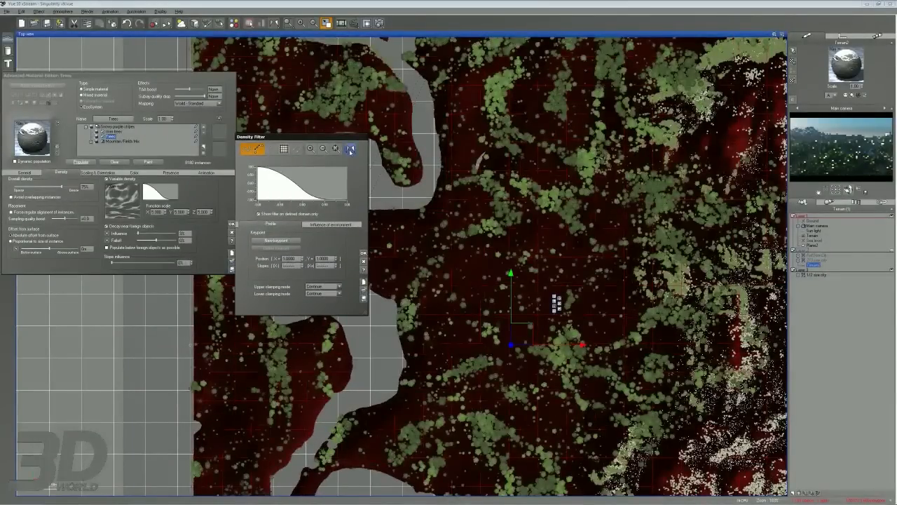
{"action": "left_click", "coordinate": [364, 253]}
{"action": "left_click", "coordinate": [81, 162]}
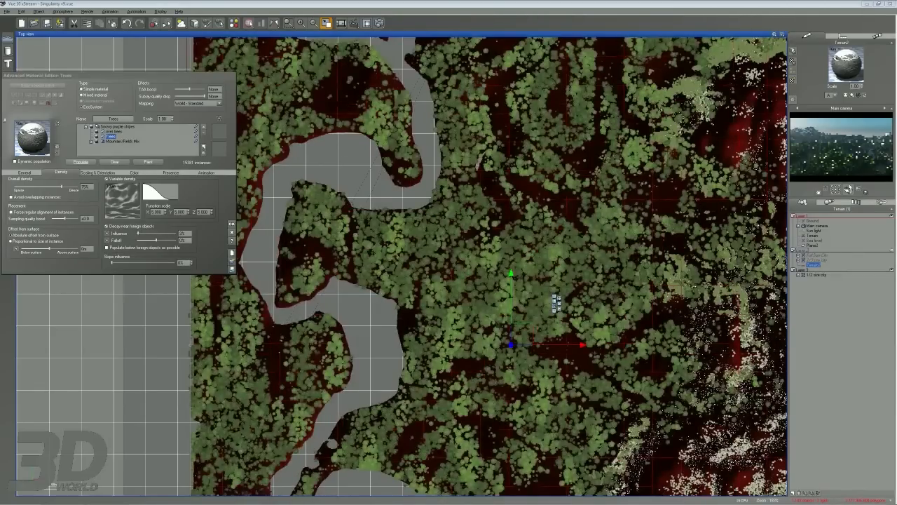
Pull the inverted density filter down at a new middle keypoint into a concave falling curve, and accept it.
{"action": "left_click_drag", "start_coordinate": [494, 183], "coordinate": [421, 303]}
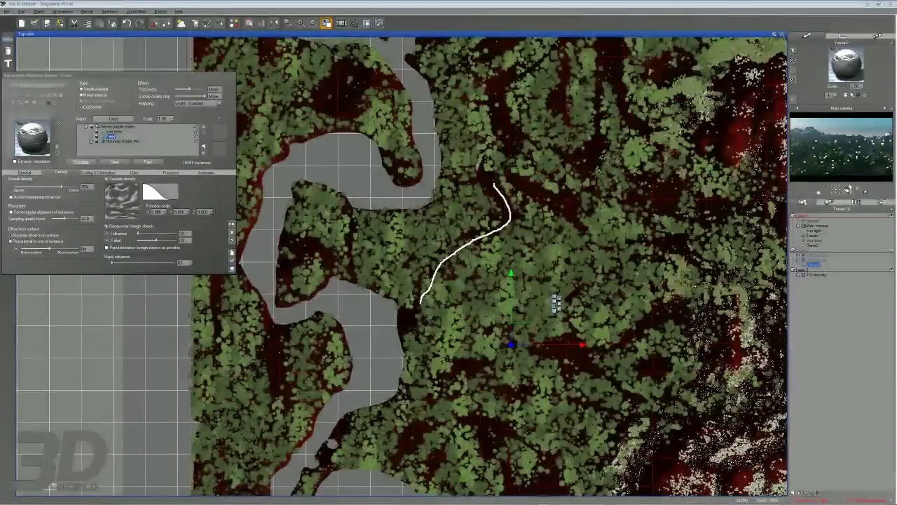
{"action": "key", "text": "Escape"}
{"action": "left_click", "coordinate": [144, 193]}
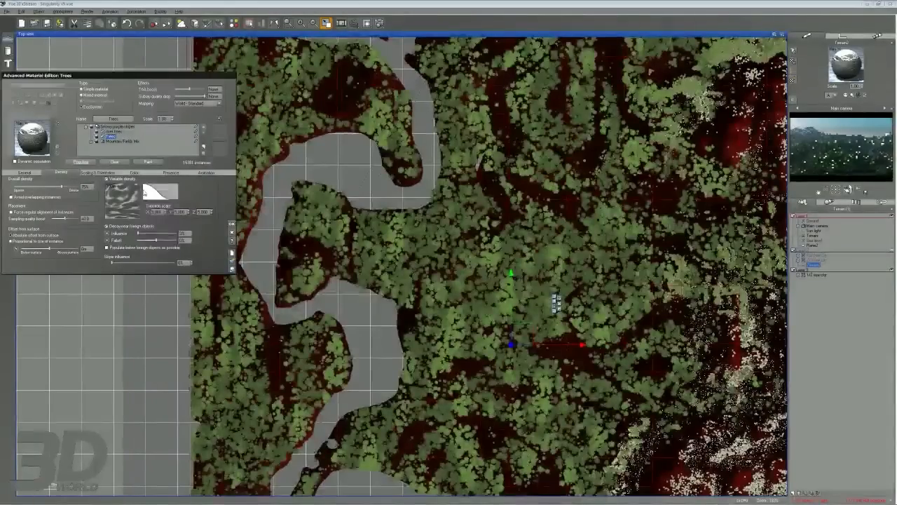
{"action": "left_click_drag", "start_coordinate": [266, 139], "coordinate": [222, 116]}
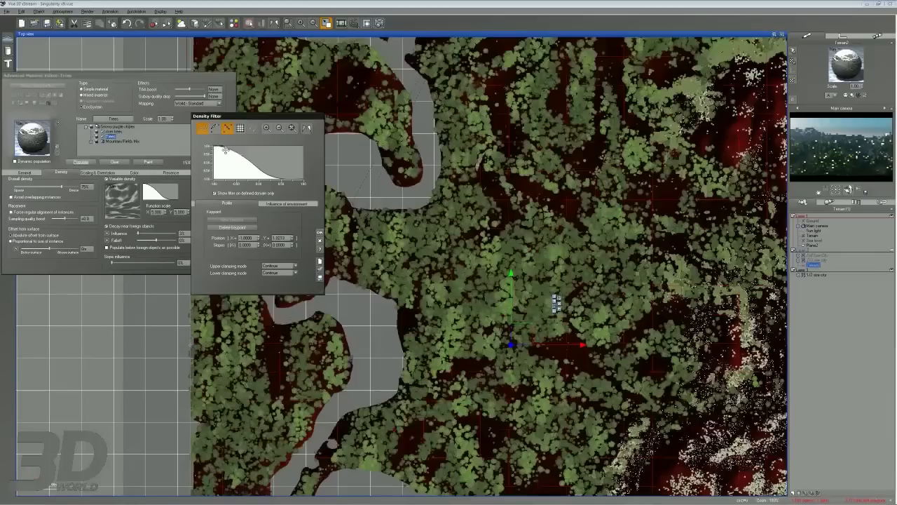
{"action": "left_click_drag", "start_coordinate": [224, 147], "coordinate": [260, 169]}
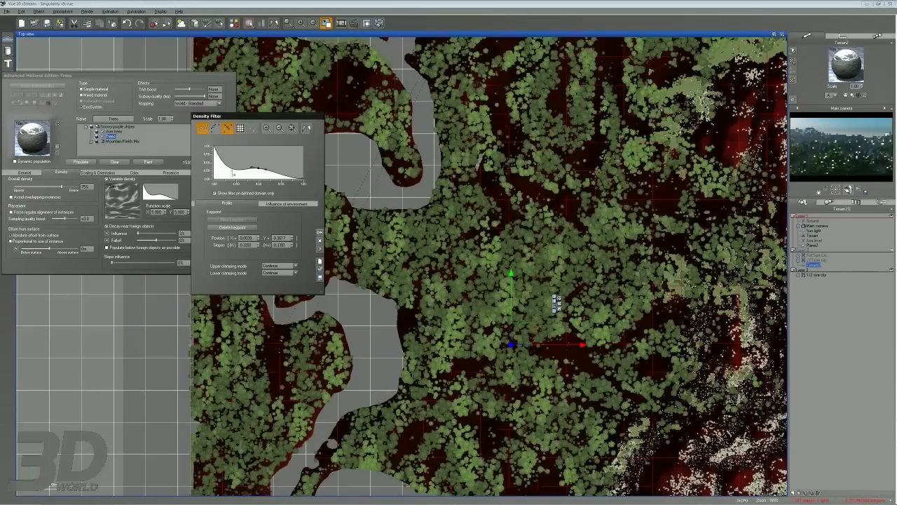
{"action": "left_click_drag", "start_coordinate": [259, 168], "coordinate": [262, 171]}
{"action": "left_click_drag", "start_coordinate": [214, 147], "coordinate": [225, 164]}
{"action": "left_click", "coordinate": [320, 233]}
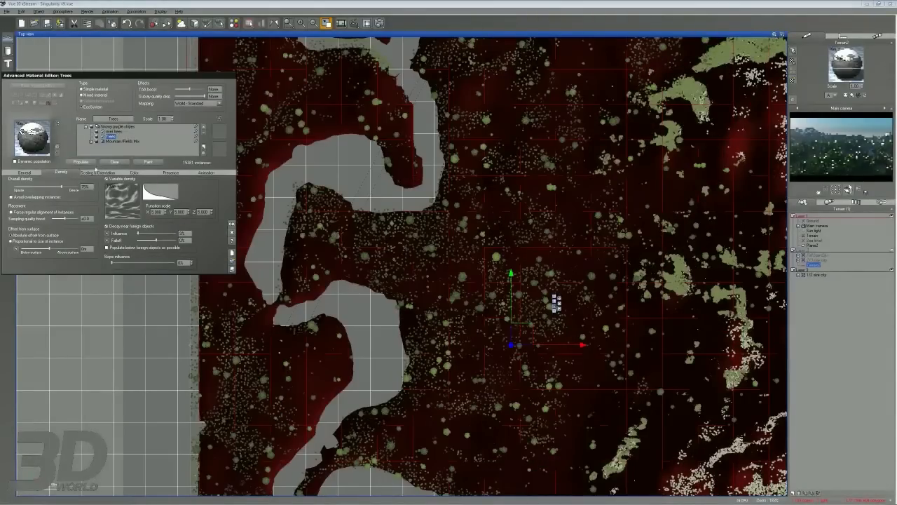
{"action": "left_click", "coordinate": [78, 161]}
{"action": "key", "text": "Escape"}
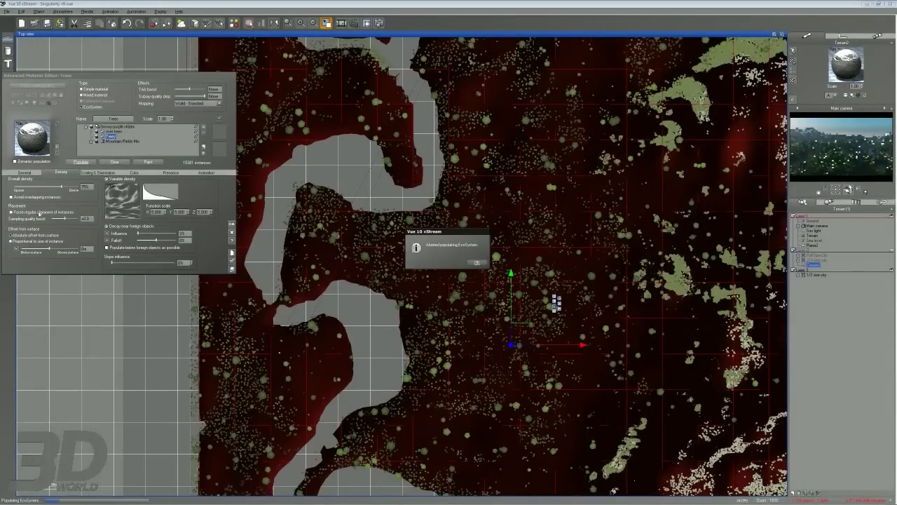
{"action": "left_click", "coordinate": [476, 262]}
Lower the density filter's middle keypoint almost to the baseline, accept the filter and repopulate the Trees layer.
{"action": "left_click", "coordinate": [166, 197]}
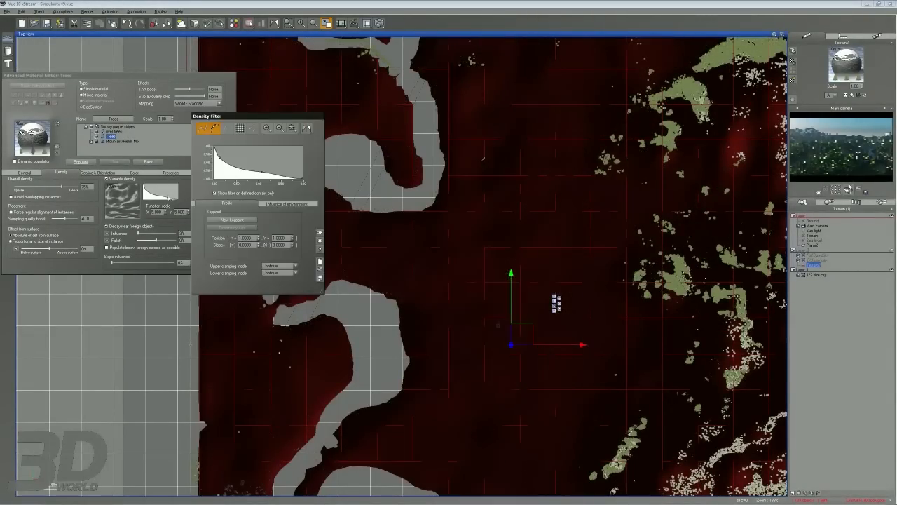
{"action": "left_click_drag", "start_coordinate": [260, 172], "coordinate": [262, 180]}
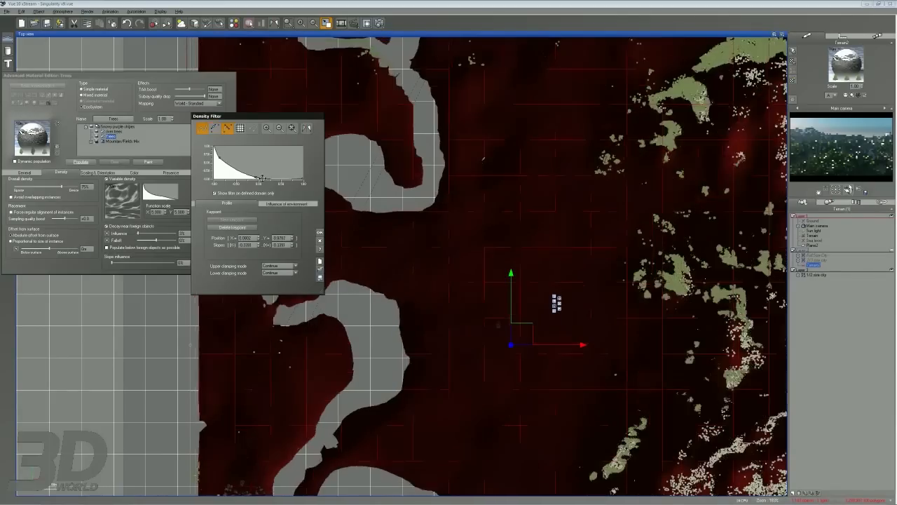
{"action": "left_click_drag", "start_coordinate": [267, 161], "coordinate": [269, 184]}
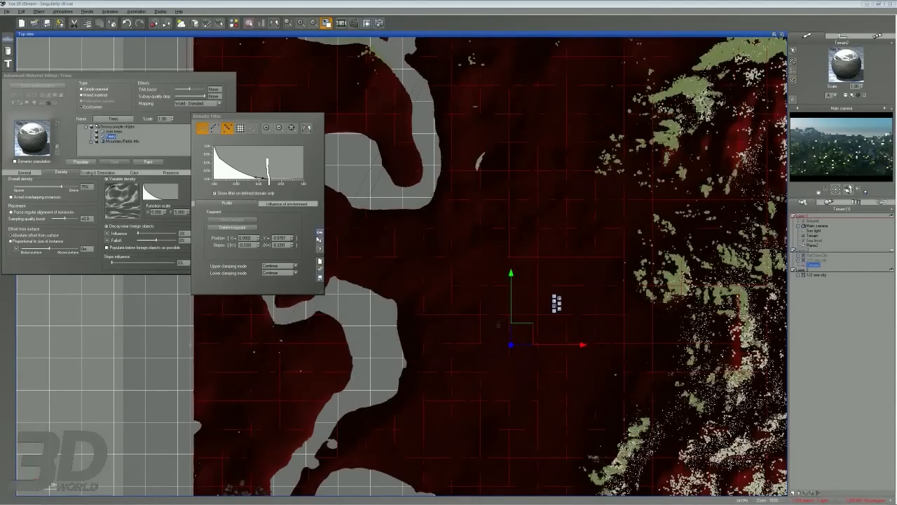
{"action": "left_click", "coordinate": [319, 232]}
{"action": "left_click", "coordinate": [81, 162]}
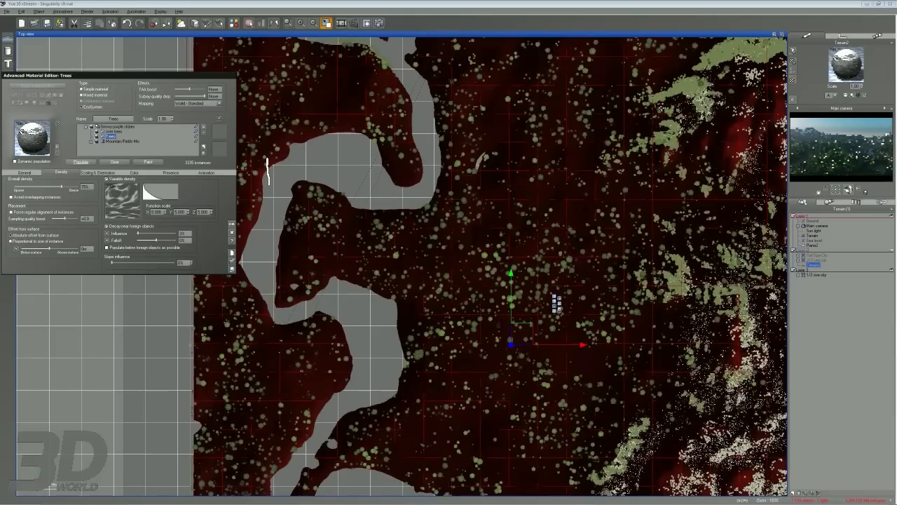
Raise the Trees layer's overall density to 100% and repopulate the terrain.
{"action": "mouse_move", "coordinate": [505, 58]}
{"action": "left_mouse_down"}
{"action": "mouse_move", "coordinate": [462, 144]}
{"action": "mouse_move", "coordinate": [479, 225]}
{"action": "mouse_move", "coordinate": [540, 270]}
{"action": "mouse_move", "coordinate": [554, 235]}
{"action": "left_mouse_up"}
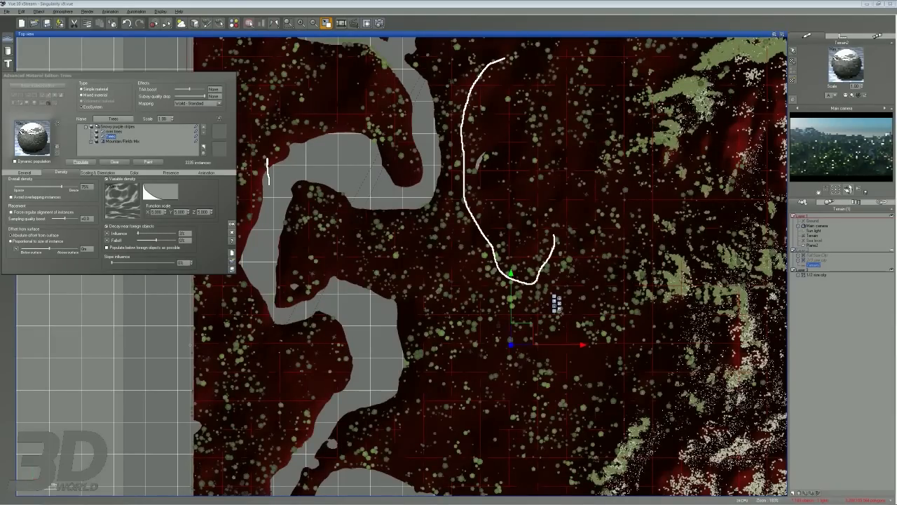
{"action": "left_click_drag", "start_coordinate": [545, 56], "coordinate": [537, 143]}
{"action": "left_click_drag", "start_coordinate": [65, 187], "coordinate": [83, 187]}
{"action": "left_click", "coordinate": [81, 162]}
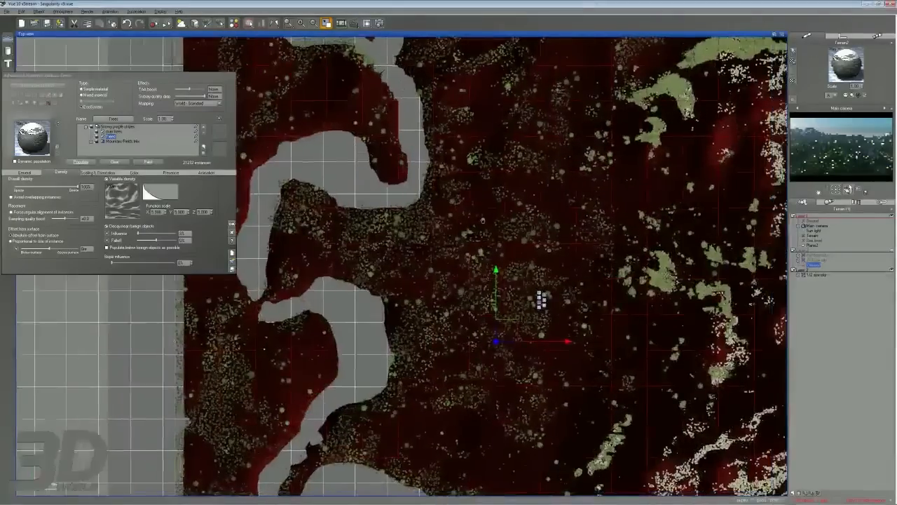
Examine the edges of the dense forest patches and the bare corridors between them in the top view.
{"action": "scroll", "coordinate": [482, 225], "scroll_direction": "up", "scroll_amount": 2}
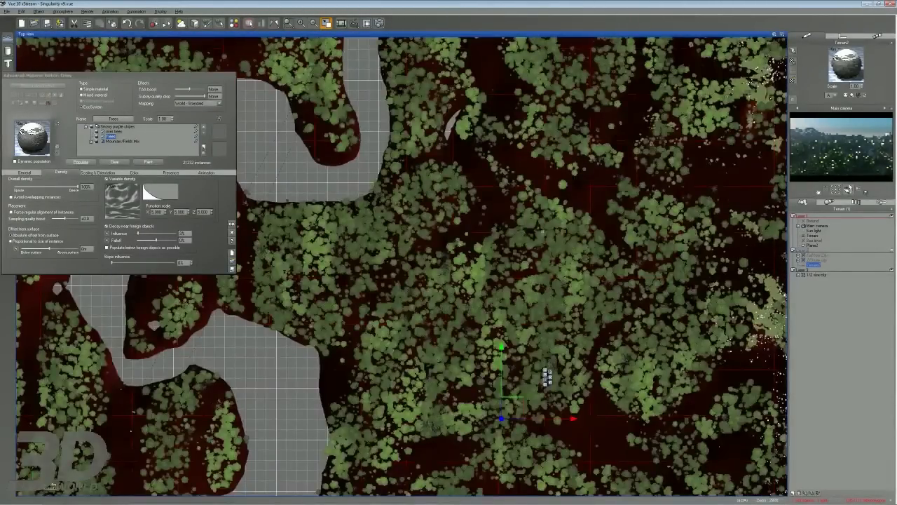
{"action": "right_click_drag", "start_coordinate": [542, 231], "coordinate": [505, 275]}
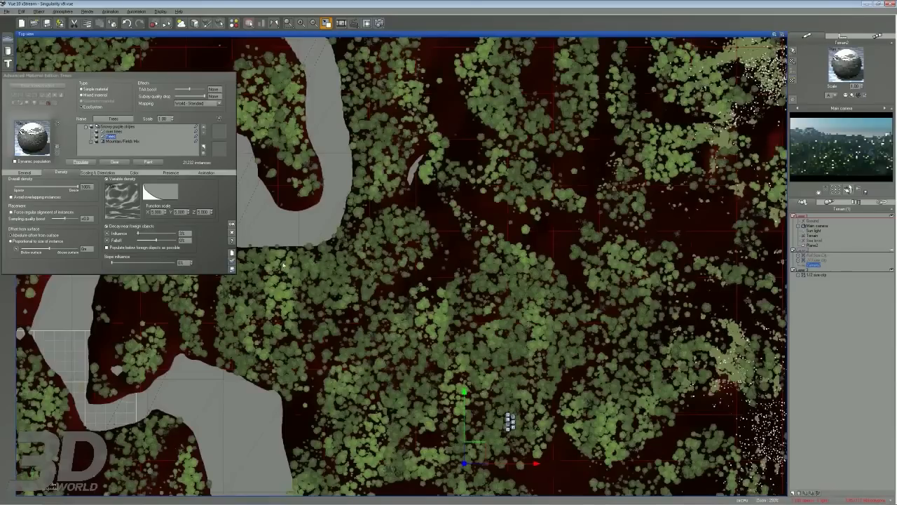
{"action": "mouse_move", "coordinate": [490, 242]}
{"action": "left_mouse_down"}
{"action": "mouse_move", "coordinate": [326, 380]}
{"action": "mouse_move", "coordinate": [322, 401]}
{"action": "left_mouse_up"}
{"action": "left_click_drag", "start_coordinate": [430, 255], "coordinate": [275, 345]}
{"action": "mouse_move", "coordinate": [416, 258]}
{"action": "left_mouse_down"}
{"action": "mouse_move", "coordinate": [397, 202]}
{"action": "mouse_move", "coordinate": [490, 239]}
{"action": "left_mouse_up"}
{"action": "left_click_drag", "start_coordinate": [449, 196], "coordinate": [517, 245]}
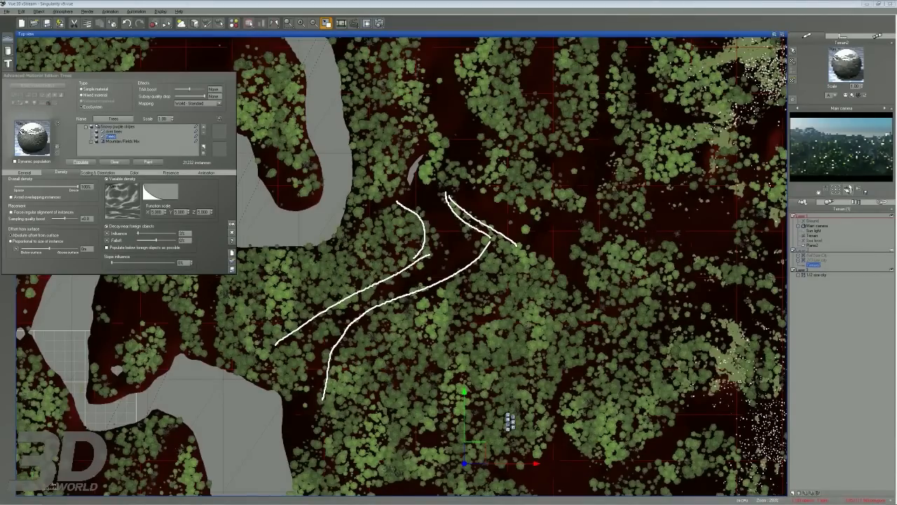
{"action": "mouse_move", "coordinate": [638, 141]}
{"action": "left_mouse_down"}
{"action": "mouse_move", "coordinate": [605, 171]}
{"action": "mouse_move", "coordinate": [624, 148]}
{"action": "left_mouse_up"}
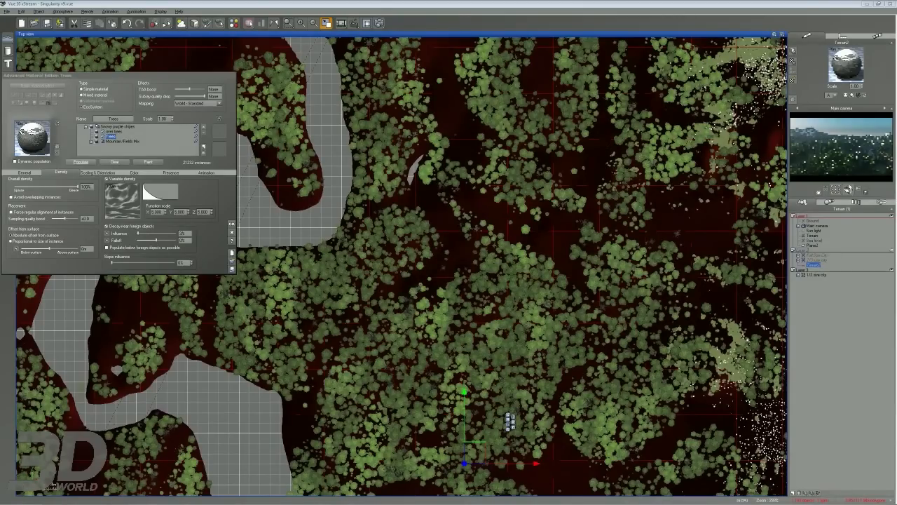
{"action": "mouse_move", "coordinate": [478, 229]}
{"action": "left_mouse_down"}
{"action": "mouse_move", "coordinate": [468, 247]}
{"action": "mouse_move", "coordinate": [482, 229]}
{"action": "mouse_move", "coordinate": [447, 201]}
{"action": "left_mouse_up"}
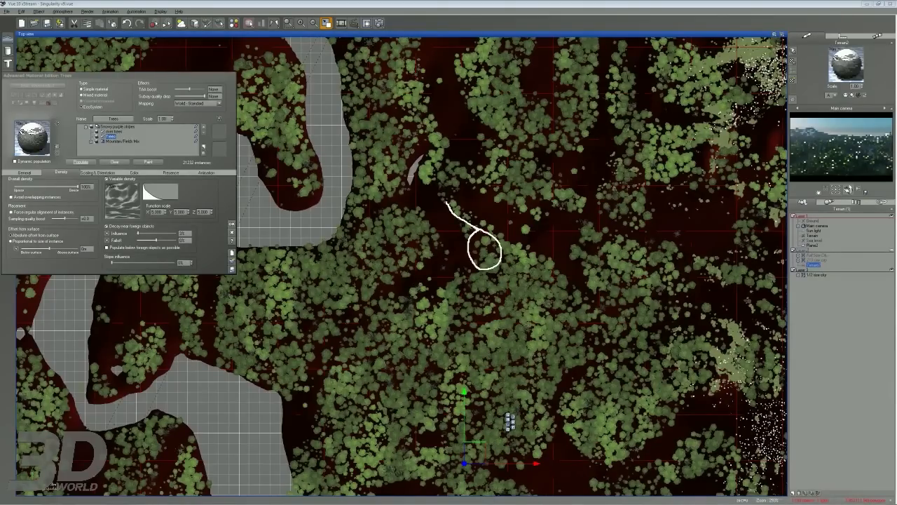
{"action": "mouse_move", "coordinate": [500, 266]}
{"action": "left_mouse_down"}
{"action": "mouse_move", "coordinate": [459, 216]}
{"action": "mouse_move", "coordinate": [472, 221]}
{"action": "mouse_move", "coordinate": [463, 231]}
{"action": "left_mouse_up"}
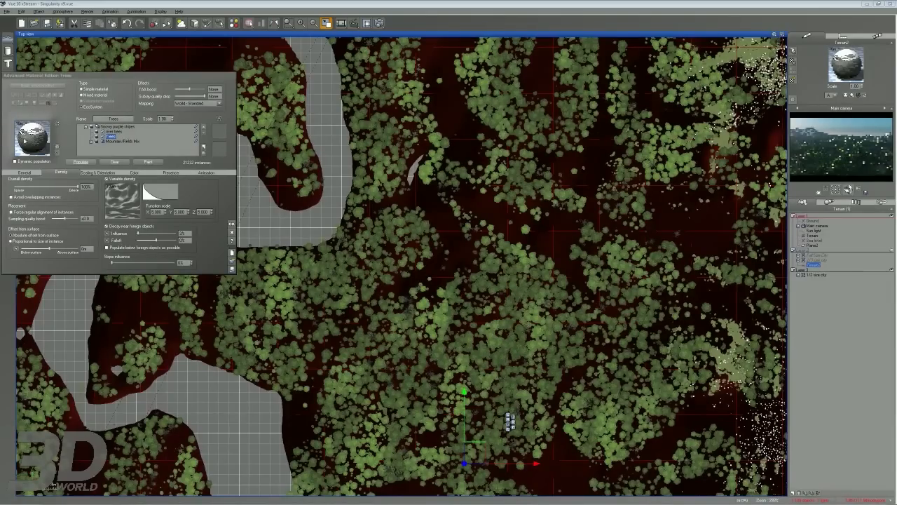
Show the Trees layer's scaling and orientation settings and move the material editor to the middle of the workspace.
{"action": "left_click", "coordinate": [102, 173]}
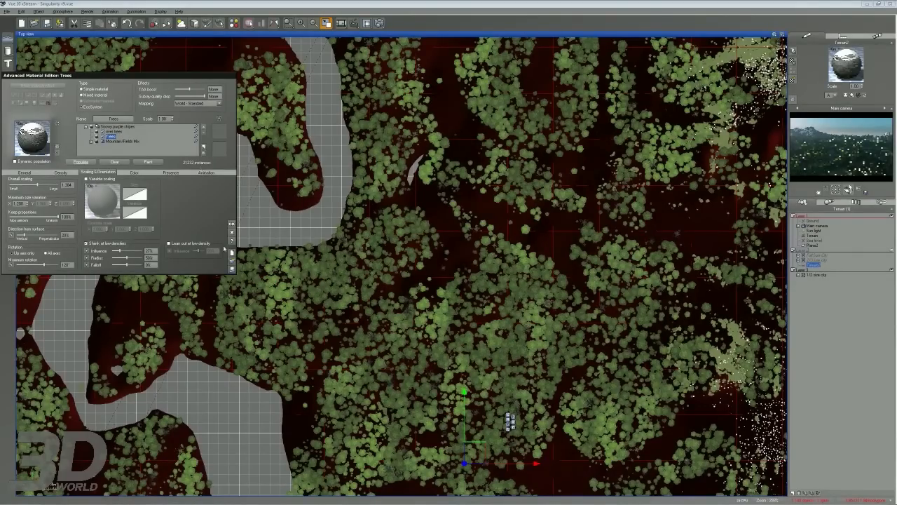
{"action": "left_click_drag", "start_coordinate": [119, 75], "coordinate": [470, 75]}
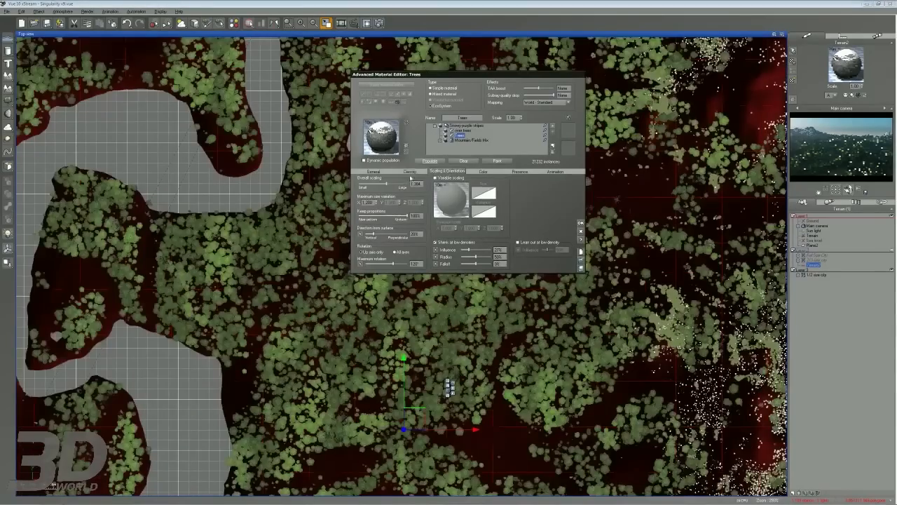
Open the Trees layer's variable density filter for editing.
{"action": "left_click", "coordinate": [411, 171]}
{"action": "left_click", "coordinate": [512, 184]}
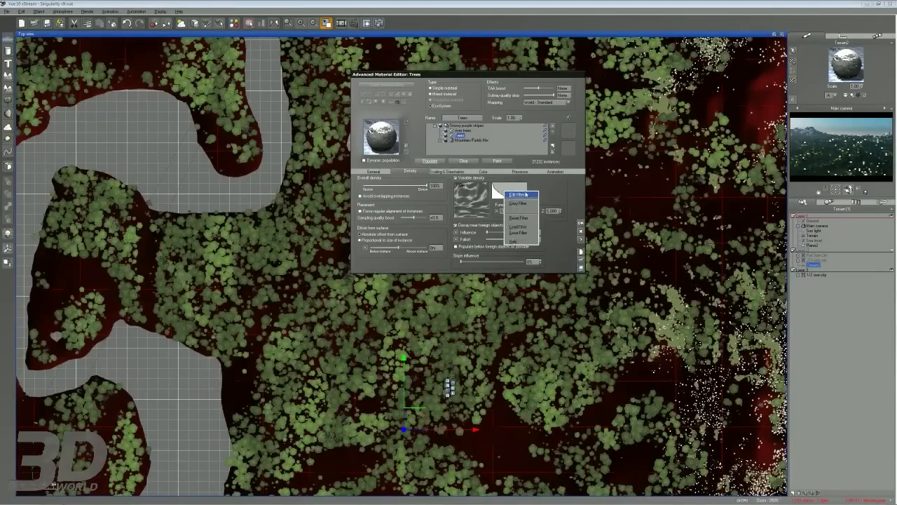
{"action": "left_click", "coordinate": [519, 195]}
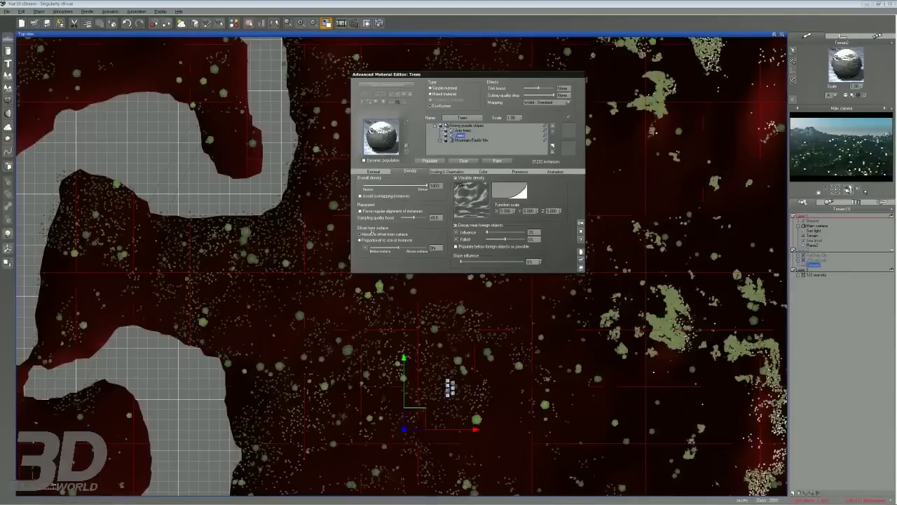
Set the Trees layer's overall scaling to 0.200.
{"action": "left_click", "coordinate": [447, 171]}
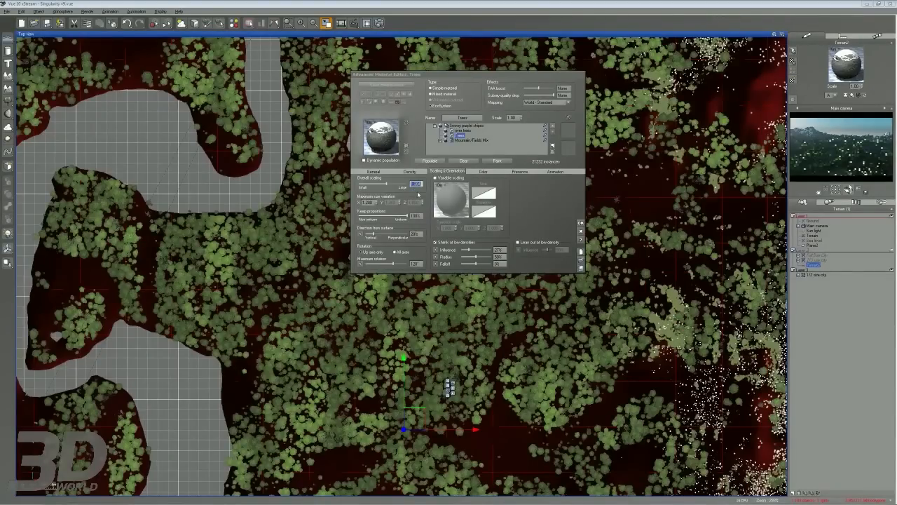
{"action": "type", "text": "300"}
{"action": "key", "text": "Return"}
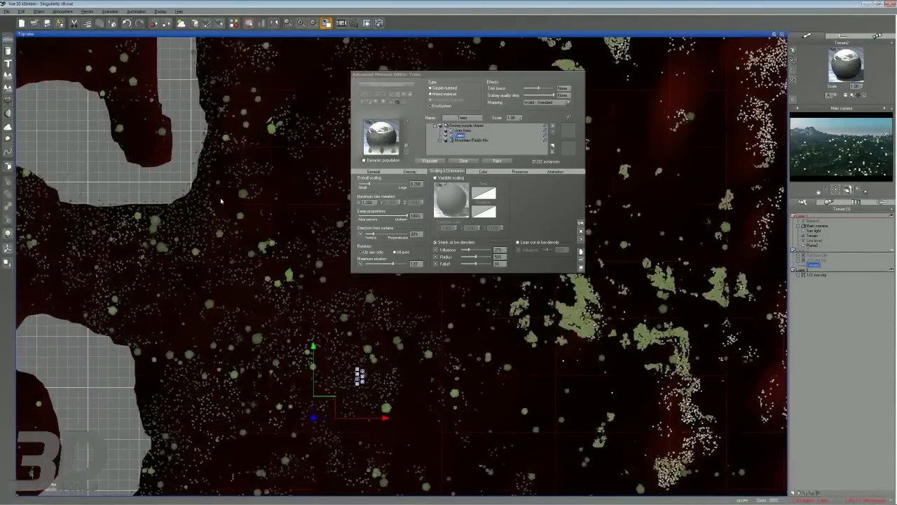
{"action": "scroll", "coordinate": [221, 201], "scroll_direction": "down", "scroll_amount": 5}
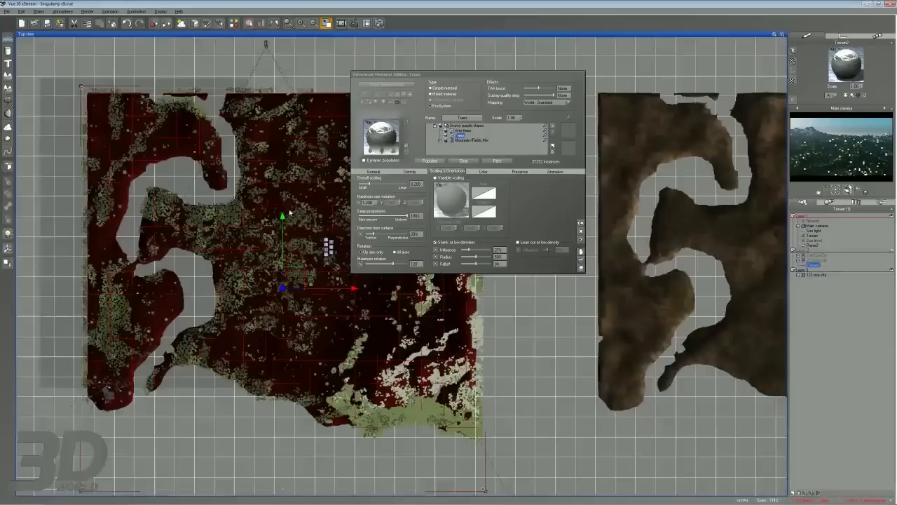
Increase the Trees layer's overall scaling and repopulate the terrain, with the material editor moved farther off the terrain.
{"action": "left_click_drag", "start_coordinate": [434, 74], "coordinate": [508, 69]}
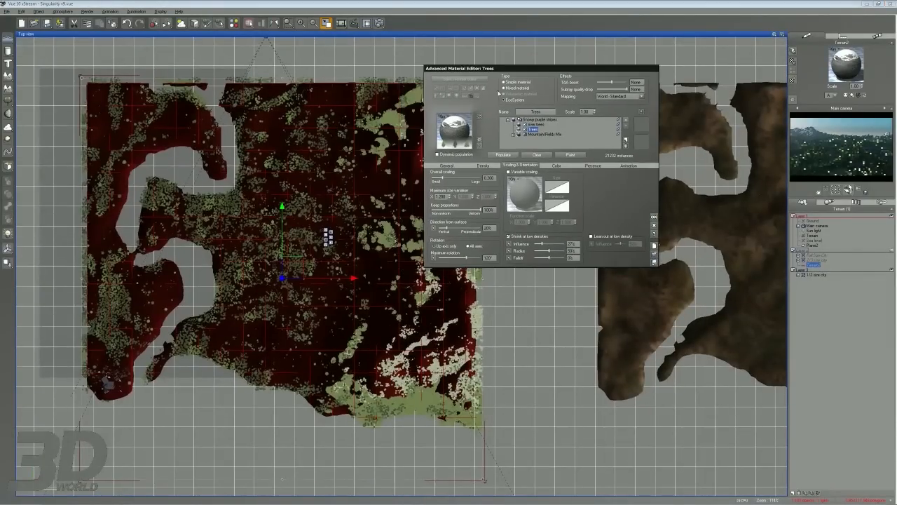
{"action": "left_click_drag", "start_coordinate": [443, 178], "coordinate": [463, 176]}
{"action": "left_click", "coordinate": [505, 155]}
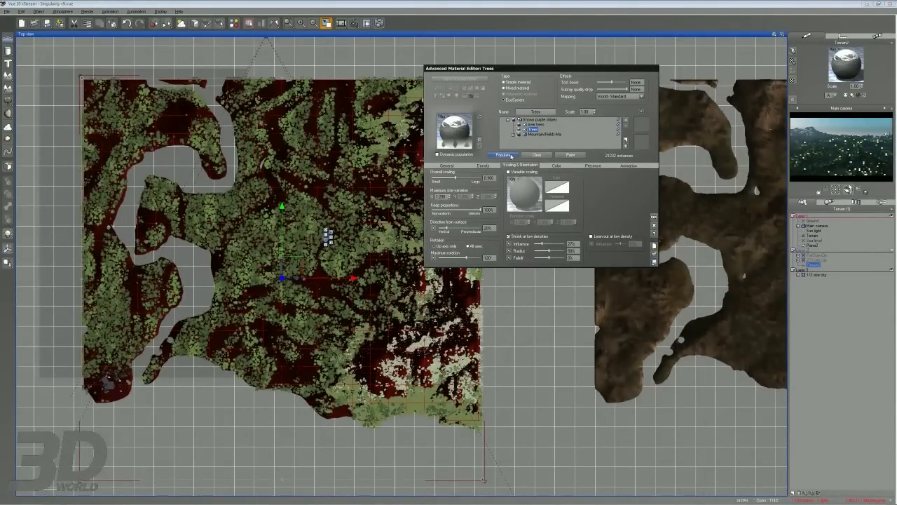
Examine the Trees layer's density filter curve and close the filter.
{"action": "left_click", "coordinate": [481, 166]}
{"action": "right_click", "coordinate": [575, 180]}
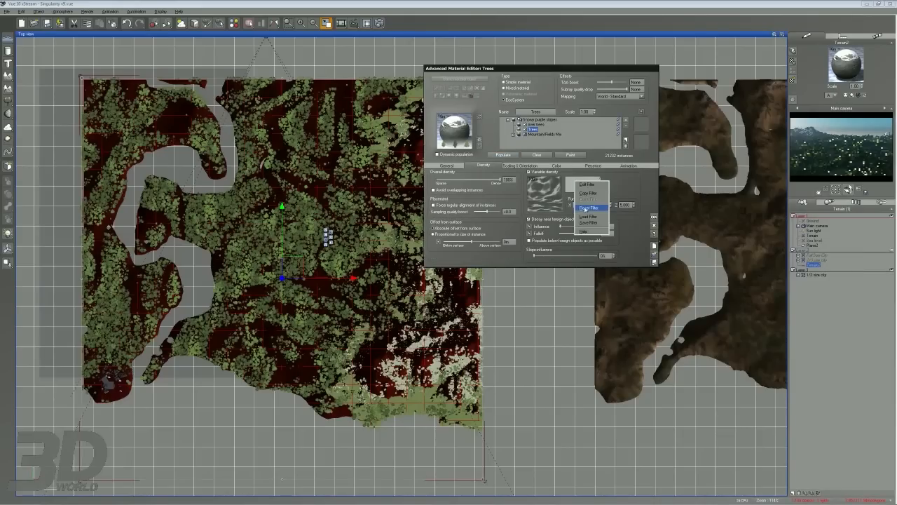
{"action": "left_click", "coordinate": [587, 187]}
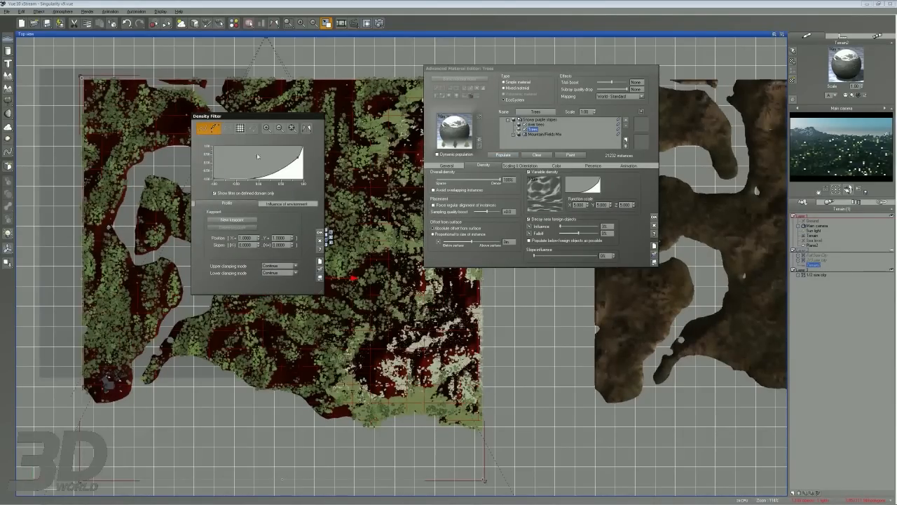
{"action": "left_click", "coordinate": [320, 232]}
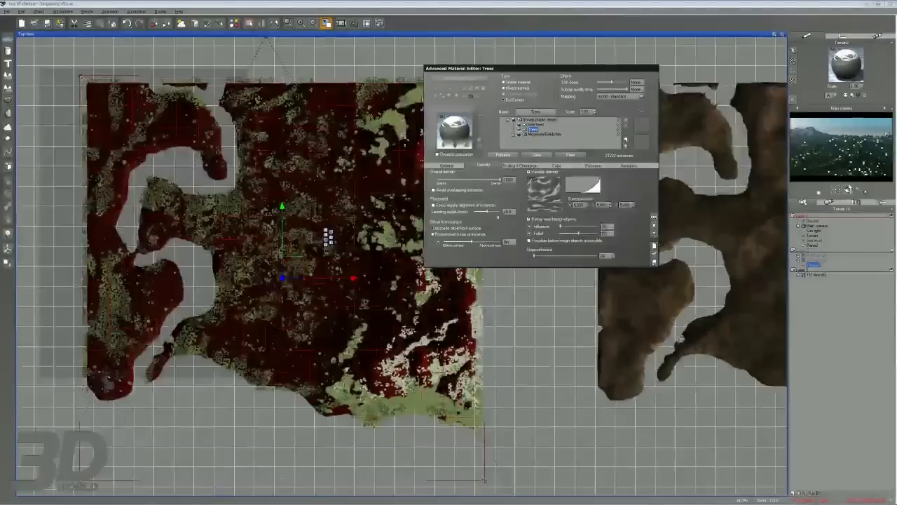
{"action": "right_click", "coordinate": [583, 182]}
{"action": "left_click", "coordinate": [643, 226]}
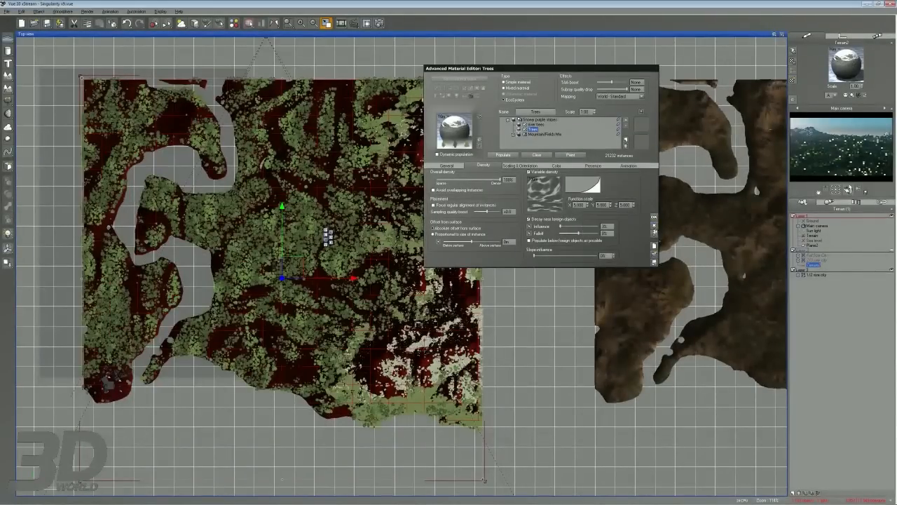
Accept the terrain material, reopen it and show the Trees layer's maximum size variation setting.
{"action": "left_click", "coordinate": [654, 217]}
{"action": "right_click", "coordinate": [839, 70]}
{"action": "left_click", "coordinate": [848, 74]}
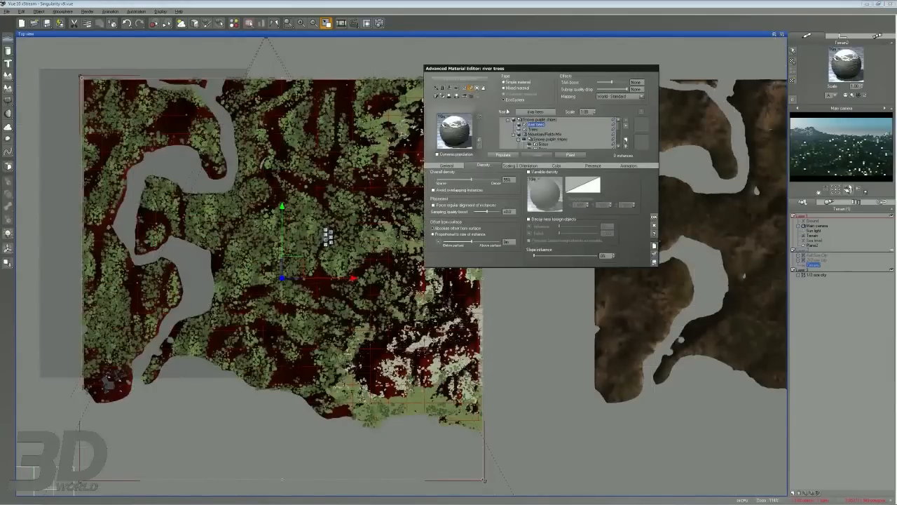
{"action": "left_click", "coordinate": [533, 129]}
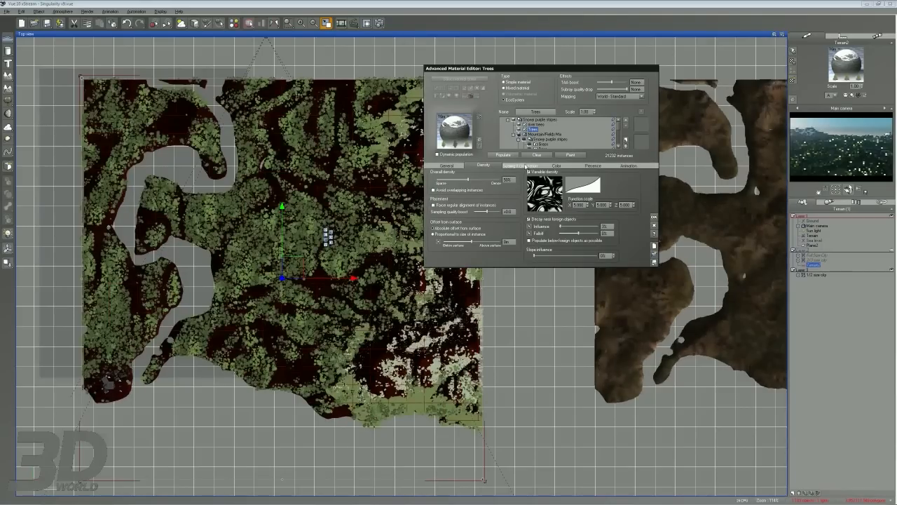
{"action": "left_click", "coordinate": [525, 166]}
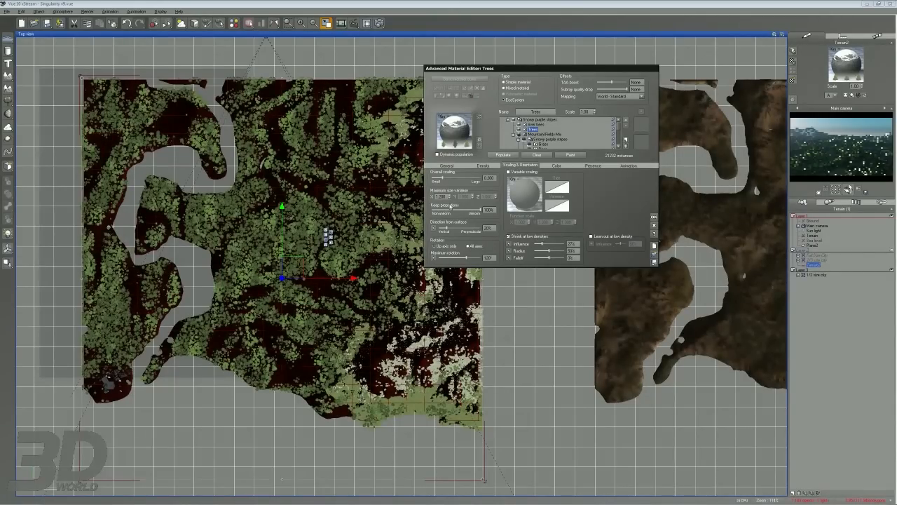
{"action": "left_click", "coordinate": [439, 196]}
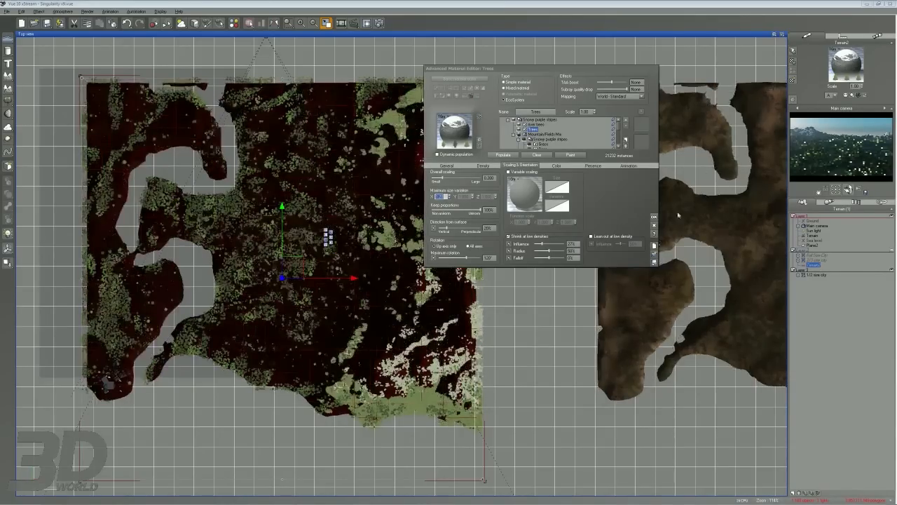
Close the material editor and examine the forest in the enlarged main camera view and the enlarged top view.
{"action": "left_click", "coordinate": [654, 217]}
{"action": "double_click", "coordinate": [483, 35]}
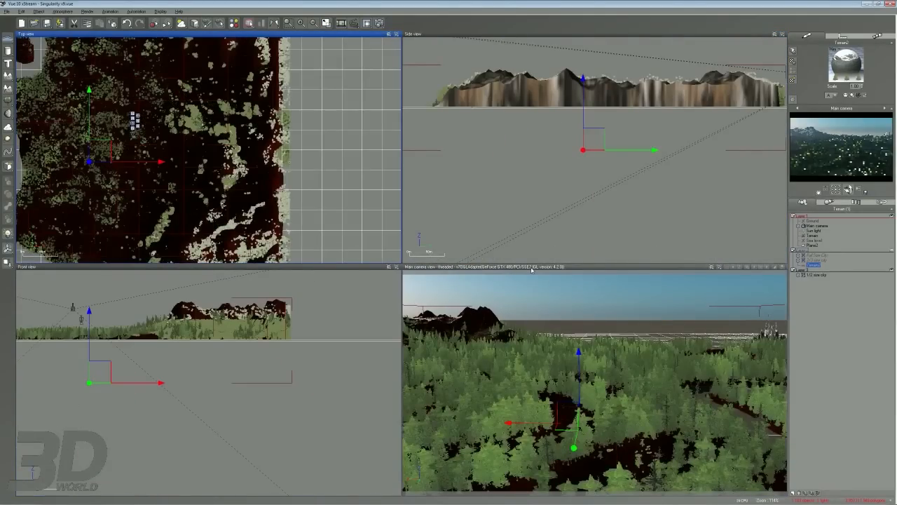
{"action": "double_click", "coordinate": [431, 267]}
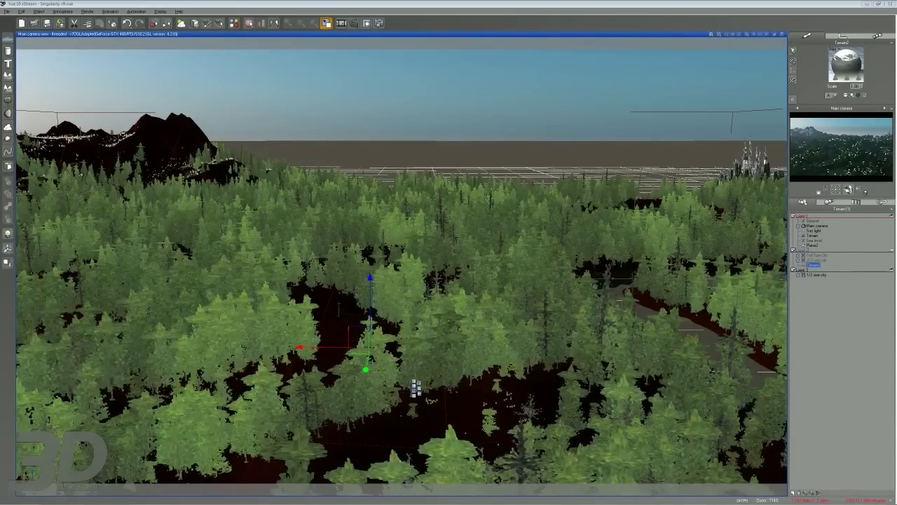
{"action": "double_click", "coordinate": [206, 35]}
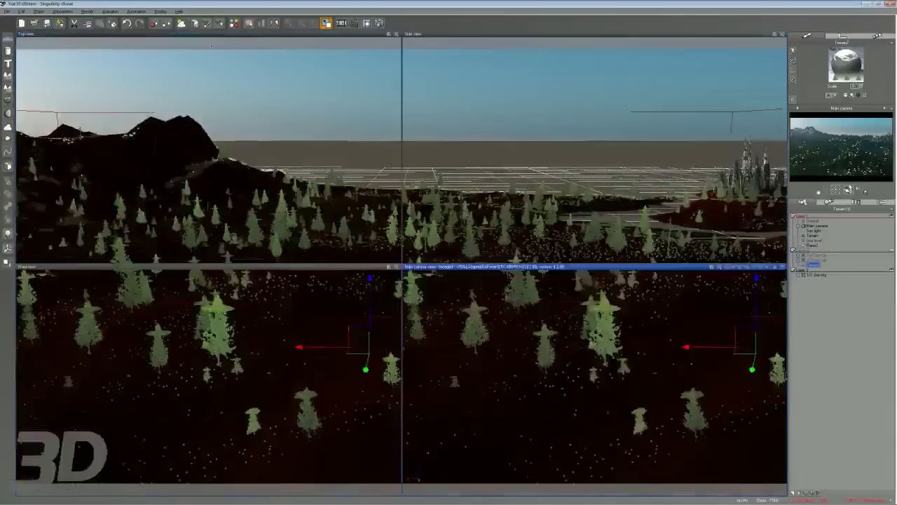
{"action": "double_click", "coordinate": [233, 35]}
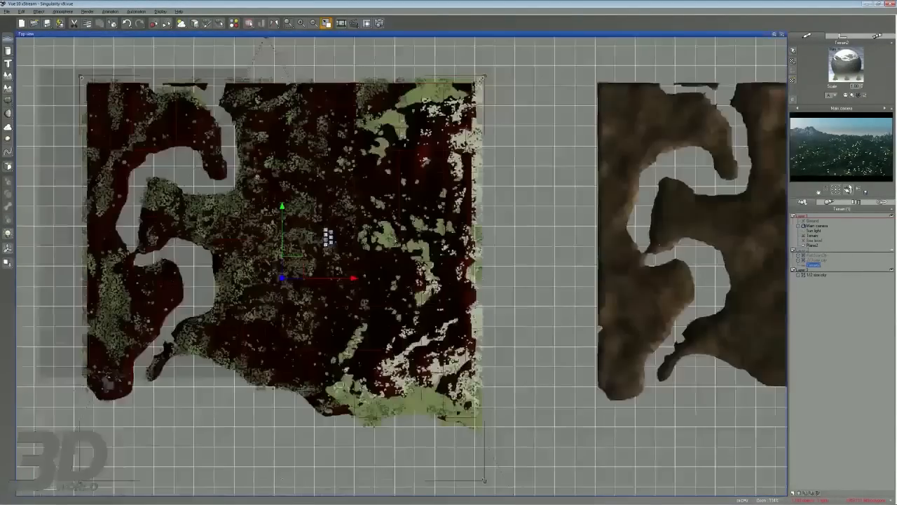
{"action": "scroll", "coordinate": [345, 205], "scroll_direction": "up", "scroll_amount": 5}
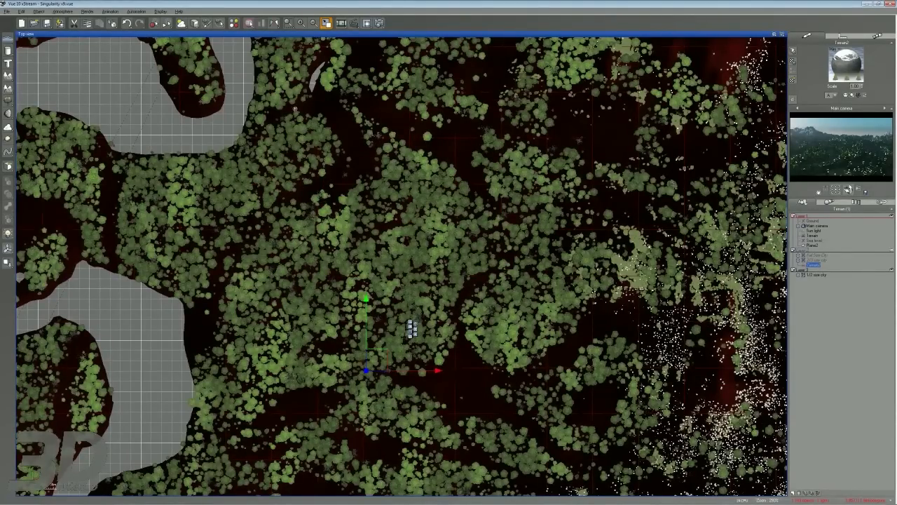
Restore the four-view layout and open the terrain's material for editing.
{"action": "double_click", "coordinate": [177, 34]}
{"action": "right_click", "coordinate": [848, 58]}
{"action": "left_click", "coordinate": [857, 61]}
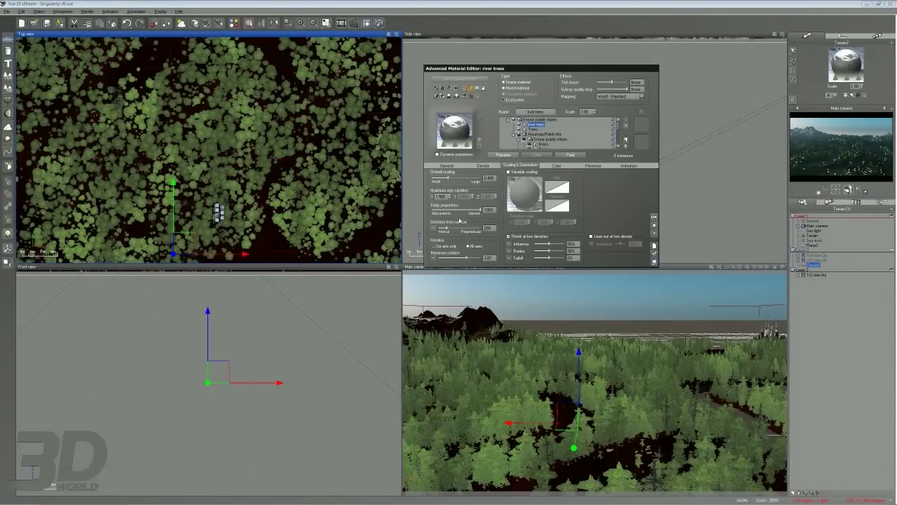
Examine the noise and color map nodes of the river trees layer's variable color function and close the function.
{"action": "left_click", "coordinate": [556, 166]}
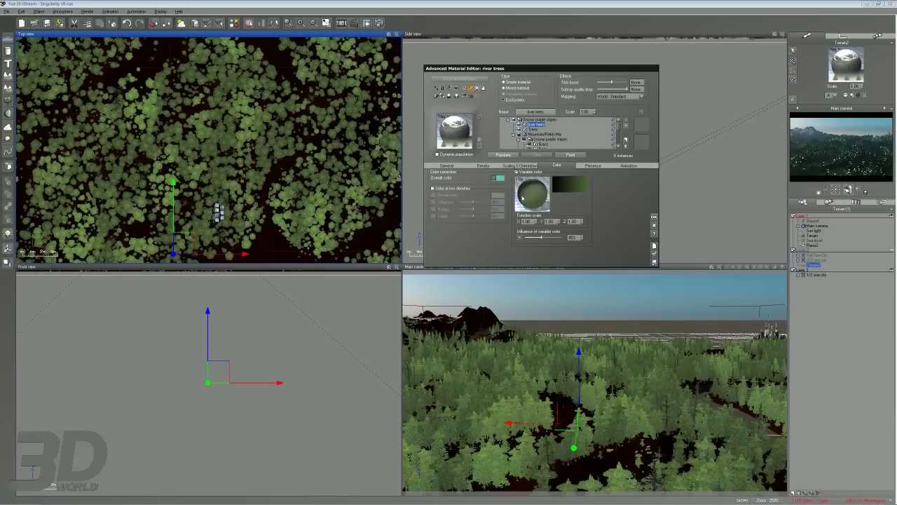
{"action": "right_click", "coordinate": [533, 193]}
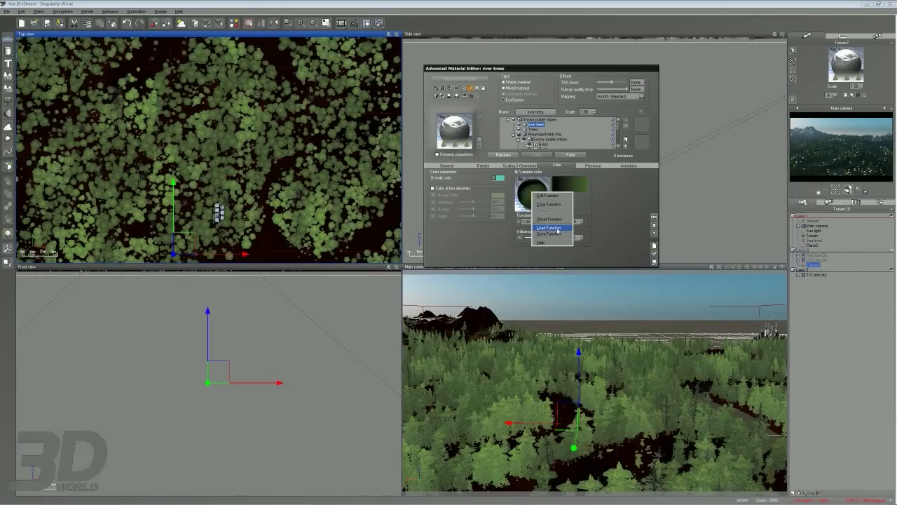
{"action": "left_click", "coordinate": [548, 196]}
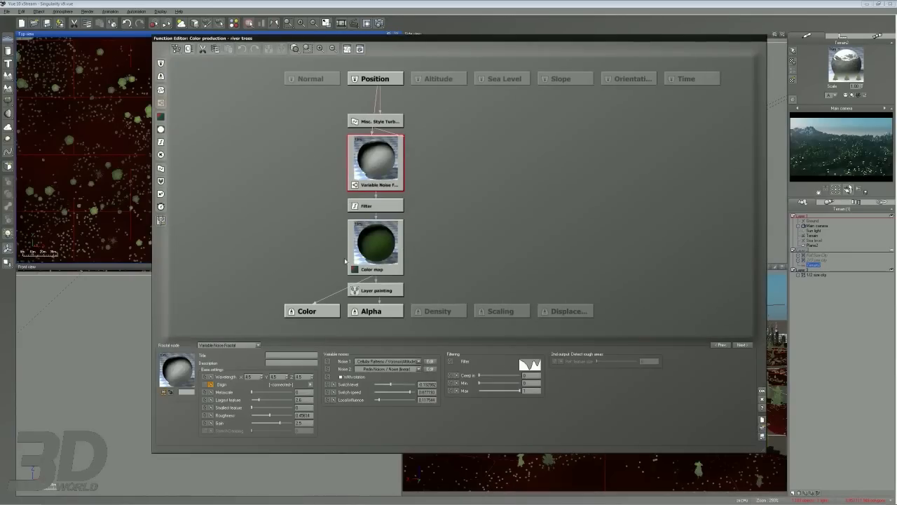
{"action": "left_click", "coordinate": [357, 258]}
{"action": "left_click", "coordinate": [302, 198]}
{"action": "left_click", "coordinate": [363, 181]}
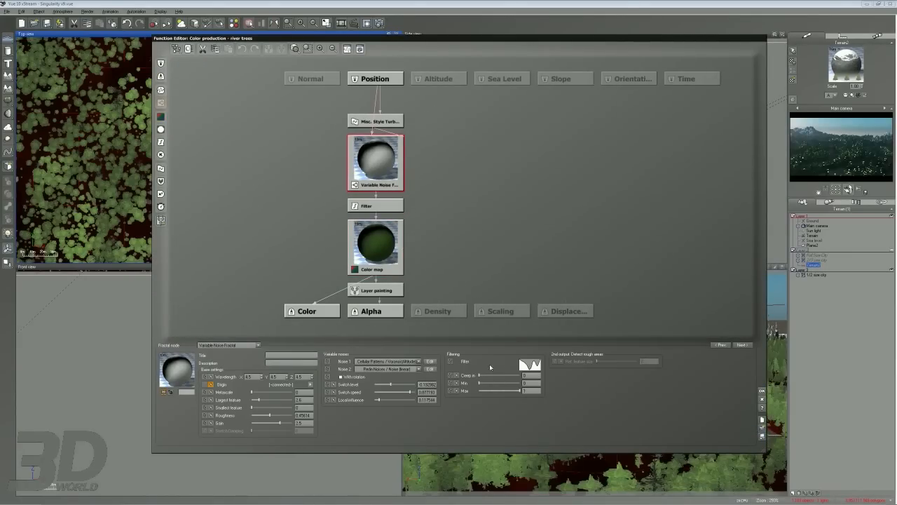
{"action": "left_click", "coordinate": [763, 407]}
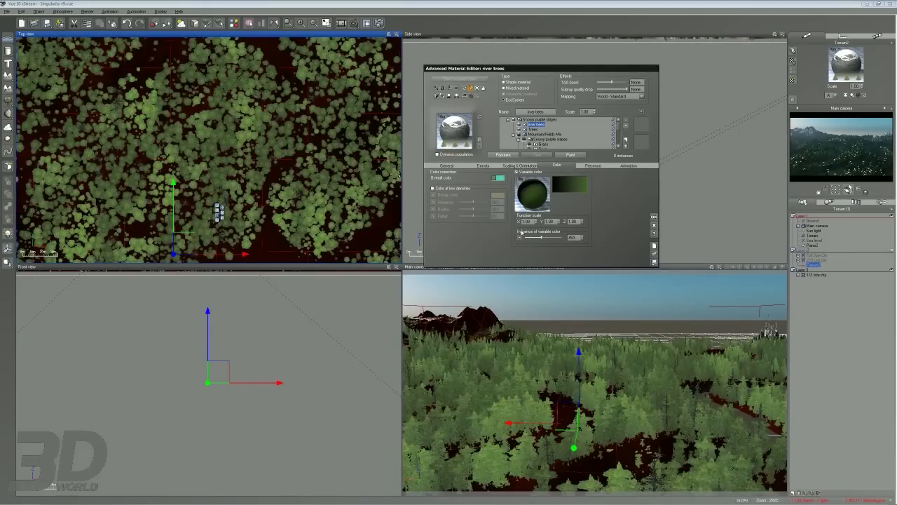
Try different influence levels for the river trees layer's variable color and leave it at a slightly lower level.
{"action": "left_click_drag", "start_coordinate": [547, 241], "coordinate": [465, 234]}
{"action": "left_click_drag", "start_coordinate": [525, 237], "coordinate": [562, 237]}
{"action": "left_click_drag", "start_coordinate": [562, 237], "coordinate": [535, 238]}
{"action": "mouse_move", "coordinate": [253, 84]}
{"action": "left_mouse_down"}
{"action": "mouse_move", "coordinate": [245, 146]}
{"action": "mouse_move", "coordinate": [253, 87]}
{"action": "left_mouse_up"}
{"action": "mouse_move", "coordinate": [135, 66]}
{"action": "left_mouse_down"}
{"action": "mouse_move", "coordinate": [137, 127]}
{"action": "mouse_move", "coordinate": [147, 56]}
{"action": "left_mouse_up"}
{"action": "mouse_move", "coordinate": [167, 142]}
{"action": "left_mouse_down"}
{"action": "mouse_move", "coordinate": [164, 209]}
{"action": "mouse_move", "coordinate": [176, 149]}
{"action": "left_mouse_up"}
{"action": "left_click_drag", "start_coordinate": [302, 188], "coordinate": [304, 182]}
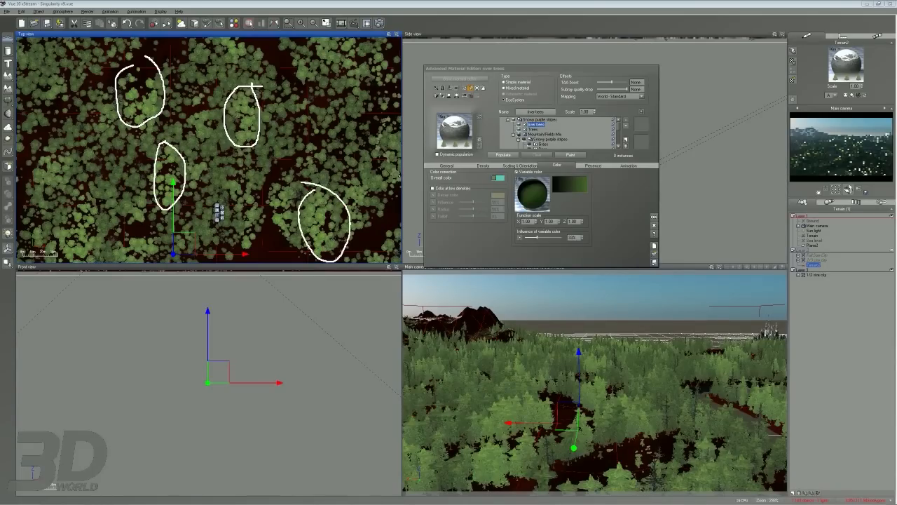
{"action": "key", "text": "Escape"}
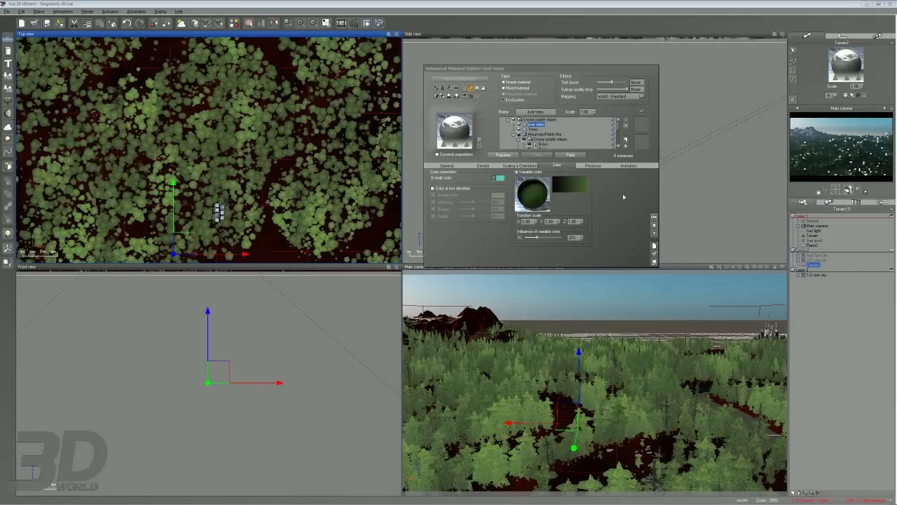
Review the river trees layer's presence and scaling settings and the Trees layer's color and presence settings.
{"action": "left_click", "coordinate": [593, 165]}
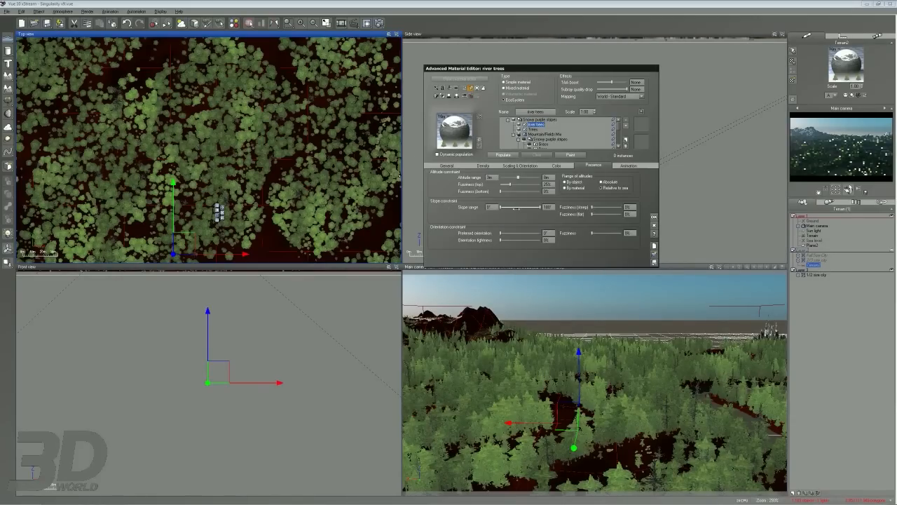
{"action": "left_click", "coordinate": [519, 165]}
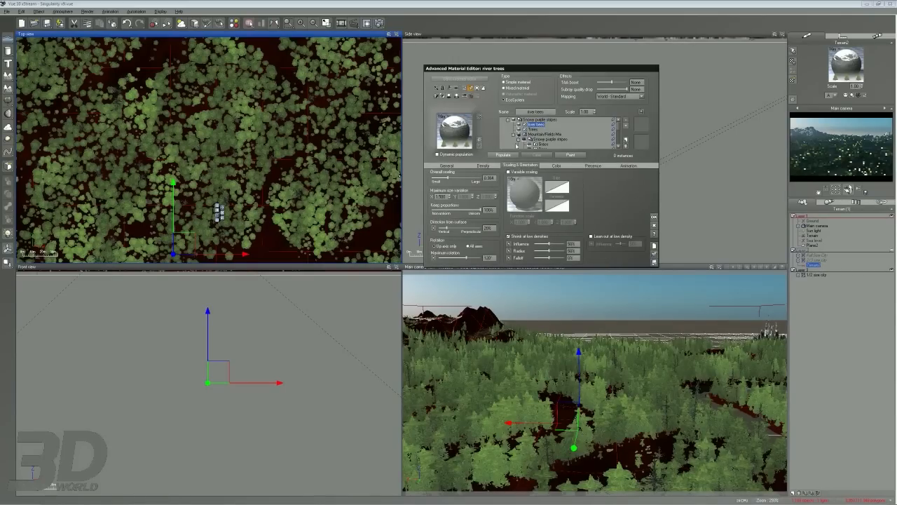
{"action": "left_click", "coordinate": [533, 129]}
{"action": "left_click", "coordinate": [498, 168]}
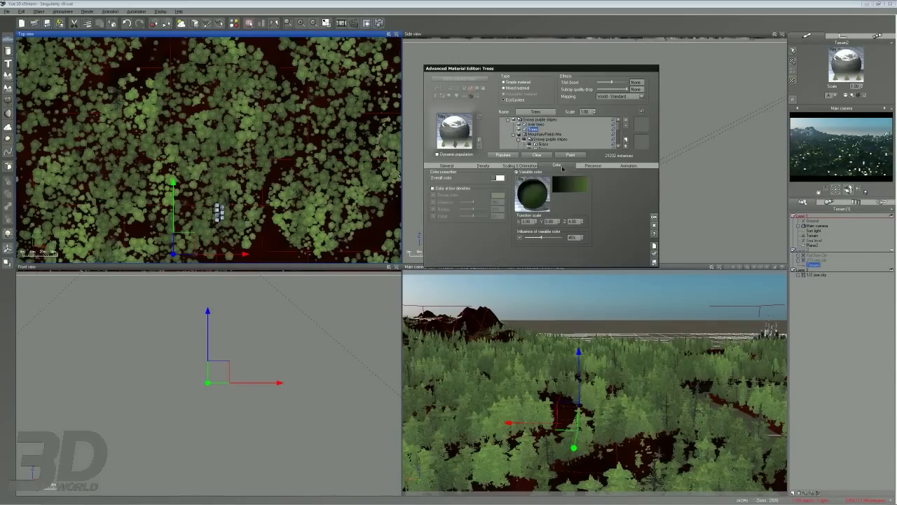
{"action": "left_click", "coordinate": [583, 166]}
Increase the Trees layer's overall scaling to well above 0.200 and repopulate the layer.
{"action": "left_click", "coordinate": [519, 166]}
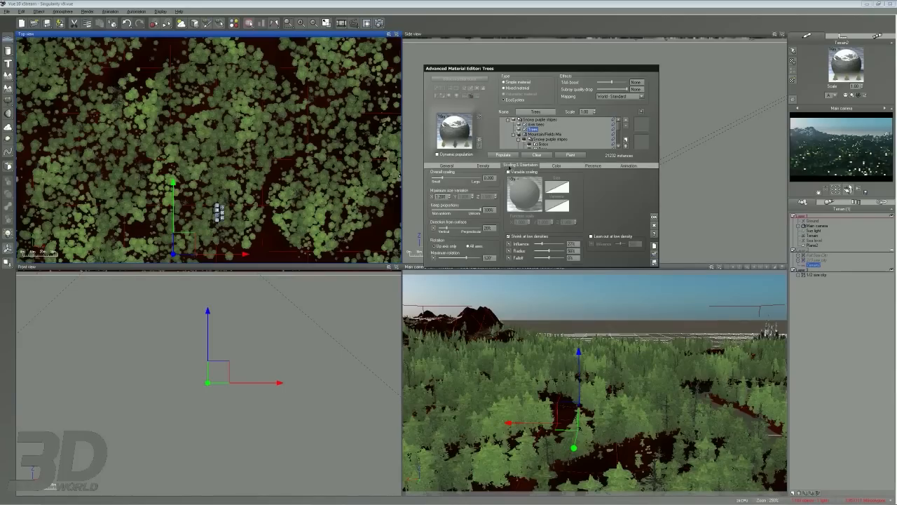
{"action": "left_click_drag", "start_coordinate": [463, 177], "coordinate": [465, 177]}
{"action": "left_click", "coordinate": [503, 154]}
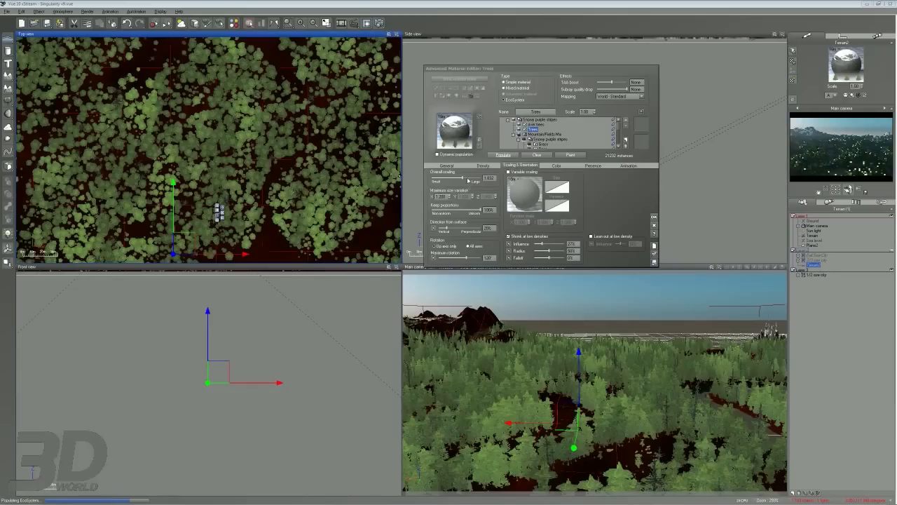
Examine the Trees layer's presence settings and how its trees are distributed over the whole terrain.
{"action": "left_click", "coordinate": [593, 165]}
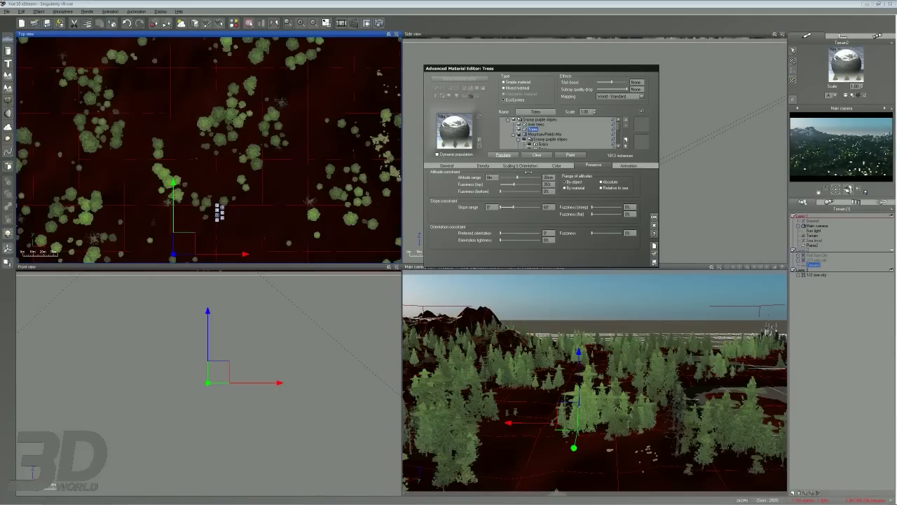
{"action": "scroll", "coordinate": [259, 144], "scroll_direction": "down", "scroll_amount": 6}
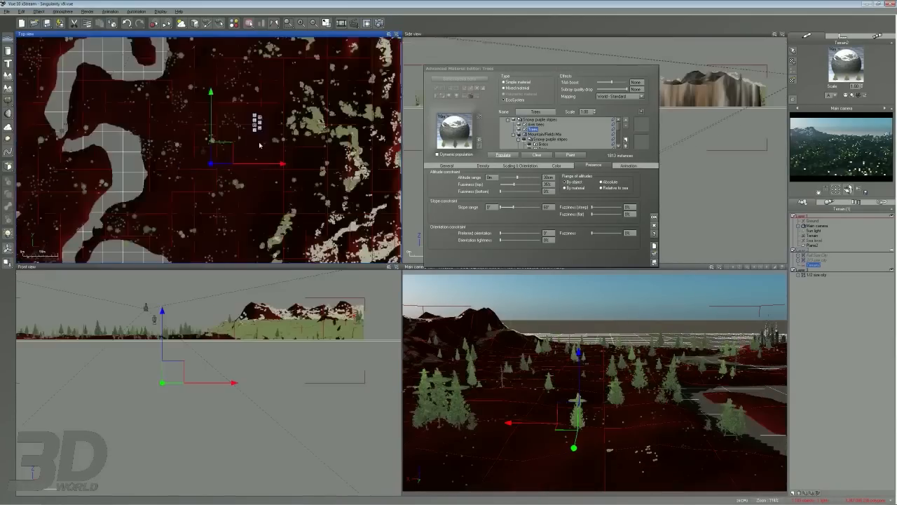
{"action": "scroll", "coordinate": [259, 143], "scroll_direction": "up", "scroll_amount": 5}
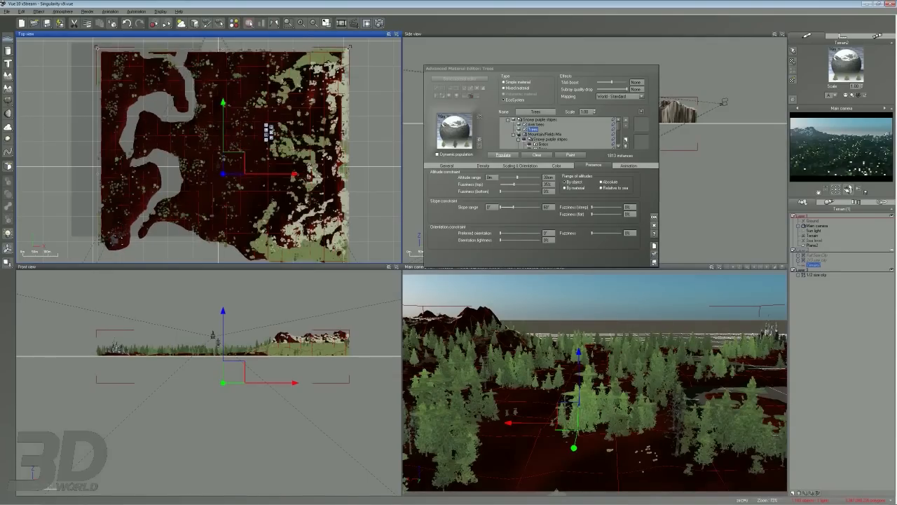
{"action": "left_click_drag", "start_coordinate": [476, 68], "coordinate": [231, 70]}
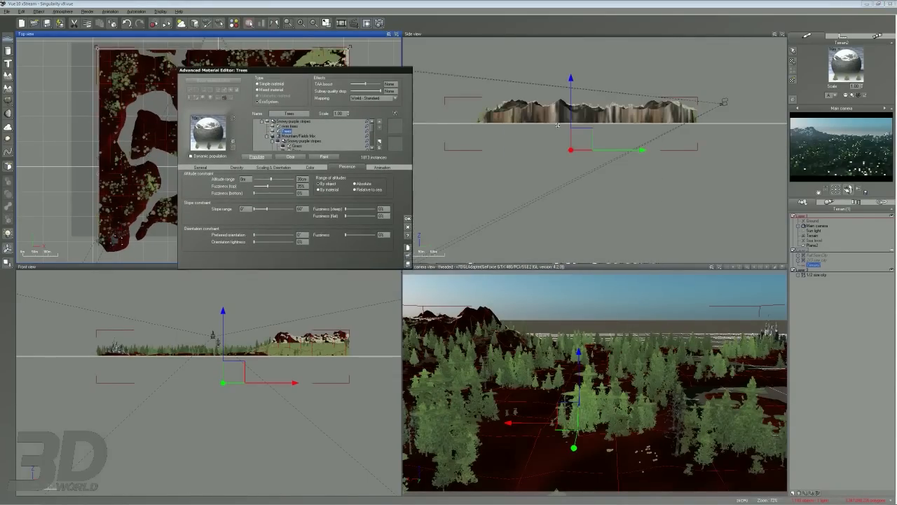
{"action": "left_click_drag", "start_coordinate": [351, 70], "coordinate": [598, 62]}
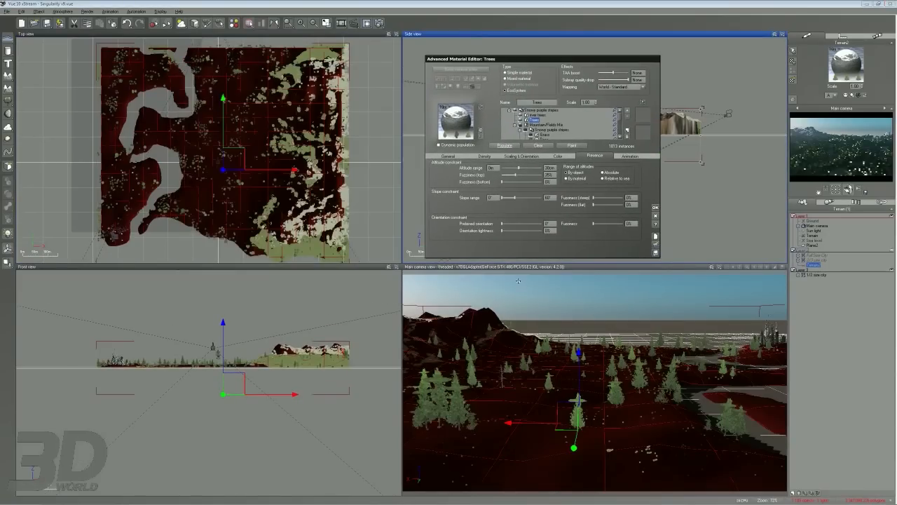
{"action": "left_click_drag", "start_coordinate": [534, 338], "coordinate": [396, 372]}
{"action": "mouse_move", "coordinate": [534, 339]}
{"action": "left_mouse_down"}
{"action": "mouse_move", "coordinate": [788, 322]}
{"action": "mouse_move", "coordinate": [495, 464]}
{"action": "mouse_move", "coordinate": [399, 376]}
{"action": "left_mouse_up"}
{"action": "key", "text": "Escape"}
{"action": "mouse_move", "coordinate": [463, 306]}
{"action": "left_mouse_down"}
{"action": "mouse_move", "coordinate": [514, 335]}
{"action": "mouse_move", "coordinate": [499, 311]}
{"action": "left_mouse_up"}
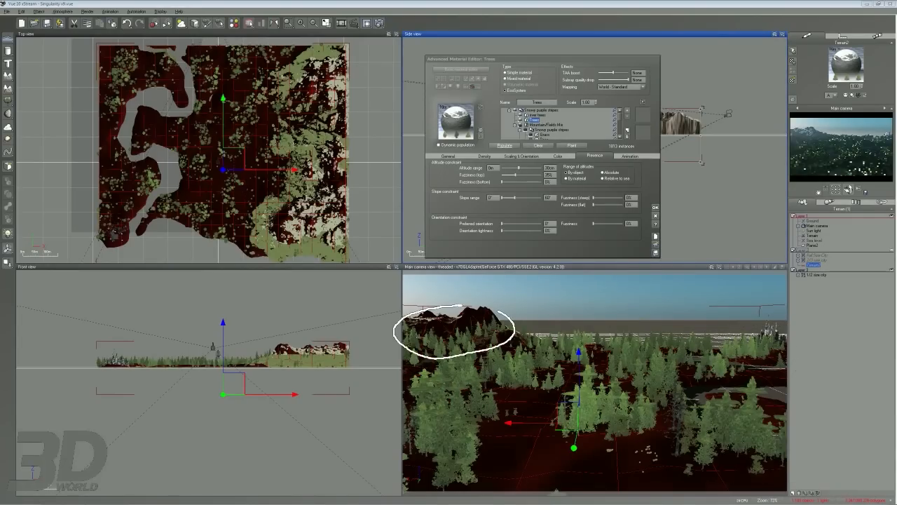
{"action": "key", "text": "Escape"}
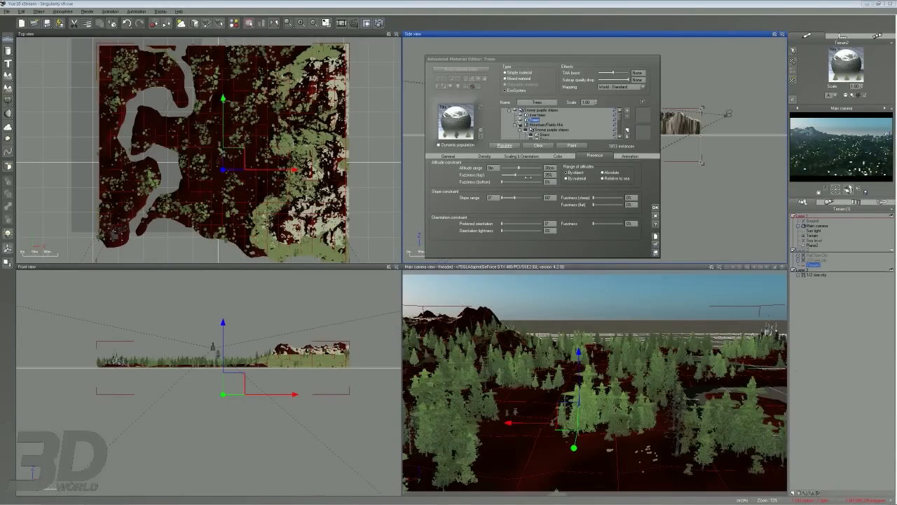
Define the Trees layer's altitude range by material, give it a high upper limit and repopulate the layer.
{"action": "double_click", "coordinate": [554, 167]}
{"action": "left_click", "coordinate": [567, 178]}
{"action": "left_click_drag", "start_coordinate": [538, 166], "coordinate": [531, 168]}
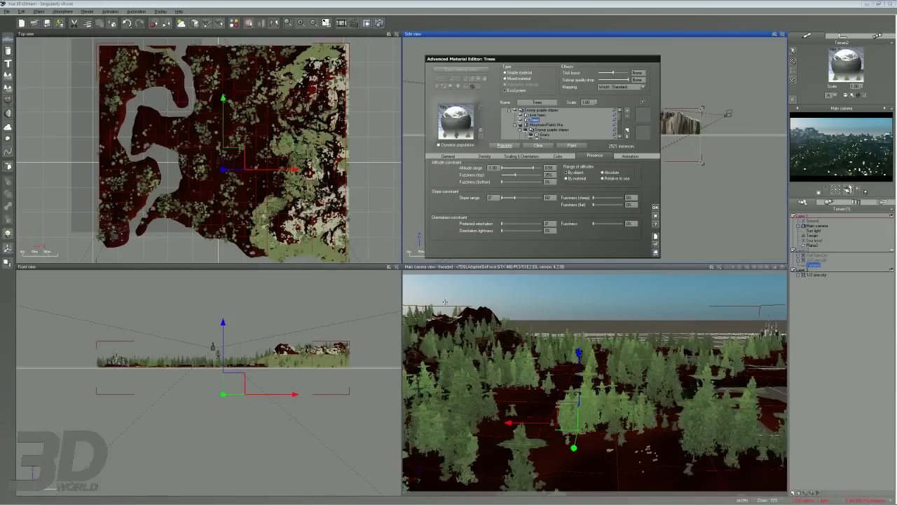
{"action": "left_click_drag", "start_coordinate": [439, 305], "coordinate": [438, 302]}
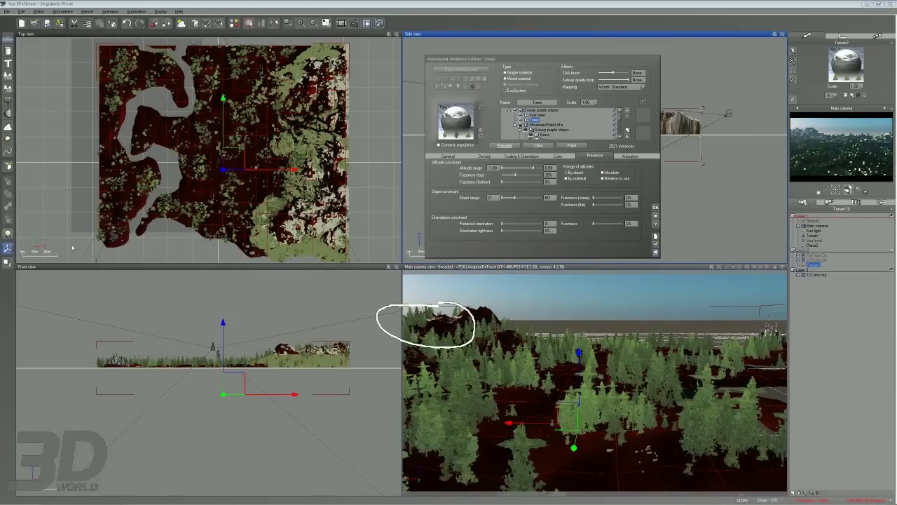
Lower the Trees layer's upper altitude limit to just above the middle of its range and repopulate the layer.
{"action": "left_click_drag", "start_coordinate": [533, 167], "coordinate": [521, 167]}
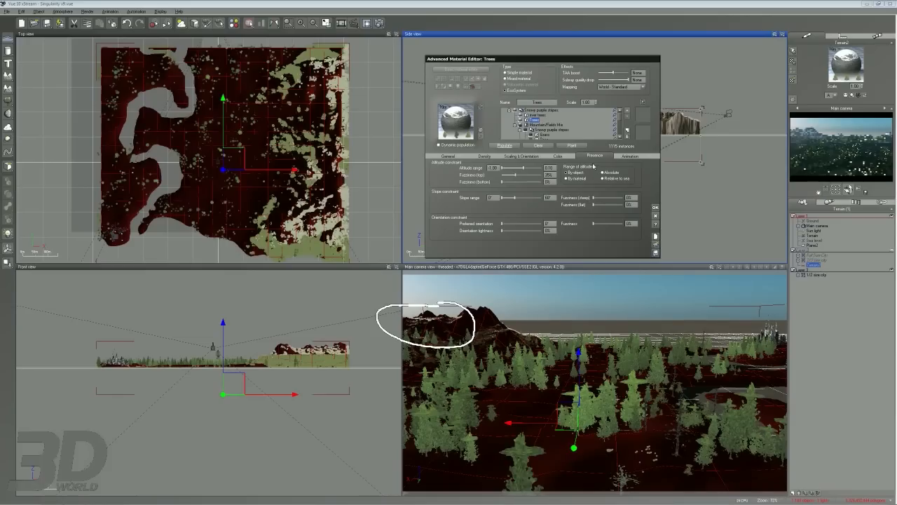
{"action": "left_click_drag", "start_coordinate": [537, 166], "coordinate": [528, 164]}
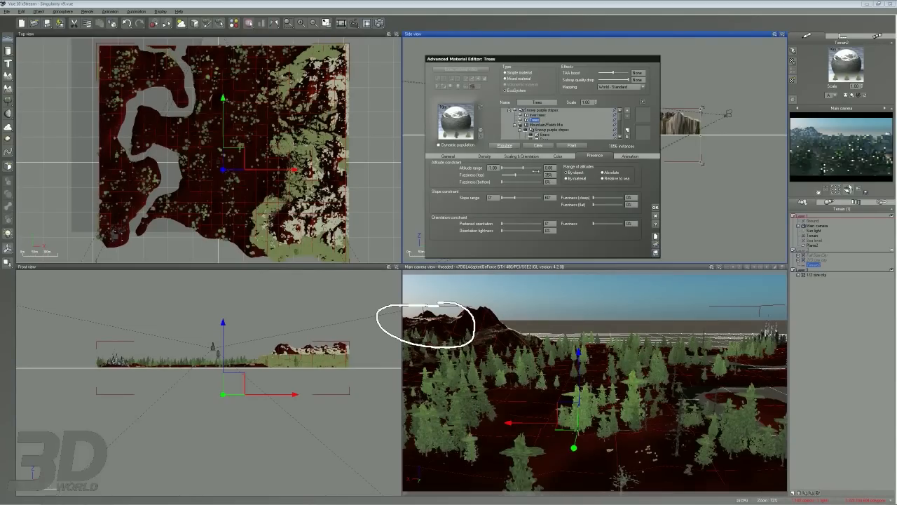
{"action": "left_click", "coordinate": [552, 168]}
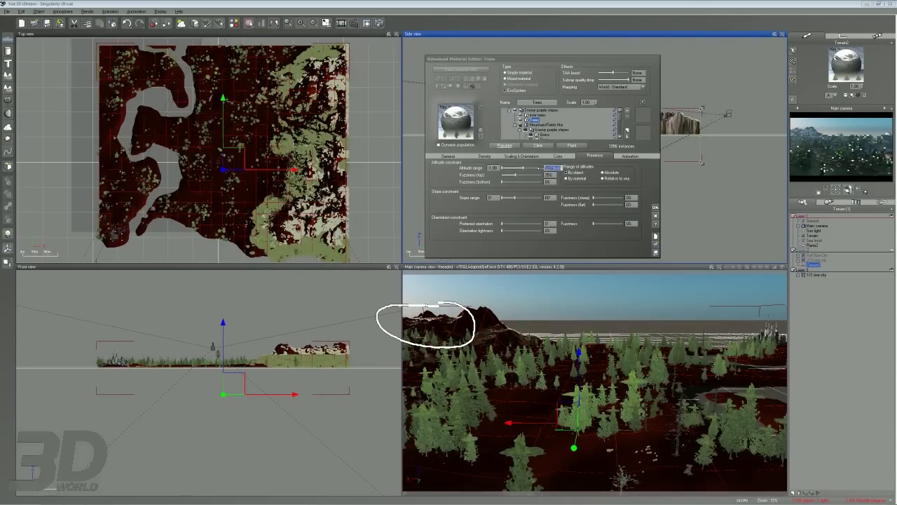
{"action": "key", "text": "Return"}
{"action": "left_click", "coordinate": [550, 168]}
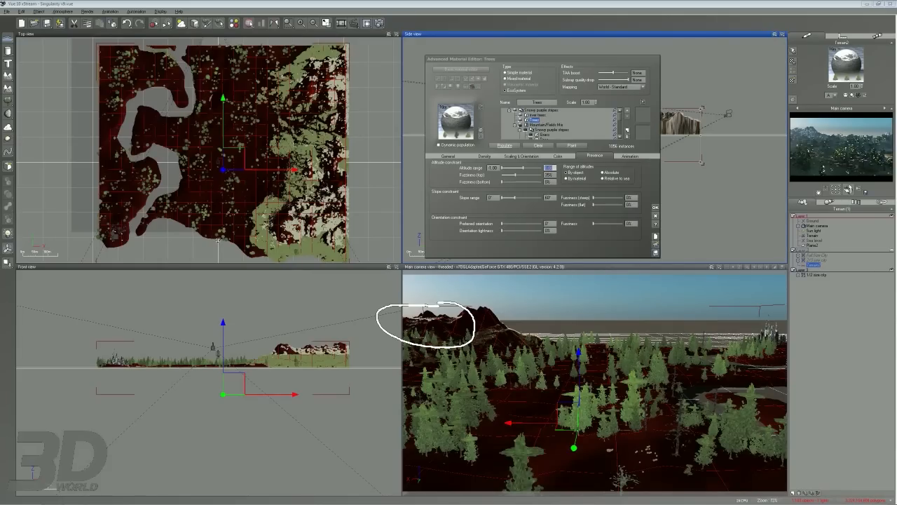
{"action": "left_click_drag", "start_coordinate": [487, 309], "coordinate": [563, 350]}
{"action": "mouse_move", "coordinate": [482, 306]}
{"action": "left_mouse_down"}
{"action": "mouse_move", "coordinate": [515, 332]}
{"action": "mouse_move", "coordinate": [581, 352]}
{"action": "left_mouse_up"}
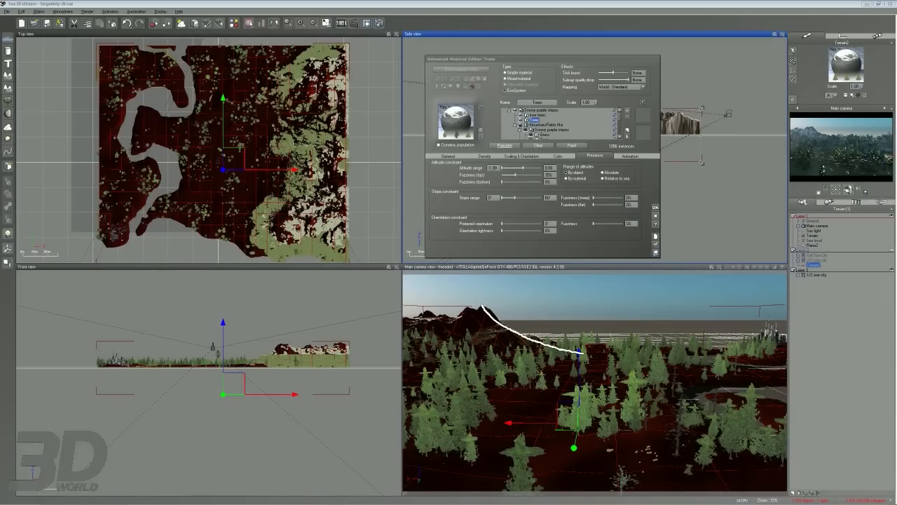
{"action": "left_click_drag", "start_coordinate": [487, 310], "coordinate": [521, 312]}
{"action": "key", "text": "Escape"}
Review the Trees layer's animation, scaling, density and general population settings.
{"action": "left_click", "coordinate": [558, 155]}
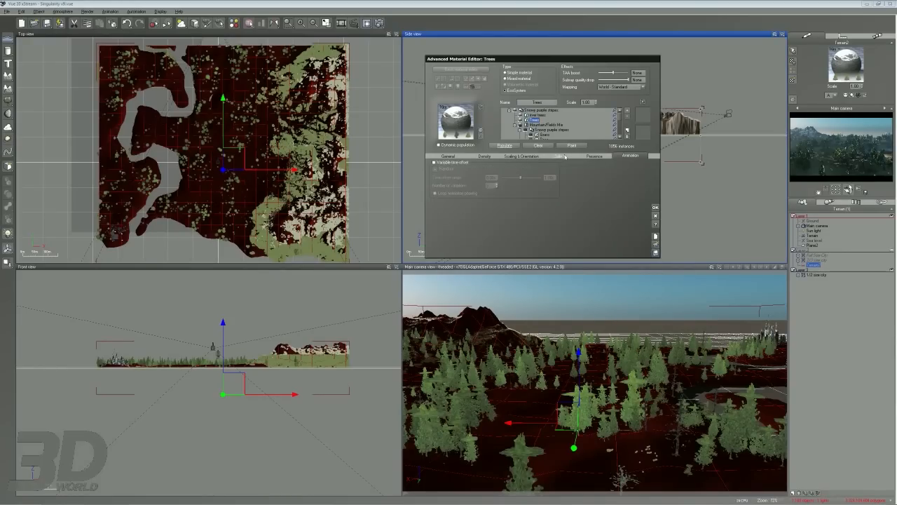
{"action": "left_click", "coordinate": [517, 155]}
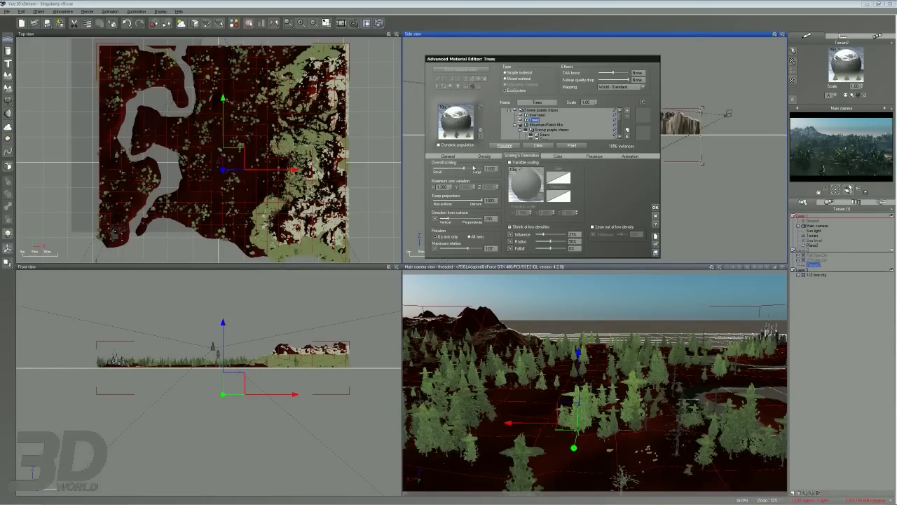
{"action": "left_click", "coordinate": [485, 156]}
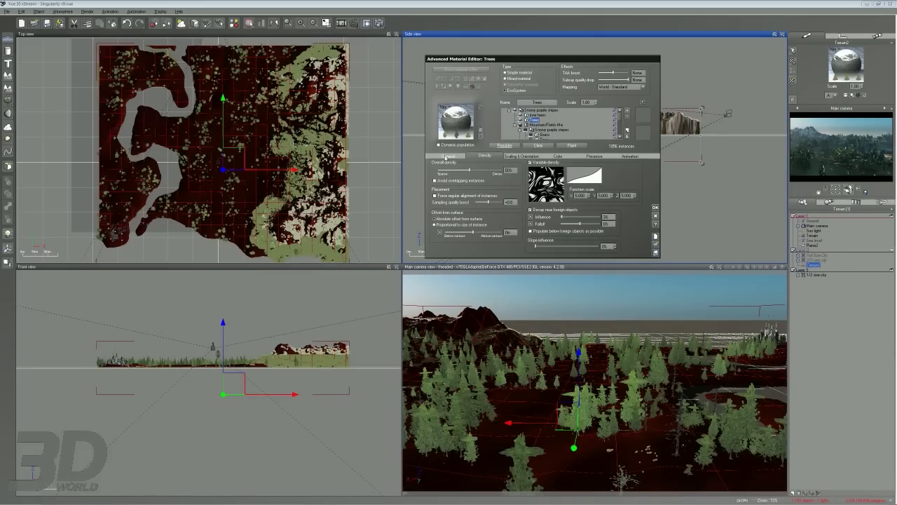
{"action": "left_click", "coordinate": [447, 156]}
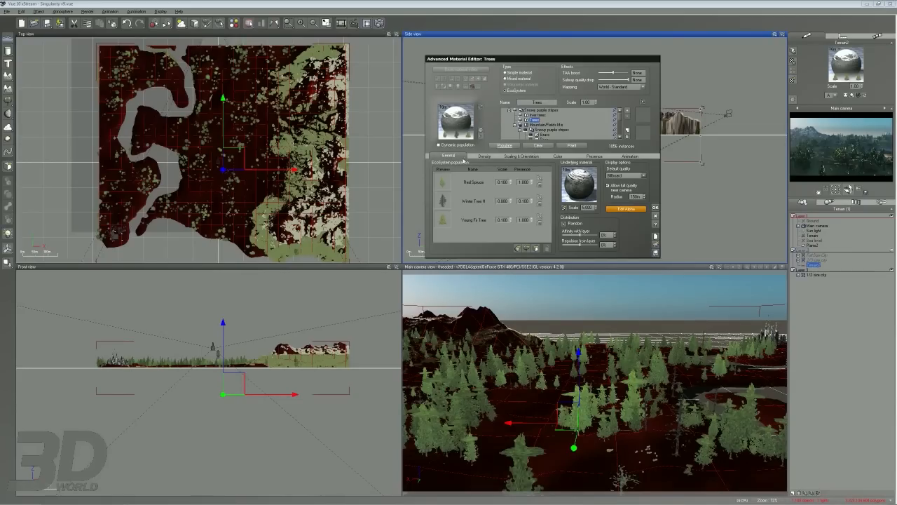
Make the river trees layer's altitude range relative to the sea.
{"action": "left_click", "coordinate": [535, 116]}
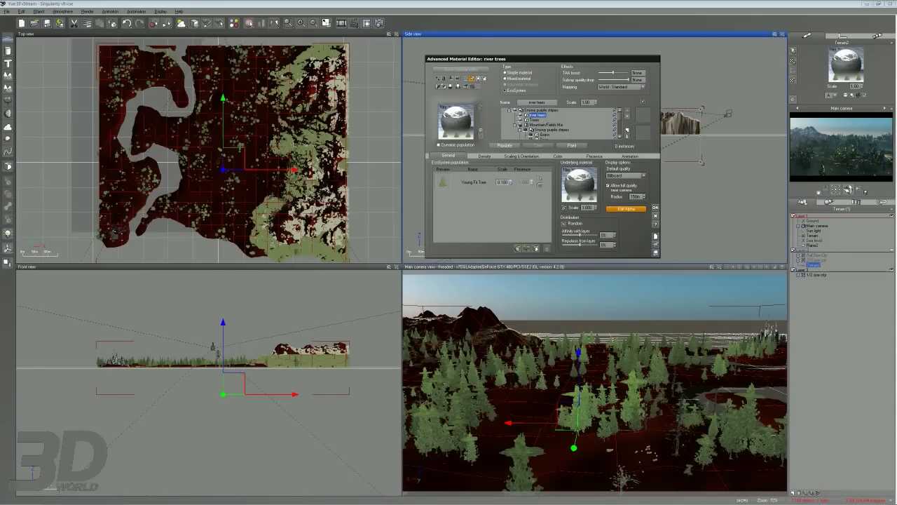
{"action": "left_click", "coordinate": [485, 155]}
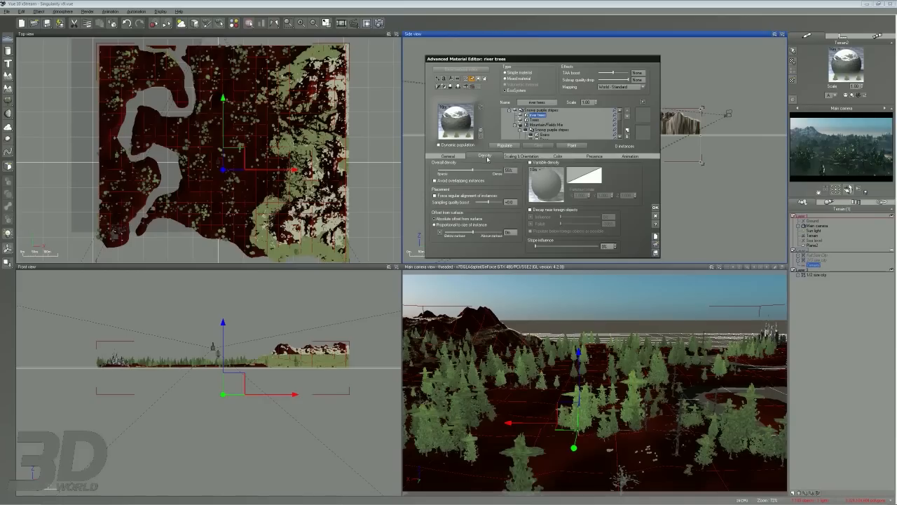
{"action": "left_click", "coordinate": [594, 156]}
{"action": "left_click", "coordinate": [575, 178]}
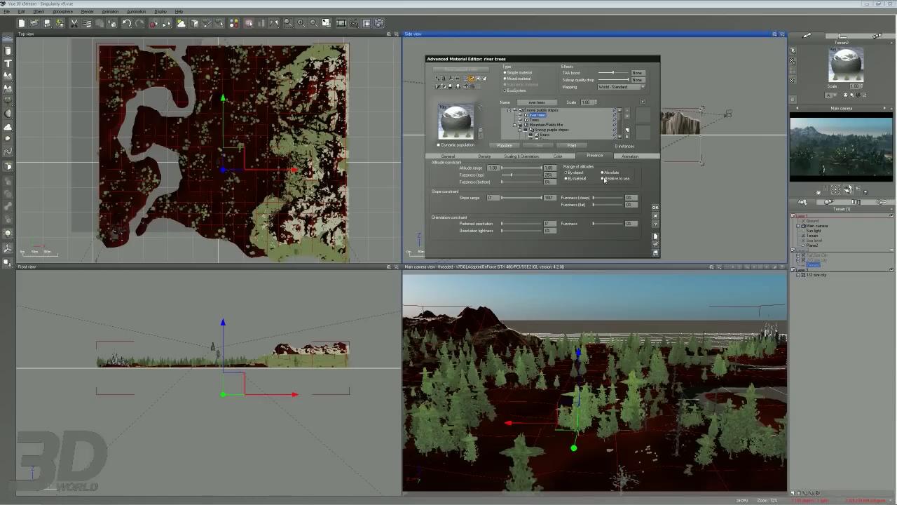
{"action": "left_click", "coordinate": [656, 219]}
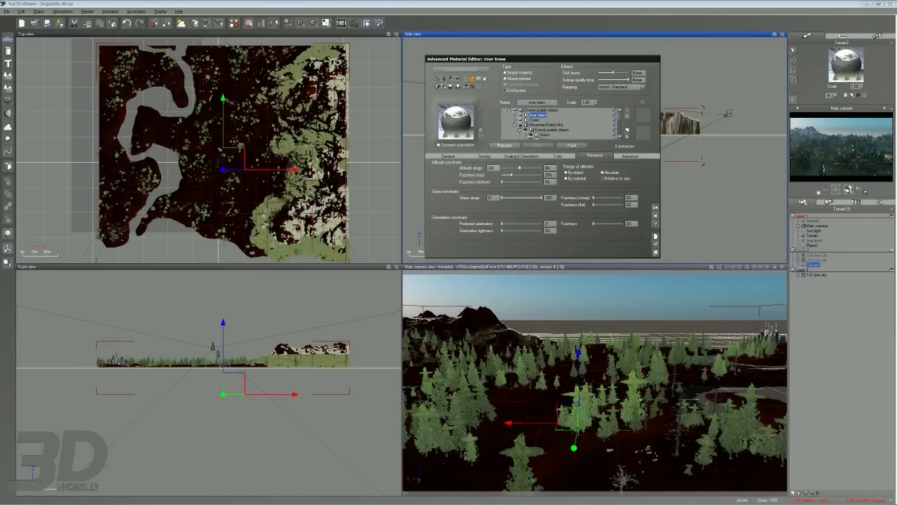
{"action": "left_click", "coordinate": [493, 169]}
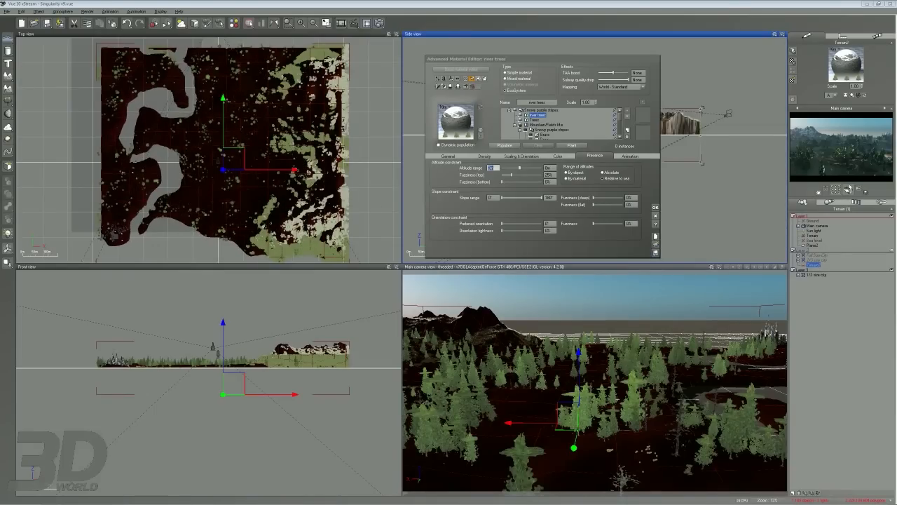
Maximize the top view, clear the Trees layer's population and focus on the river bends.
{"action": "double_click", "coordinate": [278, 34]}
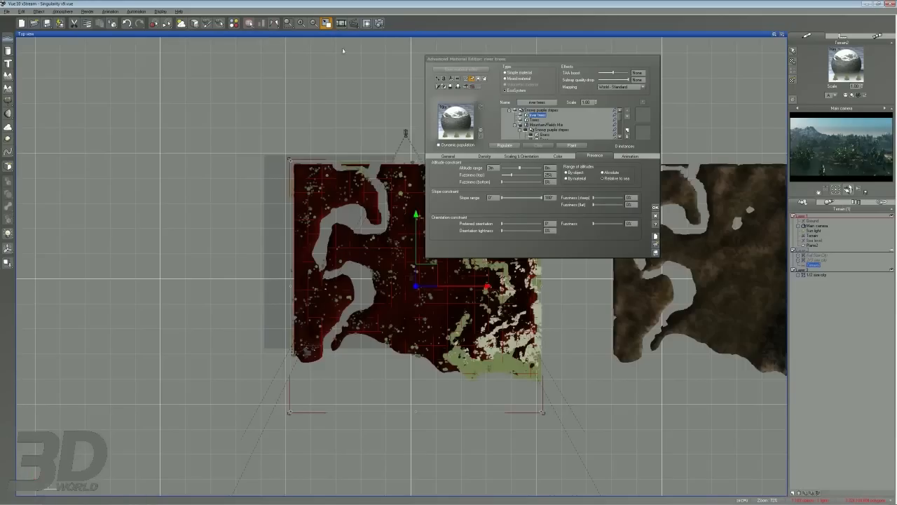
{"action": "left_click", "coordinate": [535, 120]}
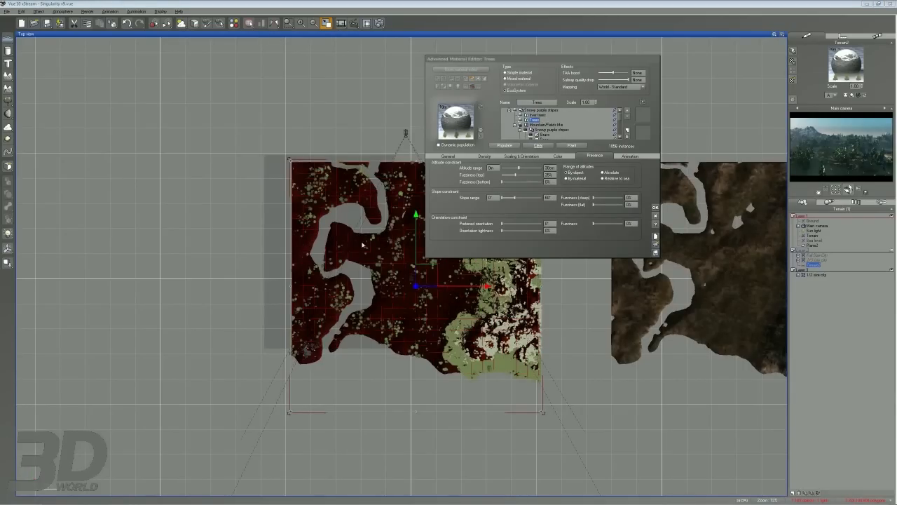
{"action": "scroll", "coordinate": [356, 255], "scroll_direction": "up", "scroll_amount": 10}
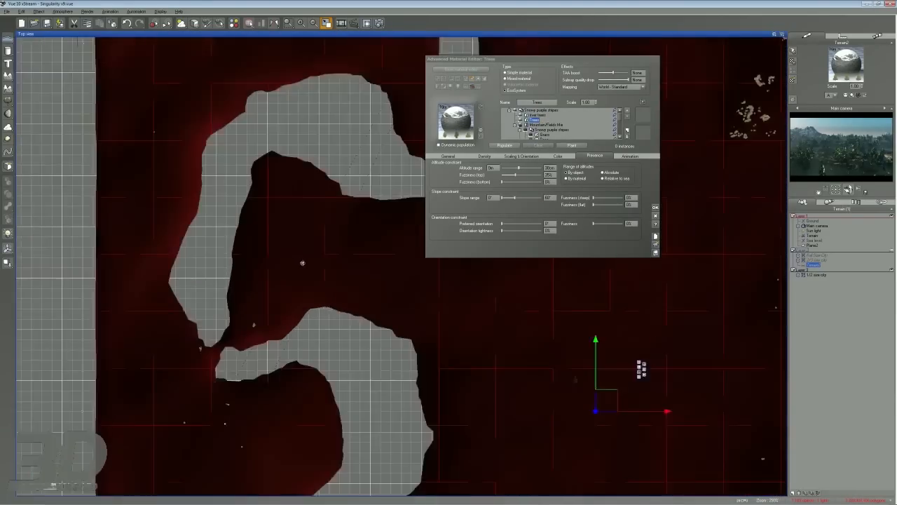
{"action": "right_click_drag", "start_coordinate": [292, 237], "coordinate": [250, 171]}
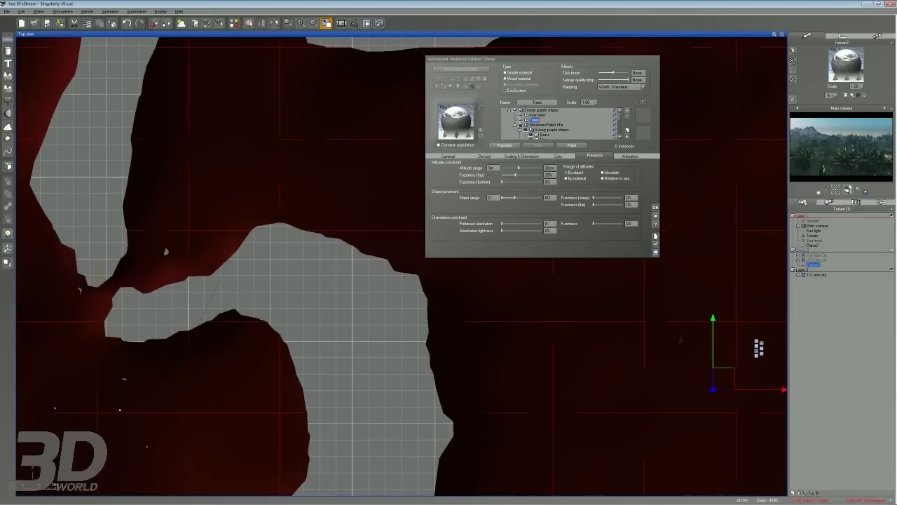
{"action": "mouse_move", "coordinate": [294, 230]}
{"action": "left_mouse_down"}
{"action": "mouse_move", "coordinate": [413, 291]}
{"action": "mouse_move", "coordinate": [439, 440]}
{"action": "left_mouse_up"}
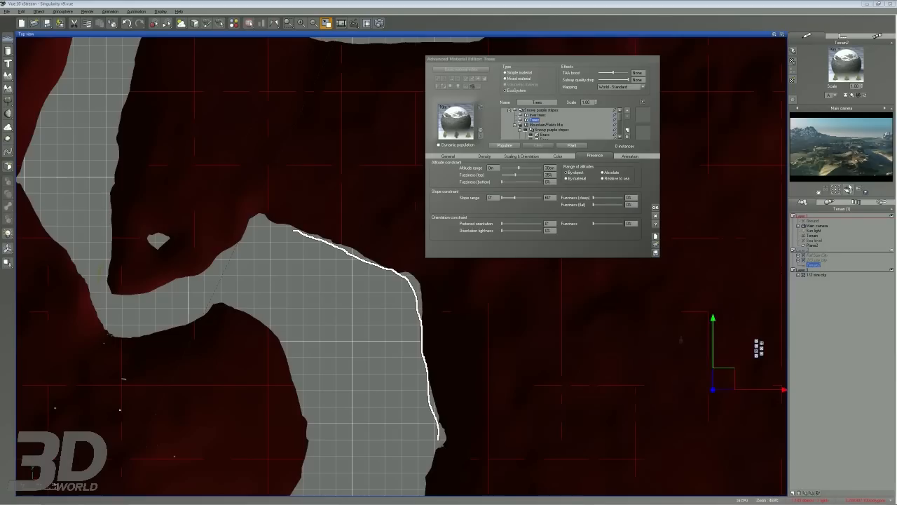
{"action": "mouse_move", "coordinate": [330, 178]}
{"action": "left_mouse_down"}
{"action": "mouse_move", "coordinate": [471, 282]}
{"action": "mouse_move", "coordinate": [482, 464]}
{"action": "left_mouse_up"}
{"action": "left_click_drag", "start_coordinate": [325, 218], "coordinate": [356, 201]}
{"action": "left_click_drag", "start_coordinate": [363, 258], "coordinate": [414, 243]}
{"action": "left_click_drag", "start_coordinate": [424, 329], "coordinate": [465, 319]}
{"action": "key", "text": "Escape"}
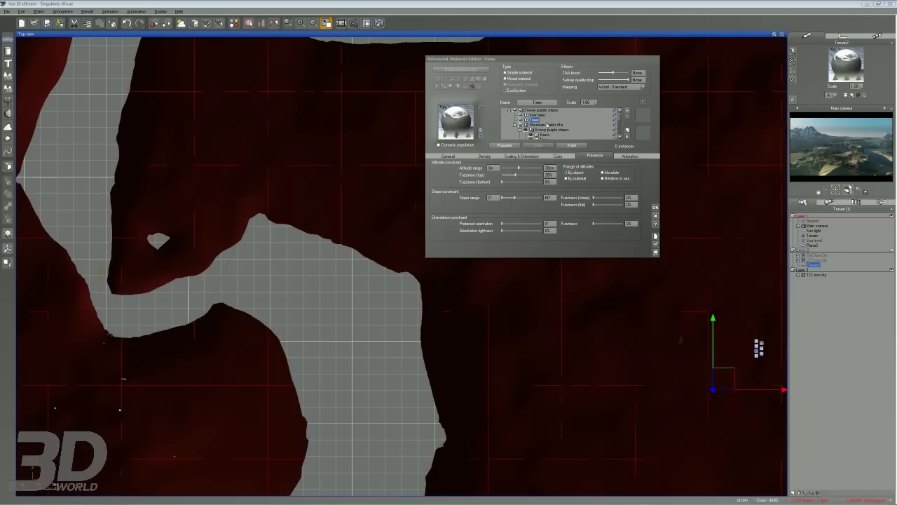
Review the river trees layer's altitude range, scaling, density and color settings.
{"action": "left_click", "coordinate": [535, 115]}
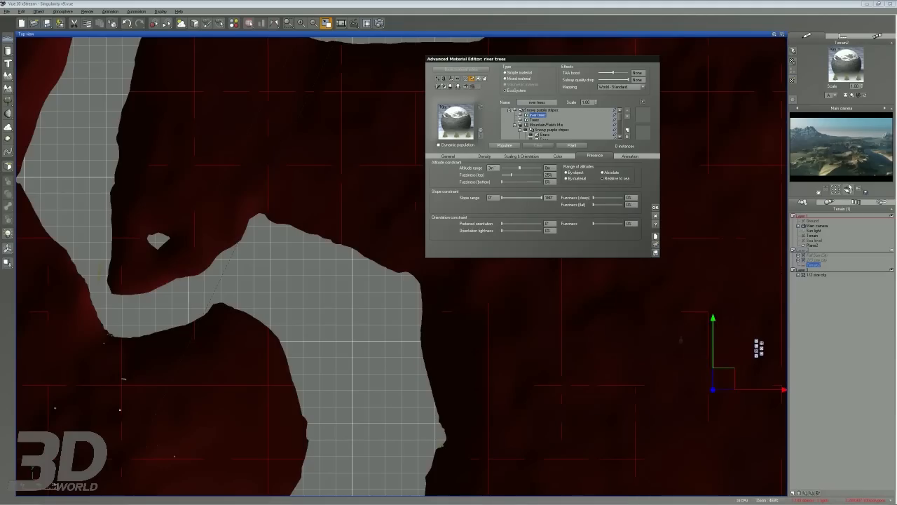
{"action": "double_click", "coordinate": [491, 168]}
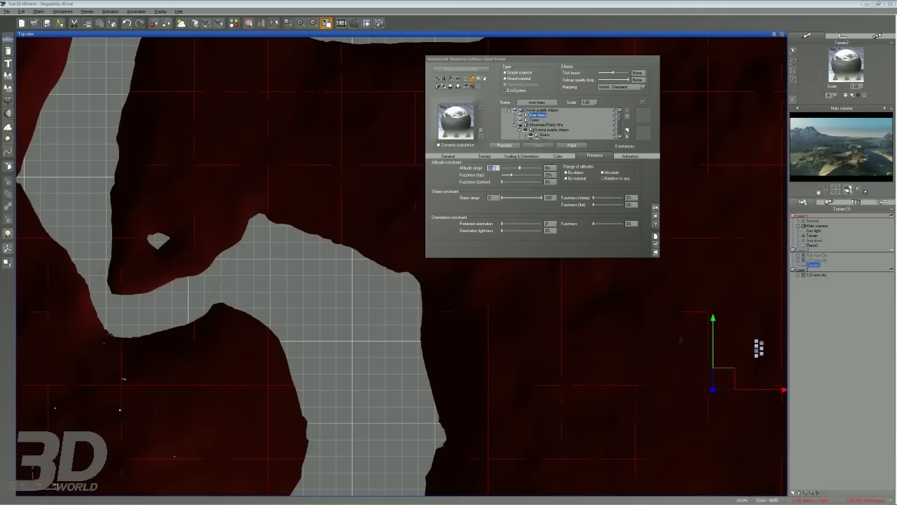
{"action": "left_click", "coordinate": [532, 157]}
{"action": "left_click", "coordinate": [484, 155]}
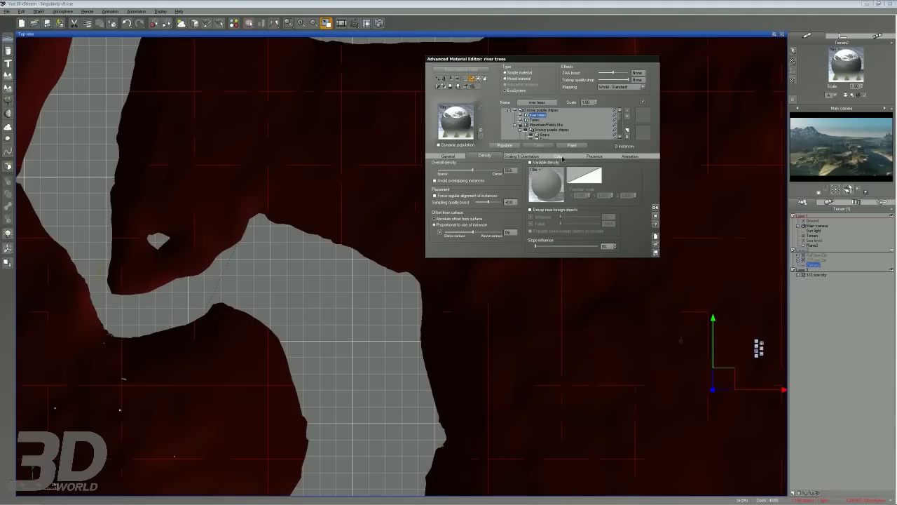
{"action": "left_click", "coordinate": [560, 157]}
{"action": "left_click", "coordinate": [595, 156]}
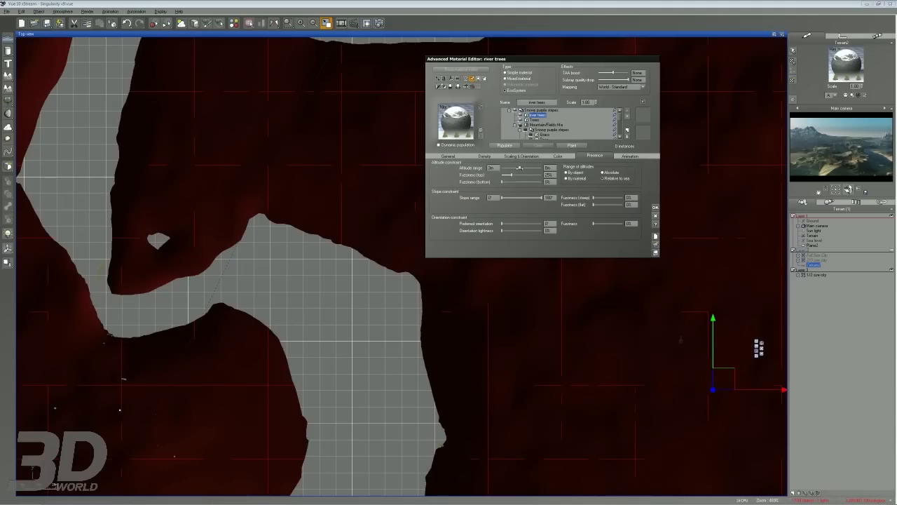
{"action": "left_click", "coordinate": [493, 167]}
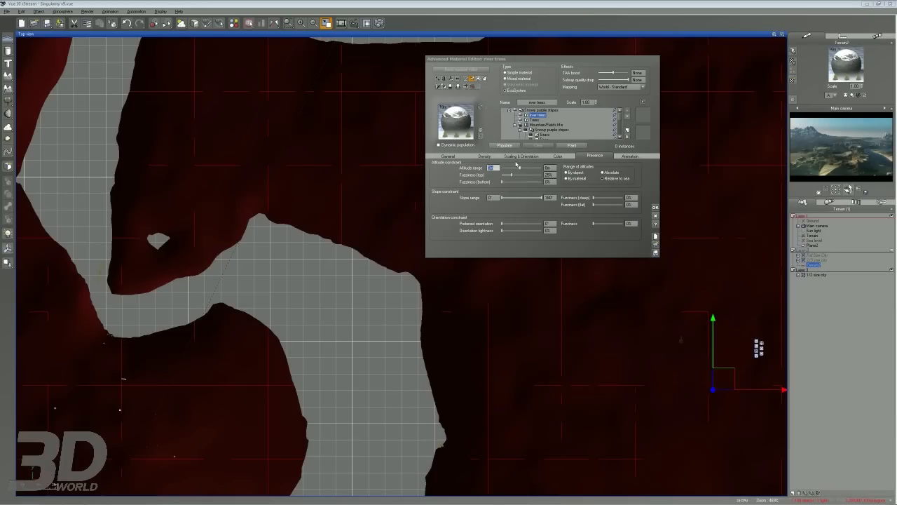
{"action": "left_click", "coordinate": [483, 156]}
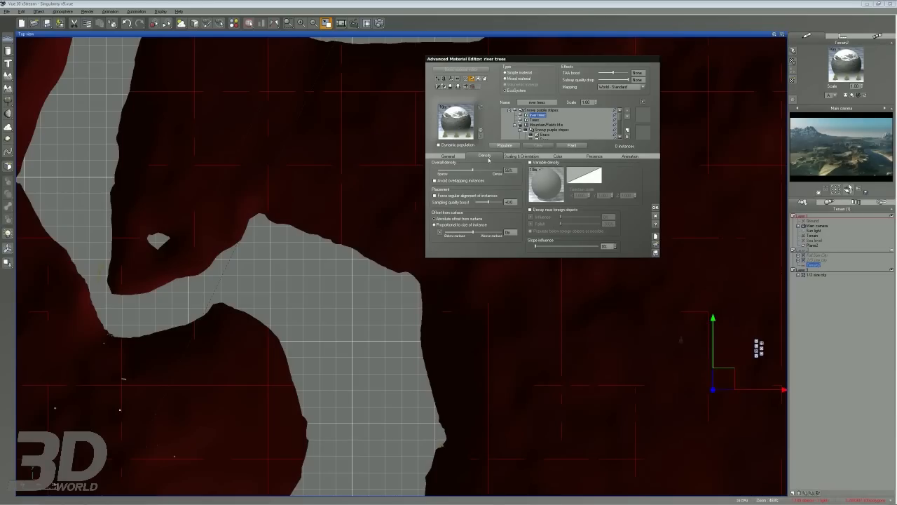
Populate the river trees layer and inspect the new trees along the riverbank in the top view.
{"action": "left_click", "coordinate": [504, 145]}
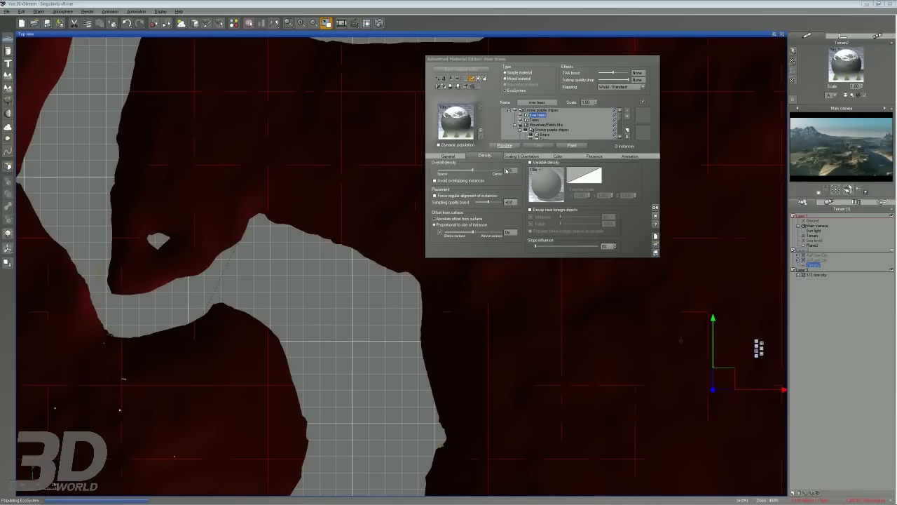
{"action": "right_click_drag", "start_coordinate": [439, 329], "coordinate": [387, 310]}
{"action": "scroll", "coordinate": [386, 309], "scroll_direction": "up", "scroll_amount": 2}
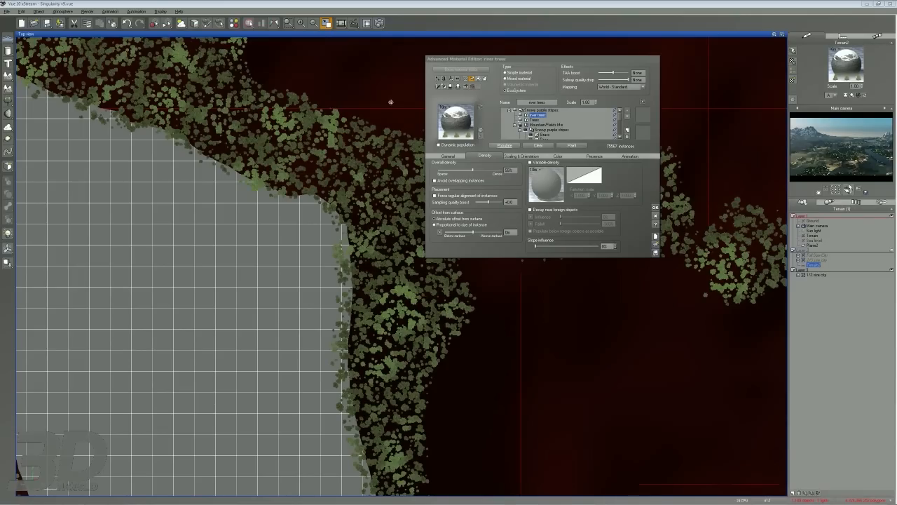
{"action": "right_click_drag", "start_coordinate": [336, 146], "coordinate": [315, 119]}
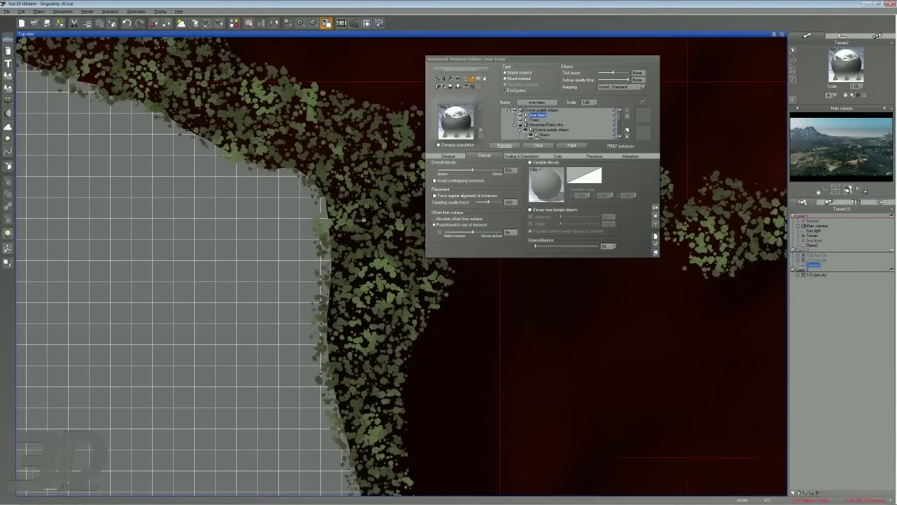
Compare the overall scaling, maximum size variation and rotation settings of the river trees and Trees layers.
{"action": "left_click", "coordinate": [519, 156]}
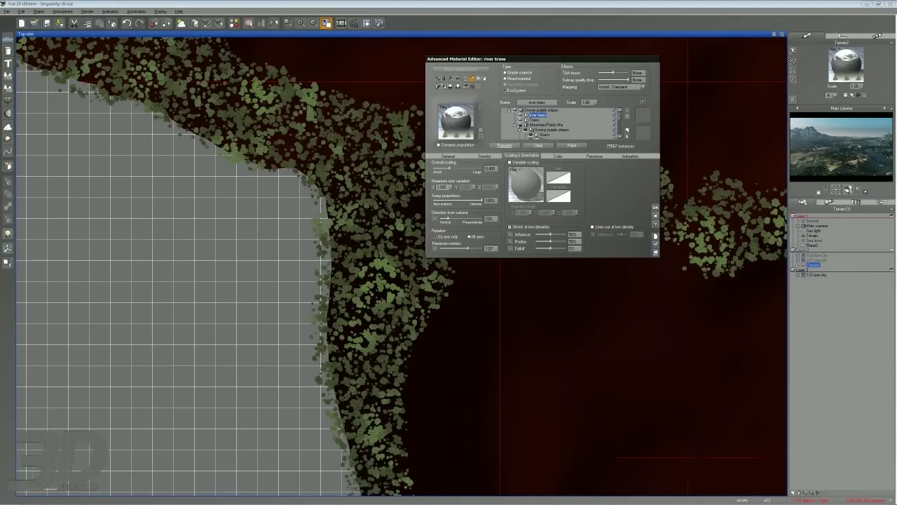
{"action": "left_click", "coordinate": [443, 187]}
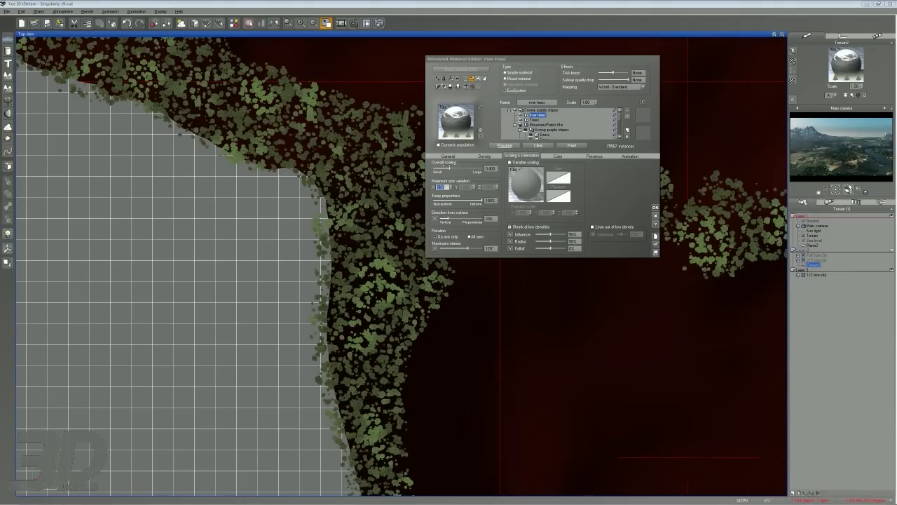
{"action": "left_click", "coordinate": [535, 120]}
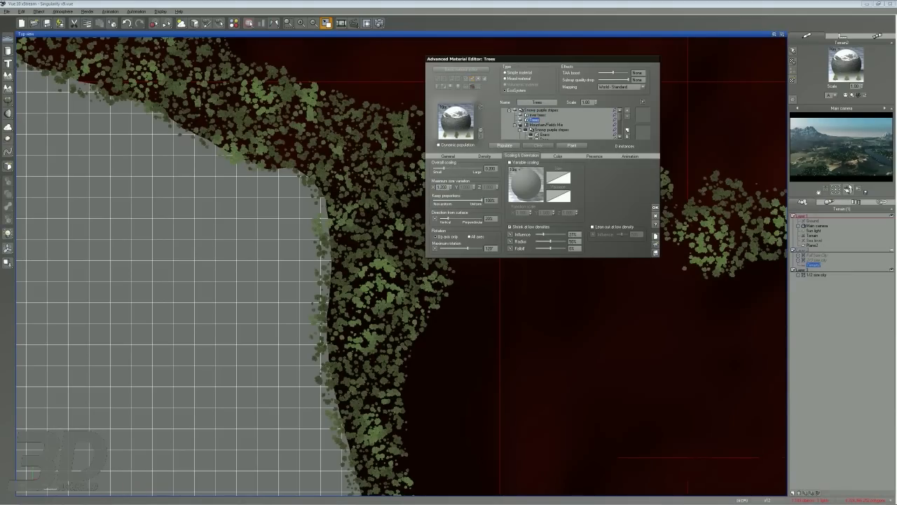
{"action": "left_click", "coordinate": [441, 187]}
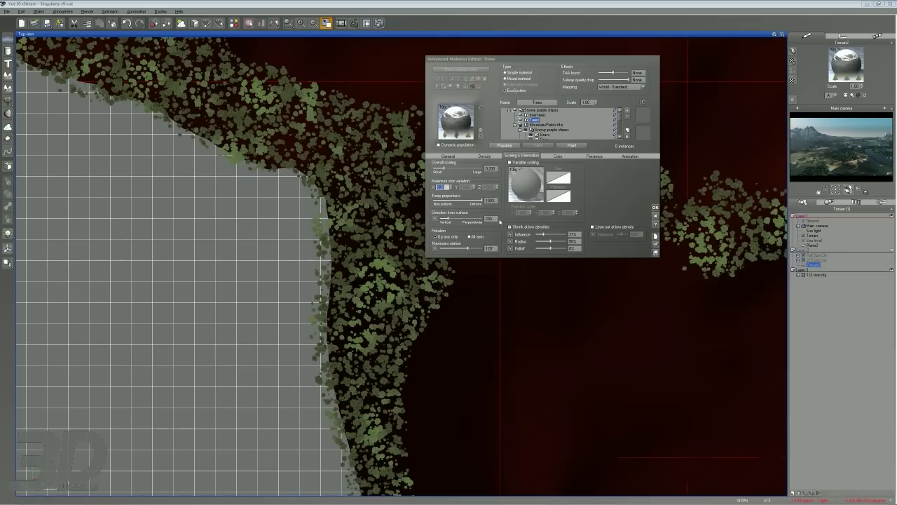
{"action": "left_click", "coordinate": [491, 248]}
Compare the plant populations of the Trees and river trees layers, and examine the river trees' variable color settings.
{"action": "left_click", "coordinate": [535, 115]}
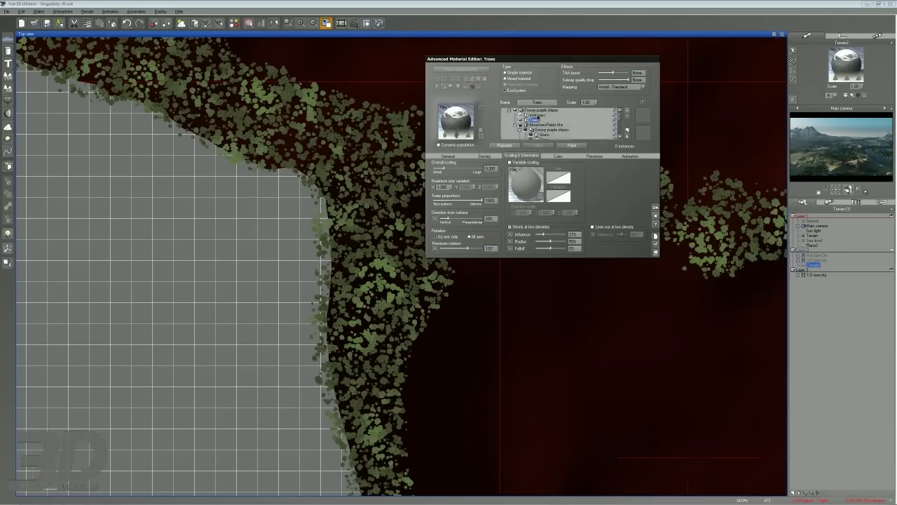
{"action": "left_click", "coordinate": [447, 156]}
{"action": "left_click", "coordinate": [534, 120]}
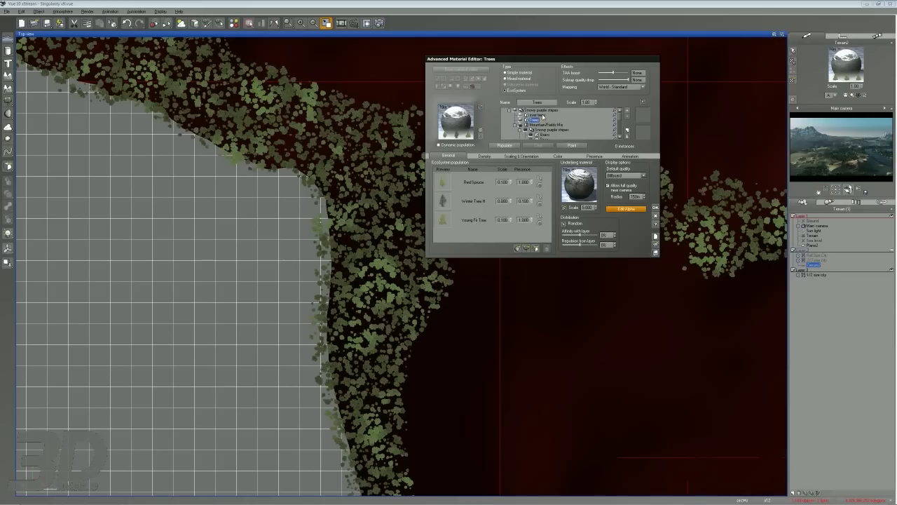
{"action": "left_click", "coordinate": [541, 116]}
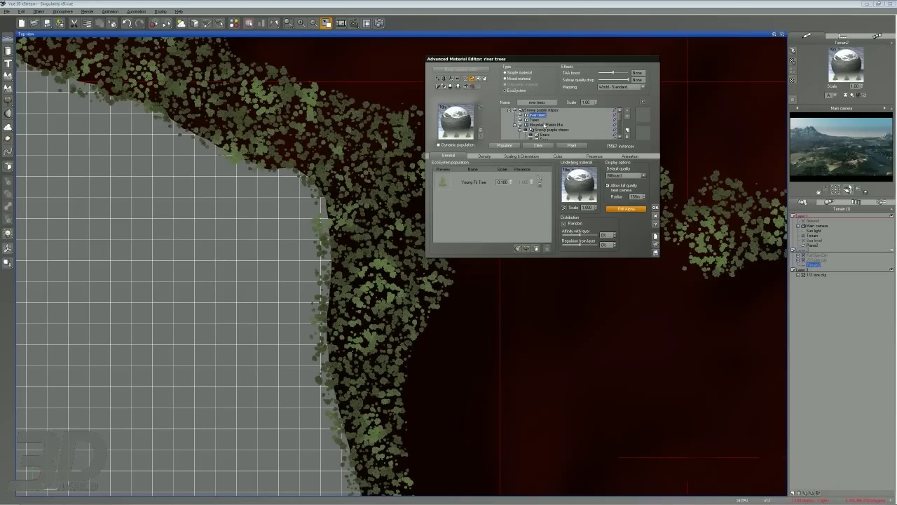
{"action": "left_click", "coordinate": [471, 183]}
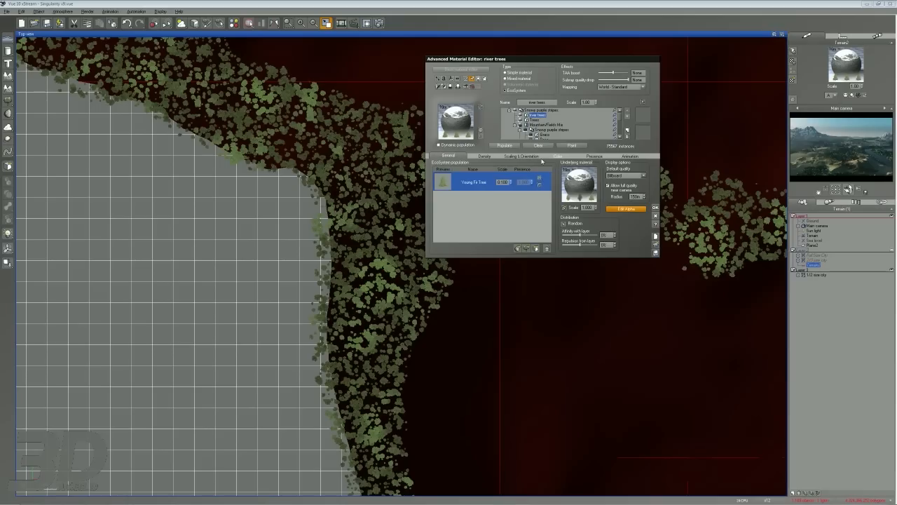
{"action": "left_click", "coordinate": [558, 156]}
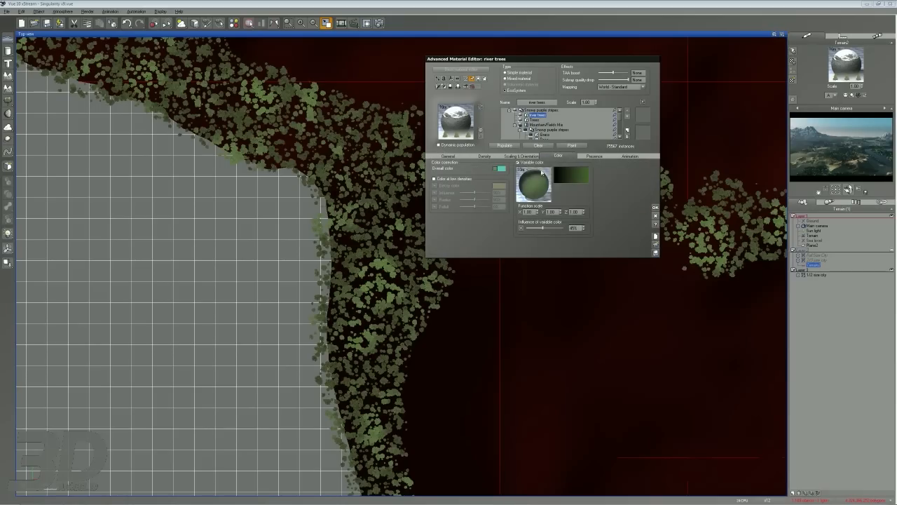
Look over the Grass layer's color settings and the Trees layer's color and scaling settings.
{"action": "right_click_drag", "start_coordinate": [398, 271], "coordinate": [350, 257]}
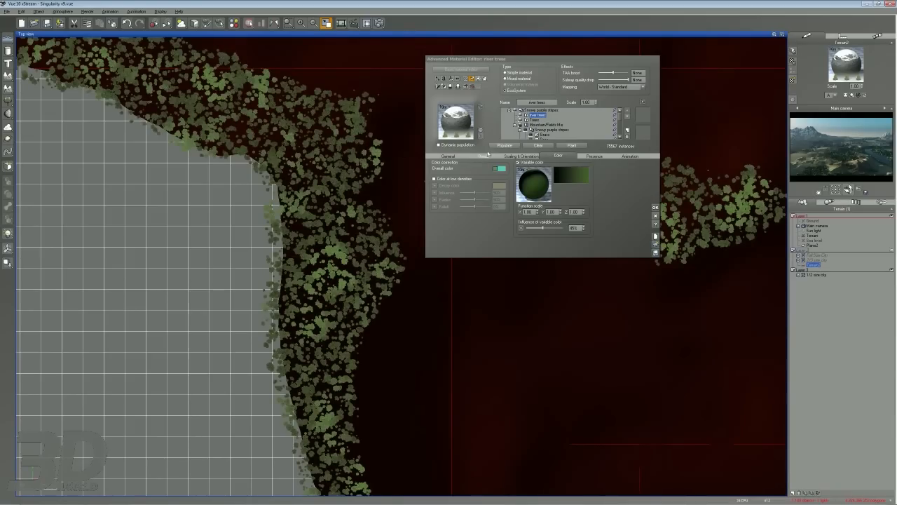
{"action": "scroll", "coordinate": [552, 124], "scroll_direction": "down", "scroll_amount": 3}
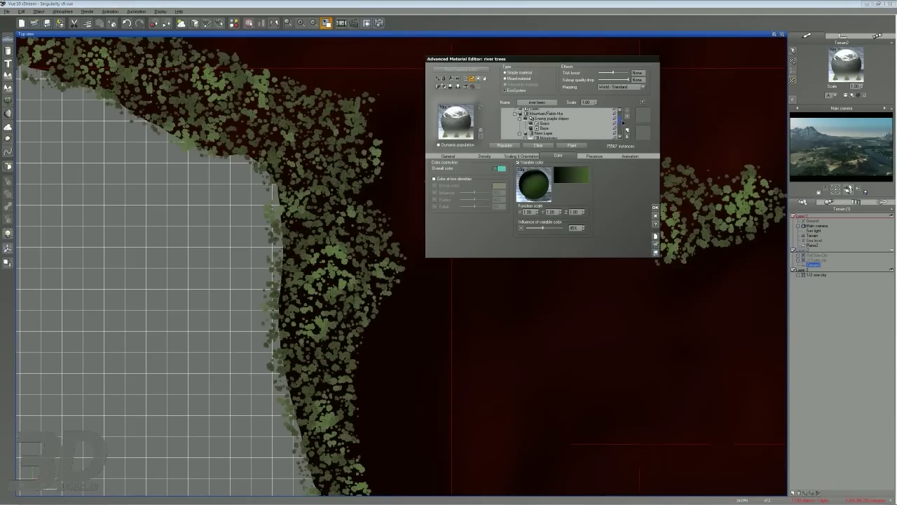
{"action": "left_click", "coordinate": [544, 111]}
{"action": "left_click_drag", "start_coordinate": [619, 124], "coordinate": [620, 118]}
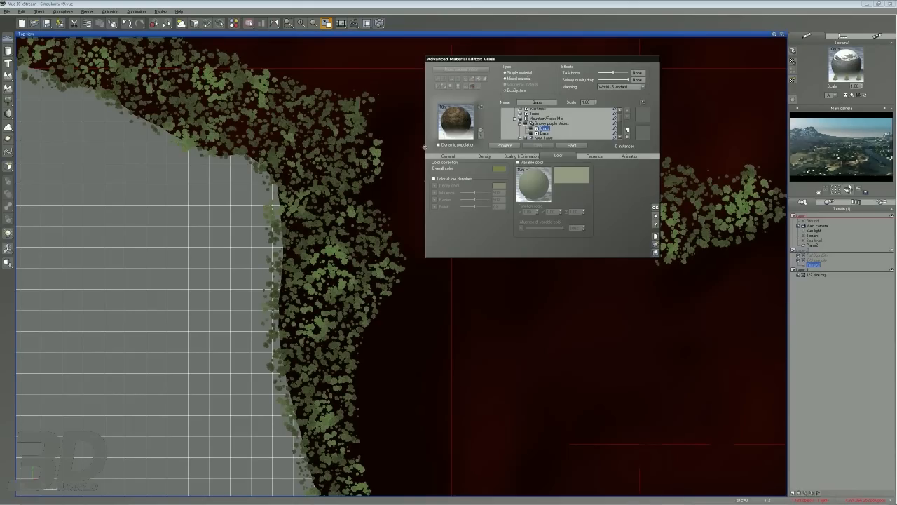
{"action": "left_click", "coordinate": [534, 114]}
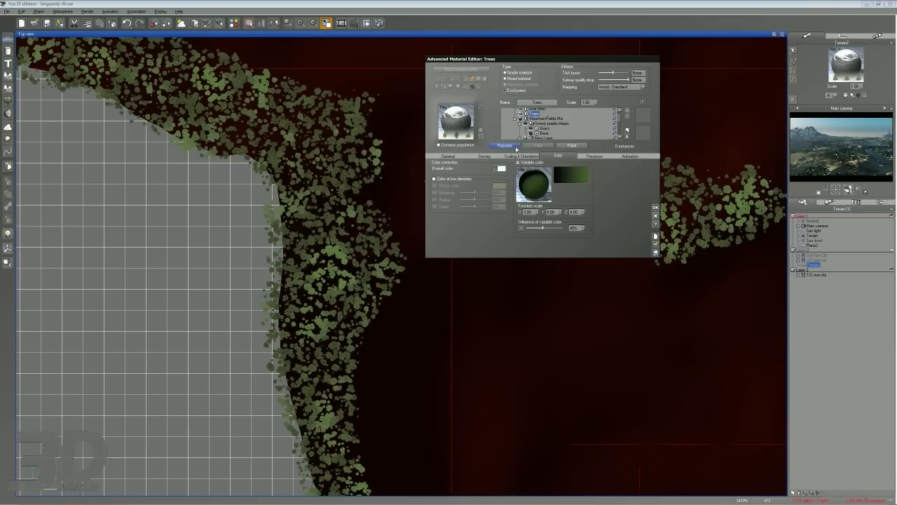
{"action": "left_click", "coordinate": [521, 155]}
{"action": "left_click", "coordinate": [505, 145]}
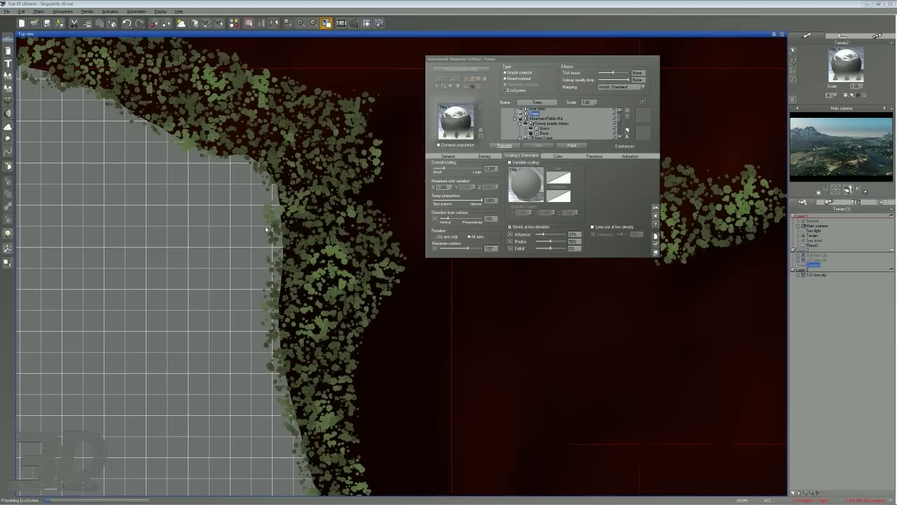
{"action": "key", "text": "Escape"}
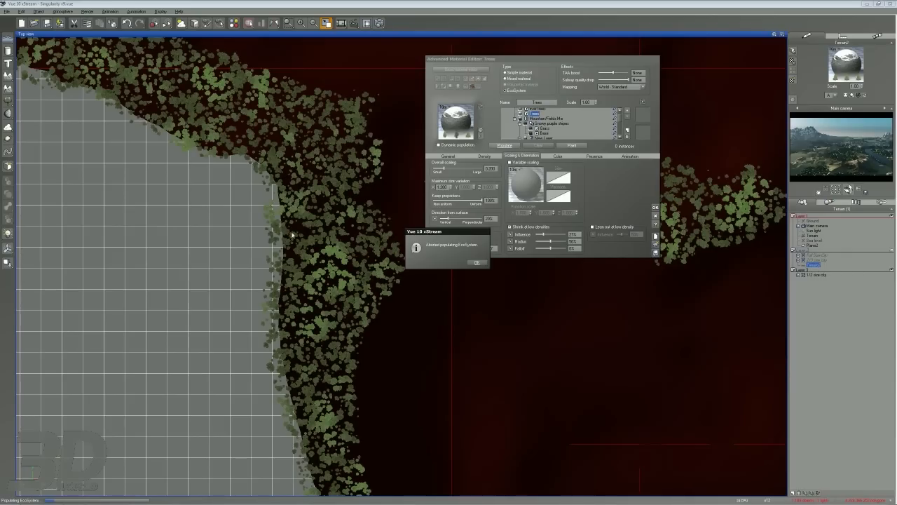
{"action": "left_click", "coordinate": [476, 262]}
Increase the Trees layer's overall scaling, repopulate the layer and check the tree distribution over the terrain.
{"action": "left_click", "coordinate": [468, 169]}
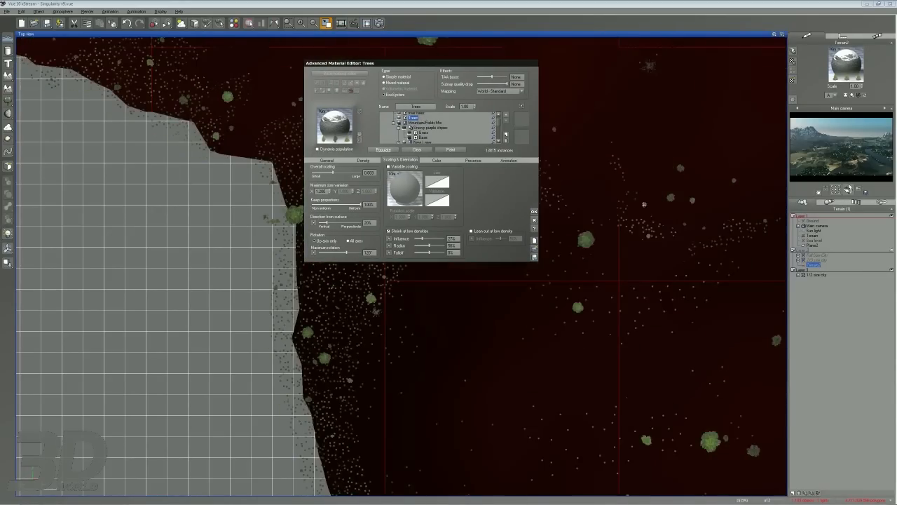
{"action": "right_click_drag", "start_coordinate": [645, 204], "coordinate": [311, 293]}
{"action": "scroll", "coordinate": [322, 333], "scroll_direction": "down", "scroll_amount": 5}
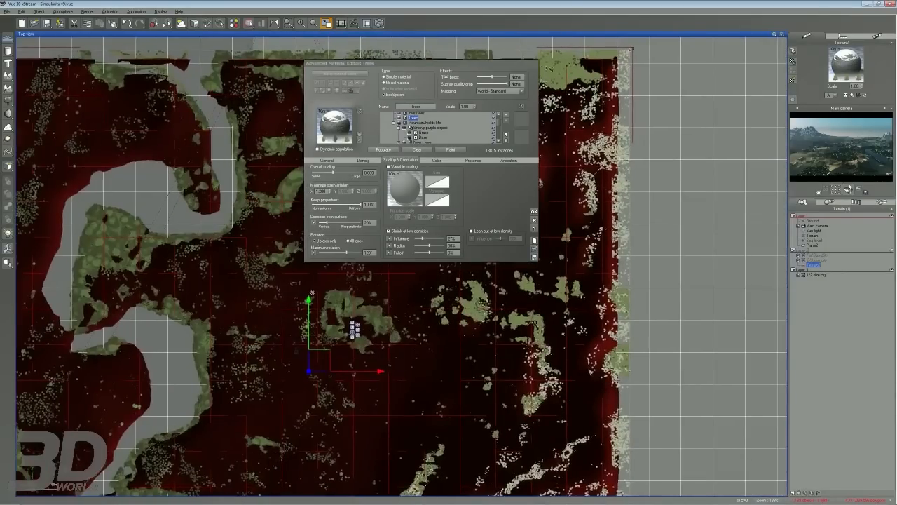
{"action": "scroll", "coordinate": [269, 293], "scroll_direction": "up", "scroll_amount": 3}
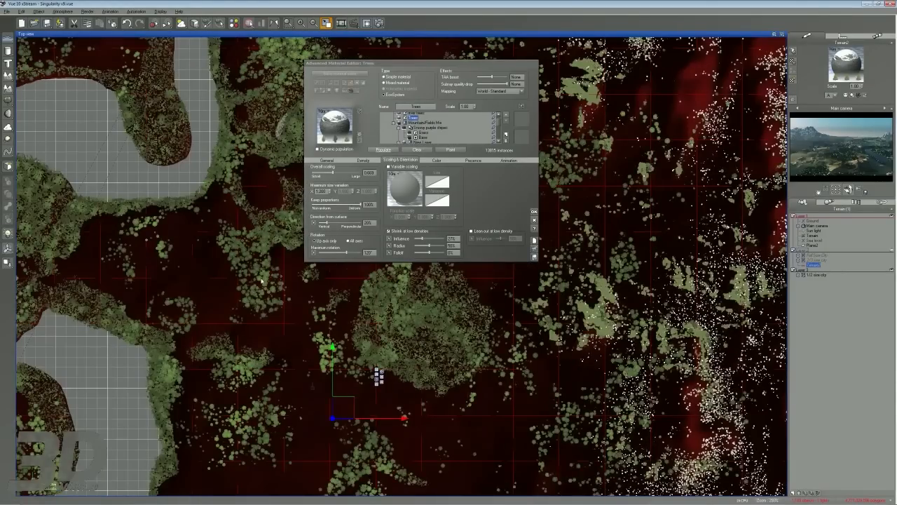
Move the material editor off the river area and frame the selected terrain to inspect the full tree coverage.
{"action": "left_click_drag", "start_coordinate": [373, 66], "coordinate": [557, 69]}
{"action": "right_click", "coordinate": [261, 145]}
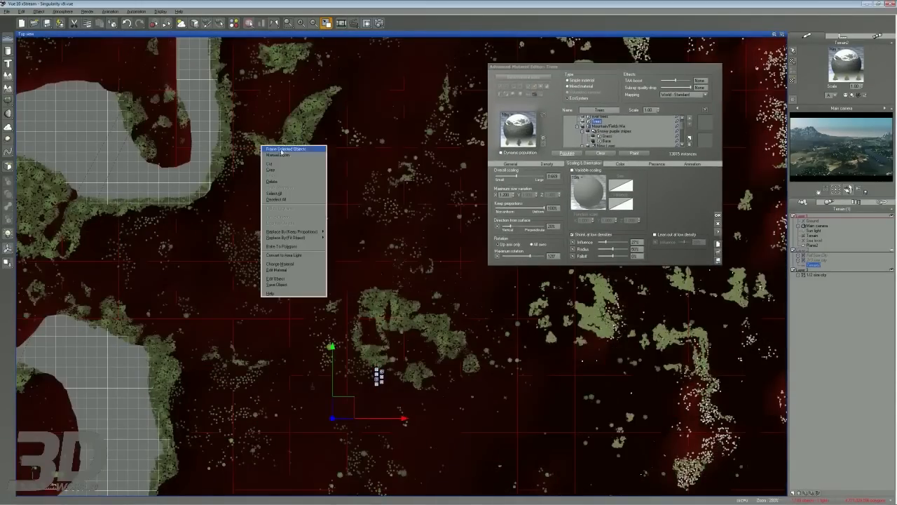
{"action": "left_click", "coordinate": [284, 149]}
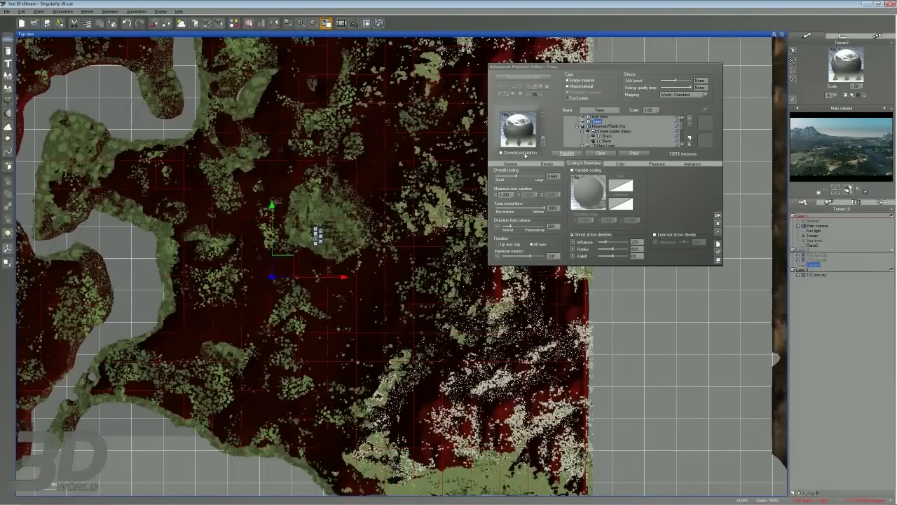
{"action": "right_click_drag", "start_coordinate": [372, 160], "coordinate": [313, 173]}
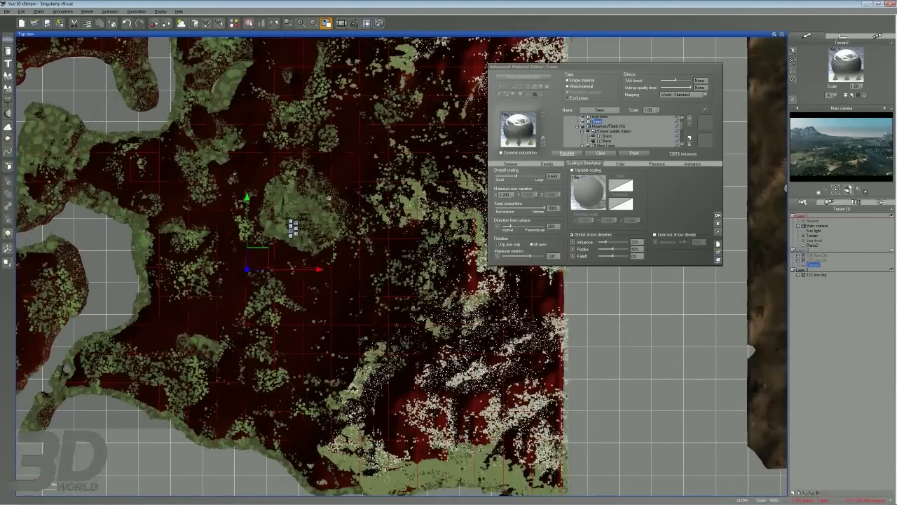
Review the Grass layer's Underwater Grass population and its variable time offset animation settings.
{"action": "left_click", "coordinate": [607, 136]}
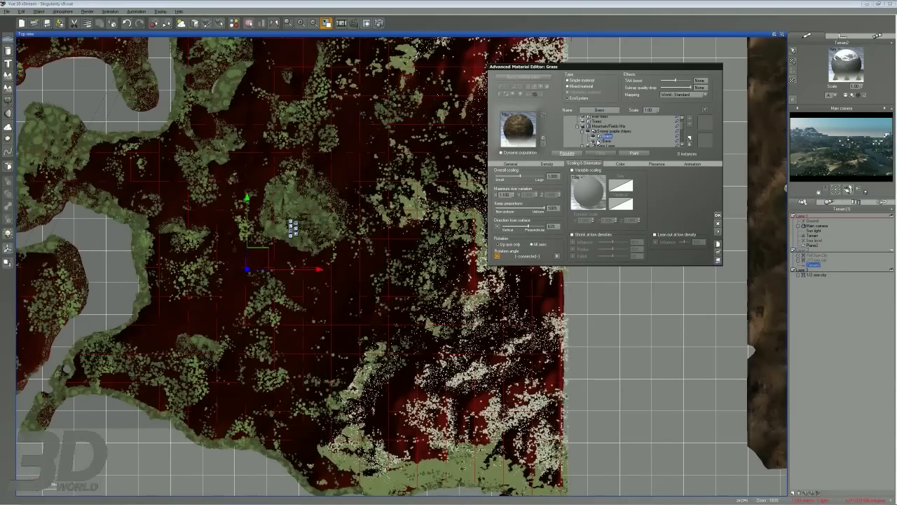
{"action": "left_click", "coordinate": [518, 166]}
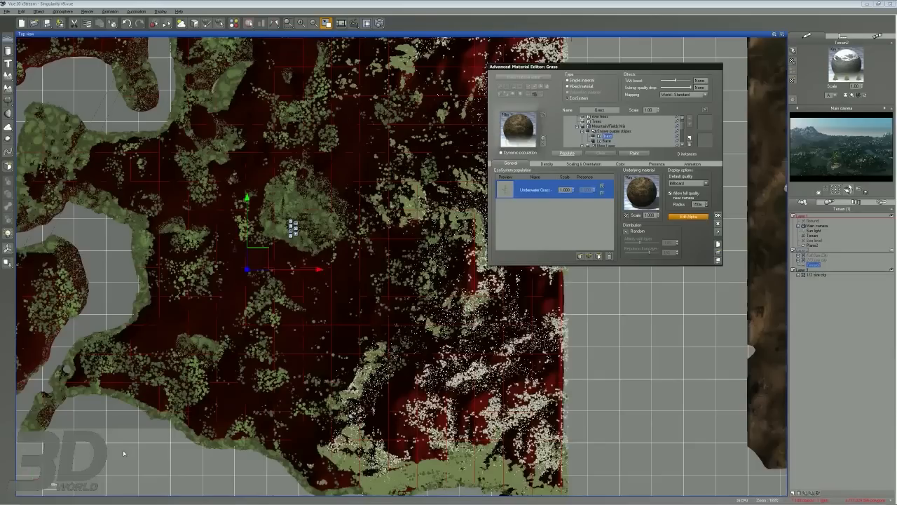
{"action": "left_click", "coordinate": [689, 165]}
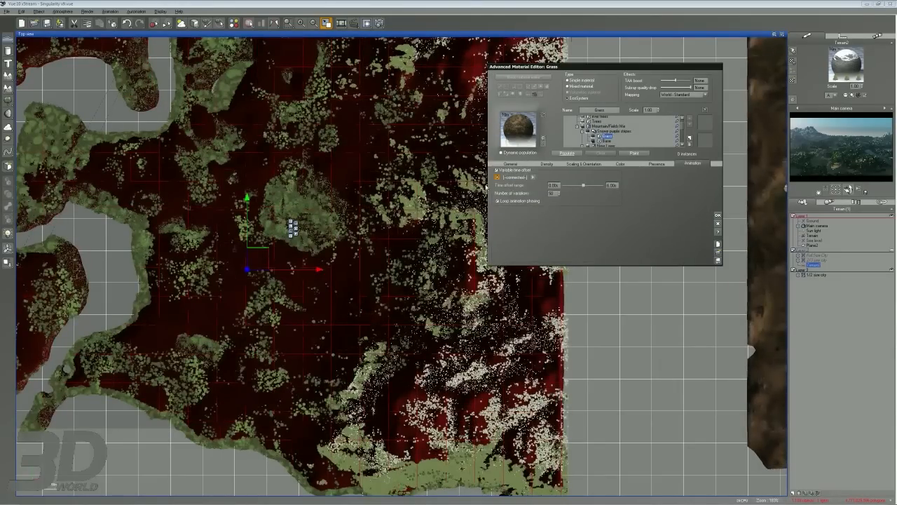
{"action": "left_click", "coordinate": [514, 164]}
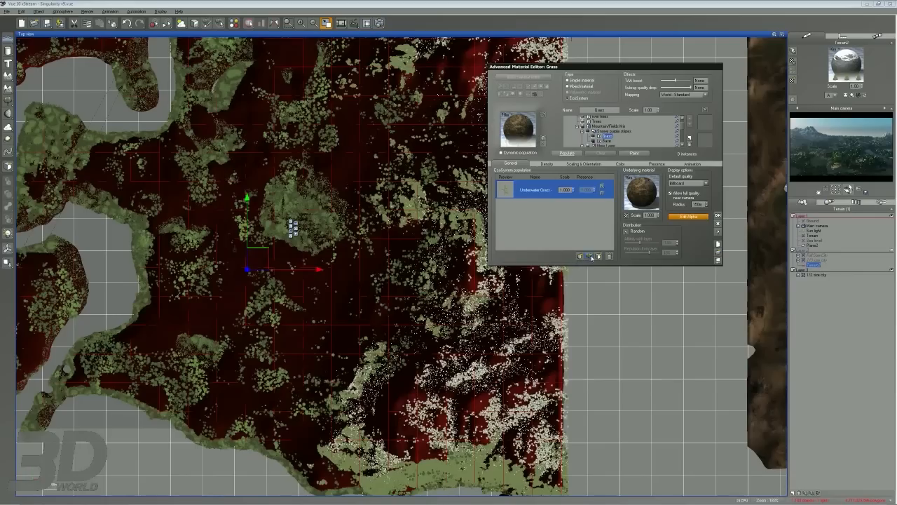
Review the Grass layer's scaling, orientation and density settings alongside its general population settings.
{"action": "left_click", "coordinate": [548, 164]}
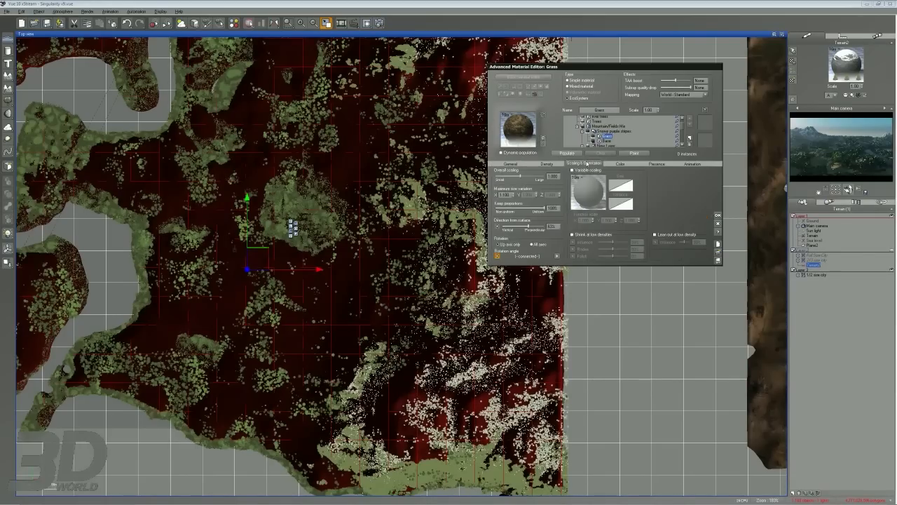
{"action": "left_click", "coordinate": [510, 164]}
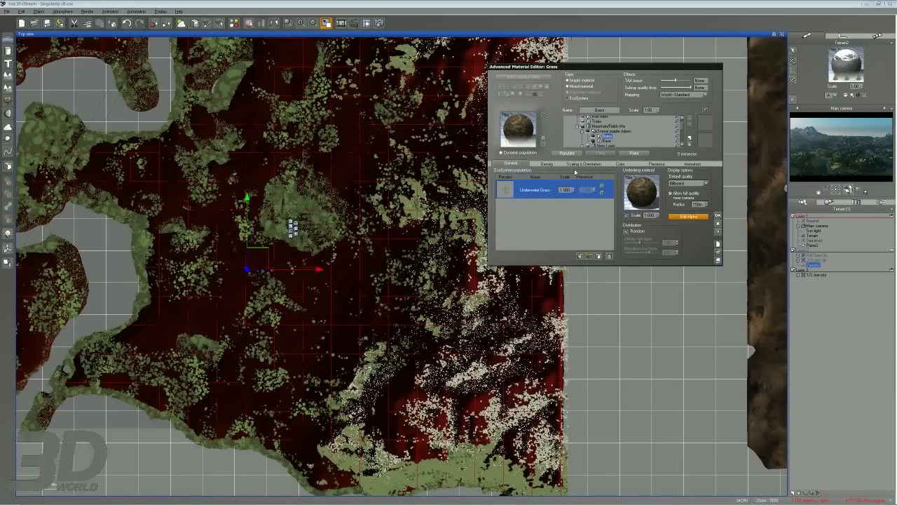
{"action": "left_click", "coordinate": [598, 165]}
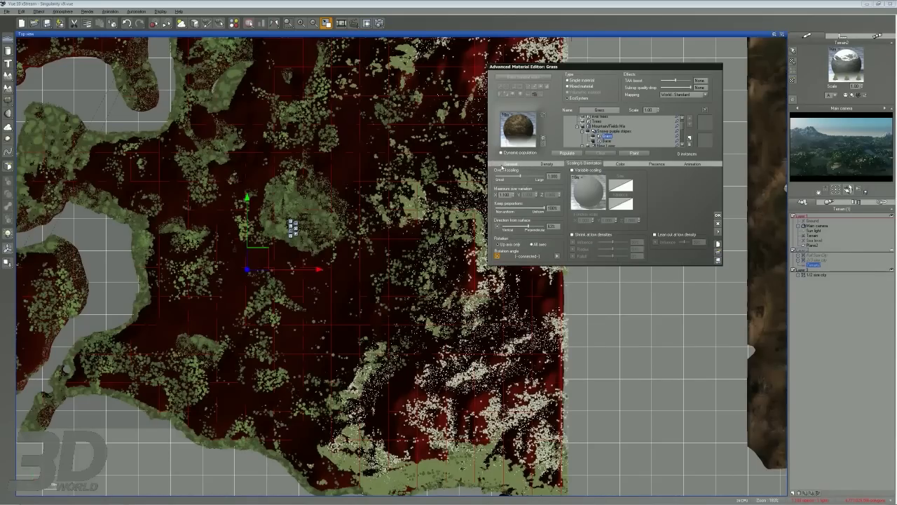
{"action": "left_click", "coordinate": [506, 166]}
{"action": "left_click", "coordinate": [584, 164]}
{"action": "left_click", "coordinate": [507, 165]}
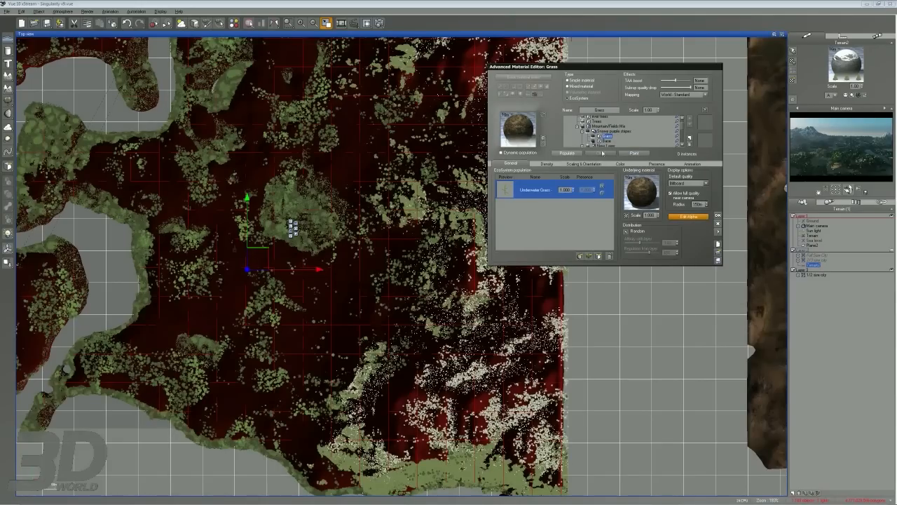
{"action": "left_click", "coordinate": [585, 164]}
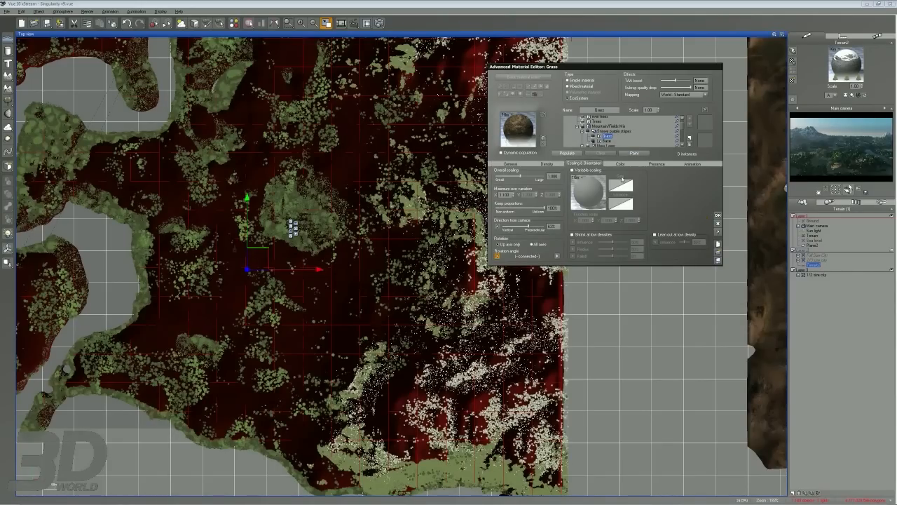
{"action": "left_click", "coordinate": [546, 164]}
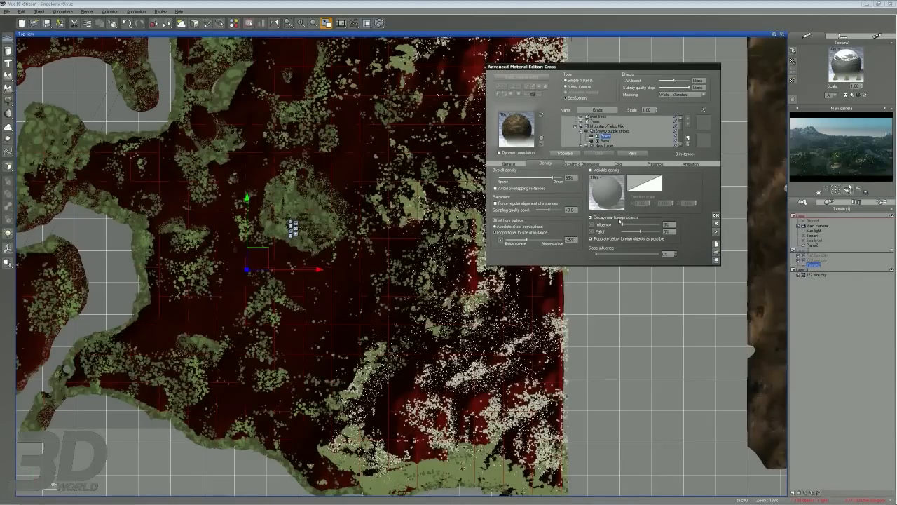
{"action": "left_click", "coordinate": [508, 163]}
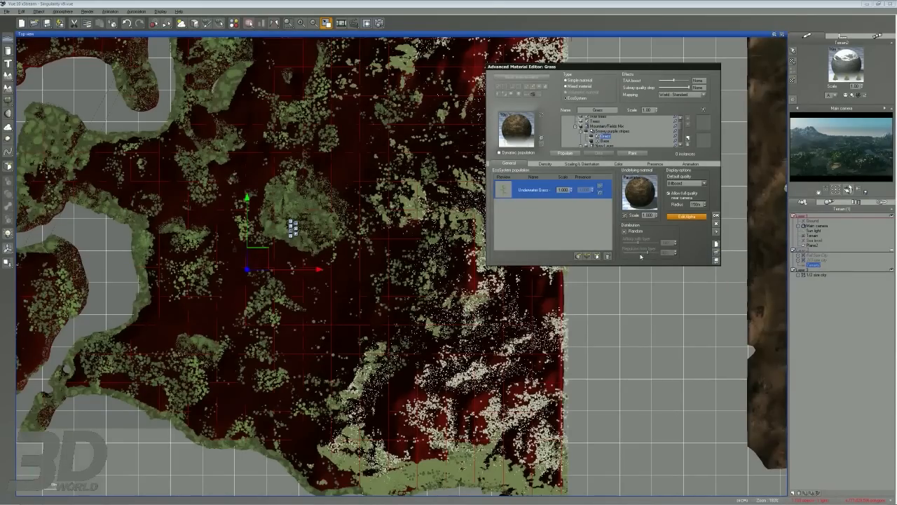
Inspect the river trees layer's affinity and repulsion distribution settings, and return to the Grass layer to compare its distribution options.
{"action": "scroll", "coordinate": [616, 129], "scroll_direction": "up", "scroll_amount": 2}
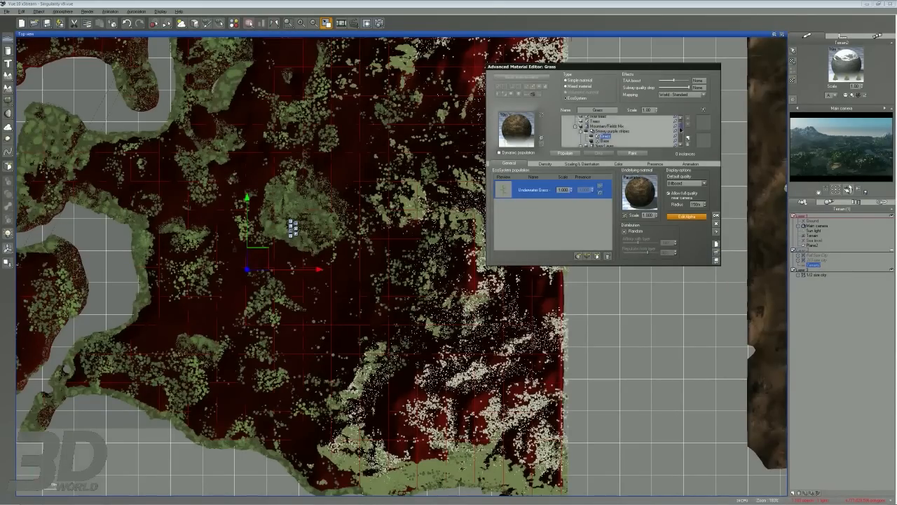
{"action": "left_click", "coordinate": [597, 123]}
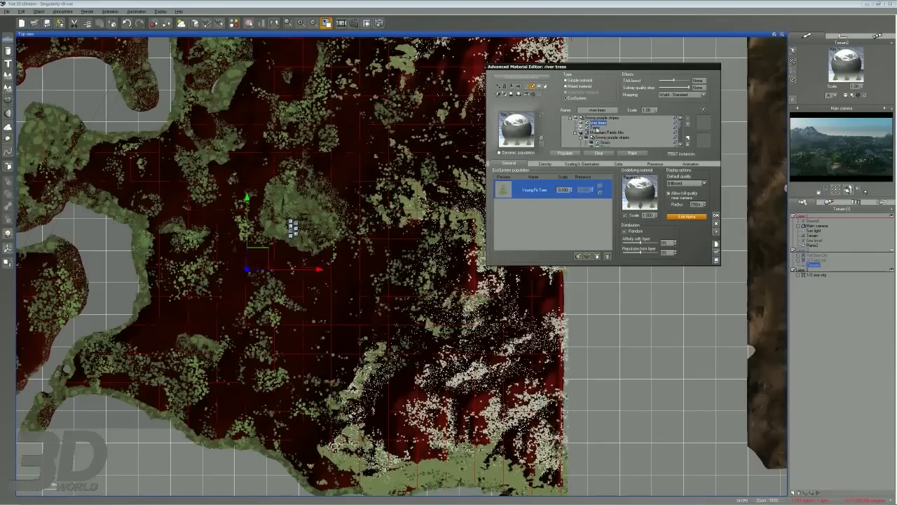
{"action": "left_click_drag", "start_coordinate": [631, 242], "coordinate": [649, 240]}
{"action": "left_click", "coordinate": [615, 143]}
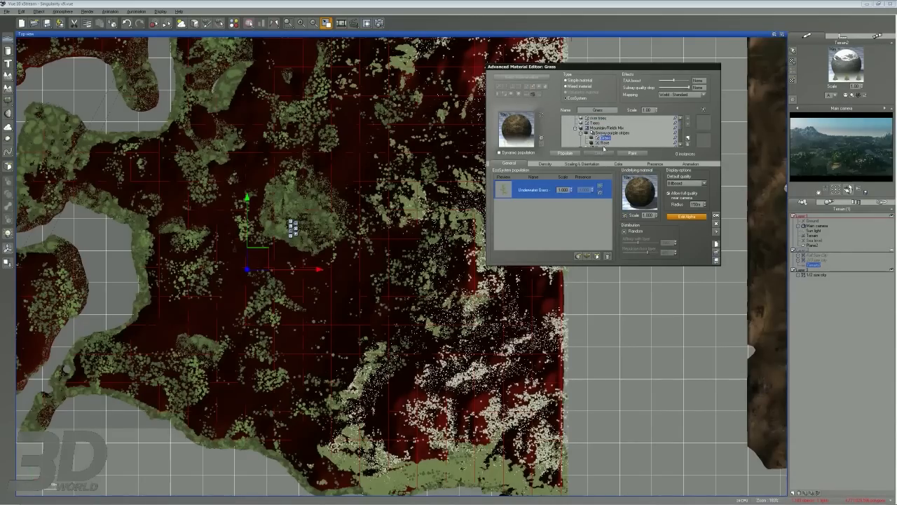
{"action": "scroll", "coordinate": [614, 140], "scroll_direction": "down", "scroll_amount": 3}
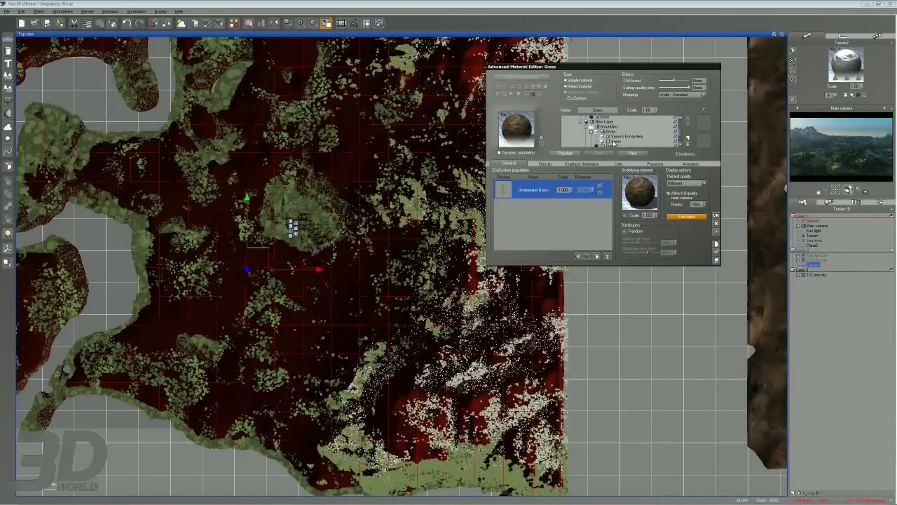
{"action": "scroll", "coordinate": [602, 130], "scroll_direction": "up", "scroll_amount": 1}
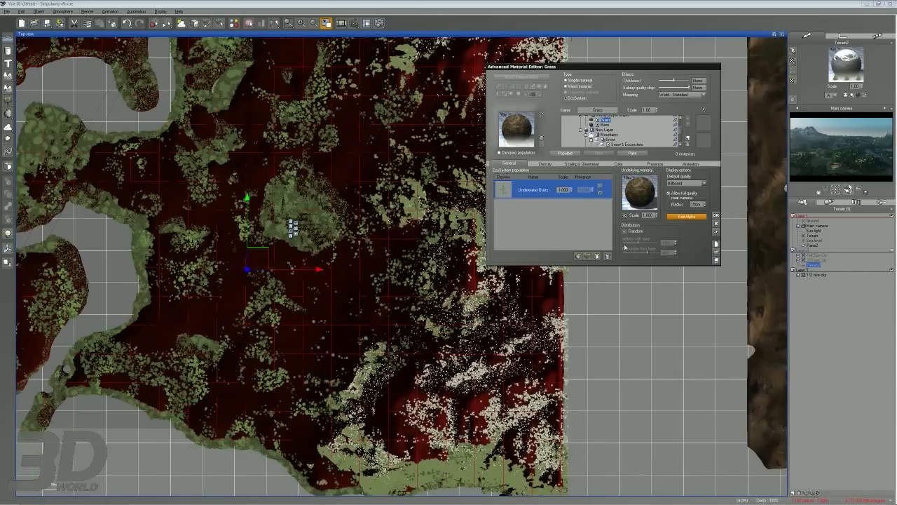
Examine the influence and falloff values of the Grass layer's decay near foreign objects.
{"action": "left_click", "coordinate": [545, 163]}
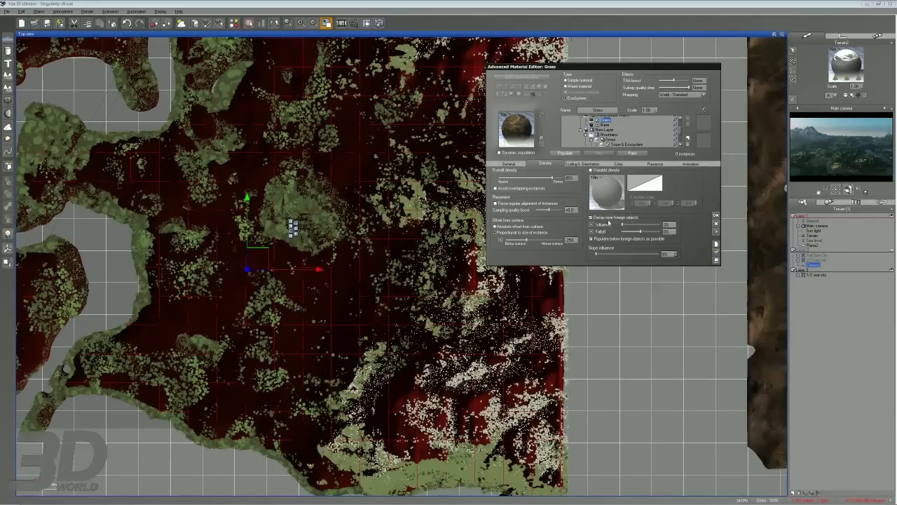
{"action": "left_click", "coordinate": [669, 225]}
{"action": "key", "text": "Tab"}
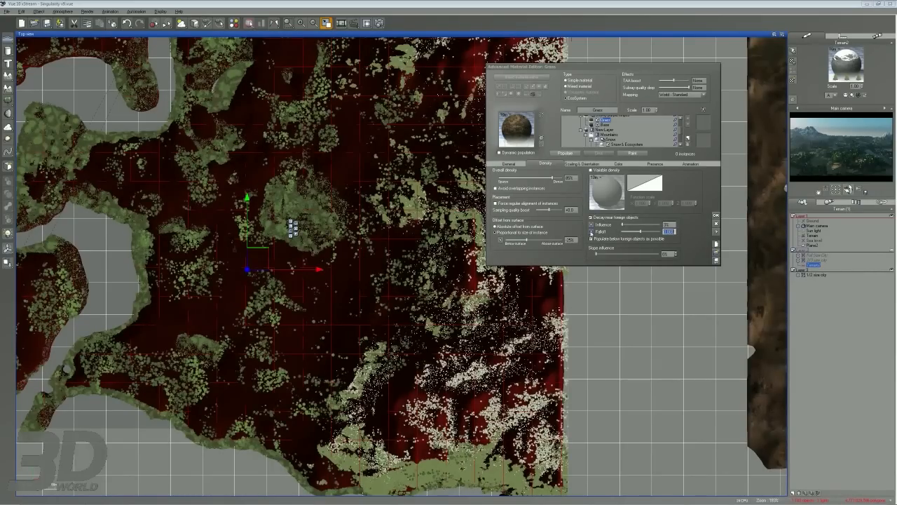
{"action": "left_click_drag", "start_coordinate": [647, 286], "coordinate": [650, 367]}
{"action": "mouse_move", "coordinate": [646, 288]}
{"action": "left_mouse_down"}
{"action": "mouse_move", "coordinate": [630, 320]}
{"action": "mouse_move", "coordinate": [677, 341]}
{"action": "mouse_move", "coordinate": [628, 339]}
{"action": "mouse_move", "coordinate": [694, 344]}
{"action": "left_mouse_up"}
{"action": "mouse_move", "coordinate": [577, 370]}
{"action": "left_mouse_down"}
{"action": "mouse_move", "coordinate": [590, 354]}
{"action": "mouse_move", "coordinate": [618, 360]}
{"action": "left_mouse_up"}
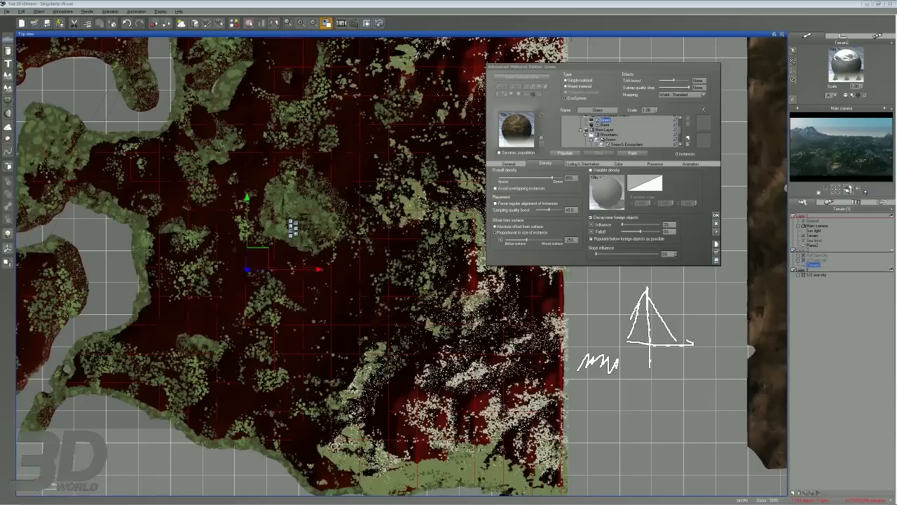
{"action": "mouse_move", "coordinate": [635, 345]}
{"action": "left_mouse_down"}
{"action": "mouse_move", "coordinate": [636, 366]}
{"action": "mouse_move", "coordinate": [720, 356]}
{"action": "left_mouse_up"}
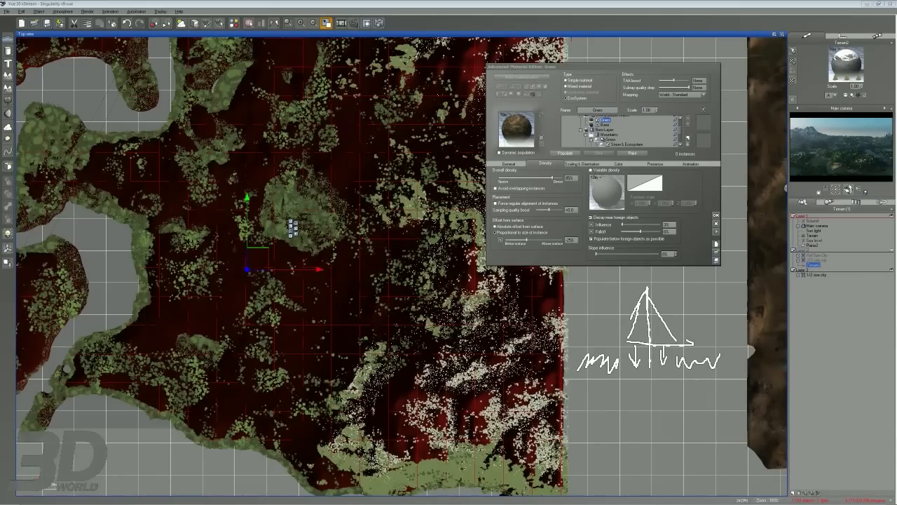
{"action": "left_click_drag", "start_coordinate": [677, 289], "coordinate": [686, 373]}
{"action": "left_click_drag", "start_coordinate": [616, 281], "coordinate": [625, 383]}
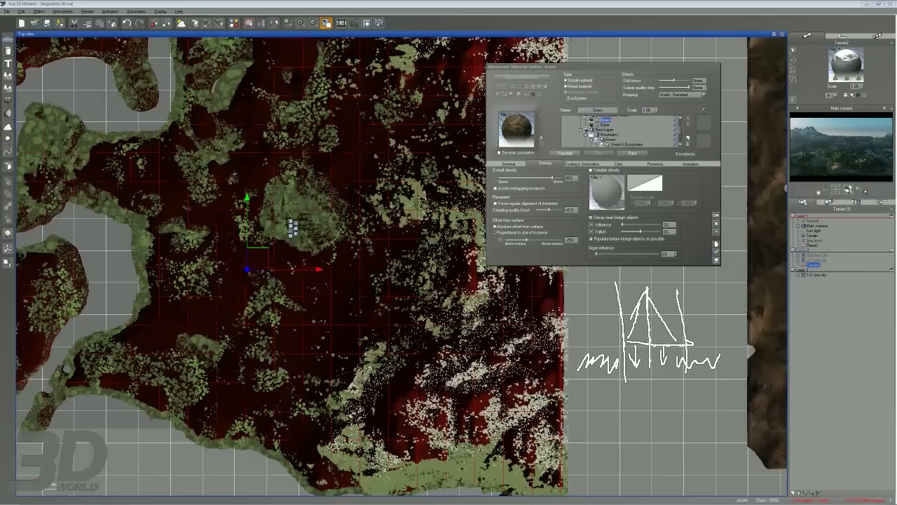
{"action": "key", "text": "Escape"}
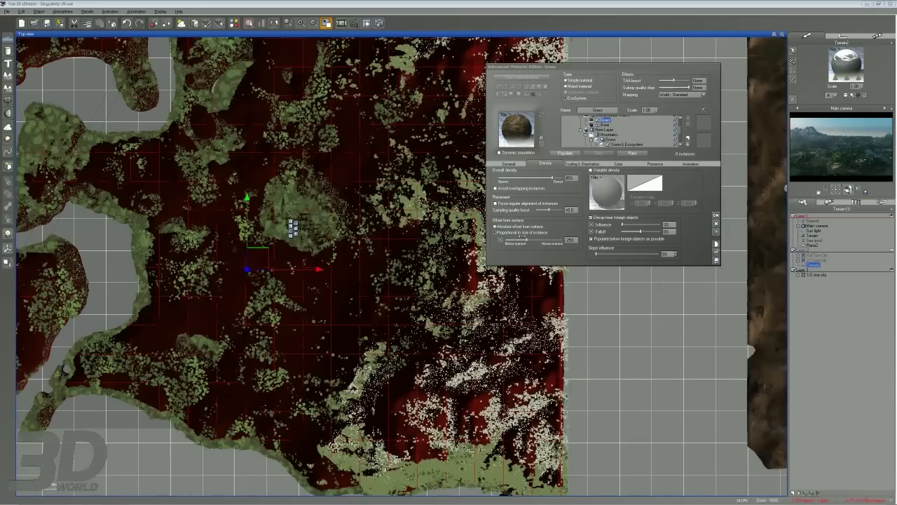
Review the Grass layer's general population, density, scaling and orientation, and color settings in turn.
{"action": "left_click", "coordinate": [509, 164]}
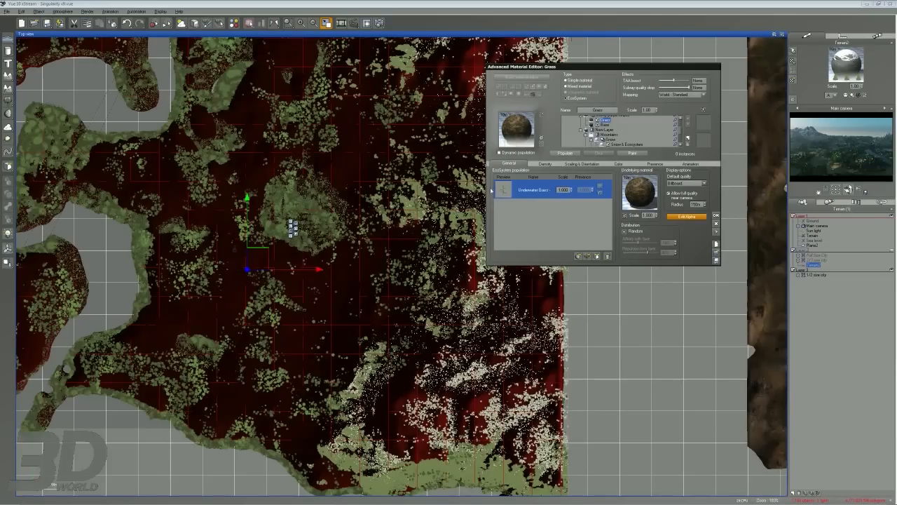
{"action": "left_click", "coordinate": [544, 164]}
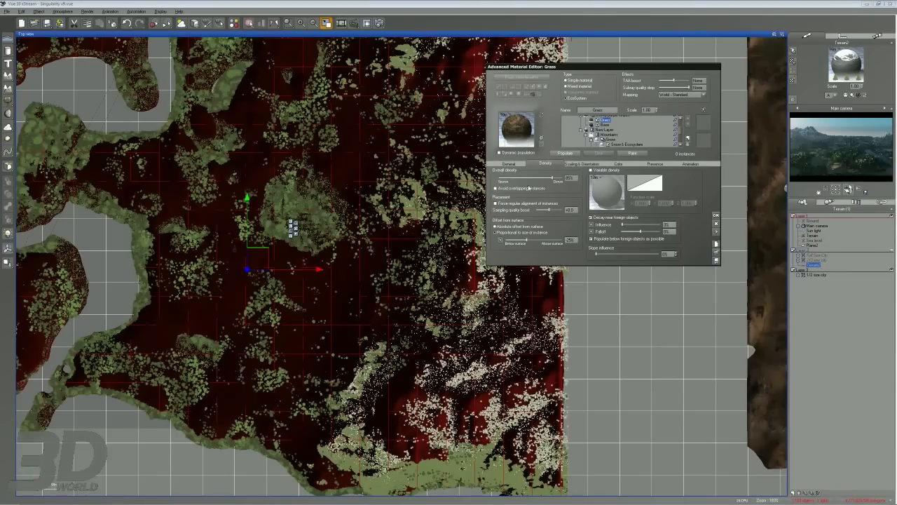
{"action": "left_click", "coordinate": [581, 163]}
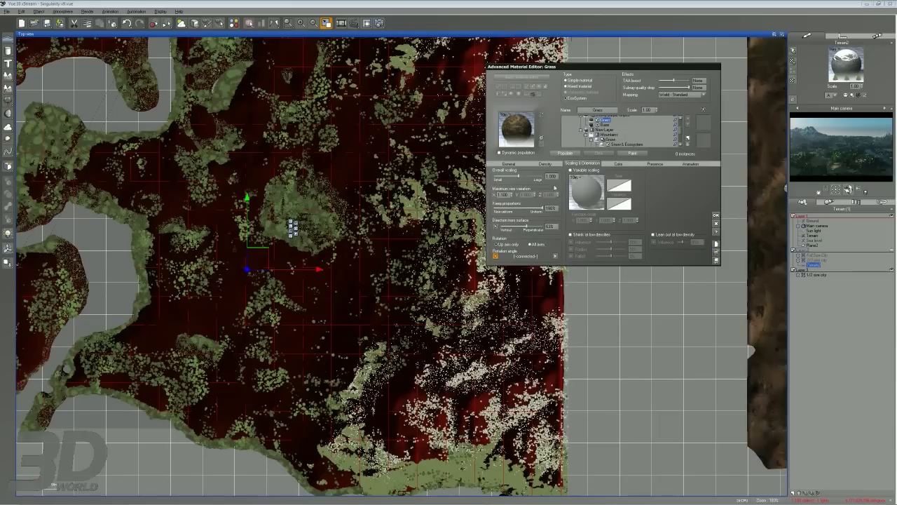
{"action": "left_click", "coordinate": [619, 164]}
Set the range of altitudes in the Grass layer's presence settings to By object.
{"action": "left_click", "coordinate": [654, 163]}
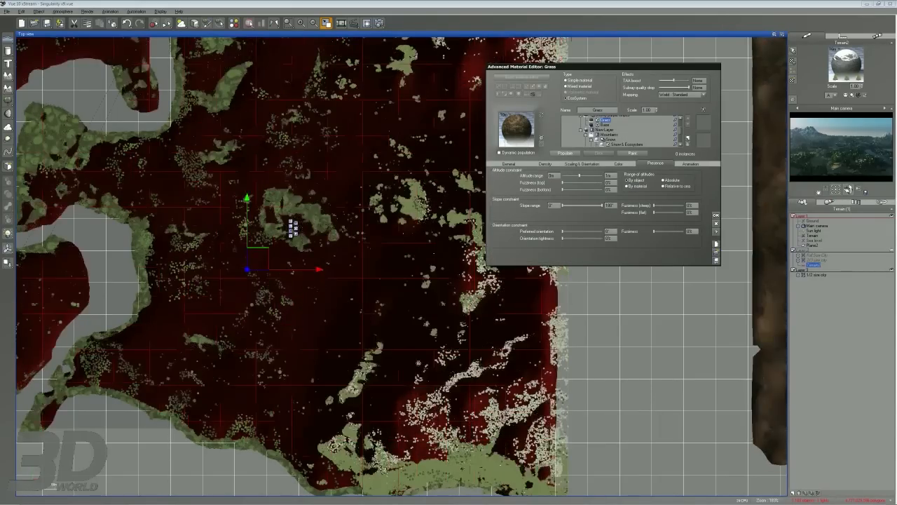
{"action": "scroll", "coordinate": [681, 132], "scroll_direction": "up", "scroll_amount": 3}
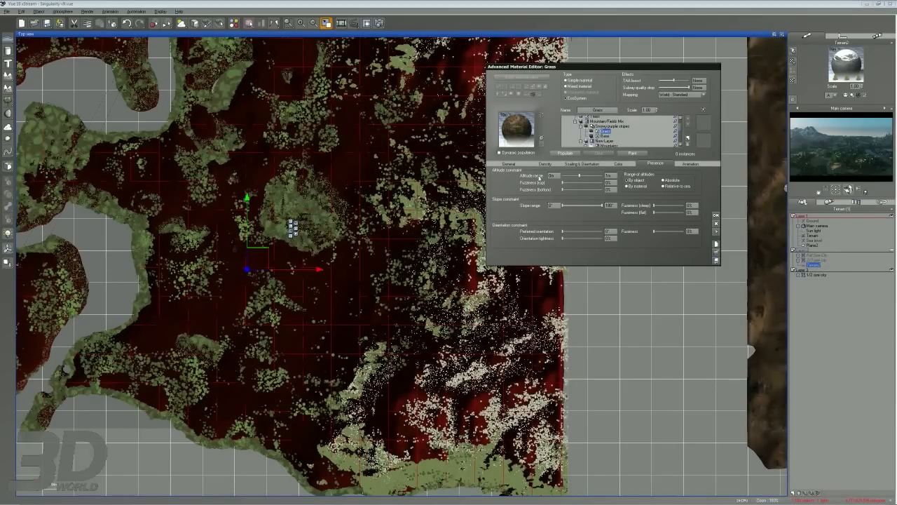
{"action": "left_click", "coordinate": [628, 180]}
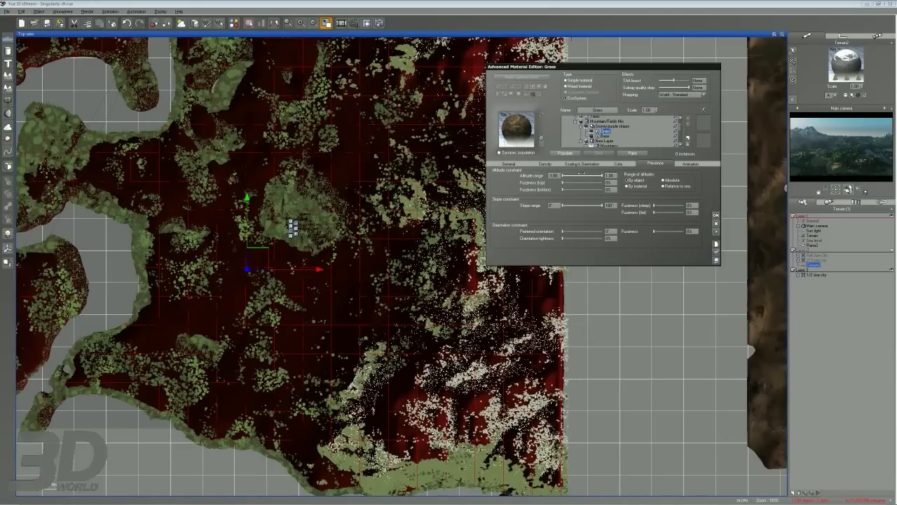
Inspect the Snowy purple stripes layer and its Grass ecosystem sublayer within the terrain's Mountain/Fields Mix material.
{"action": "left_click_drag", "start_coordinate": [679, 134], "coordinate": [680, 127]}
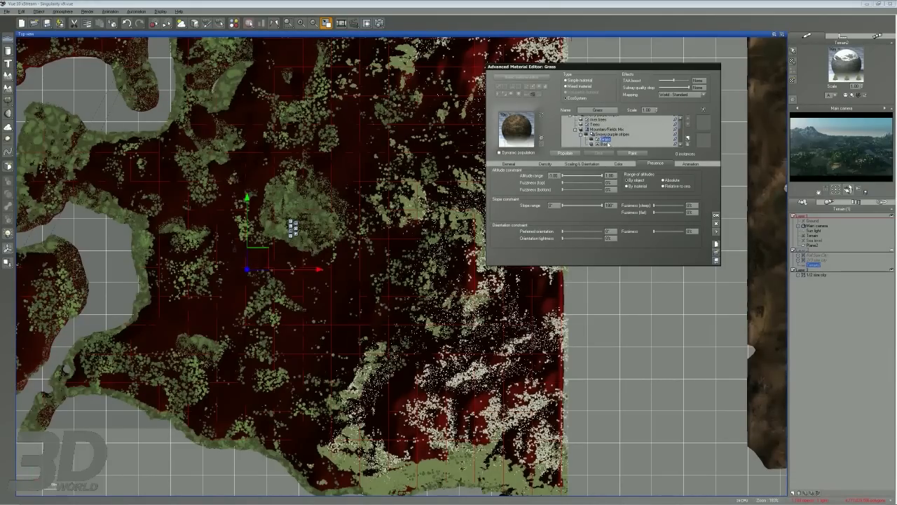
{"action": "left_click", "coordinate": [606, 135]}
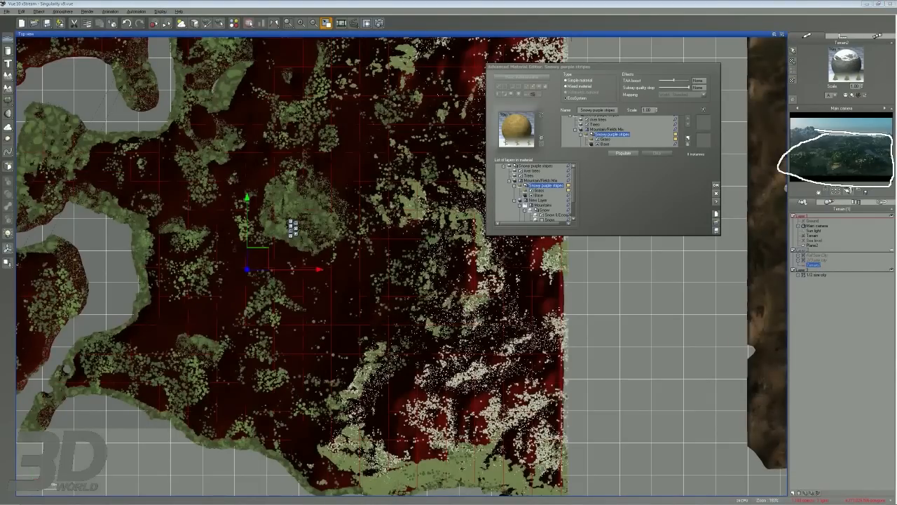
{"action": "right_click", "coordinate": [817, 150]}
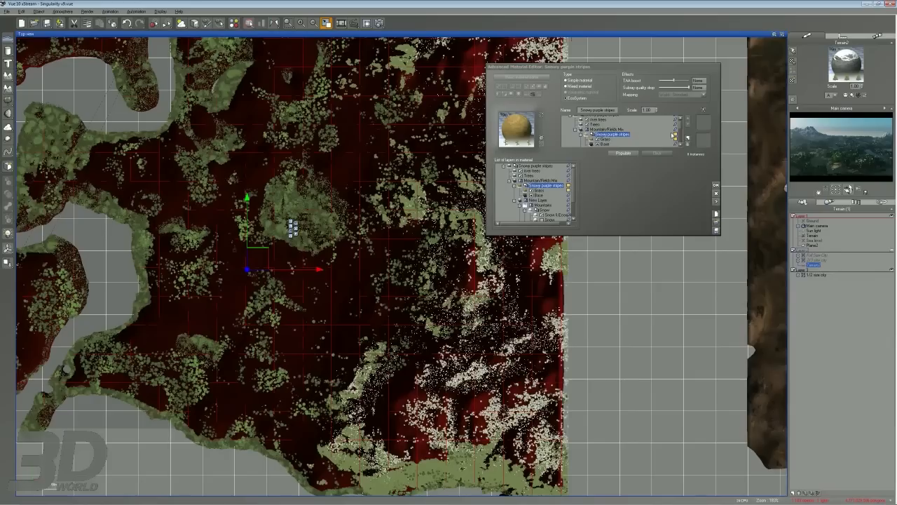
{"action": "left_click_drag", "start_coordinate": [680, 123], "coordinate": [682, 126]}
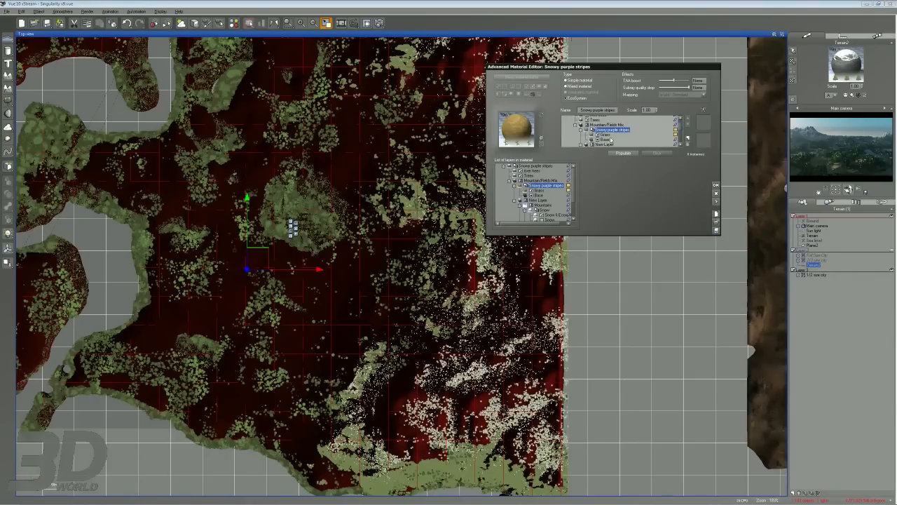
{"action": "left_click", "coordinate": [608, 137]}
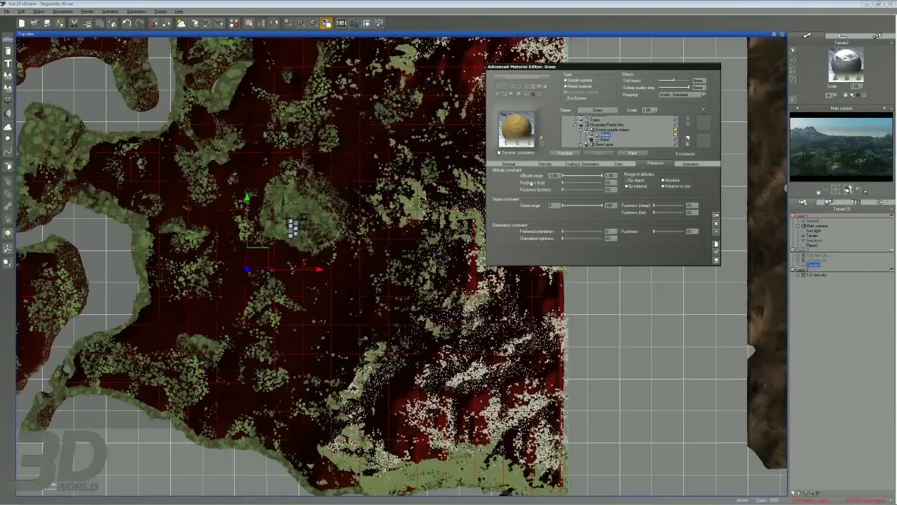
{"action": "left_click", "coordinate": [586, 130]}
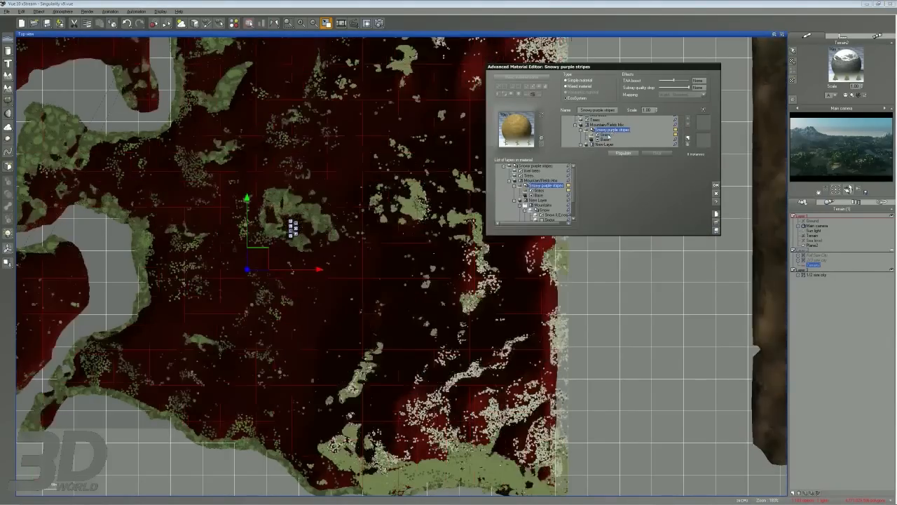
{"action": "left_click", "coordinate": [608, 134]}
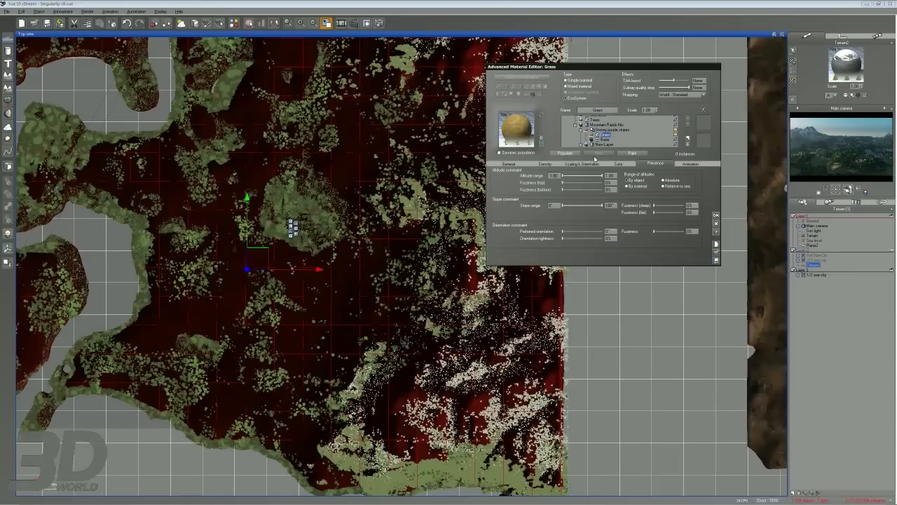
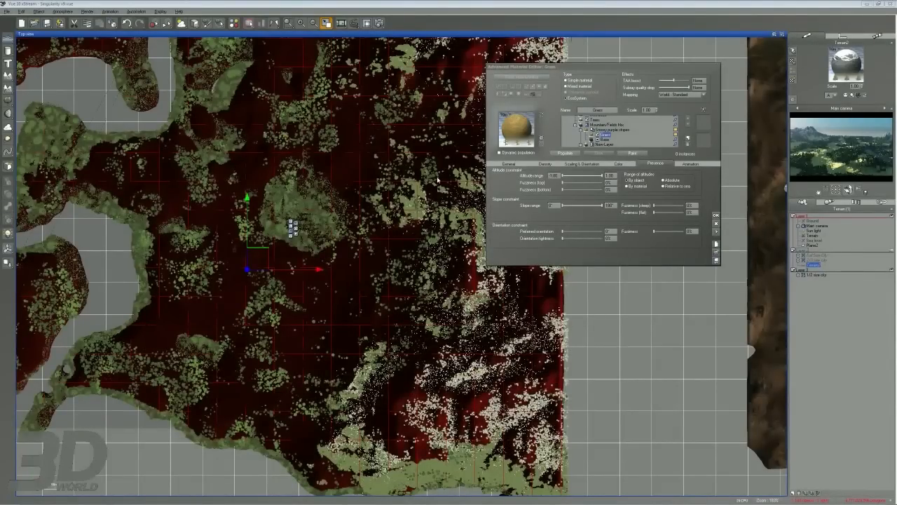
{"action": "mouse_move", "coordinate": [47, 499]}
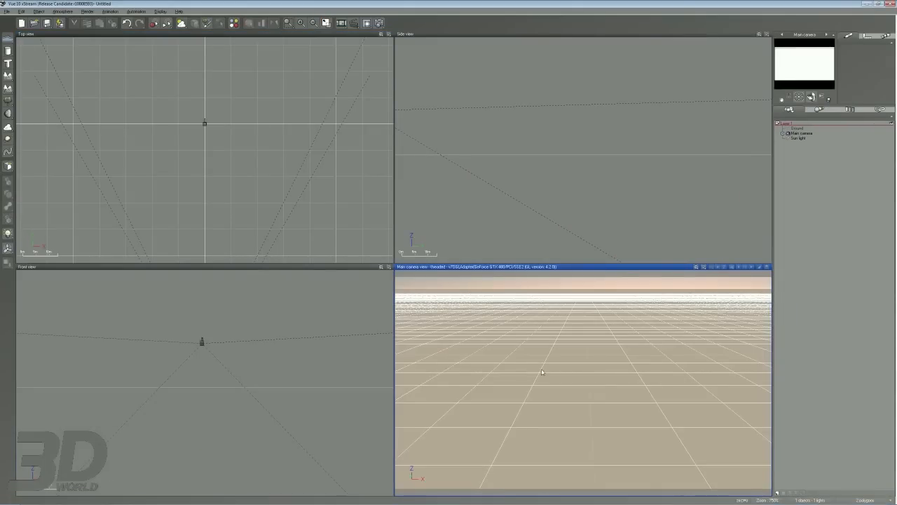
{"action": "right_click_drag", "start_coordinate": [542, 373], "coordinate": [547, 392]}
{"action": "scroll", "coordinate": [544, 386], "scroll_direction": "down", "scroll_amount": 5}
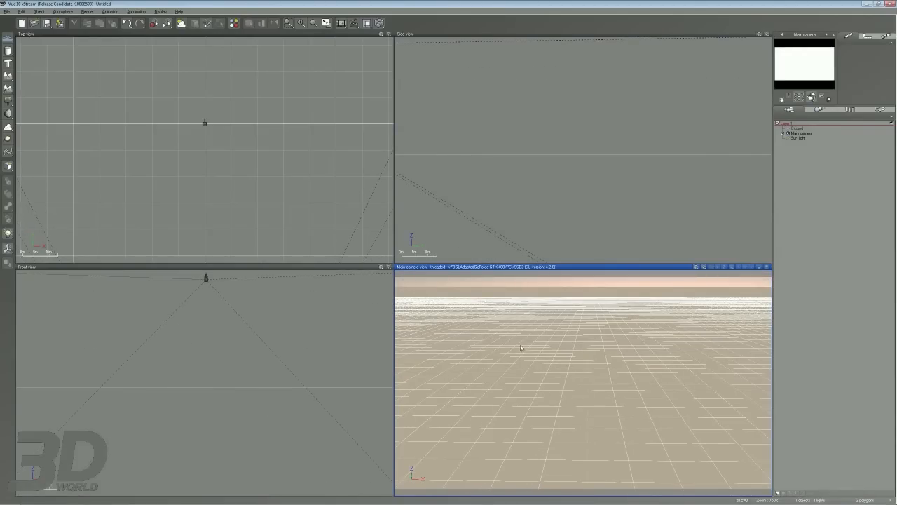
{"action": "left_click", "coordinate": [8, 100]}
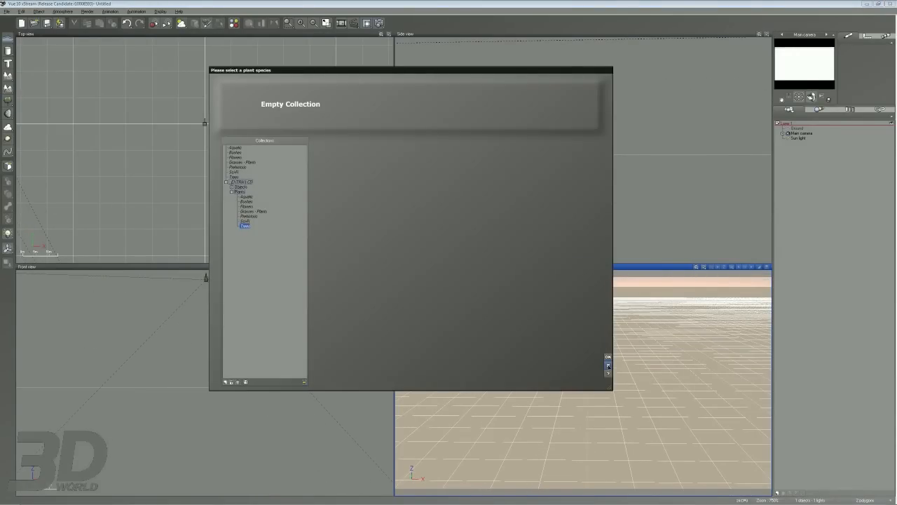
{"action": "left_click", "coordinate": [608, 365]}
{"action": "left_click", "coordinate": [8, 166]}
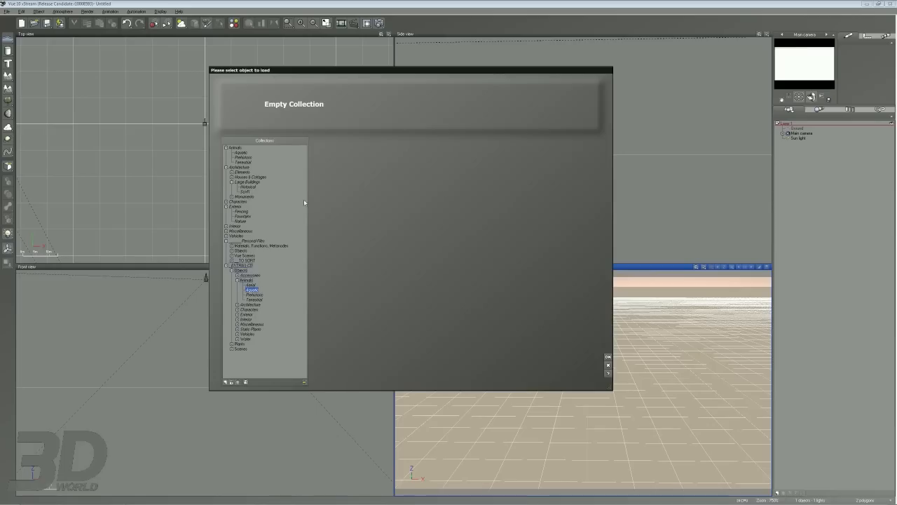
{"action": "left_click", "coordinate": [302, 381]}
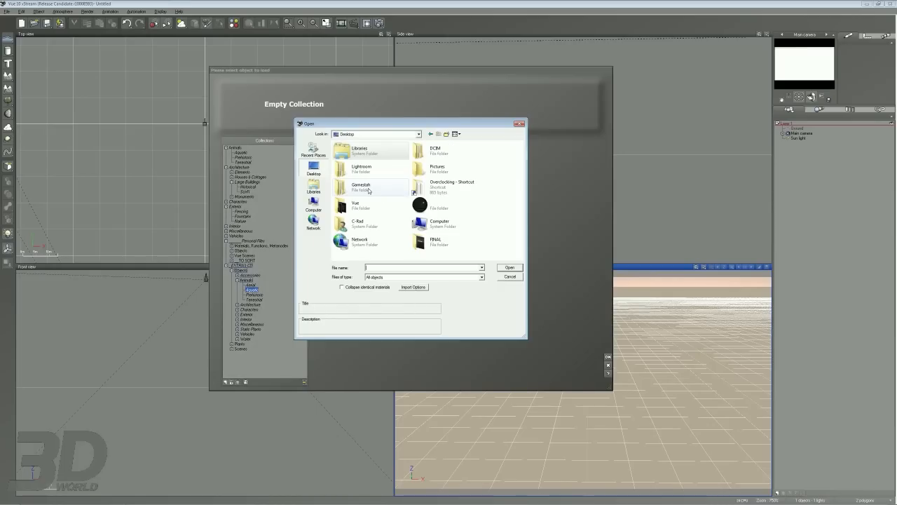
{"action": "double_click", "coordinate": [432, 155]}
{"action": "key", "text": "BackSpace"}
{"action": "key", "text": "Escape"}
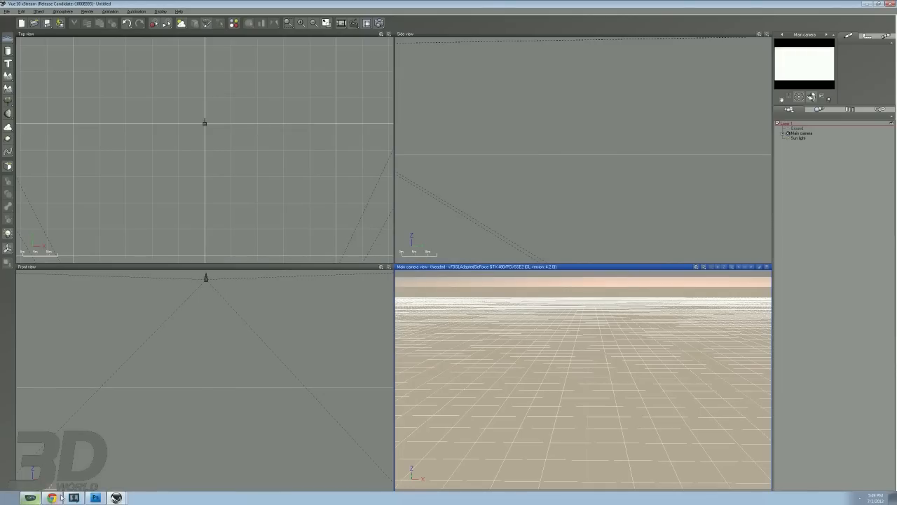
{"action": "key", "text": "F5"}
{"action": "key", "text": "Escape"}
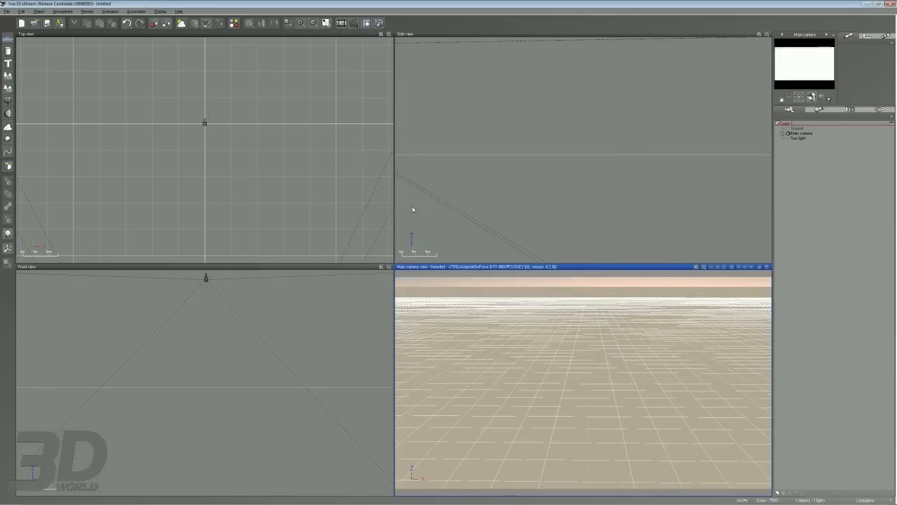
Switch to the Chrome browser.
{"action": "key", "text": "super"}
{"action": "type", "text": "snip"}
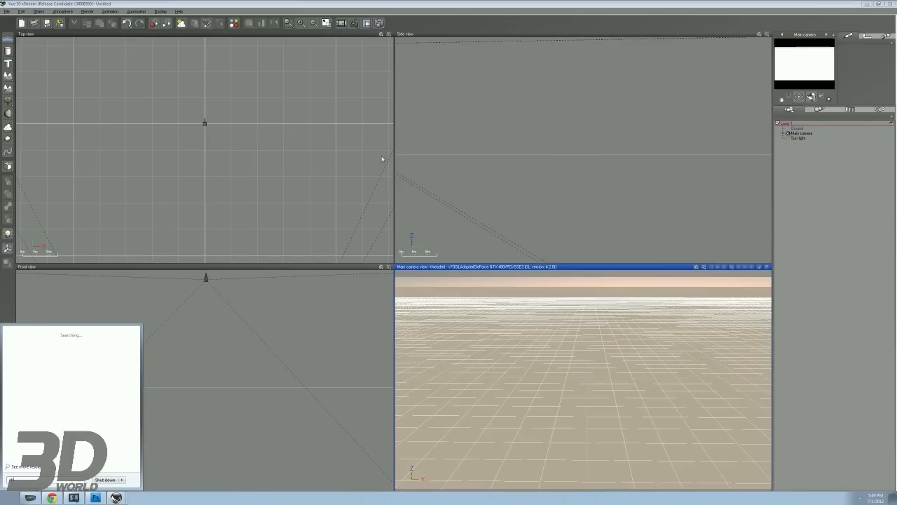
{"action": "key", "text": "Return"}
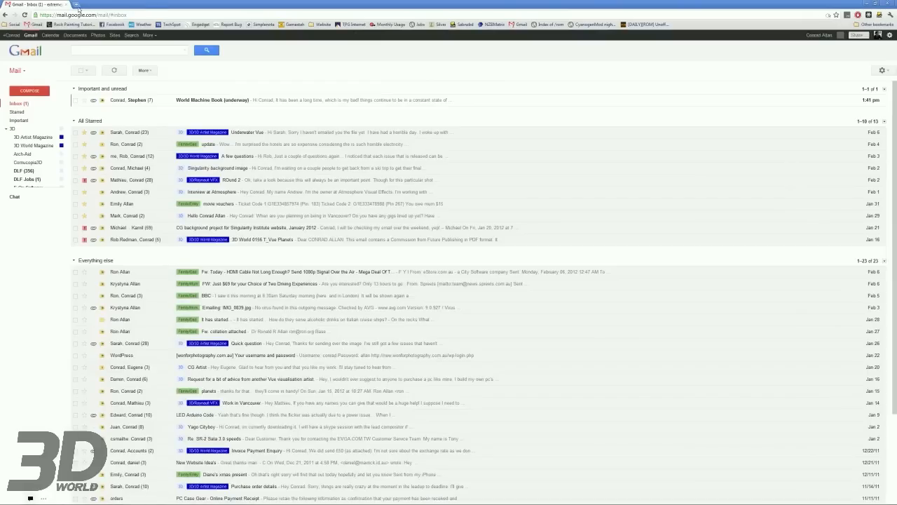
{"action": "left_click", "coordinate": [105, 14]}
{"action": "type", "text": "webjet.com.au"}
{"action": "key", "text": "Return"}
Search Google for "youtube grass e-on software phasing" and open the Vue 10 EcoSystem Phasing video.
{"action": "left_click", "coordinate": [104, 15]}
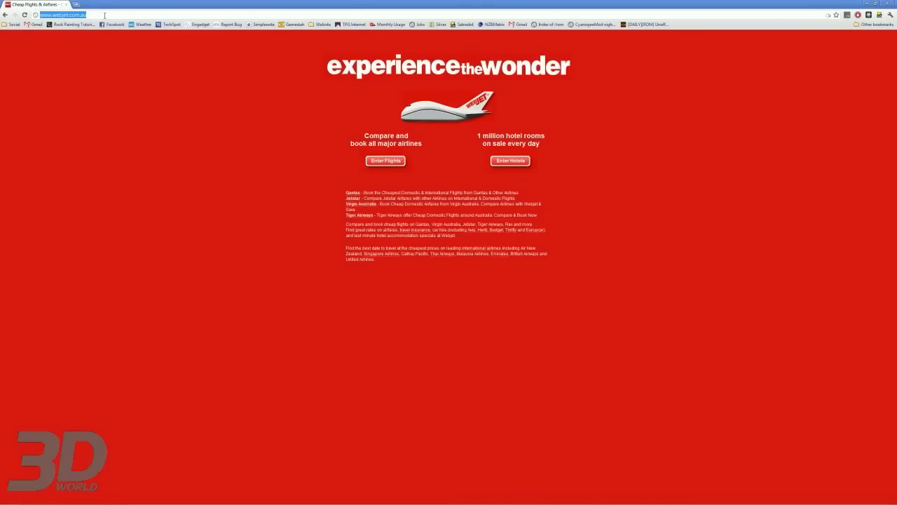
{"action": "type", "text": "youtube grass"}
{"action": "key", "text": "Return"}
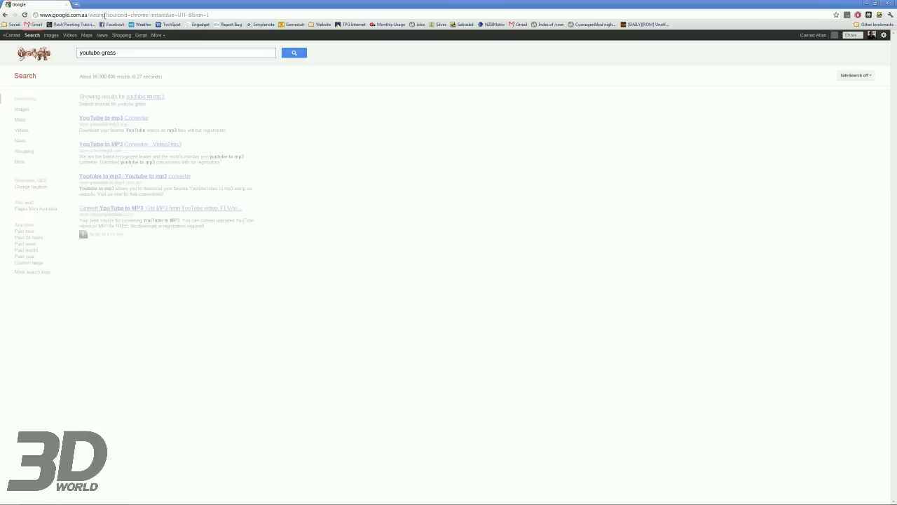
{"action": "type", "text": "e-on software"}
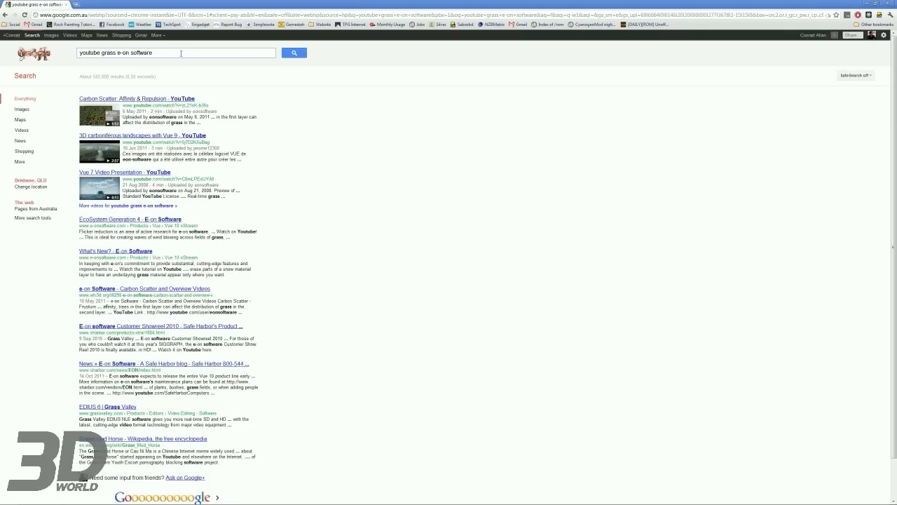
{"action": "type", "text": " phasing"}
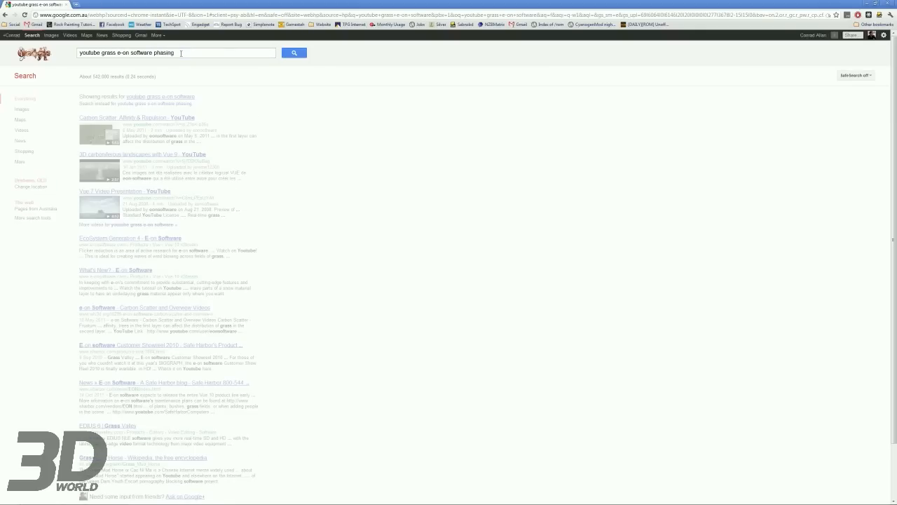
{"action": "left_click", "coordinate": [145, 138]}
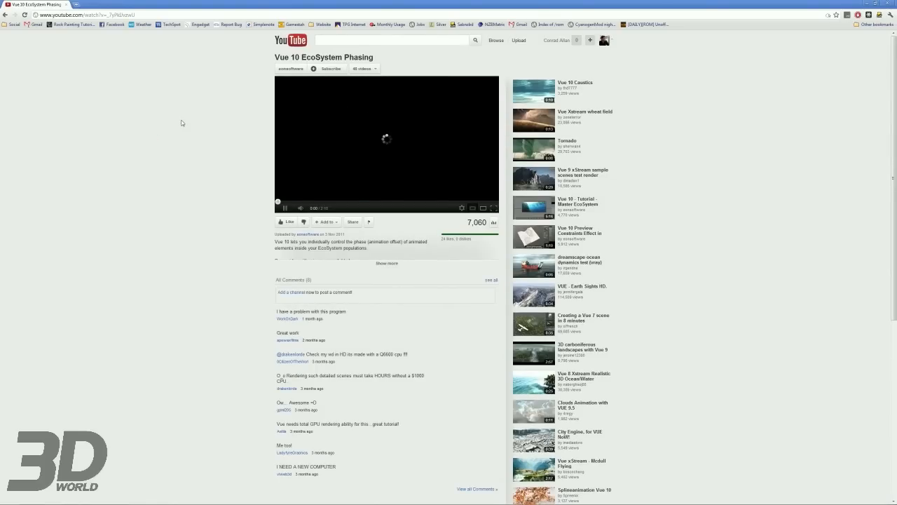
Skim the EcoSystem Phasing video, covering the looped wind animation, repeat animation, variable time offset, variations and re-population.
{"action": "left_click_drag", "start_coordinate": [275, 57], "coordinate": [373, 58]}
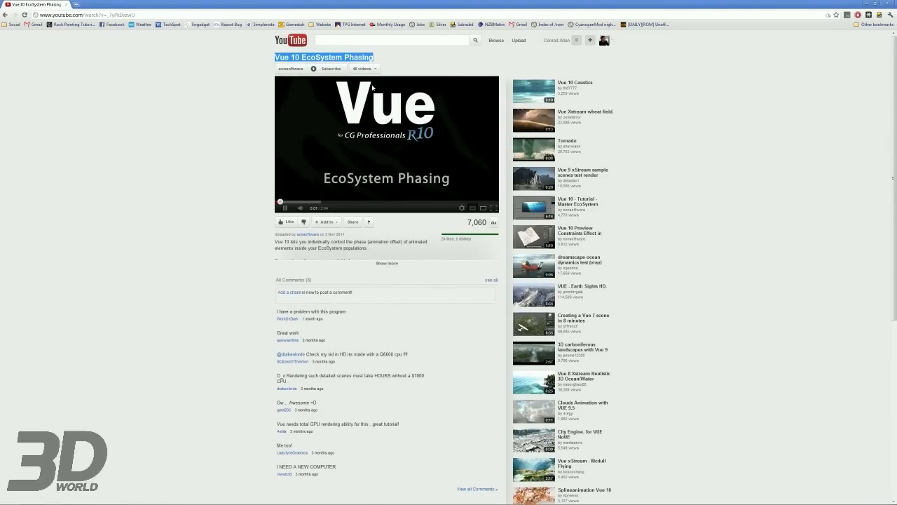
{"action": "left_click", "coordinate": [203, 104]}
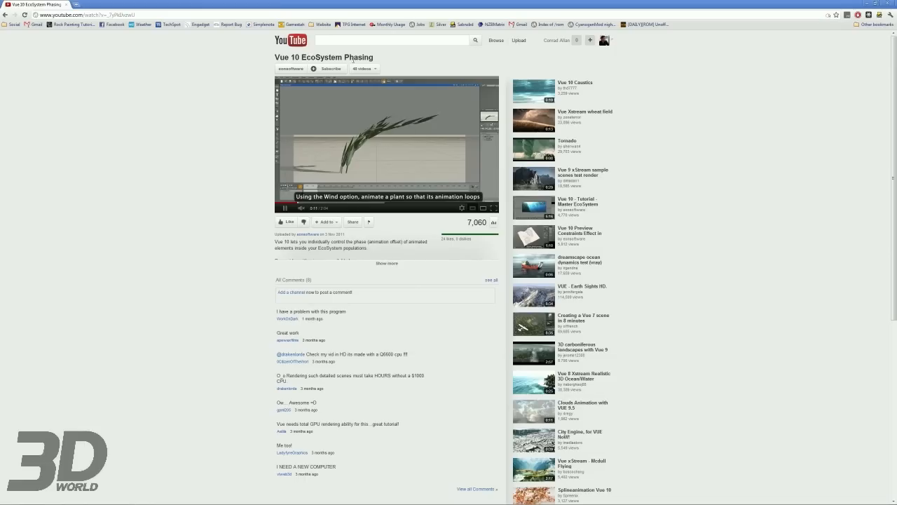
{"action": "left_click_drag", "start_coordinate": [280, 58], "coordinate": [374, 58]}
{"action": "left_click", "coordinate": [389, 60]}
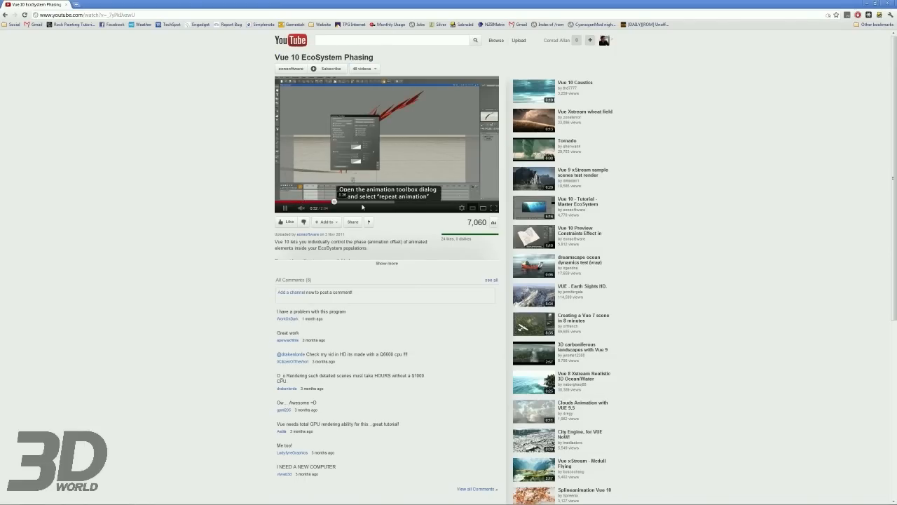
{"action": "left_click", "coordinate": [340, 202]}
{"action": "left_click", "coordinate": [368, 202]}
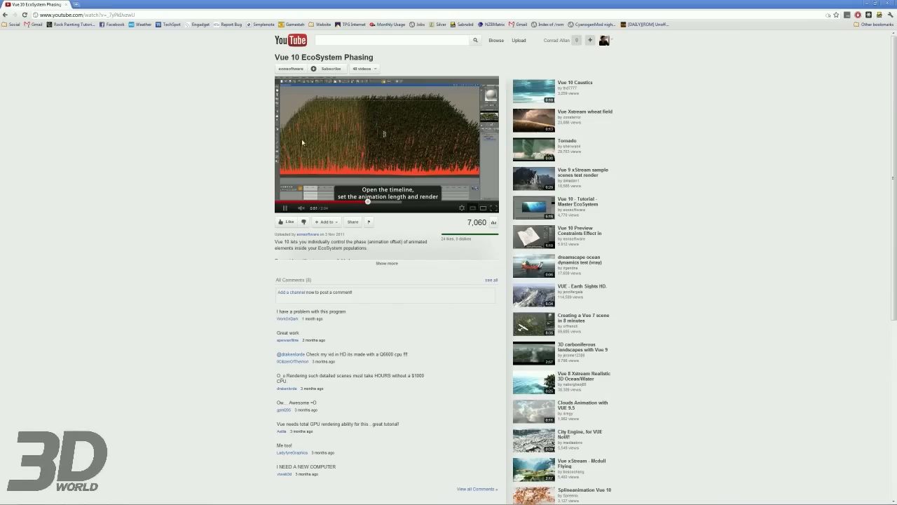
{"action": "left_click", "coordinate": [400, 202]}
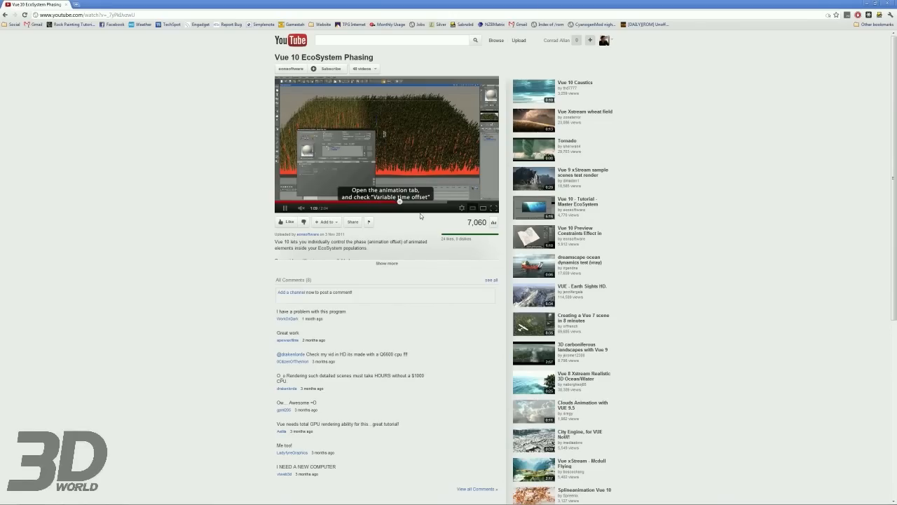
{"action": "left_click", "coordinate": [421, 202]}
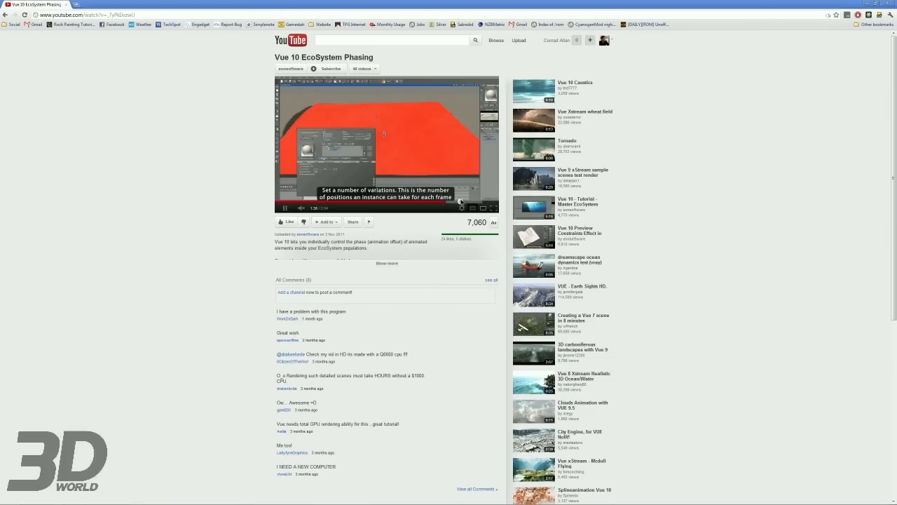
{"action": "left_click", "coordinate": [460, 202]}
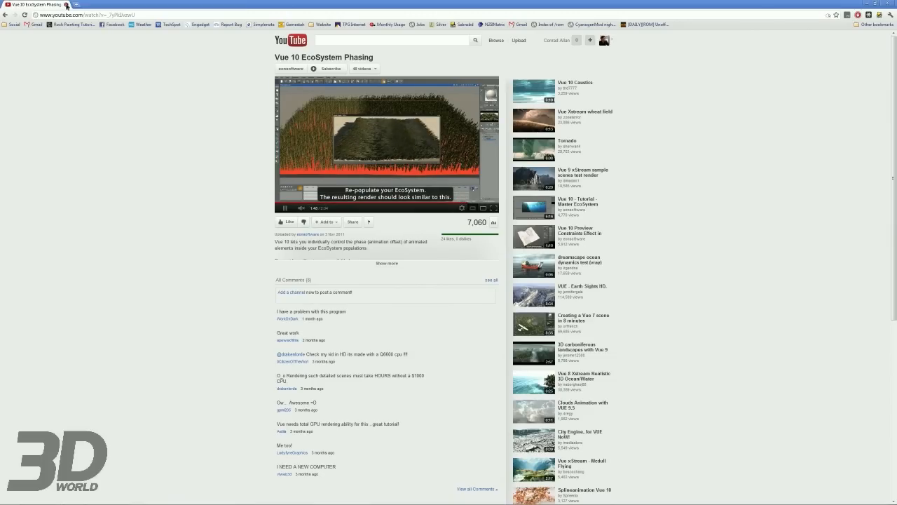
Close the video page and the untitled Vue scene, and return to the Grass material in the Singularity scene.
{"action": "left_click", "coordinate": [67, 5]}
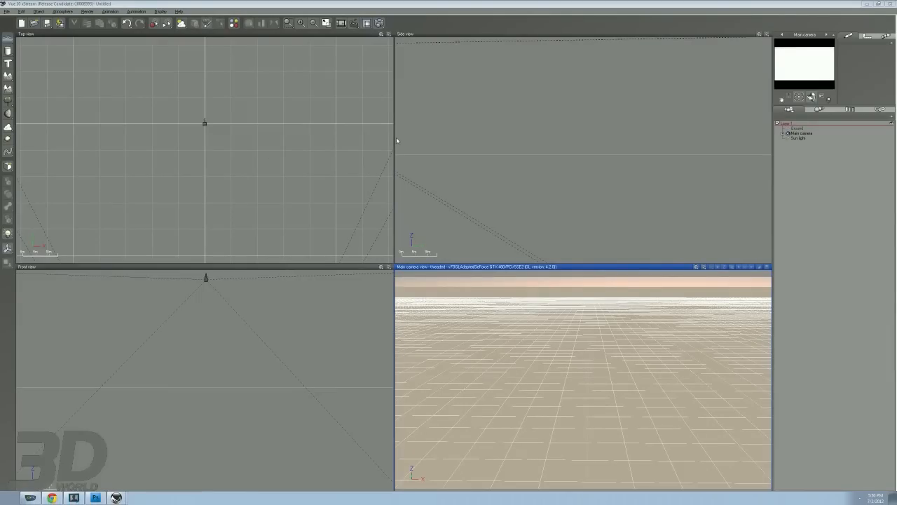
{"action": "left_click", "coordinate": [891, 4]}
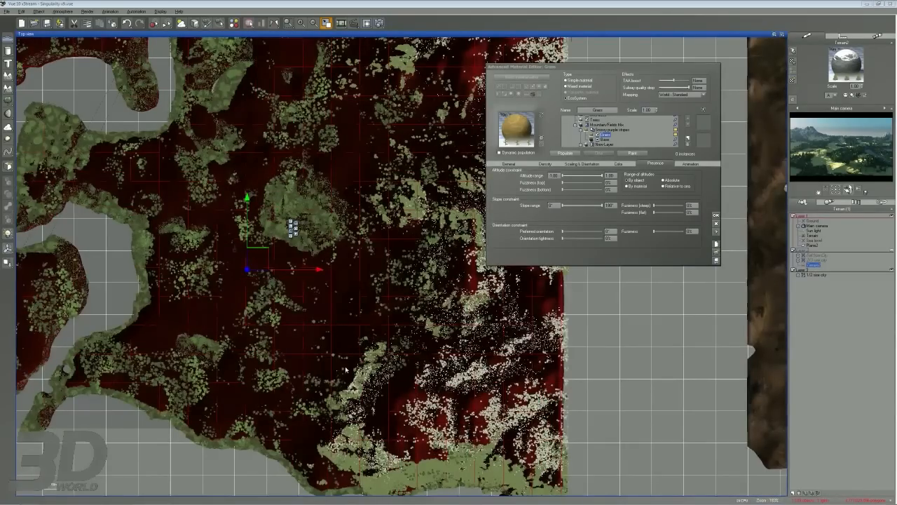
{"action": "left_click", "coordinate": [637, 250]}
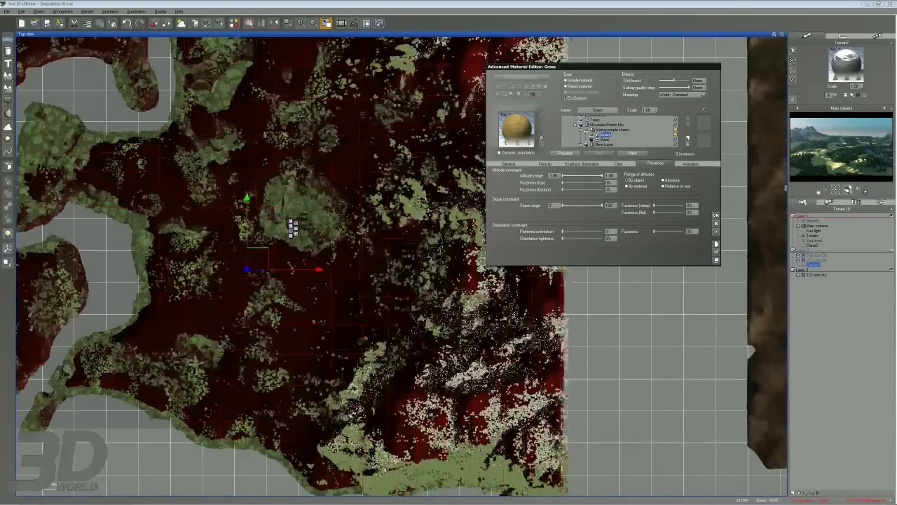
Show the Grass ecosystem's general settings and select the Underwater Grass item in its population.
{"action": "left_click_drag", "start_coordinate": [603, 67], "coordinate": [444, 69]}
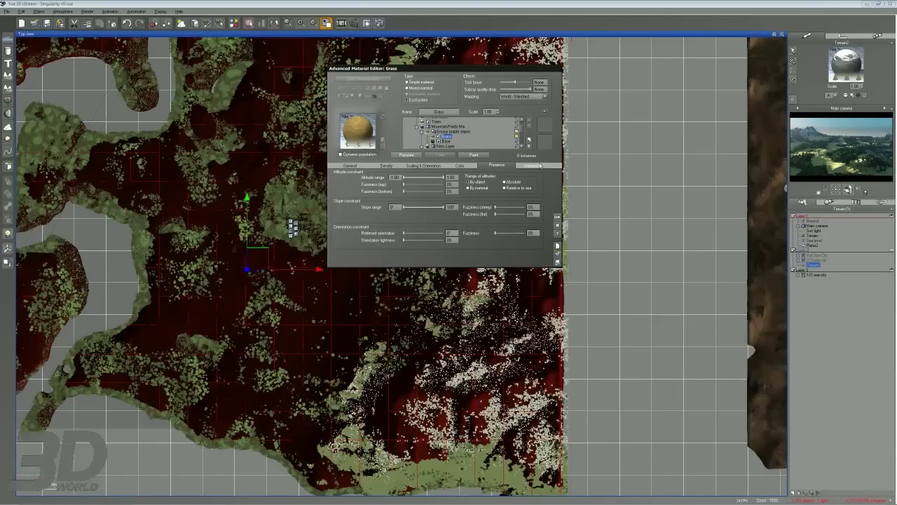
{"action": "left_click", "coordinate": [349, 165]}
{"action": "left_click", "coordinate": [419, 195]}
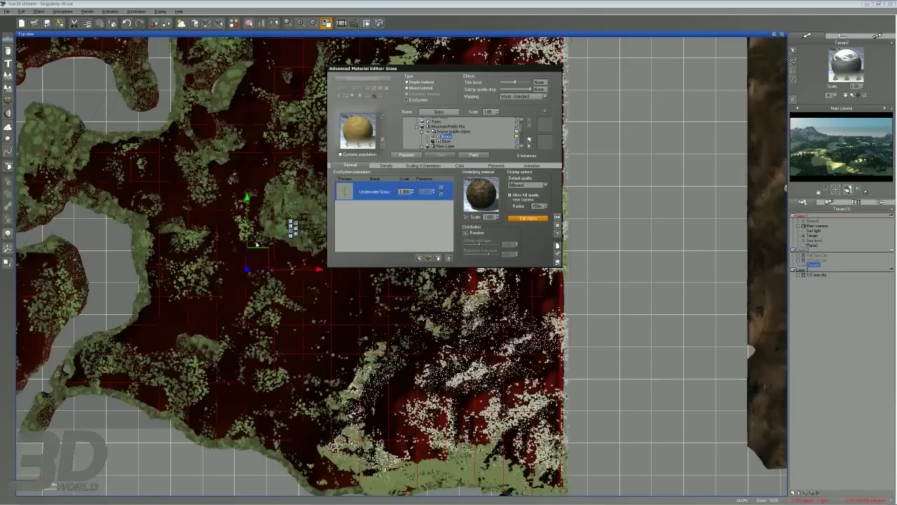
{"action": "mouse_move", "coordinate": [611, 165]}
{"action": "left_mouse_down"}
{"action": "mouse_move", "coordinate": [624, 262]}
{"action": "mouse_move", "coordinate": [722, 190]}
{"action": "left_mouse_up"}
{"action": "left_click_drag", "start_coordinate": [636, 176], "coordinate": [683, 189]}
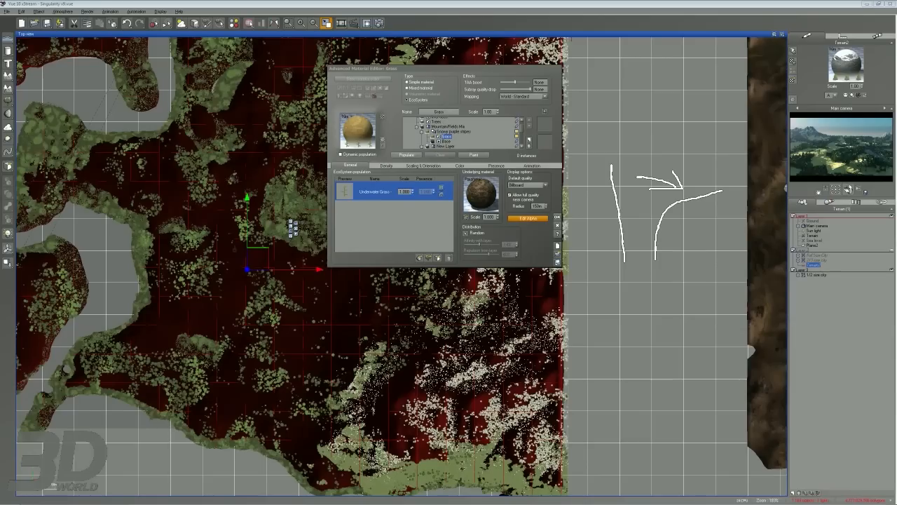
Show the Grass ecosystem's animation settings, covering the time offset range and number of variations.
{"action": "mouse_move", "coordinate": [656, 220]}
{"action": "left_mouse_down"}
{"action": "mouse_move", "coordinate": [636, 206]}
{"action": "mouse_move", "coordinate": [639, 229]}
{"action": "left_mouse_up"}
{"action": "key", "text": "Escape"}
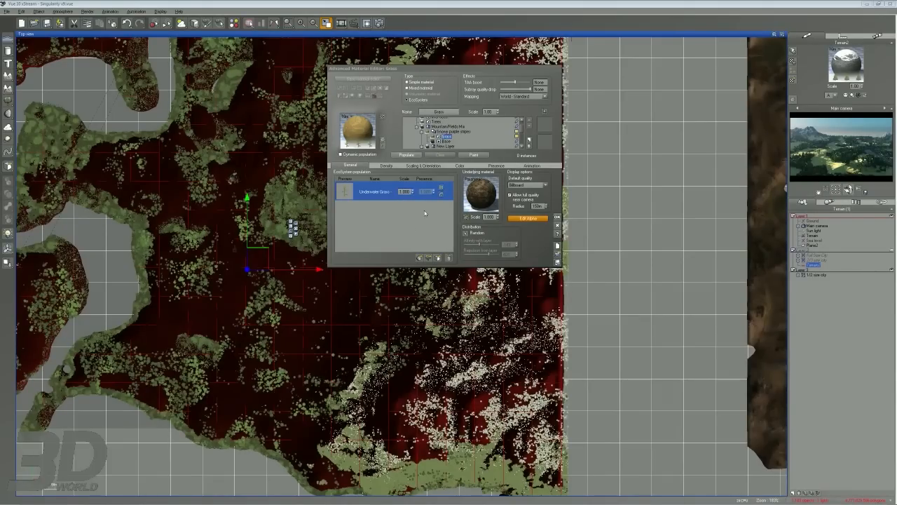
{"action": "left_click", "coordinate": [534, 165]}
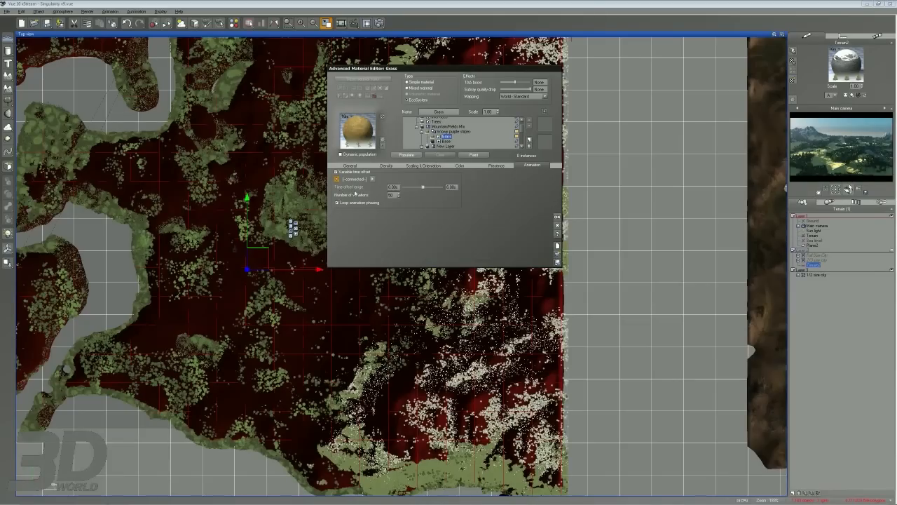
{"action": "left_click", "coordinate": [393, 188]}
{"action": "left_click", "coordinate": [451, 187]}
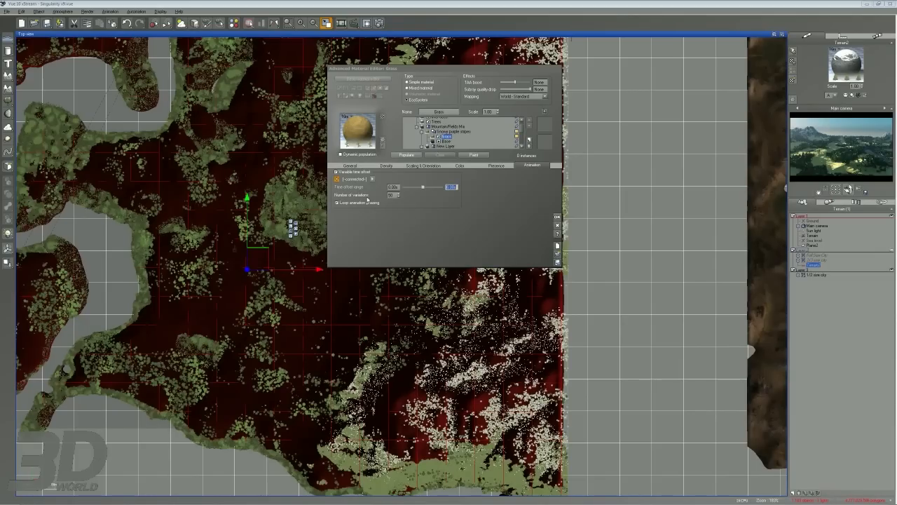
{"action": "key", "text": "Tab"}
Inspect the noise function that drives the Grass ecosystem's variable time offset, then return to the material.
{"action": "left_click", "coordinate": [372, 179]}
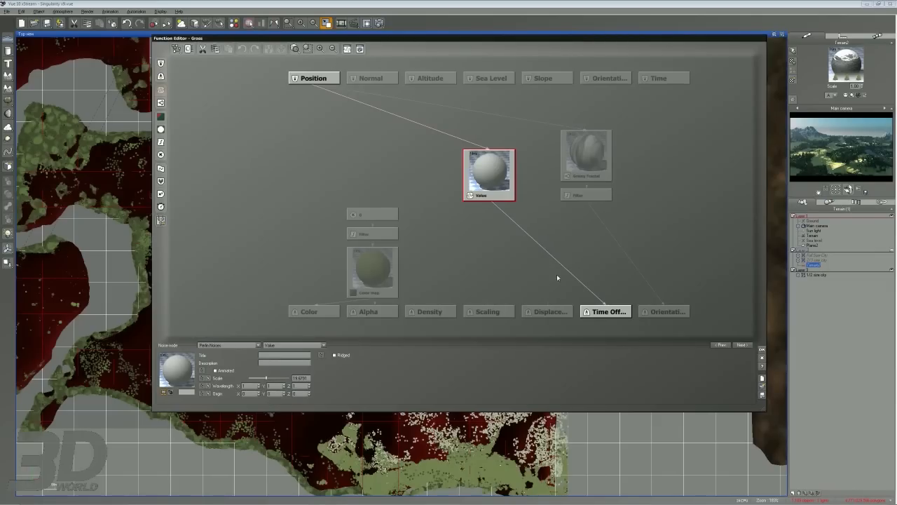
{"action": "left_click", "coordinate": [762, 349]}
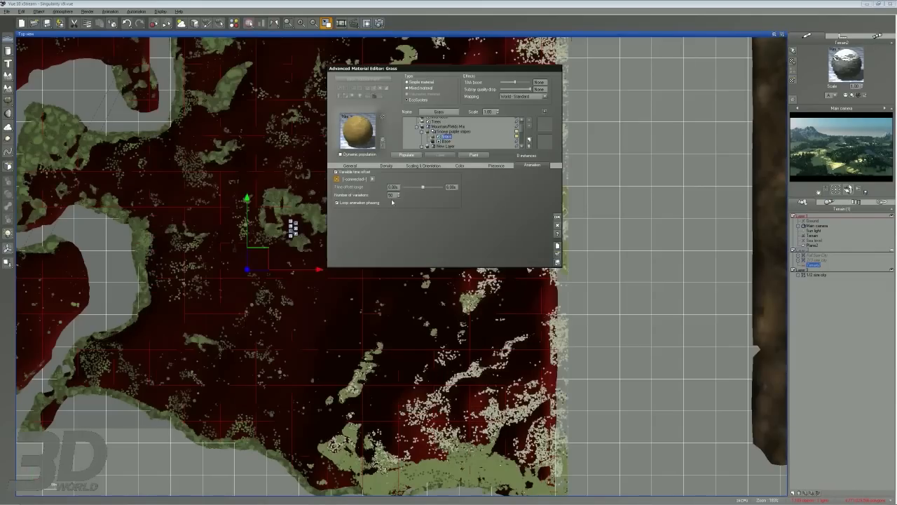
{"action": "left_click", "coordinate": [372, 179]}
{"action": "left_click", "coordinate": [762, 349]}
Replace the time offset function with a new one, adding a noise node and connecting it to the Time Offset output.
{"action": "left_click", "coordinate": [337, 179]}
{"action": "left_click", "coordinate": [338, 179]}
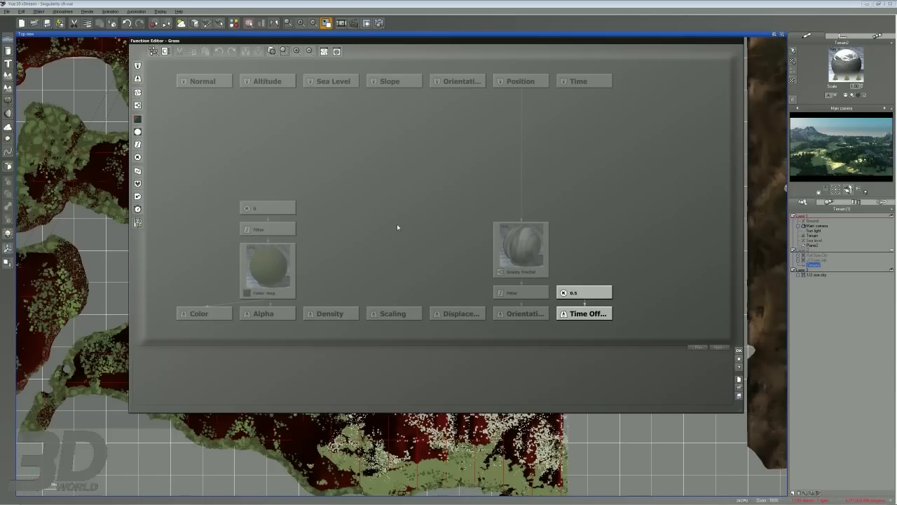
{"action": "left_click_drag", "start_coordinate": [600, 295], "coordinate": [431, 147]}
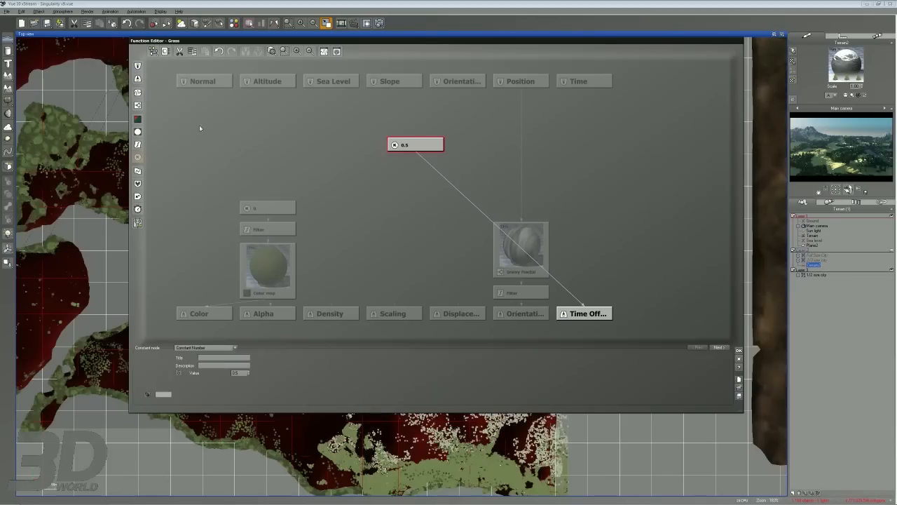
{"action": "left_click", "coordinate": [331, 165]}
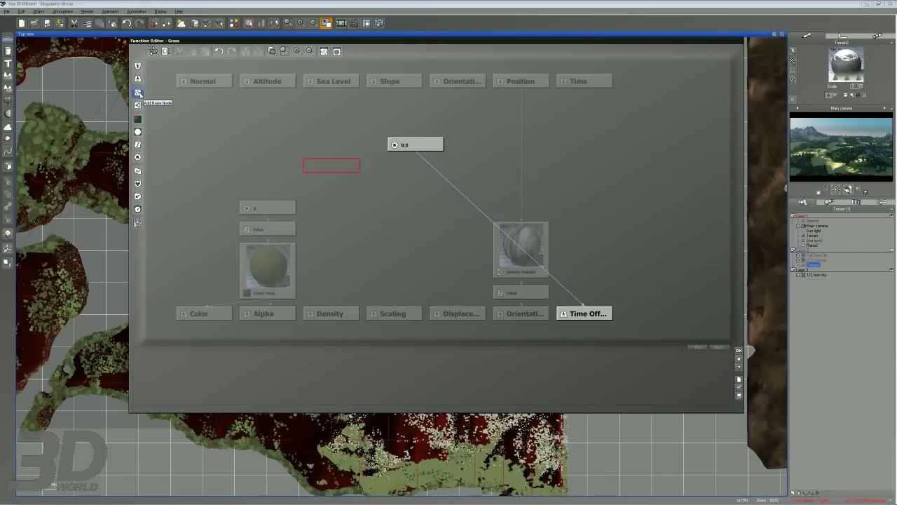
{"action": "left_click", "coordinate": [138, 93]}
{"action": "left_click_drag", "start_coordinate": [341, 171], "coordinate": [404, 214]}
{"action": "left_click", "coordinate": [421, 146]}
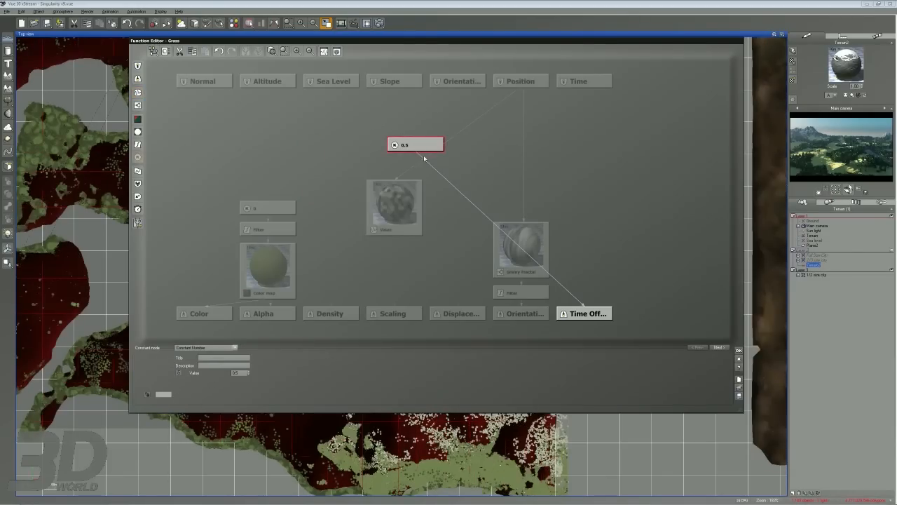
{"action": "left_click_drag", "start_coordinate": [419, 155], "coordinate": [410, 219]}
{"action": "left_click", "coordinate": [411, 213]}
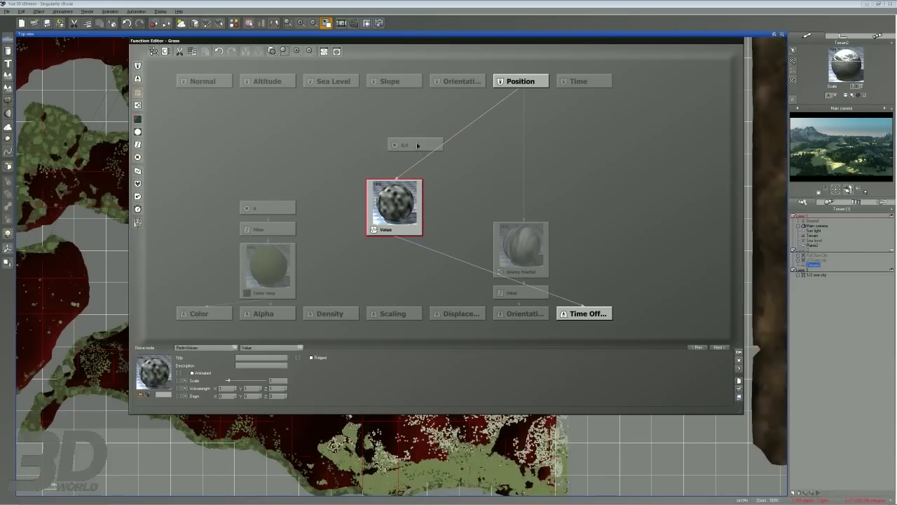
Delete the unused 0.5 constant node, raise the noise node's scale to about 1.5 and accept the function.
{"action": "left_click_drag", "start_coordinate": [417, 145], "coordinate": [384, 146]}
{"action": "key", "text": "Delete"}
{"action": "left_click_drag", "start_coordinate": [376, 215], "coordinate": [461, 178]}
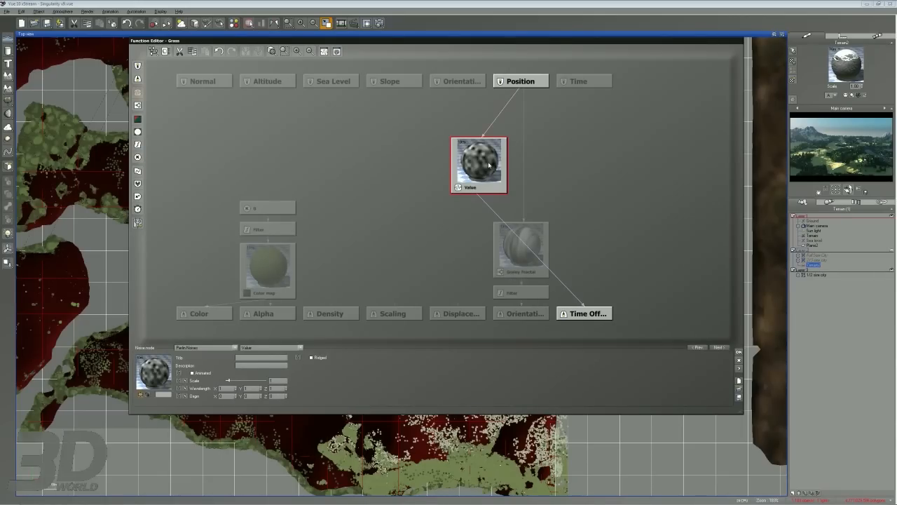
{"action": "left_click_drag", "start_coordinate": [243, 380], "coordinate": [248, 379]}
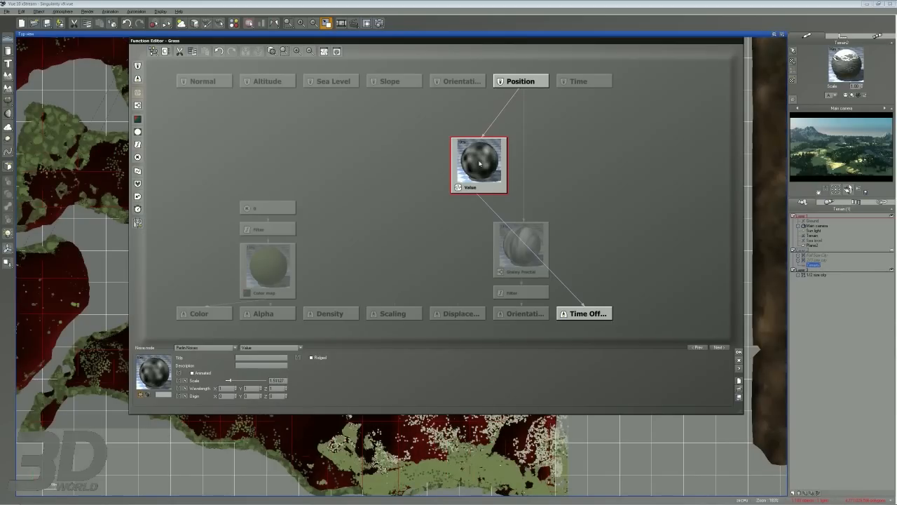
{"action": "left_click", "coordinate": [739, 352]}
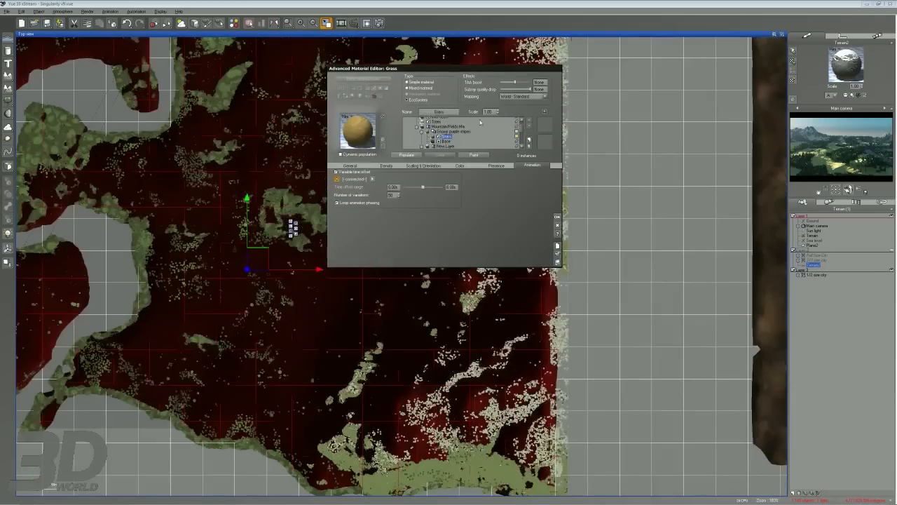
Clear the populations of the Trees and river trees ecosystem layers.
{"action": "left_click", "coordinate": [435, 129]}
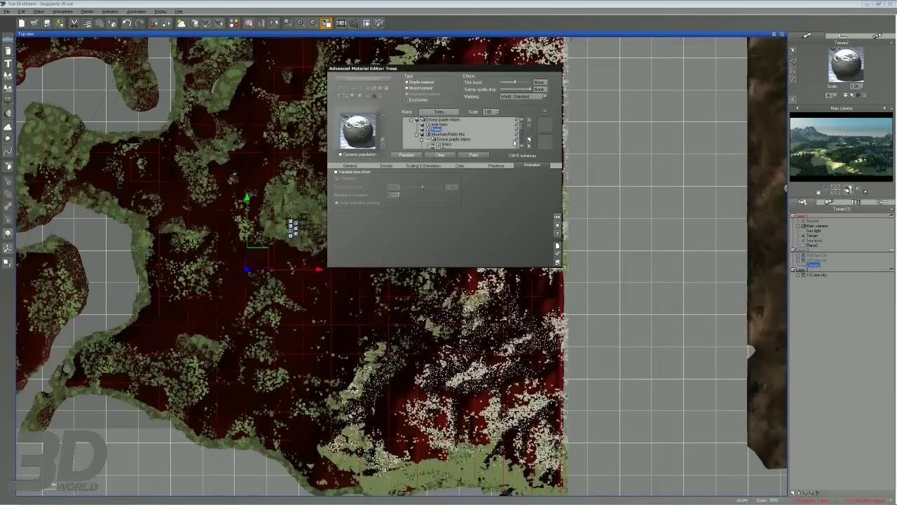
{"action": "left_click", "coordinate": [437, 154]}
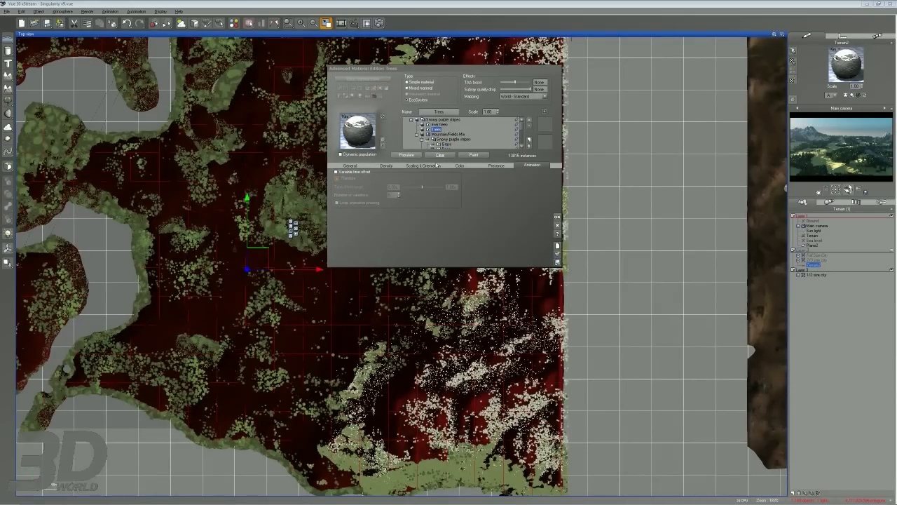
{"action": "left_click", "coordinate": [439, 124]}
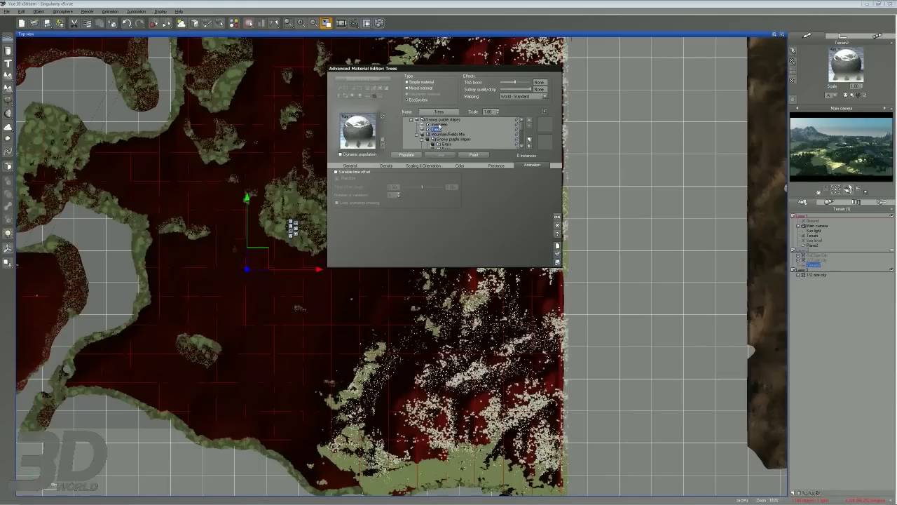
{"action": "left_click", "coordinate": [438, 155]}
Set the Grass layer's overall scaling to about 4.6 and populate it.
{"action": "scroll", "coordinate": [523, 131], "scroll_direction": "down", "scroll_amount": 1}
{"action": "scroll", "coordinate": [523, 130], "scroll_direction": "down", "scroll_amount": 1}
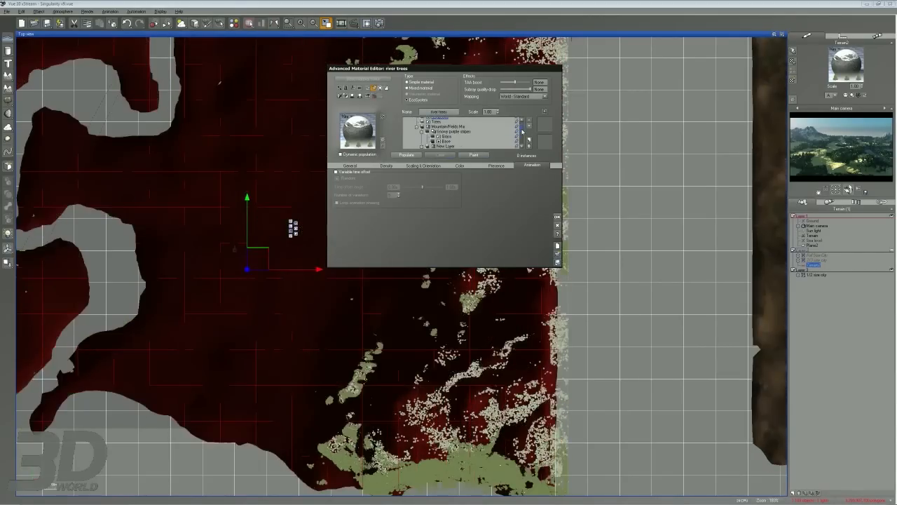
{"action": "left_click", "coordinate": [449, 136]}
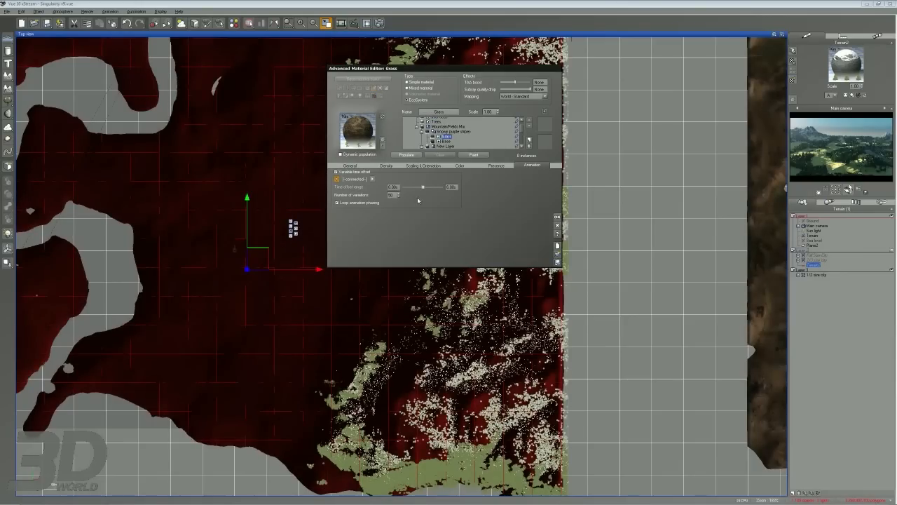
{"action": "left_click", "coordinate": [423, 166]}
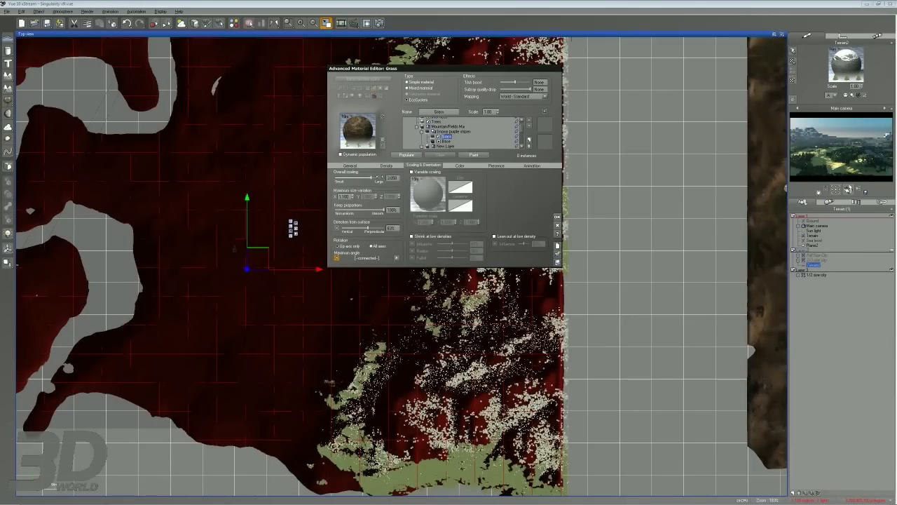
{"action": "left_click_drag", "start_coordinate": [379, 177], "coordinate": [383, 176]}
{"action": "left_click", "coordinate": [408, 156]}
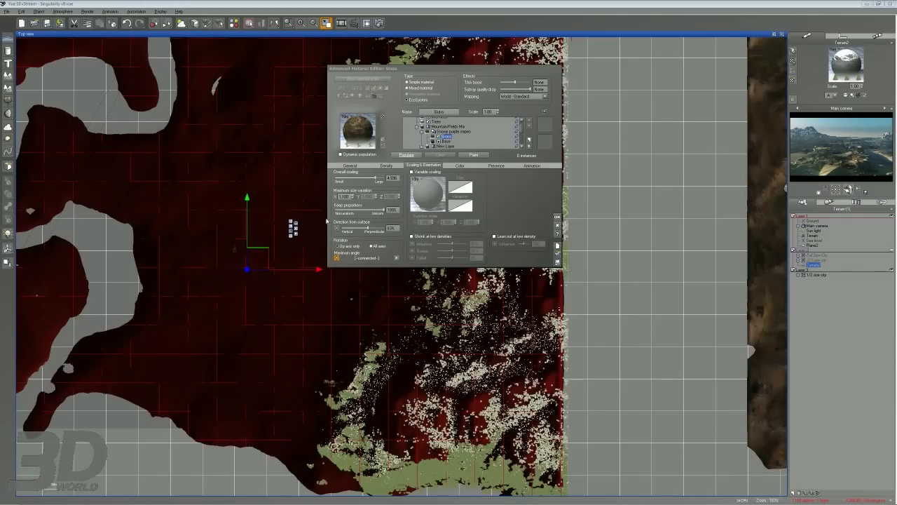
Move the material editor off the terrain and inspect the populated grass instances up close from above.
{"action": "left_click_drag", "start_coordinate": [383, 69], "coordinate": [490, 68]}
{"action": "right_click_drag", "start_coordinate": [229, 165], "coordinate": [248, 195]}
{"action": "scroll", "coordinate": [257, 180], "scroll_direction": "up", "scroll_amount": 5}
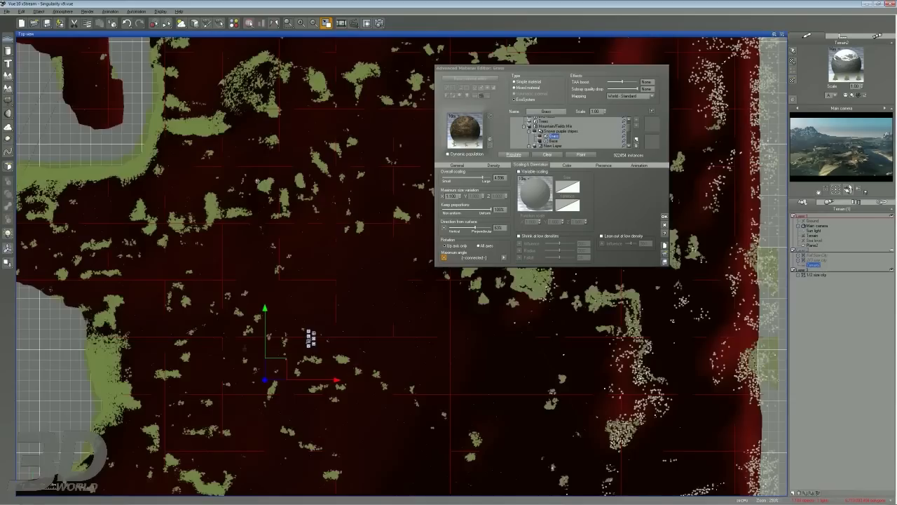
{"action": "scroll", "coordinate": [269, 190], "scroll_direction": "up", "scroll_amount": 6}
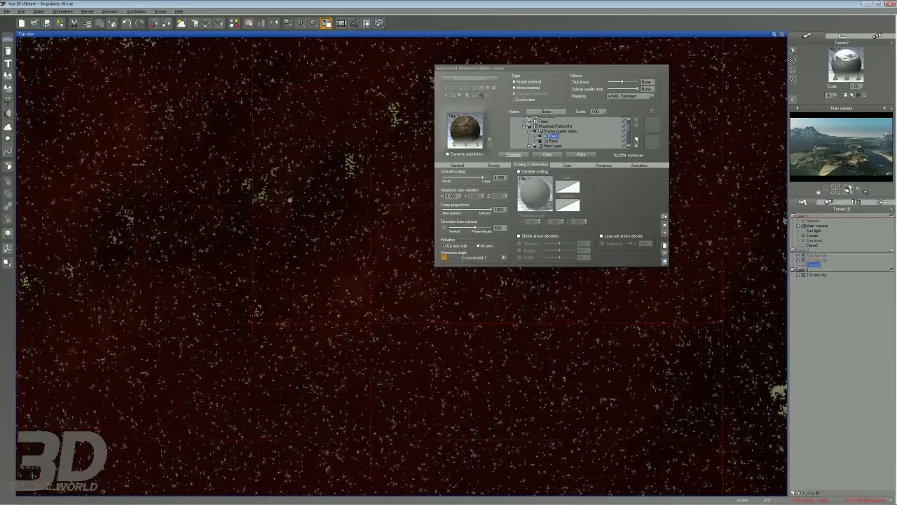
{"action": "scroll", "coordinate": [303, 206], "scroll_direction": "up", "scroll_amount": 4}
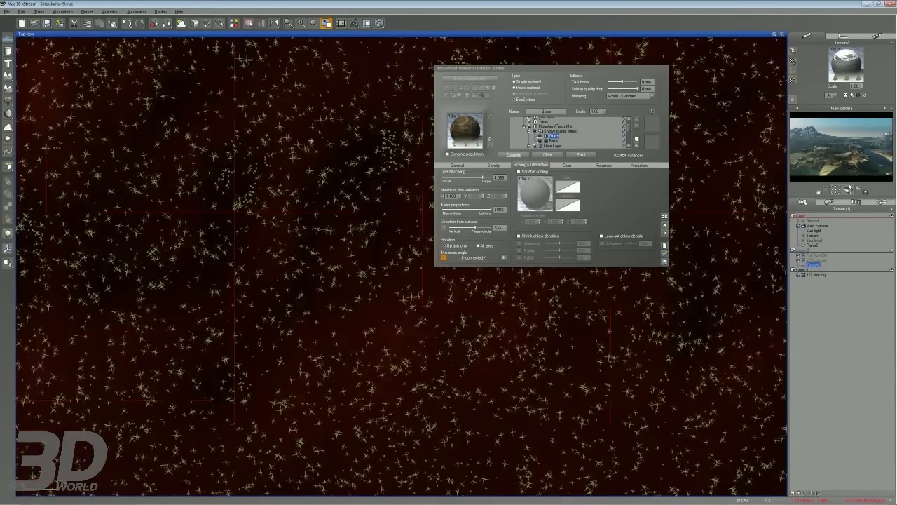
Restore the four-view layout and frame a low close-up of the grass plants in the main camera view.
{"action": "double_click", "coordinate": [273, 34]}
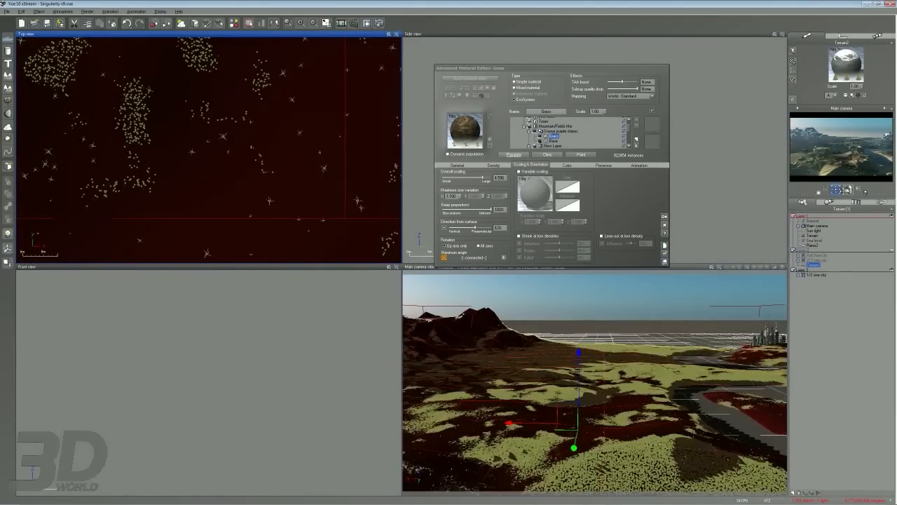
{"action": "right_click_drag", "start_coordinate": [620, 408], "coordinate": [622, 393]}
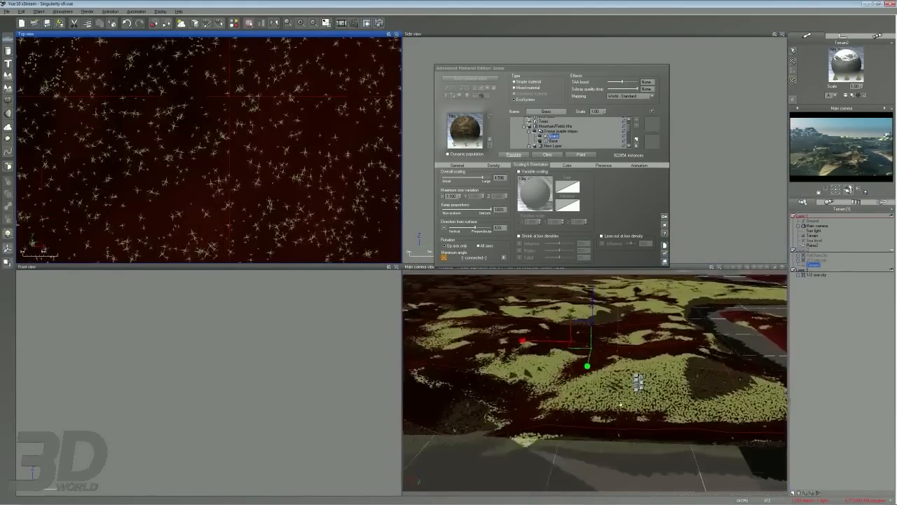
{"action": "scroll", "coordinate": [623, 392], "scroll_direction": "up", "scroll_amount": 10}
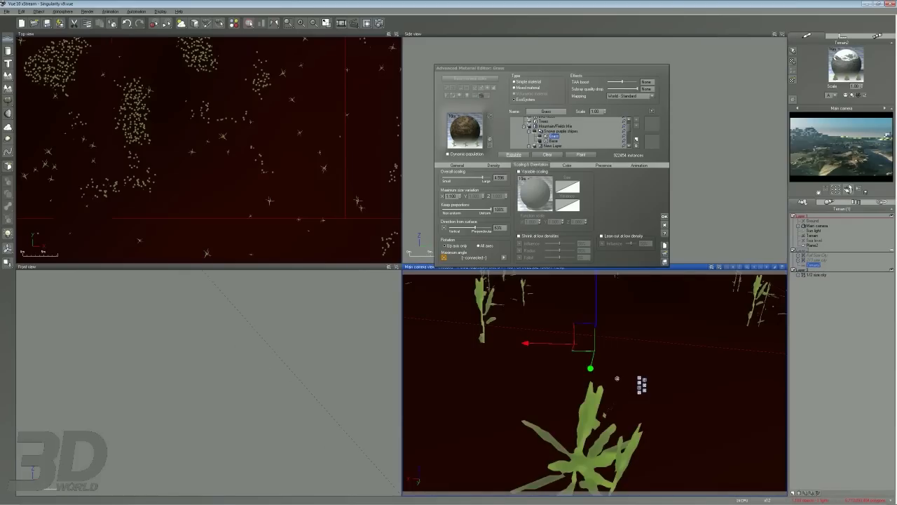
{"action": "scroll", "coordinate": [616, 379], "scroll_direction": "down", "scroll_amount": 10}
{"action": "right_click_drag", "start_coordinate": [588, 375], "coordinate": [630, 358]}
{"action": "scroll", "coordinate": [630, 358], "scroll_direction": "up", "scroll_amount": 8}
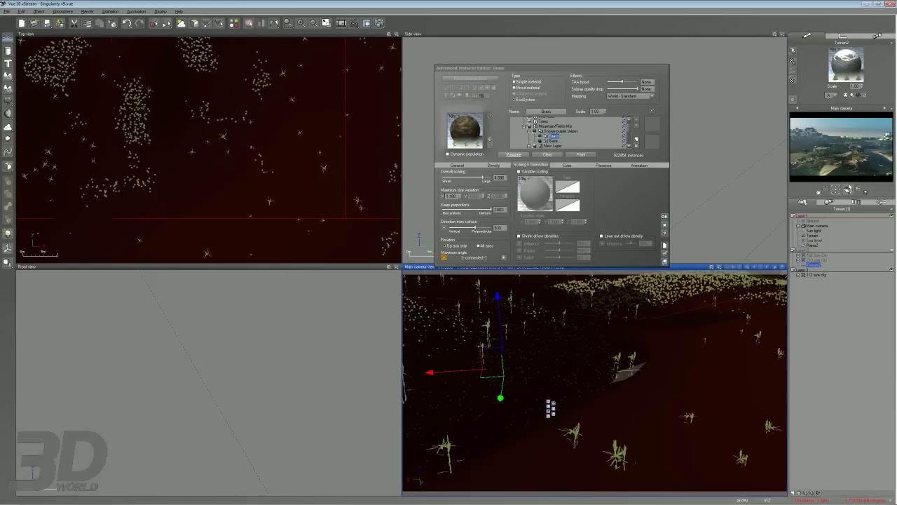
{"action": "scroll", "coordinate": [611, 372], "scroll_direction": "down", "scroll_amount": 2}
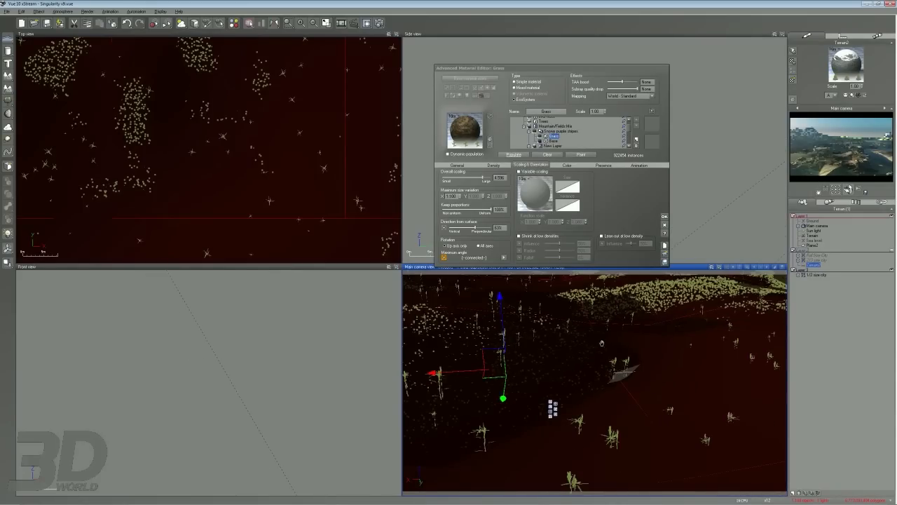
{"action": "right_click_drag", "start_coordinate": [601, 343], "coordinate": [611, 349]}
Render the main camera view with the Final quality preset.
{"action": "key", "text": "ctrl+F9"}
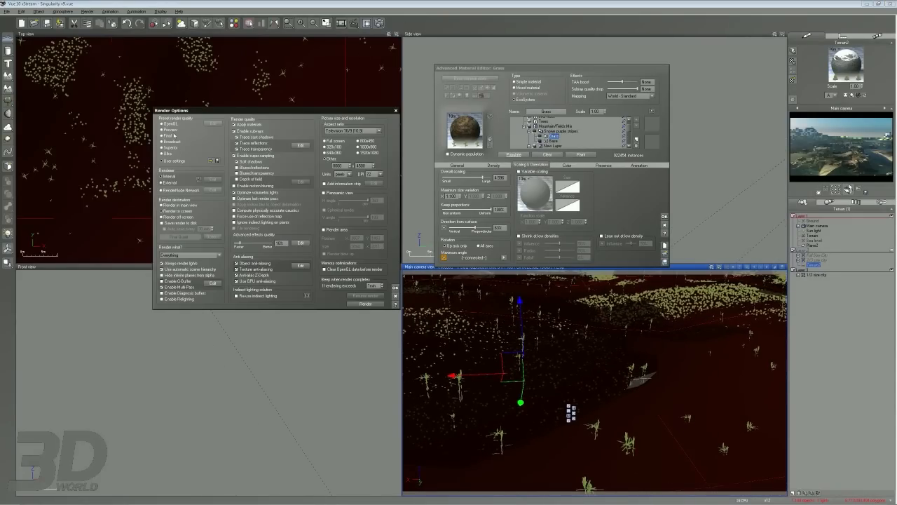
{"action": "left_click", "coordinate": [173, 135]}
{"action": "left_click", "coordinate": [362, 305]}
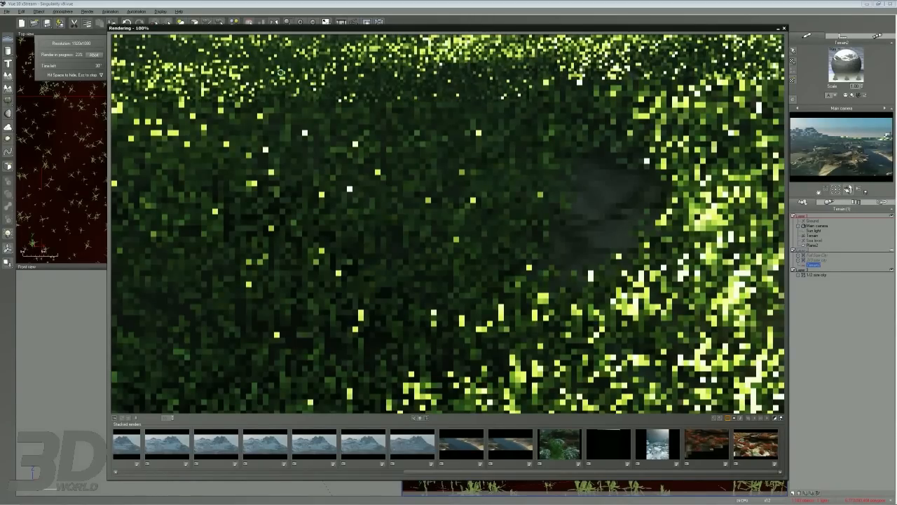
Examine the grass render, outlining the edge of the shaded area and three separate grass patches.
{"action": "left_click_drag", "start_coordinate": [171, 53], "coordinate": [360, 80]}
{"action": "mouse_move", "coordinate": [463, 65]}
{"action": "left_mouse_down"}
{"action": "mouse_move", "coordinate": [586, 91]}
{"action": "mouse_move", "coordinate": [636, 136]}
{"action": "left_mouse_up"}
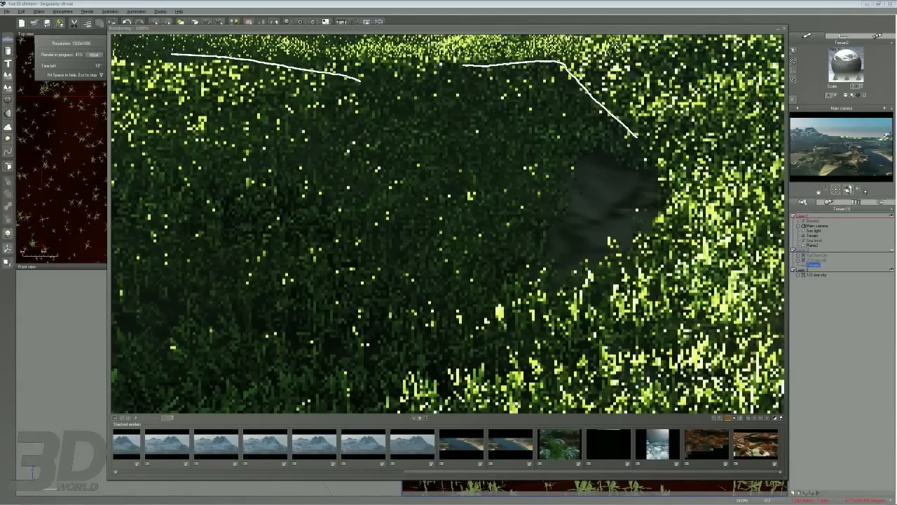
{"action": "key", "text": "Escape"}
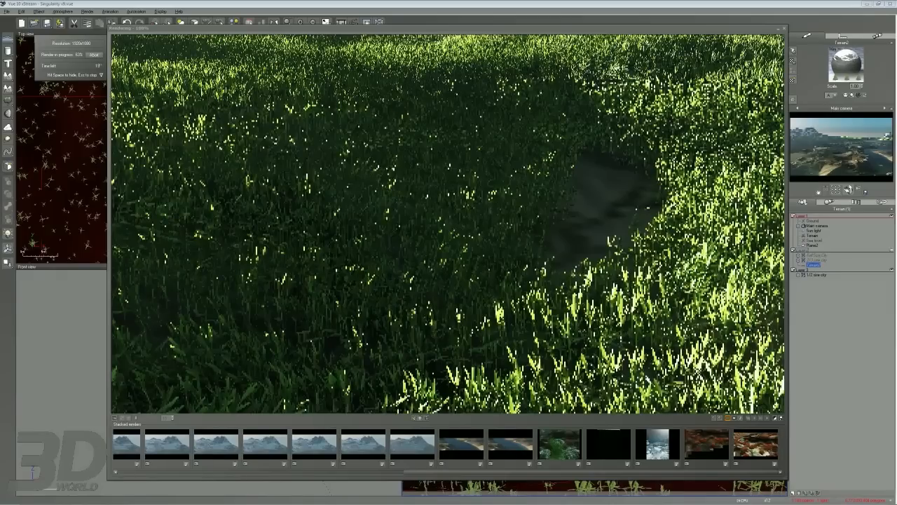
{"action": "mouse_move", "coordinate": [295, 250]}
{"action": "left_mouse_down"}
{"action": "mouse_move", "coordinate": [195, 256]}
{"action": "mouse_move", "coordinate": [139, 184]}
{"action": "mouse_move", "coordinate": [290, 211]}
{"action": "mouse_move", "coordinate": [294, 248]}
{"action": "left_mouse_up"}
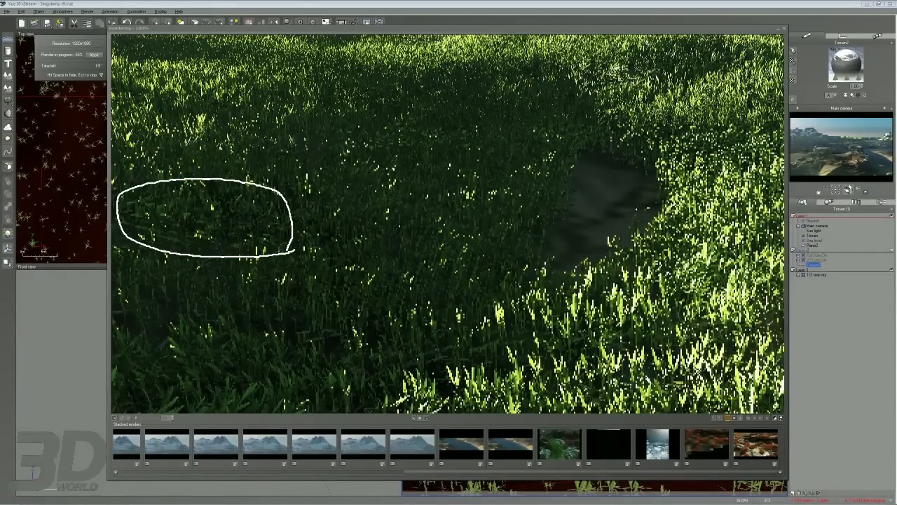
{"action": "mouse_move", "coordinate": [349, 370]}
{"action": "left_mouse_down"}
{"action": "mouse_move", "coordinate": [430, 322]}
{"action": "mouse_move", "coordinate": [552, 361]}
{"action": "mouse_move", "coordinate": [356, 381]}
{"action": "mouse_move", "coordinate": [351, 363]}
{"action": "left_mouse_up"}
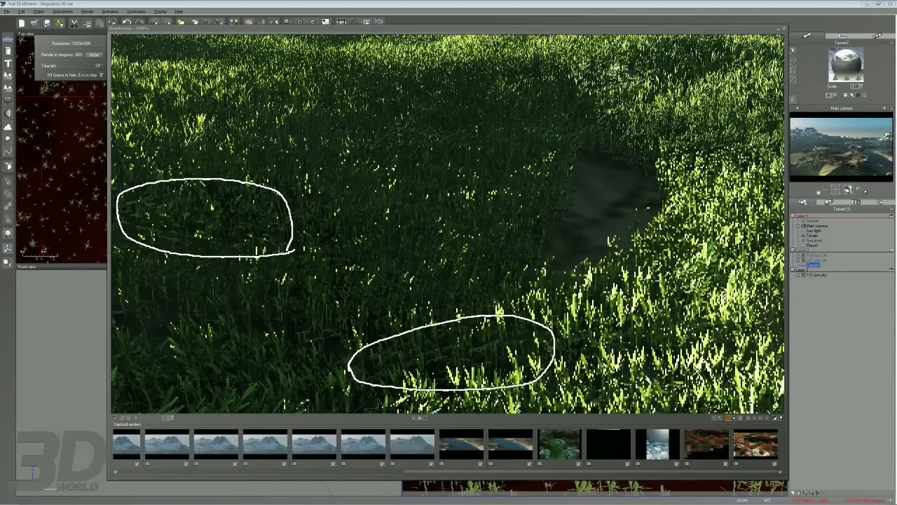
{"action": "mouse_move", "coordinate": [607, 40]}
{"action": "left_mouse_down"}
{"action": "mouse_move", "coordinate": [694, 146]}
{"action": "mouse_move", "coordinate": [667, 41]}
{"action": "mouse_move", "coordinate": [622, 33]}
{"action": "left_mouse_up"}
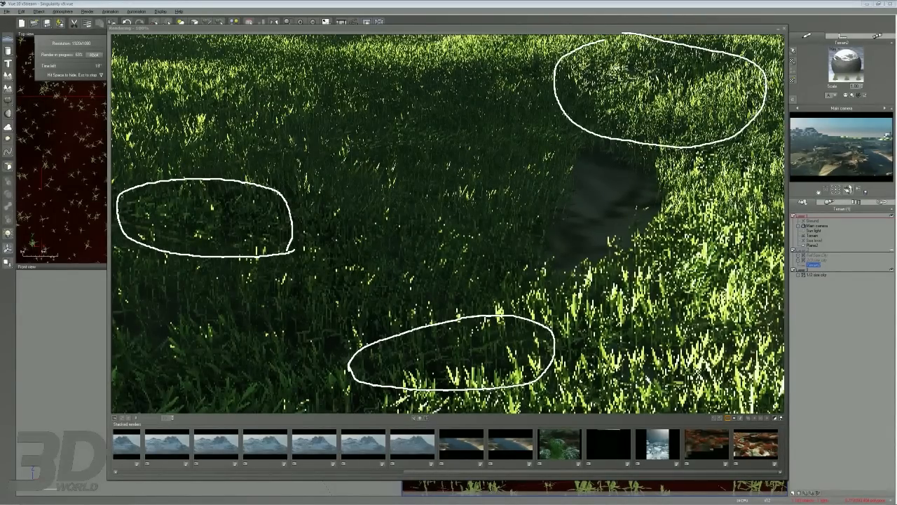
Clear the earlier outlines and examine the shaded upper grass in the render, marking two roughly parallel curved lines across it.
{"action": "key", "text": "Escape"}
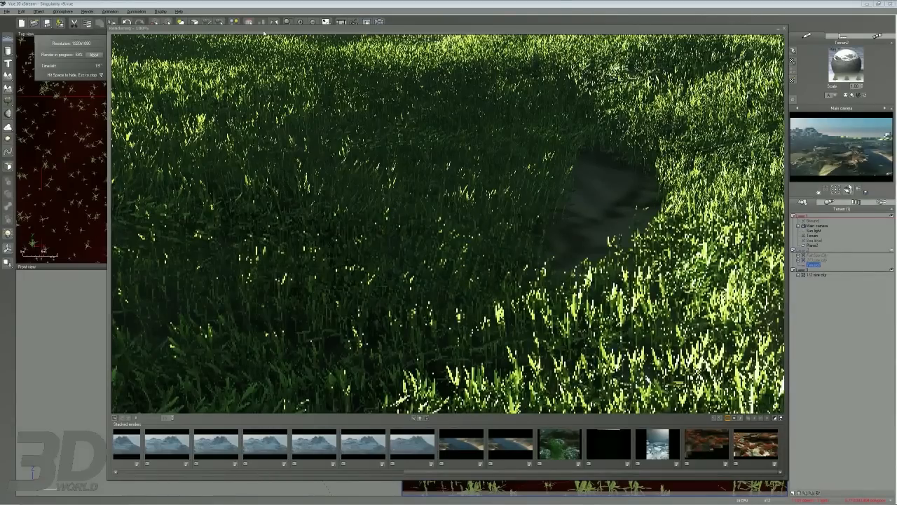
{"action": "left_click", "coordinate": [255, 27]}
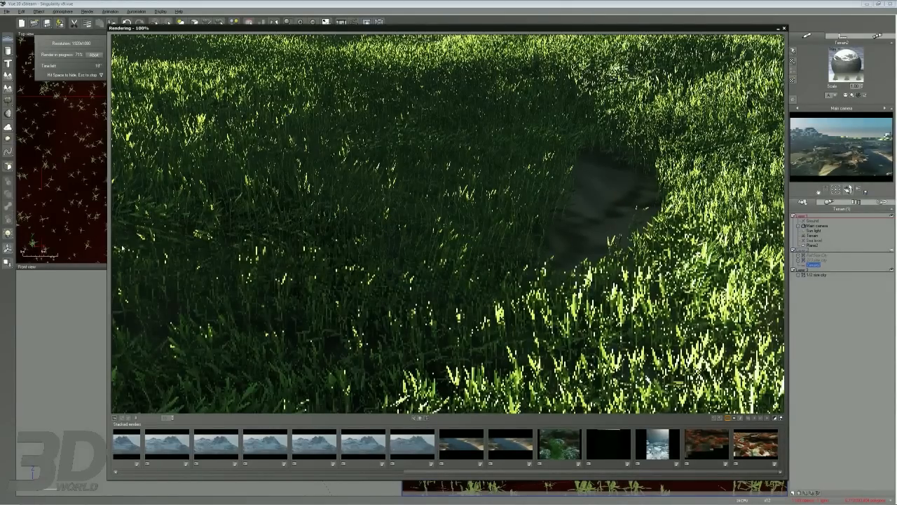
{"action": "left_click_drag", "start_coordinate": [339, 158], "coordinate": [492, 148]}
{"action": "mouse_move", "coordinate": [325, 147]}
{"action": "left_mouse_down"}
{"action": "mouse_move", "coordinate": [371, 128]}
{"action": "mouse_move", "coordinate": [438, 119]}
{"action": "left_mouse_up"}
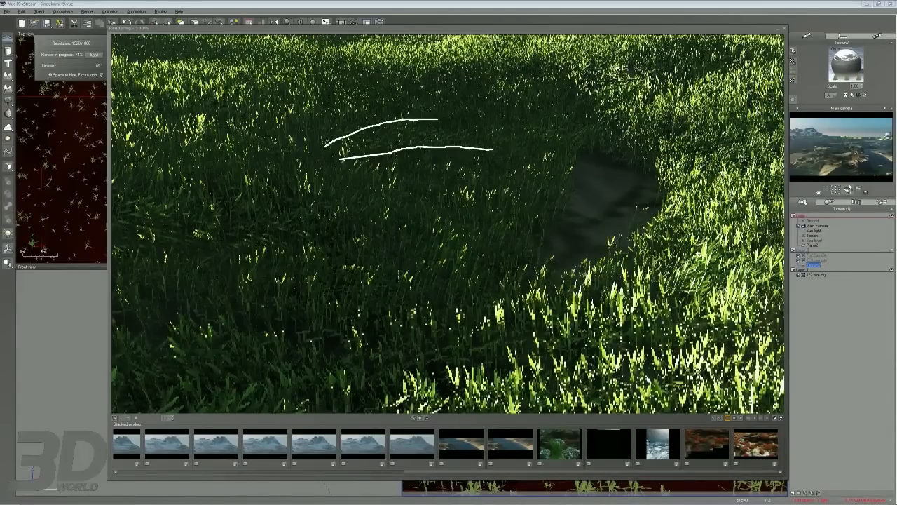
{"action": "left_click_drag", "start_coordinate": [513, 122], "coordinate": [551, 122]}
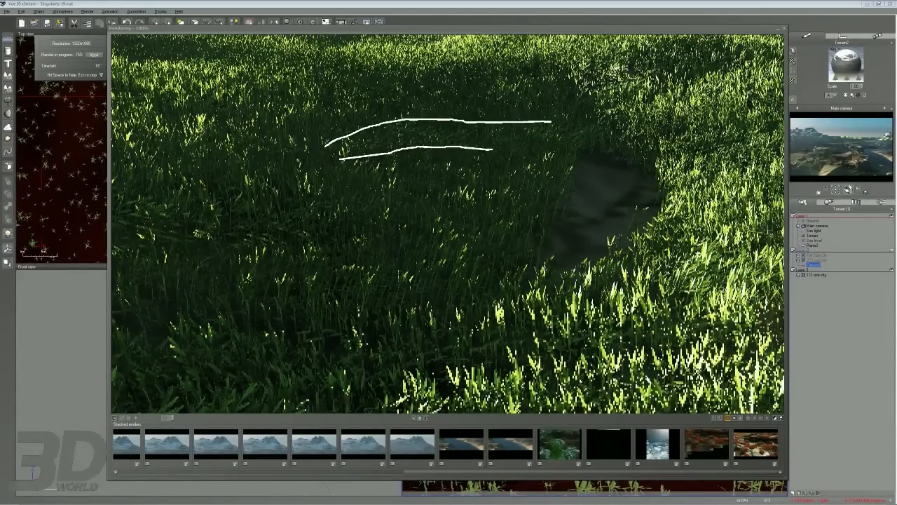
{"action": "key", "text": "Escape"}
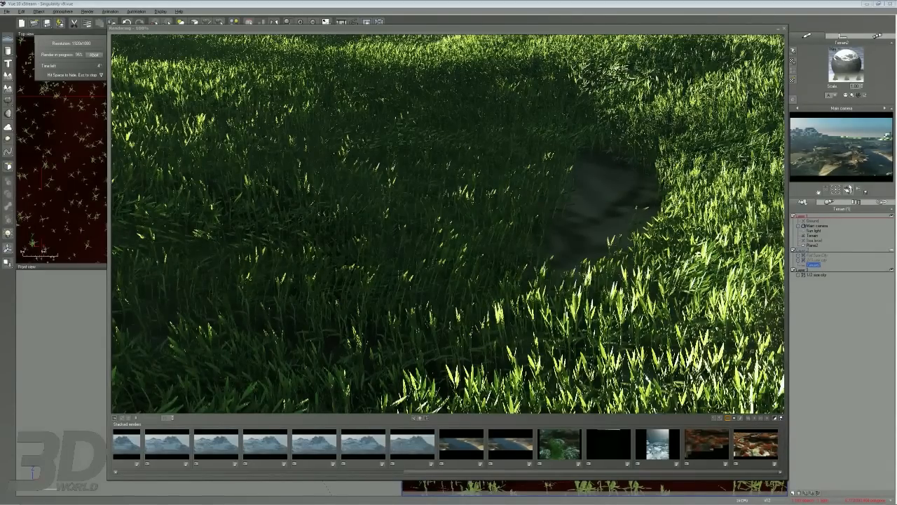
Outline large grass patches and a small sunlit clump in the finished render to compare how the plants bend, clearing each marking.
{"action": "mouse_move", "coordinate": [237, 172]}
{"action": "left_mouse_down"}
{"action": "mouse_move", "coordinate": [141, 291]}
{"action": "mouse_move", "coordinate": [199, 162]}
{"action": "left_mouse_up"}
{"action": "mouse_move", "coordinate": [333, 333]}
{"action": "left_mouse_down"}
{"action": "mouse_move", "coordinate": [689, 373]}
{"action": "mouse_move", "coordinate": [383, 366]}
{"action": "left_mouse_up"}
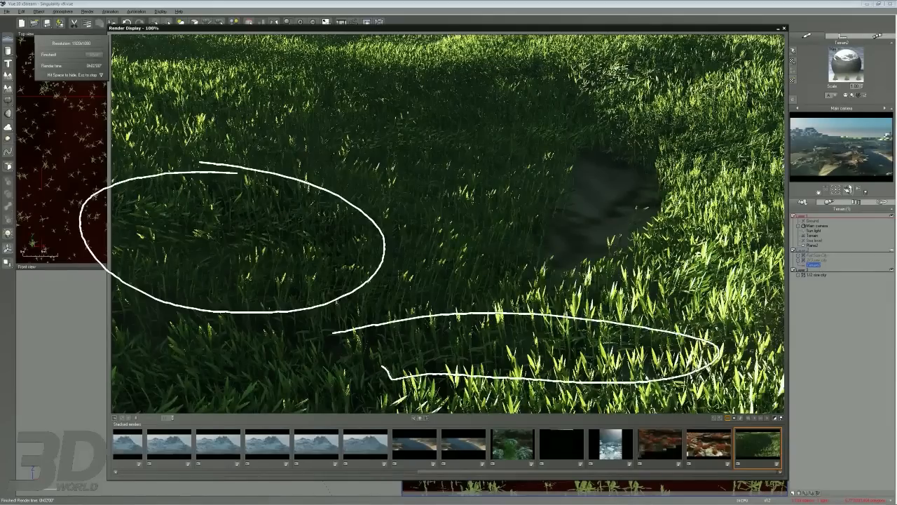
{"action": "key", "text": "Escape"}
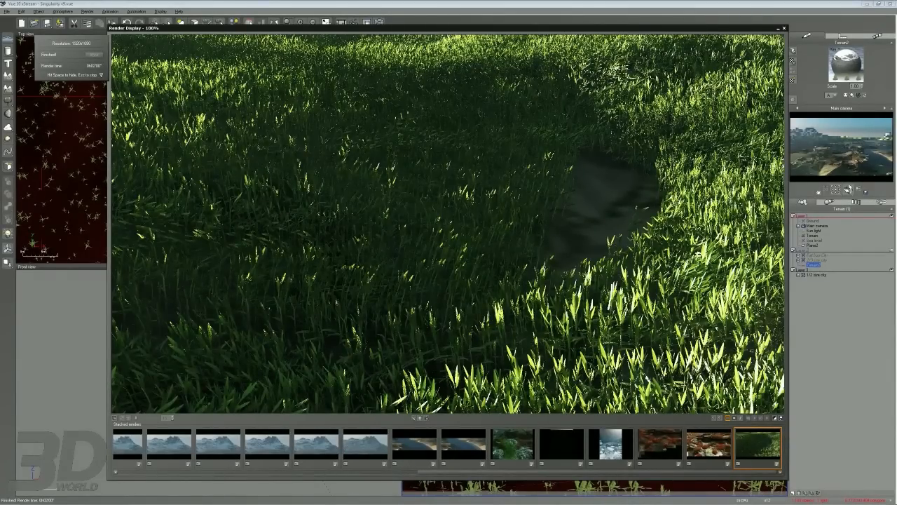
{"action": "mouse_move", "coordinate": [659, 340]}
{"action": "left_mouse_down"}
{"action": "mouse_move", "coordinate": [600, 376]}
{"action": "mouse_move", "coordinate": [623, 343]}
{"action": "left_mouse_up"}
{"action": "key", "text": "Escape"}
{"action": "mouse_move", "coordinate": [700, 237]}
{"action": "left_mouse_down"}
{"action": "mouse_move", "coordinate": [706, 295]}
{"action": "mouse_move", "coordinate": [733, 214]}
{"action": "left_mouse_up"}
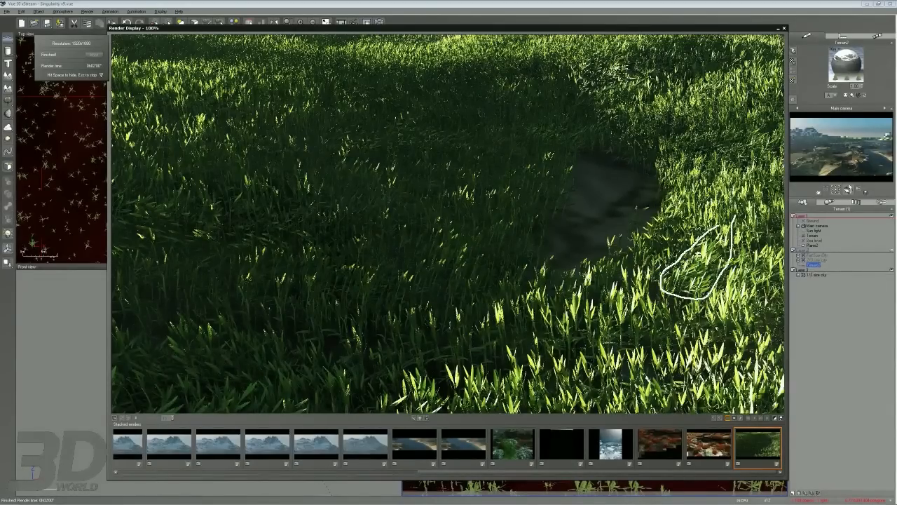
{"action": "key", "text": "Escape"}
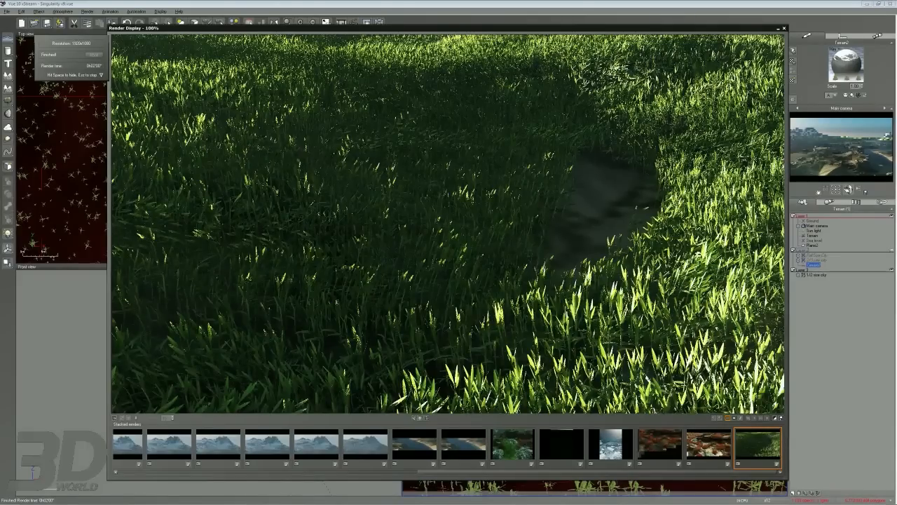
Trace the boundary of the sunlit grass in the finished render and clear the marking.
{"action": "left_click_drag", "start_coordinate": [500, 313], "coordinate": [620, 323]}
{"action": "mouse_move", "coordinate": [699, 290]}
{"action": "left_mouse_down"}
{"action": "mouse_move", "coordinate": [663, 167]}
{"action": "mouse_move", "coordinate": [685, 68]}
{"action": "left_mouse_up"}
{"action": "key", "text": "Escape"}
Close the render and raise the scale of the Perlin noise node driving the Grass layer's variable time offset.
{"action": "left_click", "coordinate": [782, 29]}
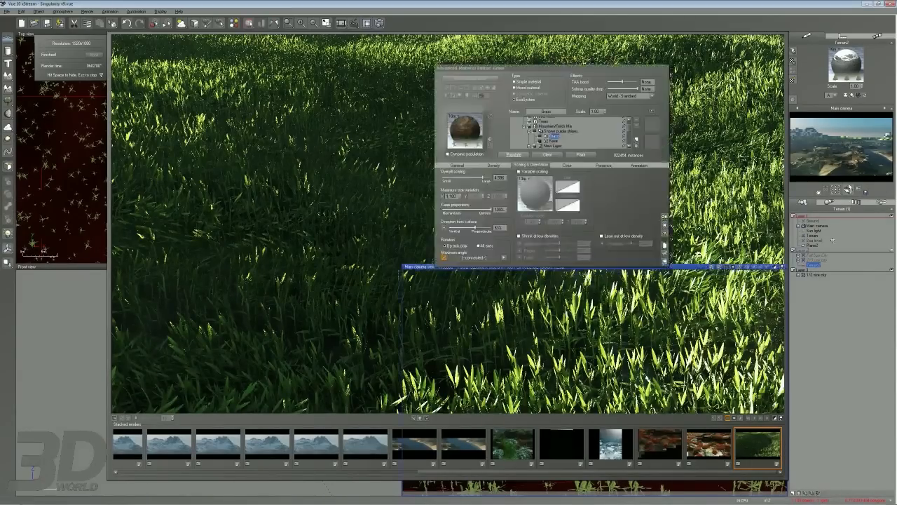
{"action": "left_click", "coordinate": [642, 166]}
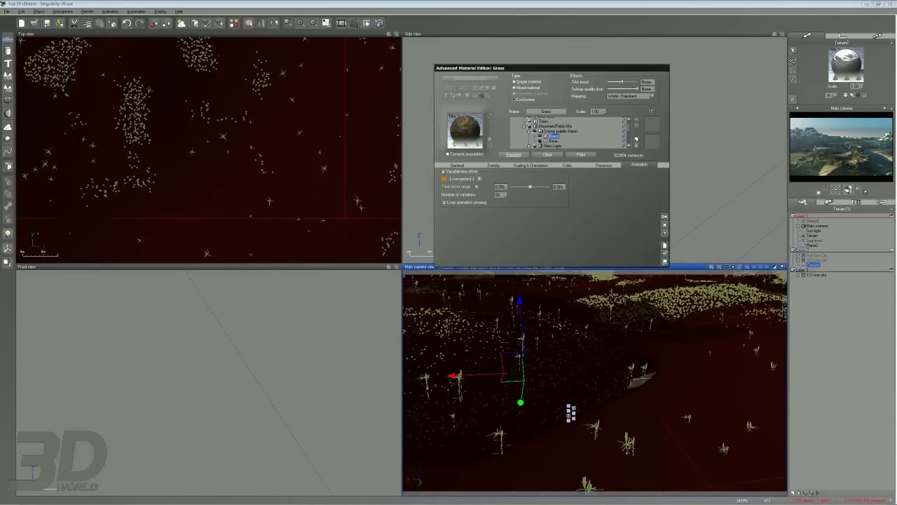
{"action": "left_click", "coordinate": [480, 180]}
{"action": "left_click_drag", "start_coordinate": [478, 167], "coordinate": [454, 162]}
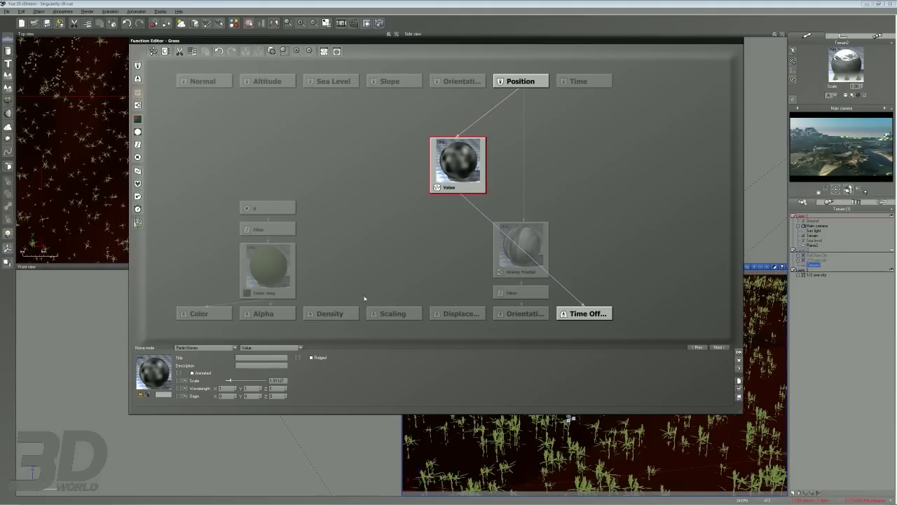
{"action": "left_click_drag", "start_coordinate": [241, 379], "coordinate": [273, 378]}
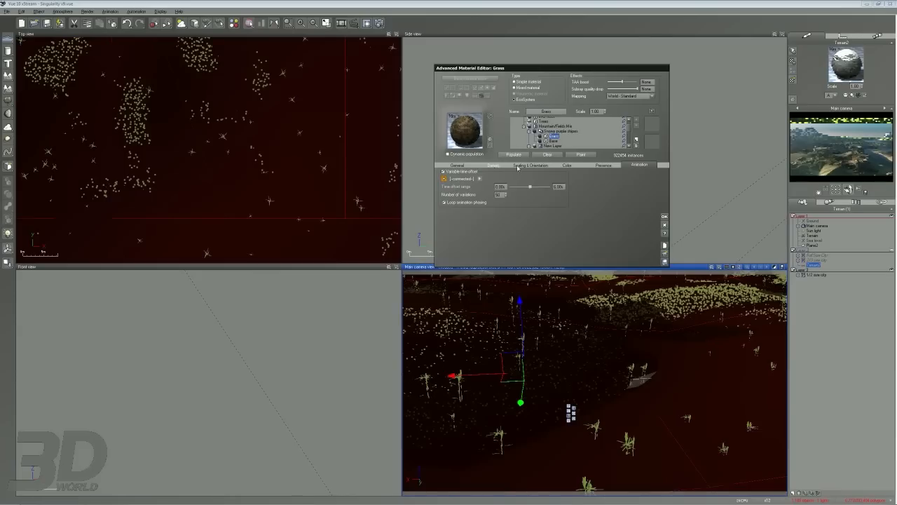
Review the Grass layer's scaling and density settings, repopulate the ecosystem and accept the terrain material.
{"action": "left_click", "coordinate": [530, 165]}
{"action": "left_click", "coordinate": [494, 165]}
{"action": "left_click", "coordinate": [515, 155]}
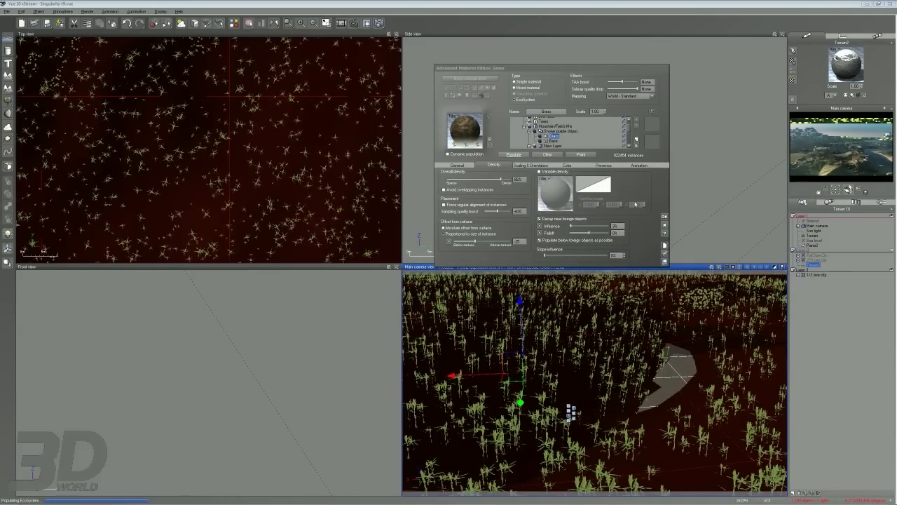
{"action": "left_click", "coordinate": [665, 219]}
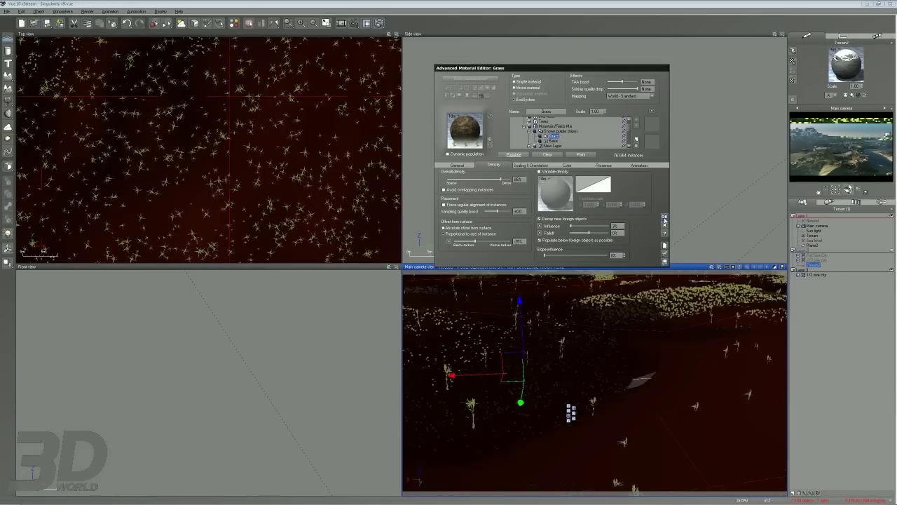
Render the main camera view at 800x450 and close the render display.
{"action": "right_click", "coordinate": [378, 24]}
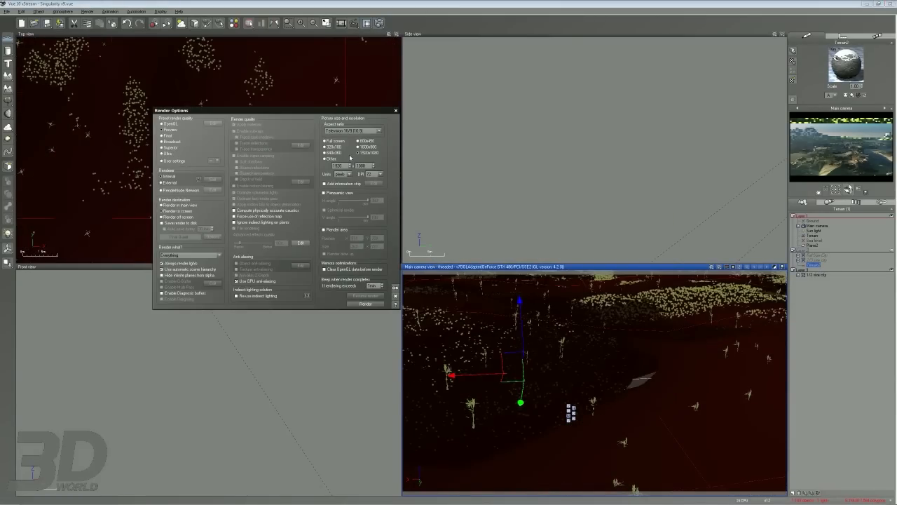
{"action": "left_click", "coordinate": [365, 303]}
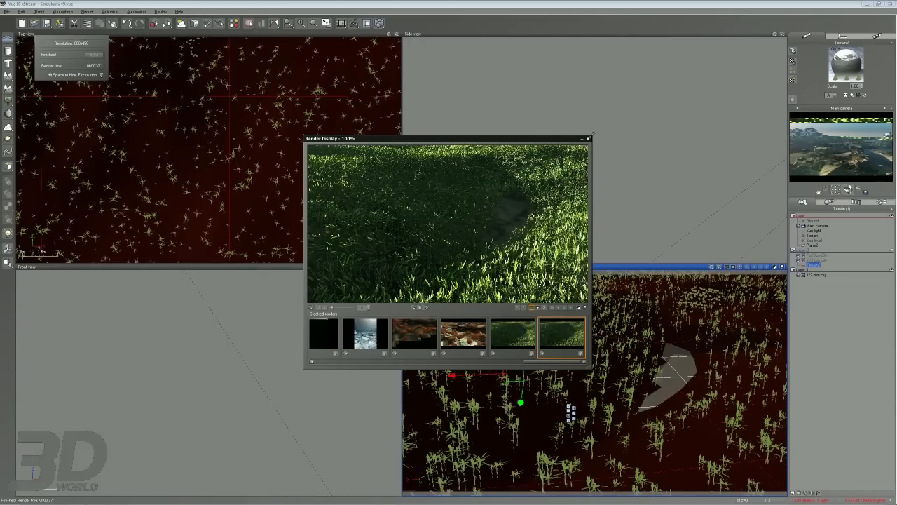
{"action": "left_click", "coordinate": [588, 138]}
Reopen the terrain material and open the function graph connected to the Grass layer's maximum rotation angle.
{"action": "right_click", "coordinate": [844, 65]}
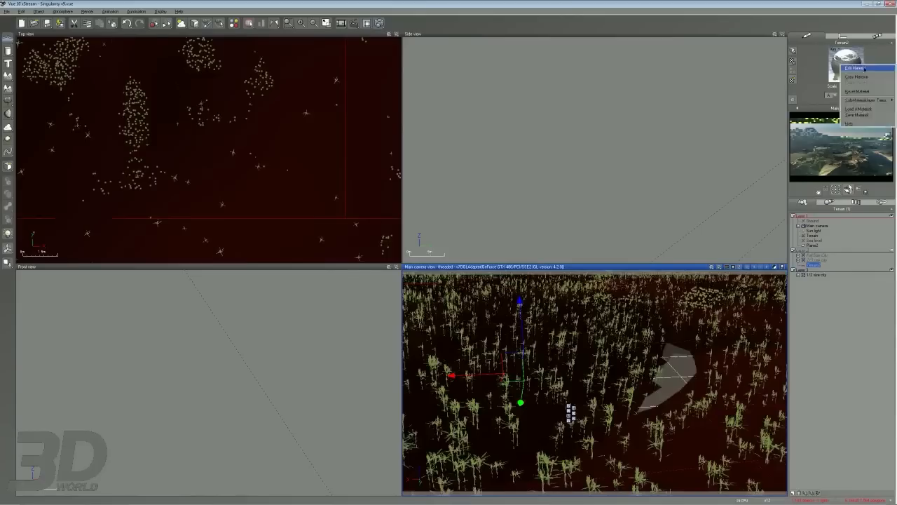
{"action": "left_click", "coordinate": [856, 68]}
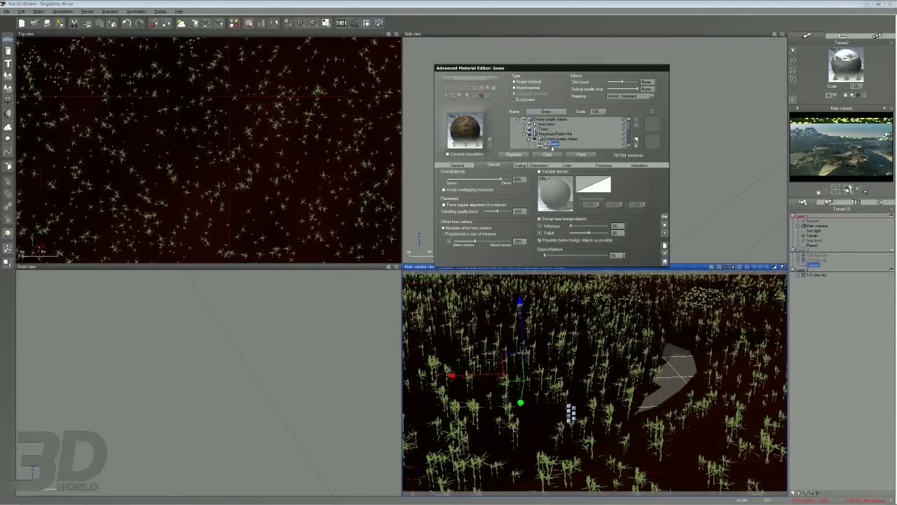
{"action": "left_click", "coordinate": [532, 165]}
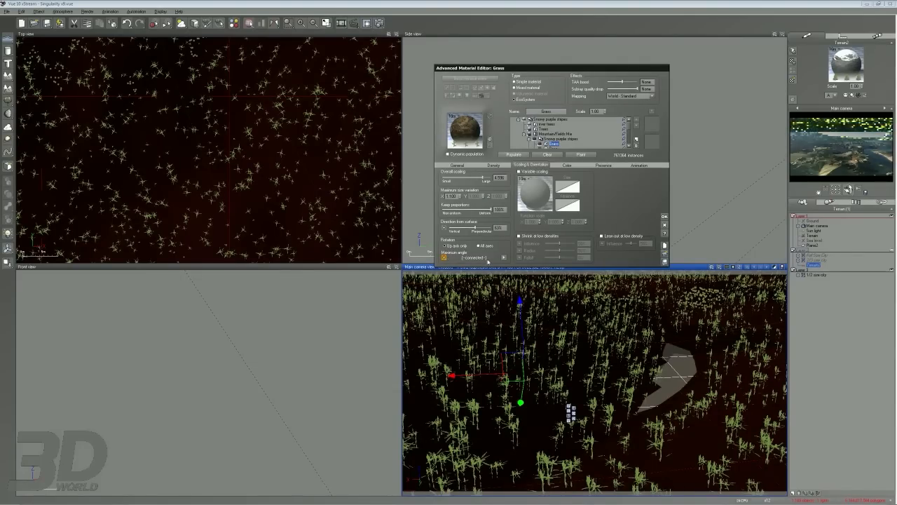
{"action": "left_click", "coordinate": [503, 257]}
Line up the Grainy Fractal node and the time-offset noise node side by side in the Grass function graph and accept it.
{"action": "left_click_drag", "start_coordinate": [492, 238], "coordinate": [515, 198]}
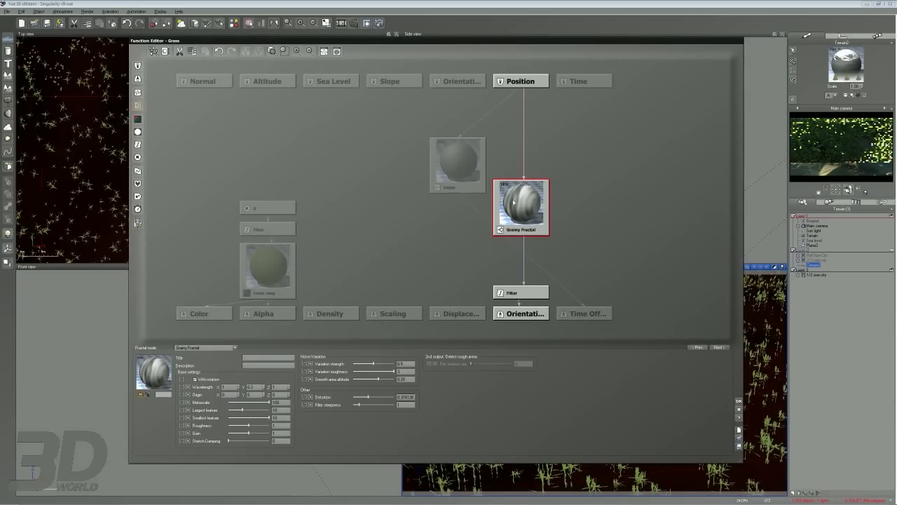
{"action": "left_click_drag", "start_coordinate": [516, 227], "coordinate": [508, 206]}
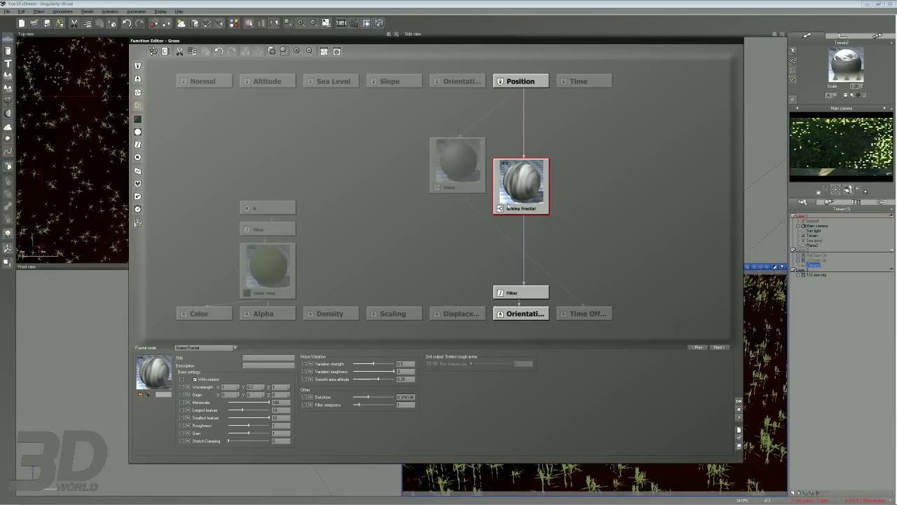
{"action": "left_click_drag", "start_coordinate": [457, 178], "coordinate": [395, 199]}
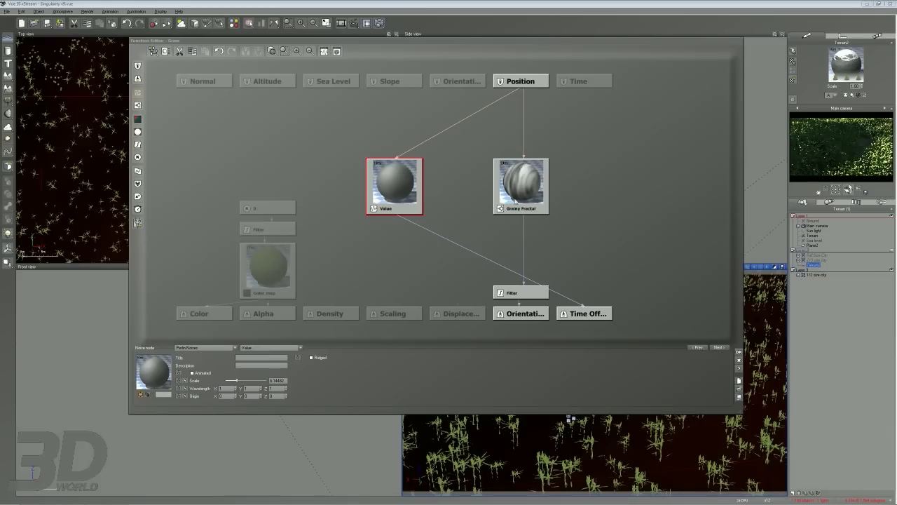
{"action": "left_click", "coordinate": [738, 353]}
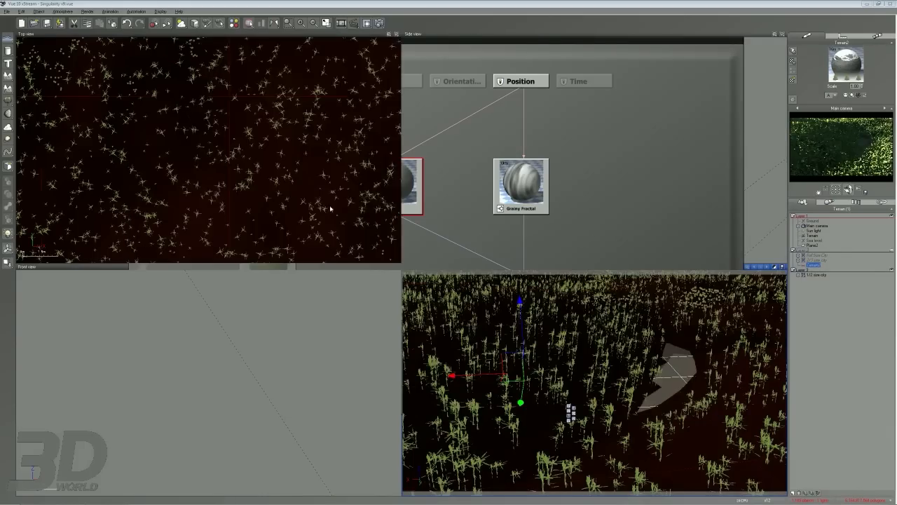
Inspect the grass instances from above in the top view, marking curved wind fronts across the planted area.
{"action": "right_click_drag", "start_coordinate": [232, 175], "coordinate": [235, 201]}
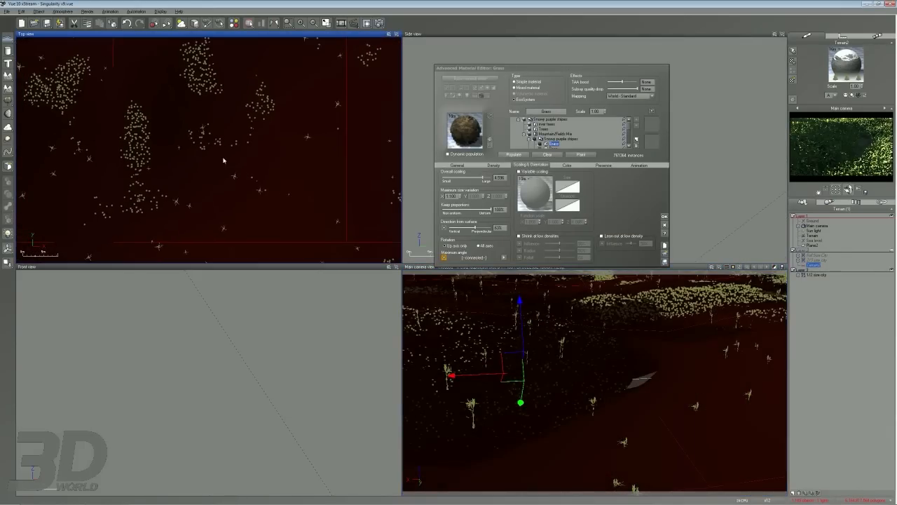
{"action": "scroll", "coordinate": [224, 195], "scroll_direction": "up", "scroll_amount": 2}
{"action": "scroll", "coordinate": [224, 195], "scroll_direction": "down", "scroll_amount": 6}
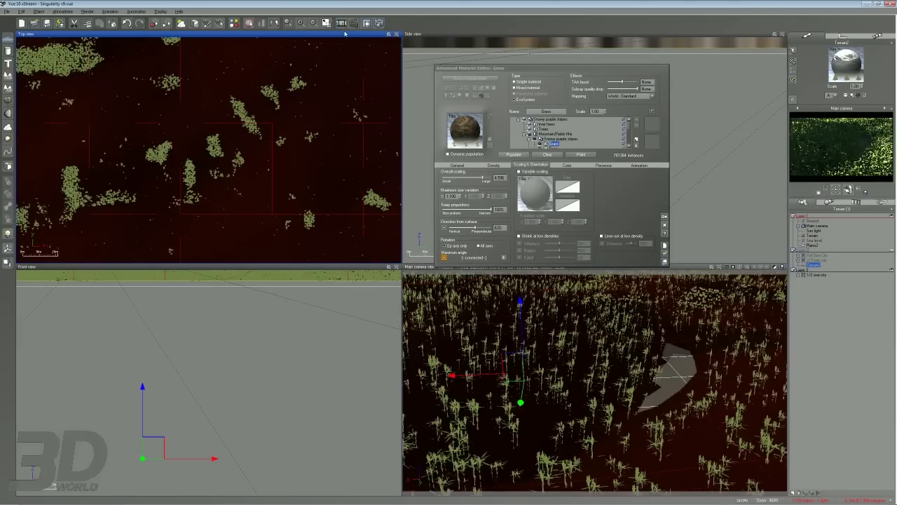
{"action": "scroll", "coordinate": [268, 165], "scroll_direction": "up", "scroll_amount": 3}
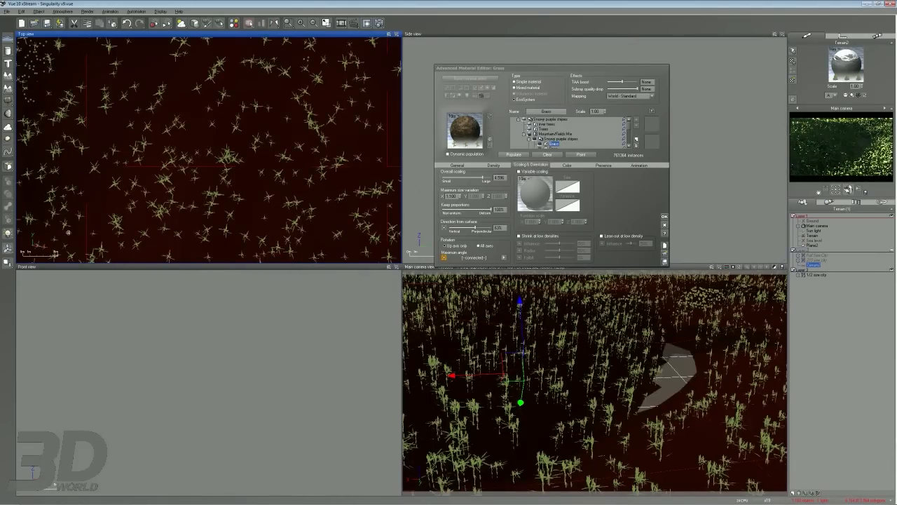
{"action": "mouse_move", "coordinate": [343, 51]}
{"action": "left_mouse_down"}
{"action": "mouse_move", "coordinate": [341, 91]}
{"action": "mouse_move", "coordinate": [294, 132]}
{"action": "left_mouse_up"}
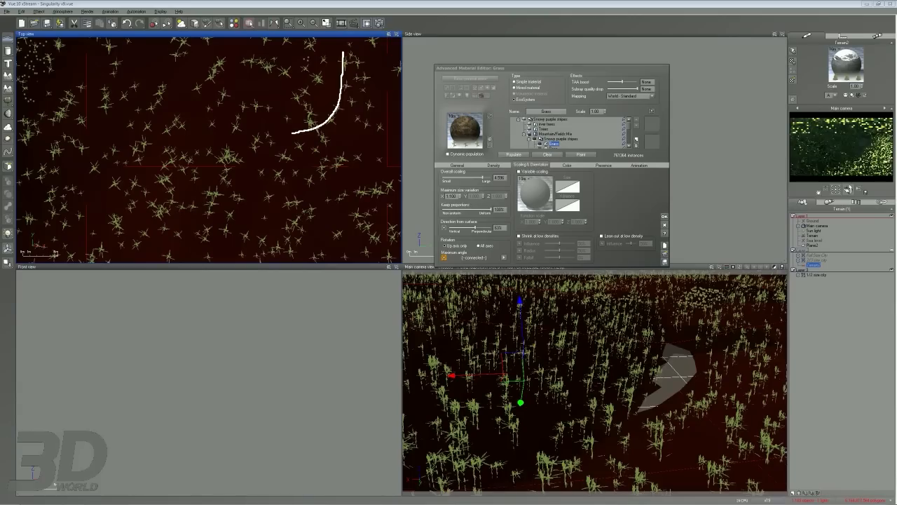
{"action": "mouse_move", "coordinate": [349, 48]}
{"action": "left_mouse_down"}
{"action": "mouse_move", "coordinate": [355, 75]}
{"action": "mouse_move", "coordinate": [347, 111]}
{"action": "mouse_move", "coordinate": [321, 136]}
{"action": "left_mouse_up"}
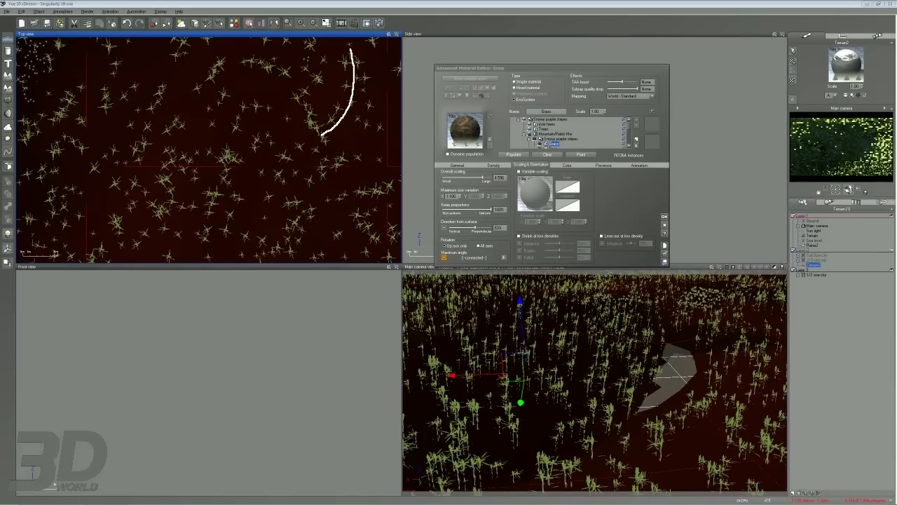
{"action": "mouse_move", "coordinate": [285, 251]}
{"action": "left_mouse_down"}
{"action": "mouse_move", "coordinate": [292, 231]}
{"action": "mouse_move", "coordinate": [315, 217]}
{"action": "mouse_move", "coordinate": [389, 200]}
{"action": "left_mouse_up"}
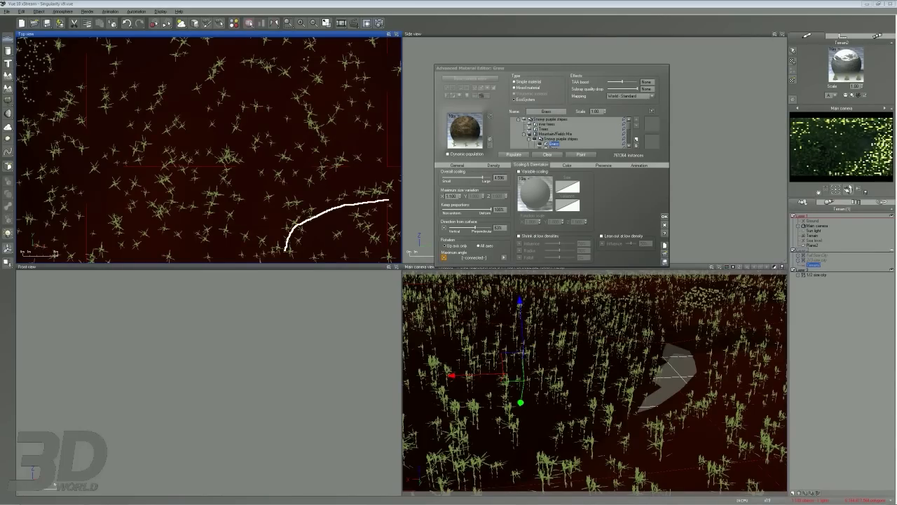
Mark further curved groups of grass plants in the top view, clear the markings and cancel the material editing.
{"action": "mouse_move", "coordinate": [175, 135]}
{"action": "left_mouse_down"}
{"action": "mouse_move", "coordinate": [186, 116]}
{"action": "mouse_move", "coordinate": [161, 145]}
{"action": "left_mouse_up"}
{"action": "left_click_drag", "start_coordinate": [169, 85], "coordinate": [152, 117]}
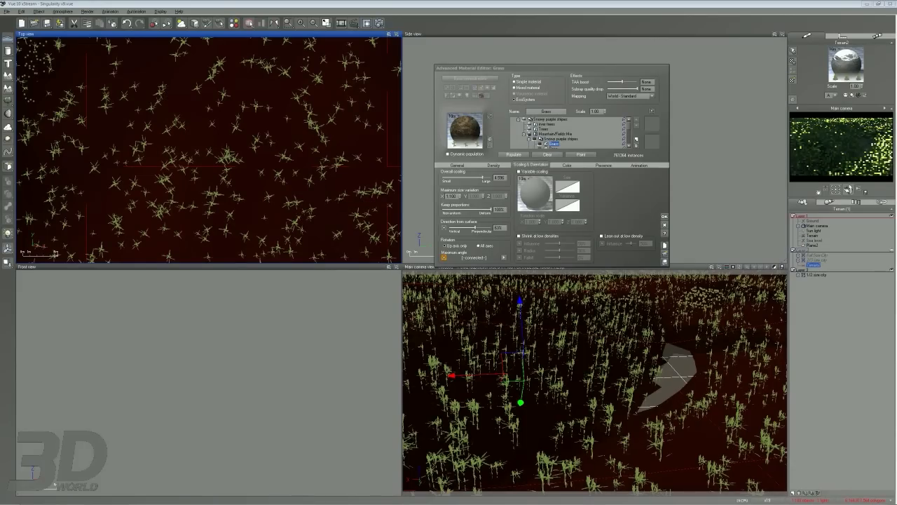
{"action": "mouse_move", "coordinate": [162, 73]}
{"action": "left_mouse_down"}
{"action": "mouse_move", "coordinate": [173, 118]}
{"action": "mouse_move", "coordinate": [164, 73]}
{"action": "left_mouse_up"}
{"action": "mouse_move", "coordinate": [350, 56]}
{"action": "left_mouse_down"}
{"action": "mouse_move", "coordinate": [353, 105]}
{"action": "mouse_move", "coordinate": [310, 146]}
{"action": "left_mouse_up"}
{"action": "left_click_drag", "start_coordinate": [629, 128], "coordinate": [629, 142]}
{"action": "left_click", "coordinate": [665, 226]}
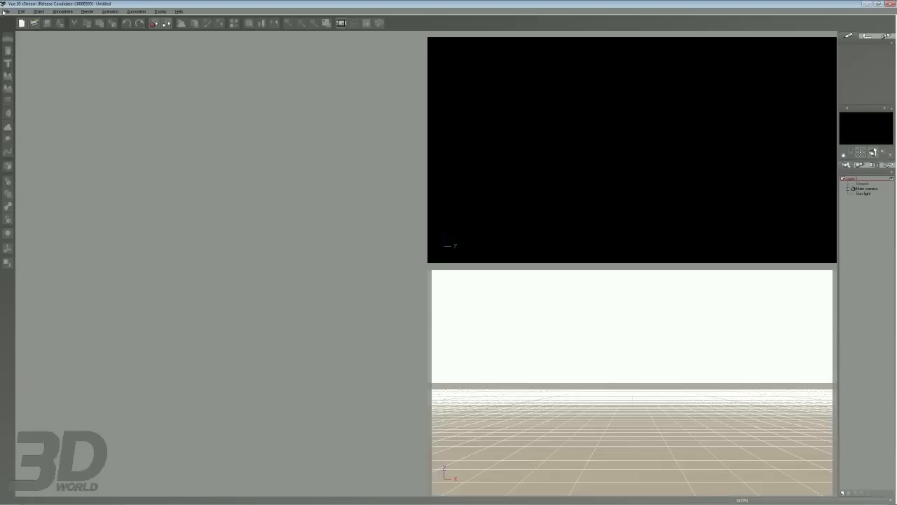
Reopen the recent scene Singularity v9.vue.
{"action": "left_click", "coordinate": [6, 11]}
{"action": "mouse_move", "coordinate": [32, 63]}
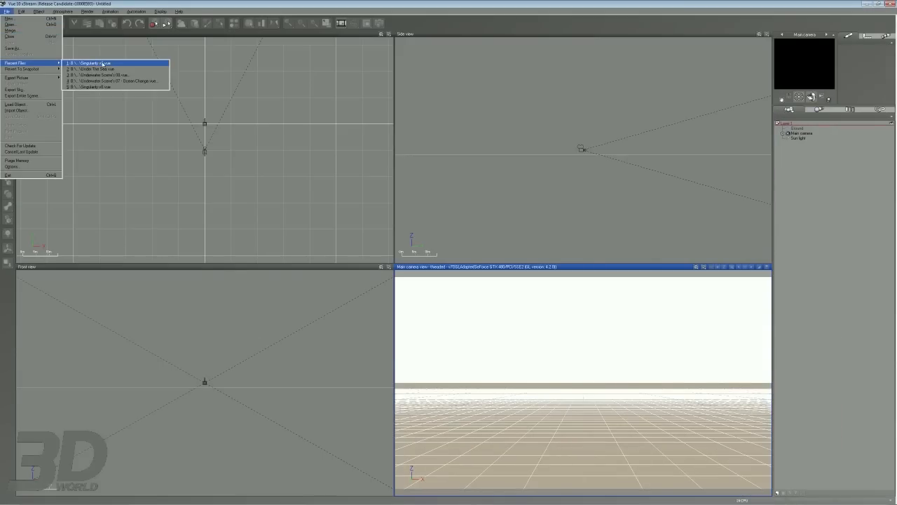
{"action": "left_click", "coordinate": [103, 63]}
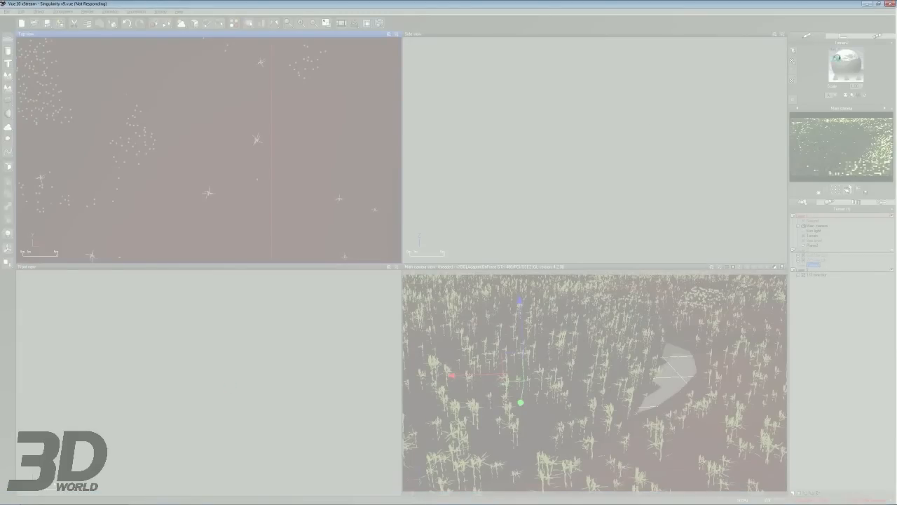
{"action": "left_click", "coordinate": [429, 262]}
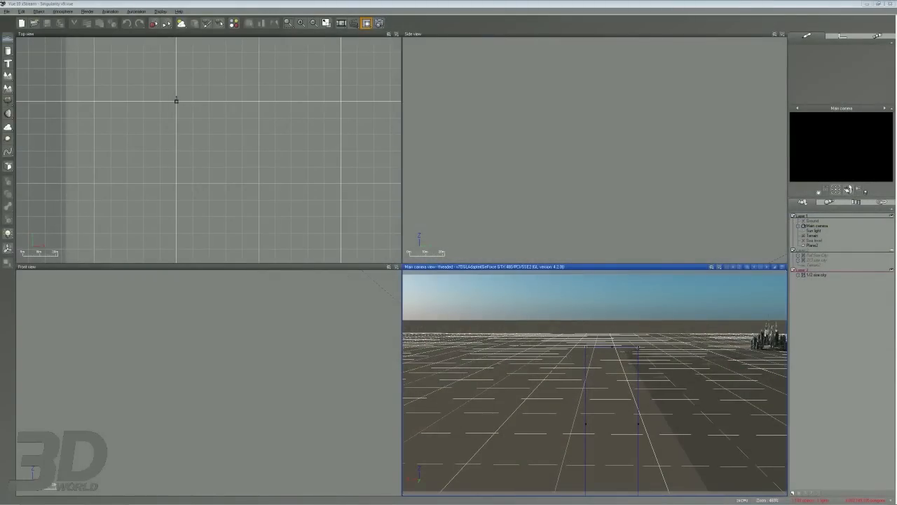
Expand the 1/2 size city group in the object list and select its Spike01 building.
{"action": "left_click", "coordinate": [817, 275]}
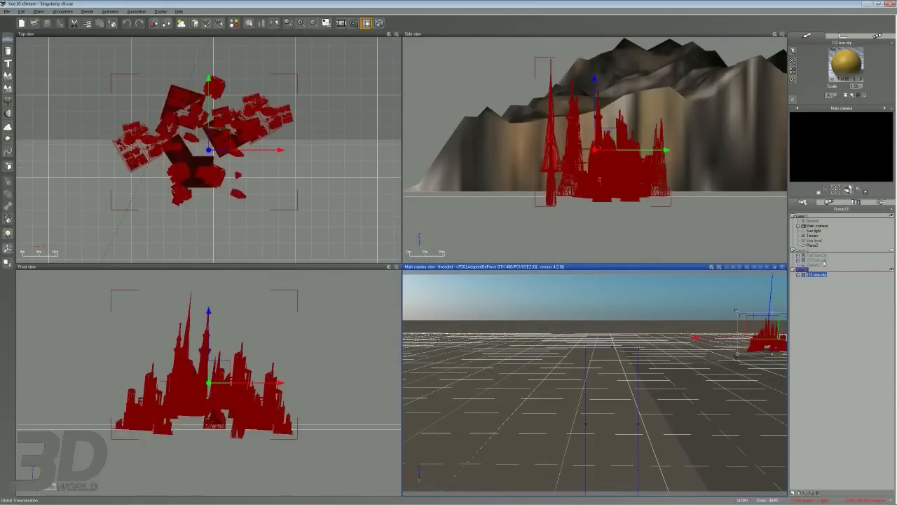
{"action": "left_click", "coordinate": [798, 275]}
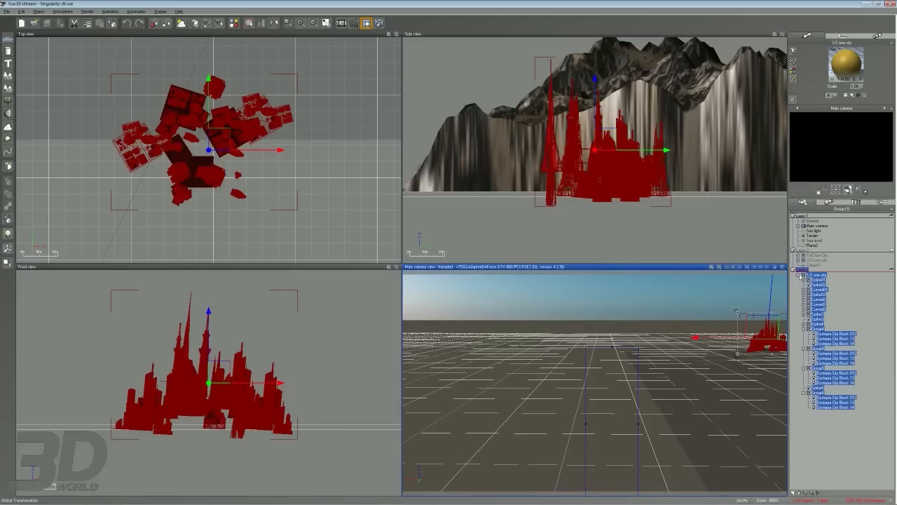
{"action": "left_click", "coordinate": [819, 280]}
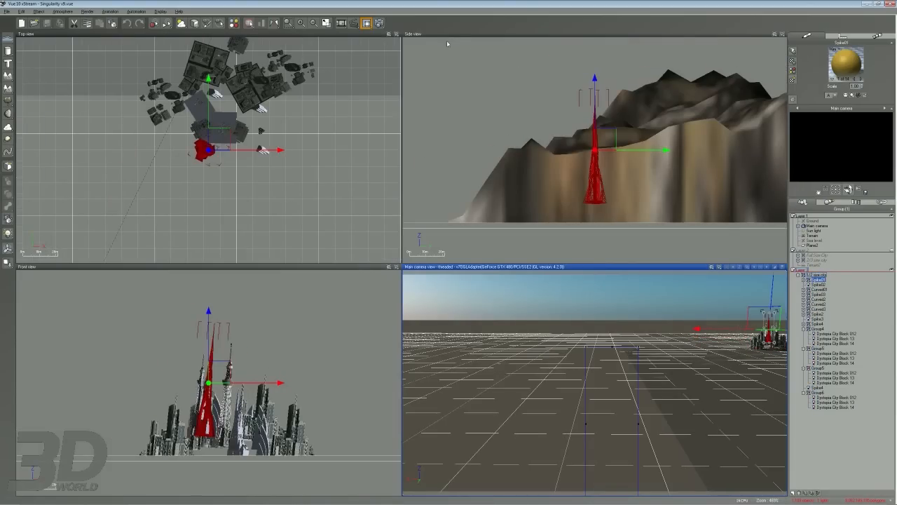
Examine the Spike01 tower against the terrain in the maximized side view, then restore the four-view layout.
{"action": "double_click", "coordinate": [447, 34]}
{"action": "right_click_drag", "start_coordinate": [424, 256], "coordinate": [438, 252]}
{"action": "scroll", "coordinate": [437, 252], "scroll_direction": "up", "scroll_amount": 4}
{"action": "scroll", "coordinate": [466, 209], "scroll_direction": "up", "scroll_amount": 3}
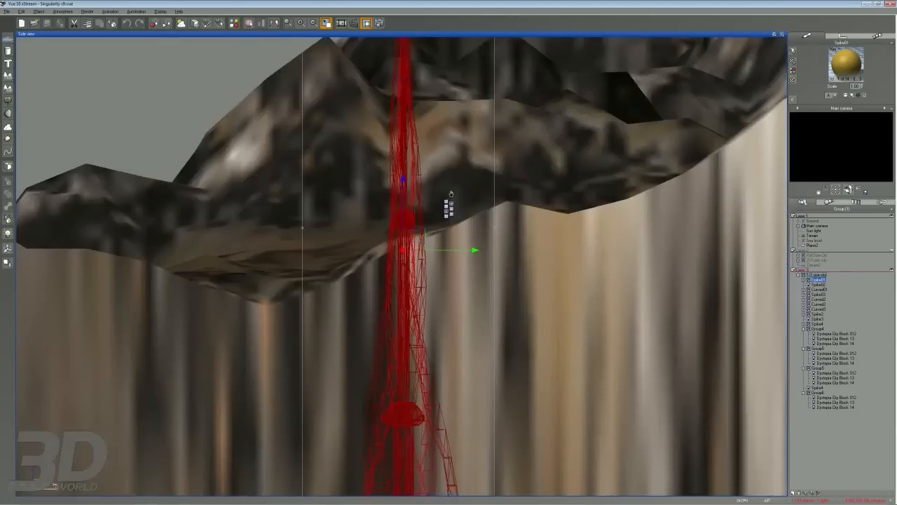
{"action": "scroll", "coordinate": [481, 154], "scroll_direction": "down", "scroll_amount": 4}
{"action": "scroll", "coordinate": [459, 186], "scroll_direction": "up", "scroll_amount": 1}
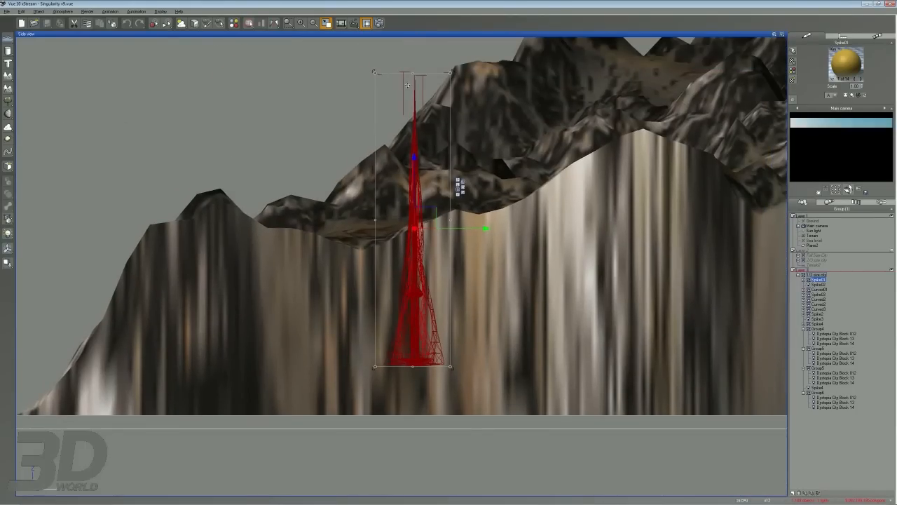
{"action": "double_click", "coordinate": [425, 35]}
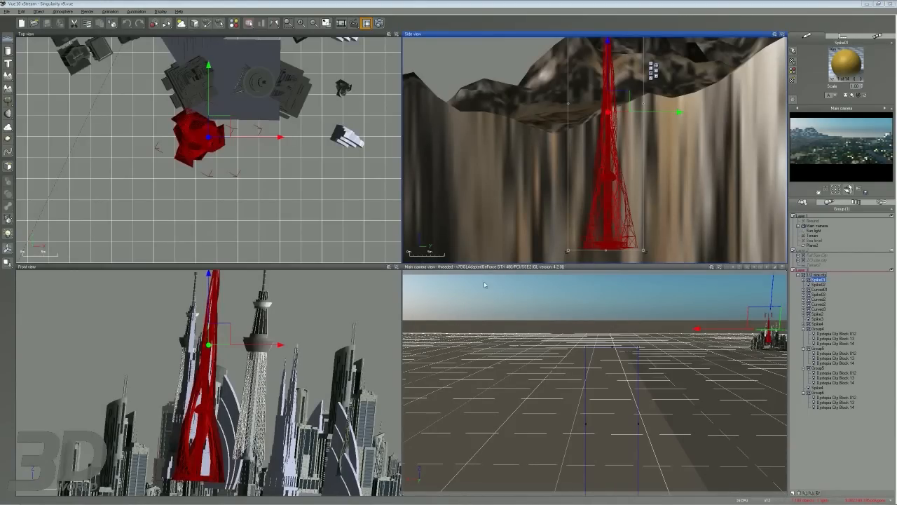
Select the terrain and examine its overall profile in the side view.
{"action": "left_click", "coordinate": [691, 184]}
{"action": "right_click_drag", "start_coordinate": [691, 185], "coordinate": [538, 185], "text": "ctrl"}
{"action": "scroll", "coordinate": [538, 185], "scroll_direction": "down", "scroll_amount": 5}
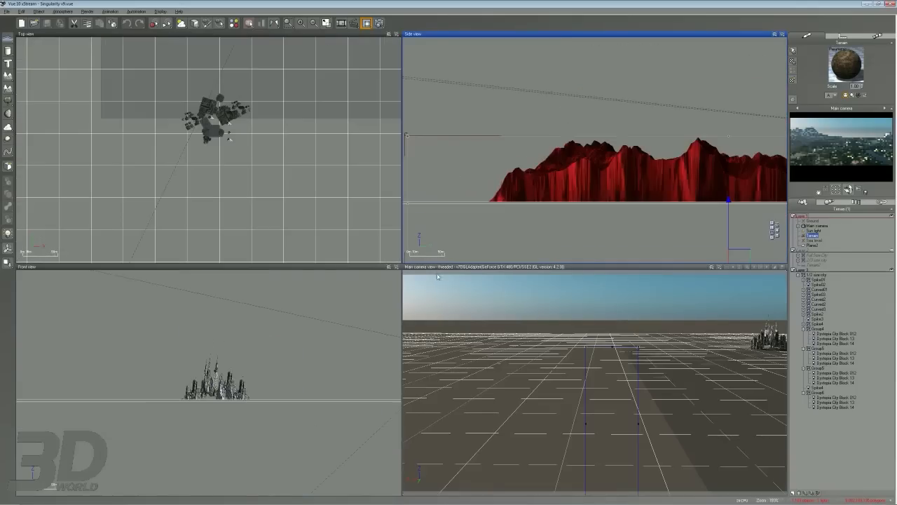
Mark a line on each side of the city's central towers in the front view and clear the markings.
{"action": "scroll", "coordinate": [269, 386], "scroll_direction": "up", "scroll_amount": 5}
{"action": "right_click_drag", "start_coordinate": [283, 352], "coordinate": [247, 276]}
{"action": "mouse_move", "coordinate": [171, 325]}
{"action": "left_mouse_down"}
{"action": "mouse_move", "coordinate": [162, 382]}
{"action": "mouse_move", "coordinate": [194, 370]}
{"action": "left_mouse_up"}
{"action": "left_click_drag", "start_coordinate": [248, 318], "coordinate": [234, 392]}
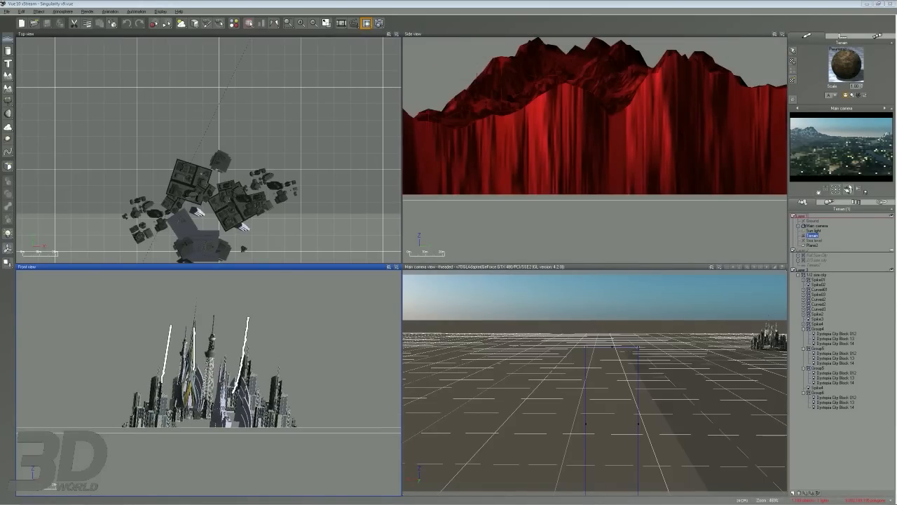
{"action": "key", "text": "Escape"}
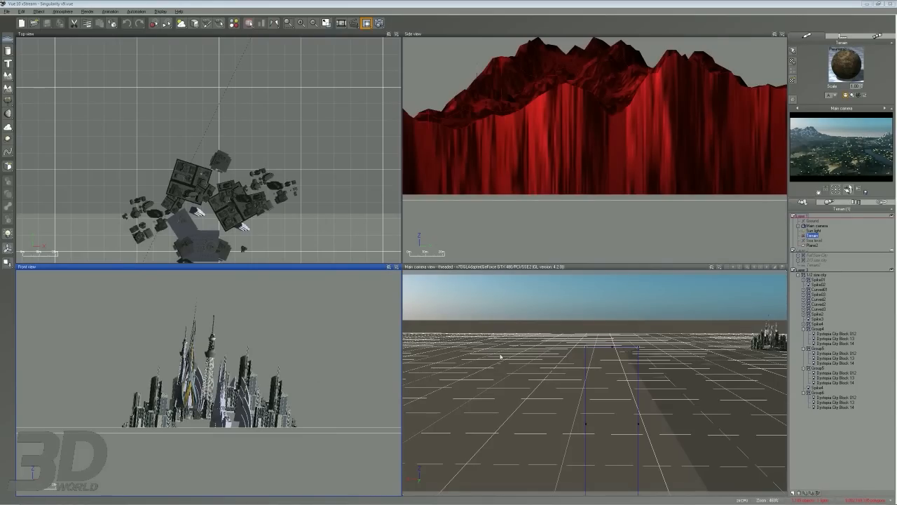
Mark arrows across the camera view toward the edge of the frame and clear the markings.
{"action": "mouse_move", "coordinate": [585, 316]}
{"action": "left_mouse_down"}
{"action": "mouse_move", "coordinate": [793, 300]}
{"action": "mouse_move", "coordinate": [755, 318]}
{"action": "mouse_move", "coordinate": [733, 423]}
{"action": "left_mouse_up"}
{"action": "mouse_move", "coordinate": [794, 383]}
{"action": "left_mouse_down"}
{"action": "mouse_move", "coordinate": [737, 453]}
{"action": "mouse_move", "coordinate": [813, 463]}
{"action": "left_mouse_up"}
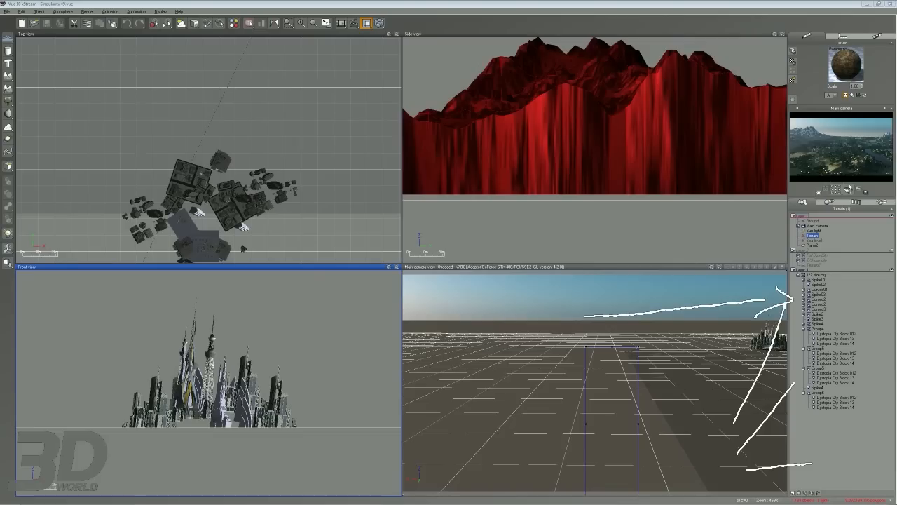
{"action": "key", "text": "Escape"}
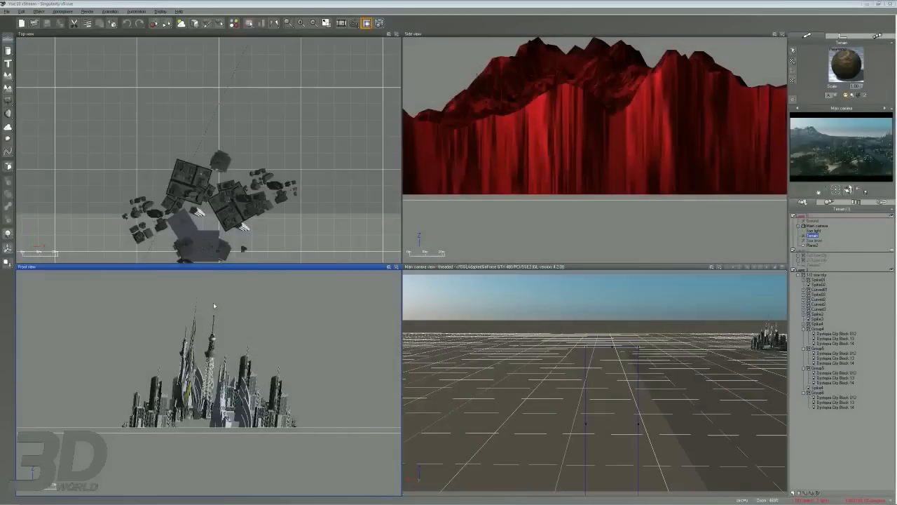
Select the whole 1/2 size city group, collapse its contents in the object list and deselect it.
{"action": "left_click", "coordinate": [210, 377]}
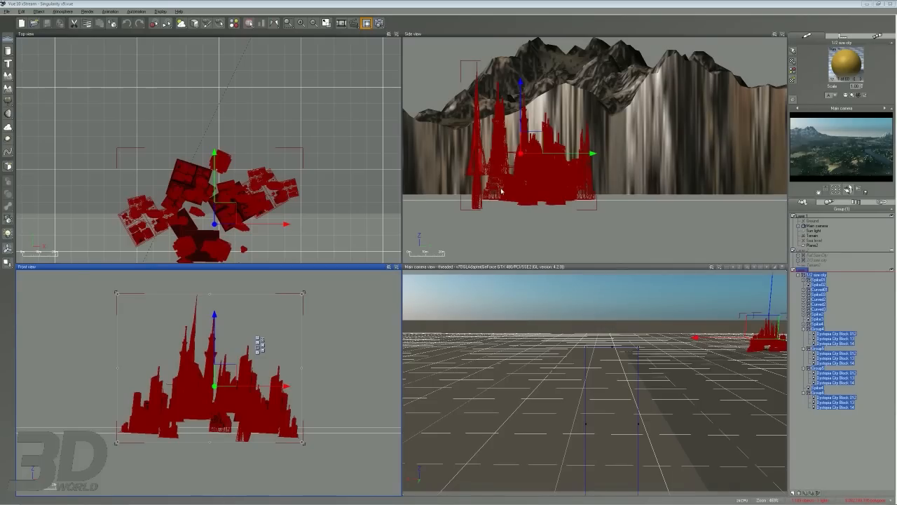
{"action": "left_click", "coordinate": [699, 241]}
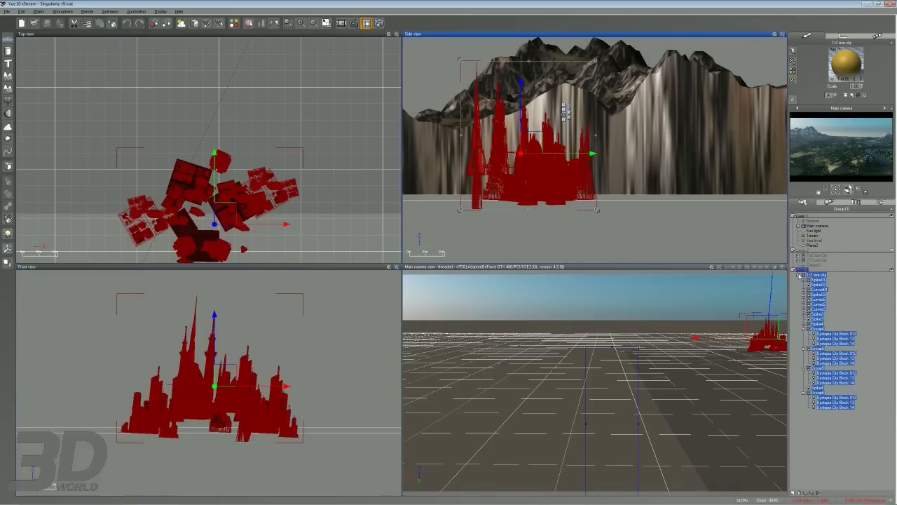
{"action": "left_click", "coordinate": [798, 275]}
{"action": "left_click", "coordinate": [813, 334]}
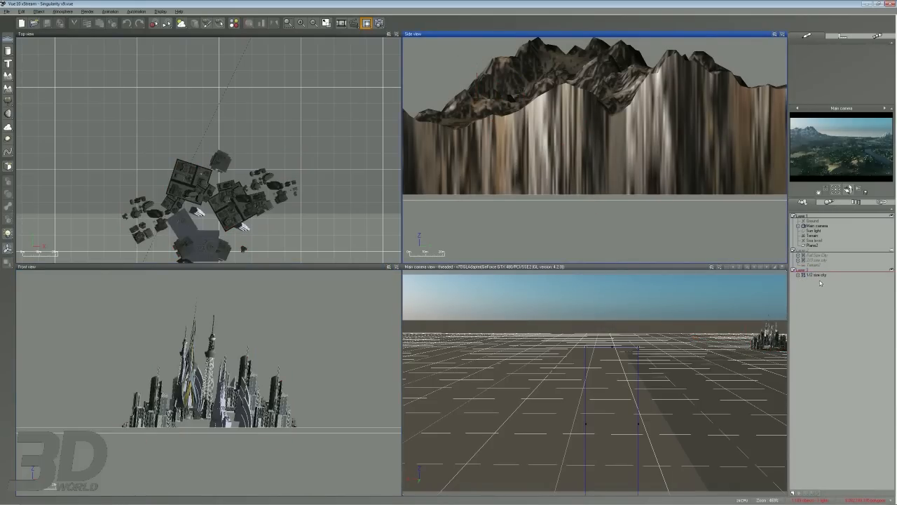
{"action": "left_click", "coordinate": [818, 275]}
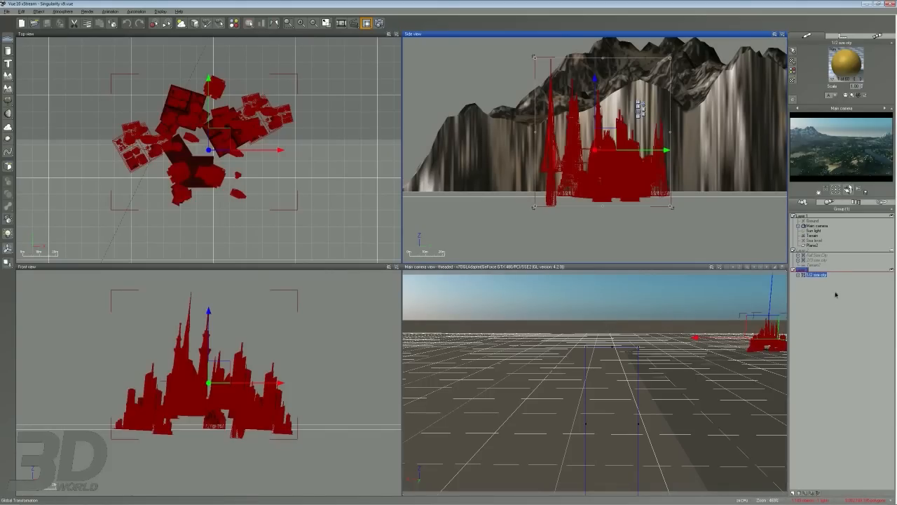
{"action": "left_click", "coordinate": [836, 293]}
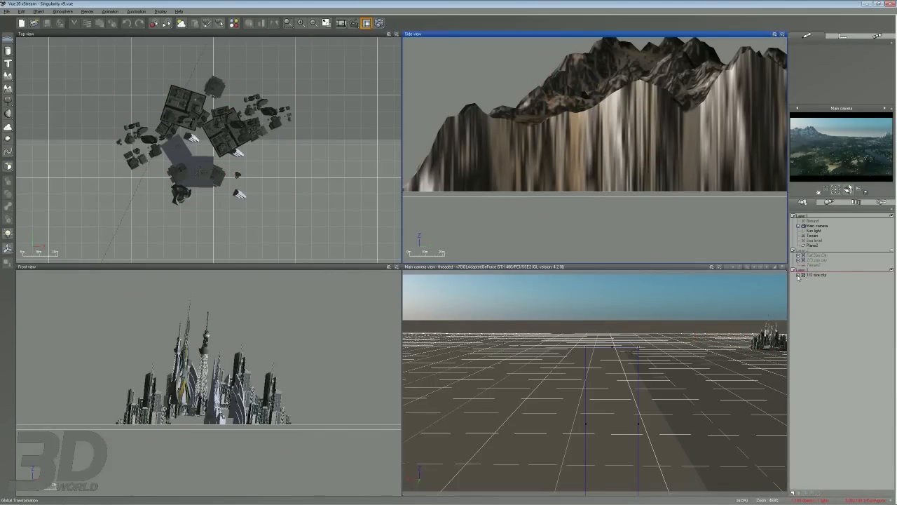
Expand the camera list and store the current camera view as a new camera.
{"action": "right_click_drag", "start_coordinate": [246, 140], "coordinate": [244, 167]}
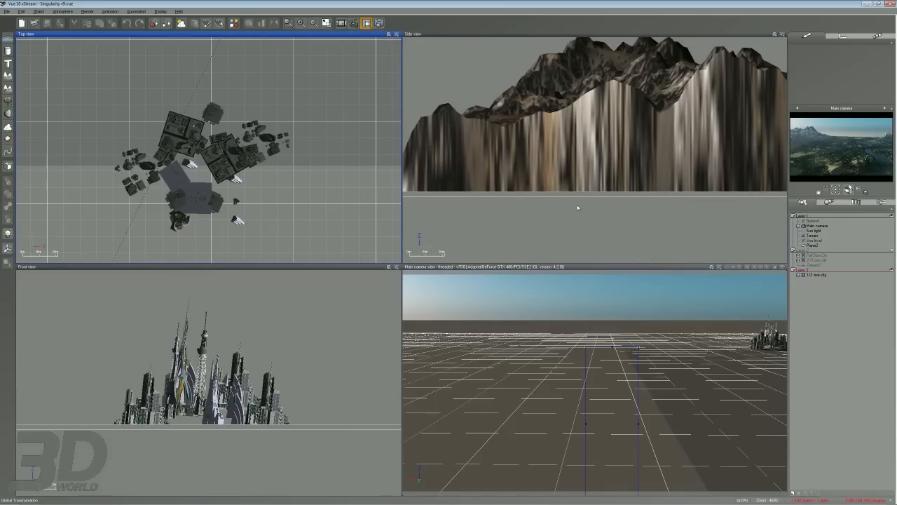
{"action": "left_click", "coordinate": [799, 226]}
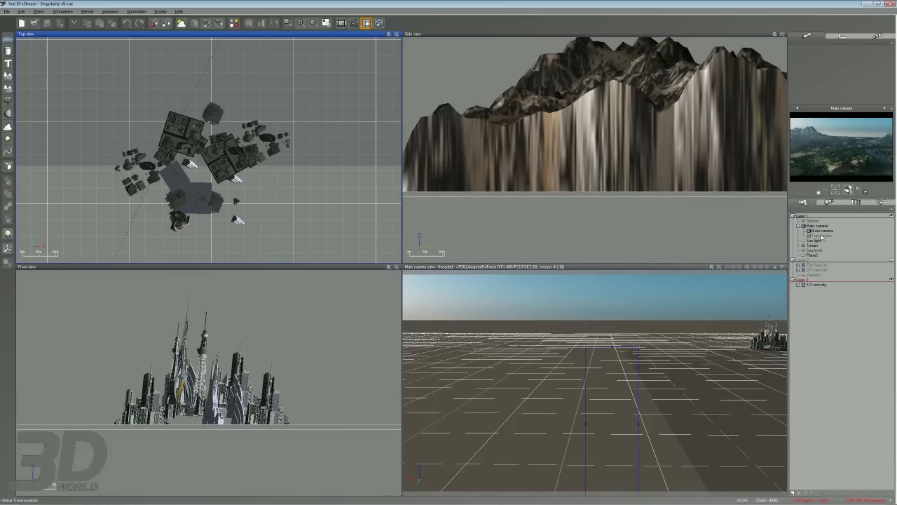
{"action": "left_click", "coordinate": [865, 192]}
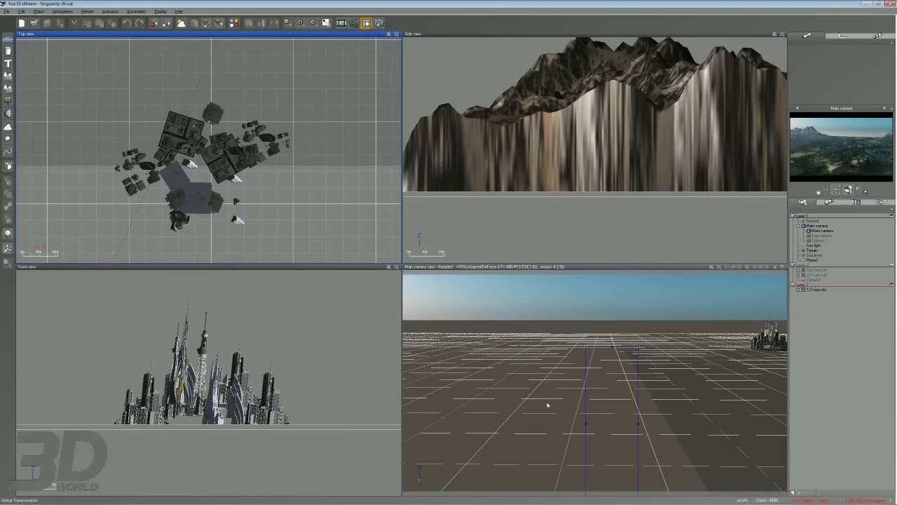
Examine the city from ground level and from above on several sides in the maximized main camera view.
{"action": "left_click", "coordinate": [640, 364]}
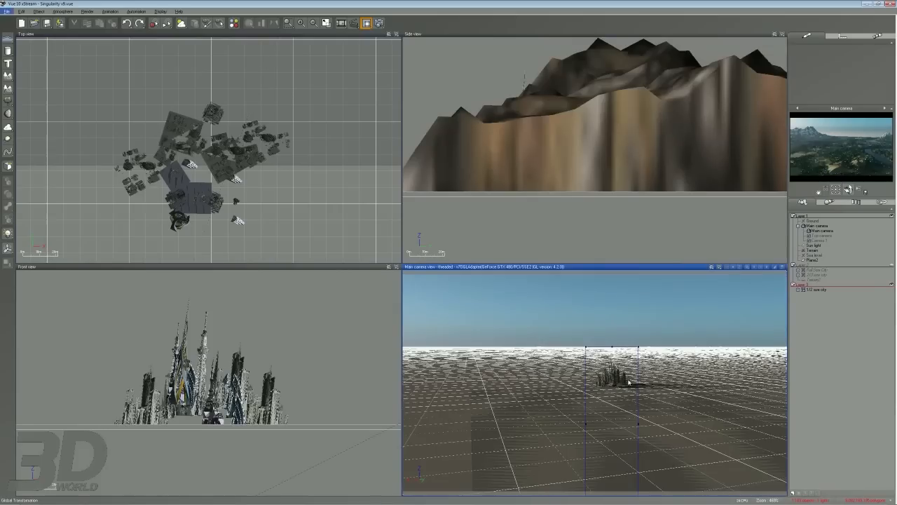
{"action": "left_click", "coordinate": [621, 380]}
{"action": "right_click_drag", "start_coordinate": [680, 367], "coordinate": [569, 276]}
{"action": "double_click", "coordinate": [569, 268]}
{"action": "right_click_drag", "start_coordinate": [601, 374], "coordinate": [473, 189]}
{"action": "left_click", "coordinate": [821, 364]}
{"action": "right_click_drag", "start_coordinate": [578, 315], "coordinate": [404, 281]}
{"action": "right_click_drag", "start_coordinate": [583, 312], "coordinate": [412, 320]}
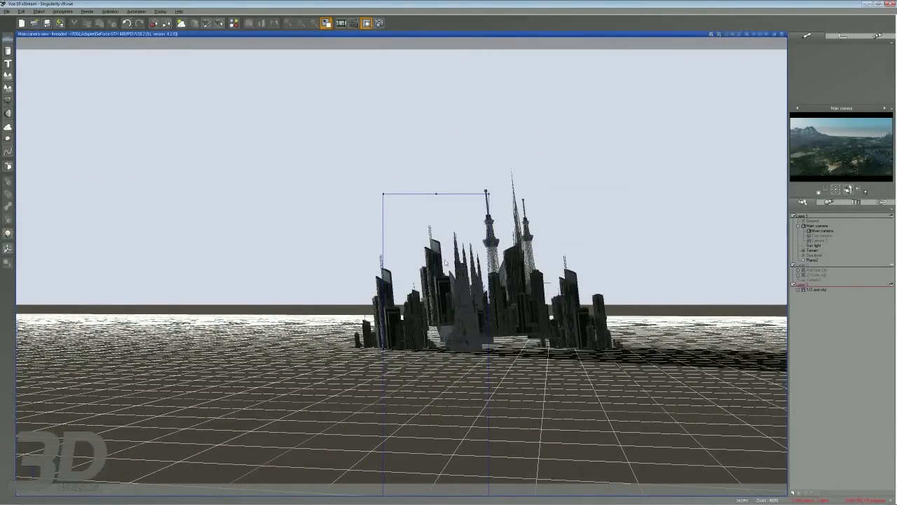
{"action": "right_click_drag", "start_coordinate": [444, 259], "coordinate": [496, 340]}
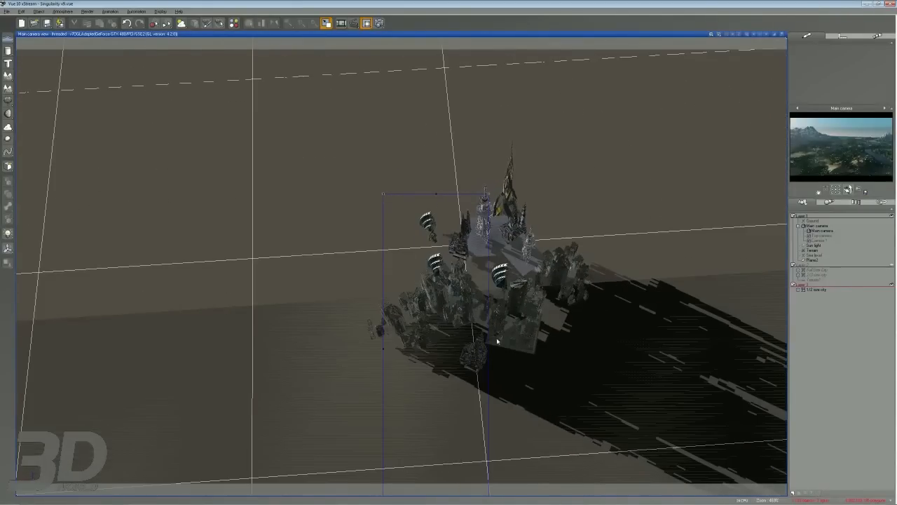
{"action": "right_click_drag", "start_coordinate": [448, 315], "coordinate": [503, 253]}
{"action": "right_click_drag", "start_coordinate": [736, 319], "coordinate": [653, 307]}
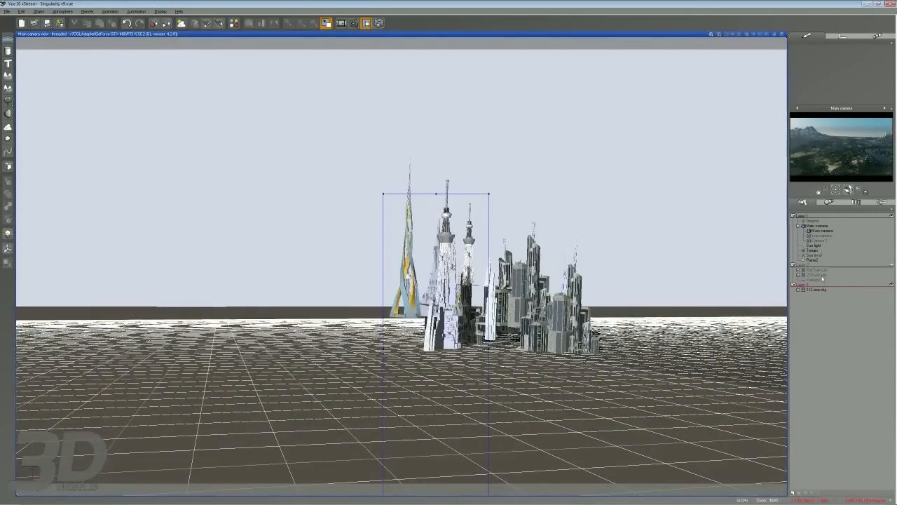
Close the camera options, activate the stored Camera 1 and restore the four-view layout.
{"action": "double_click", "coordinate": [822, 230]}
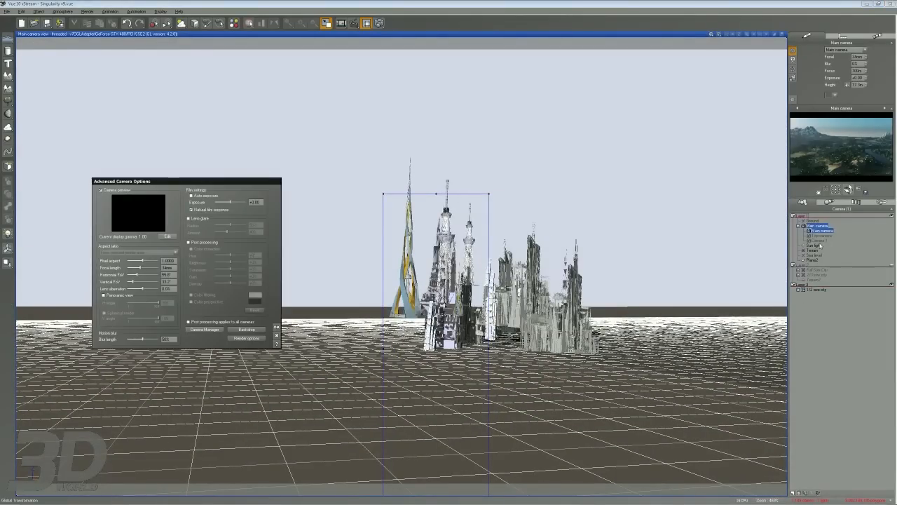
{"action": "double_click", "coordinate": [818, 239]}
{"action": "left_click", "coordinate": [277, 336]}
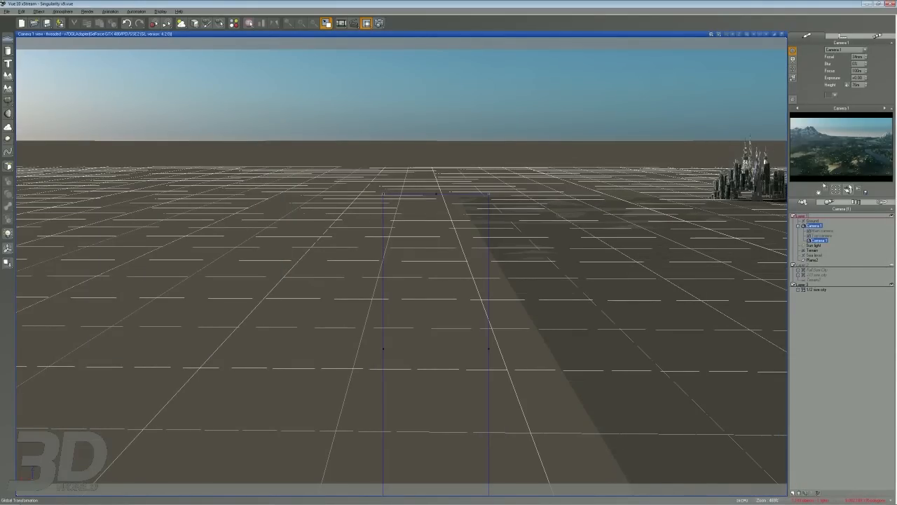
{"action": "double_click", "coordinate": [419, 33]}
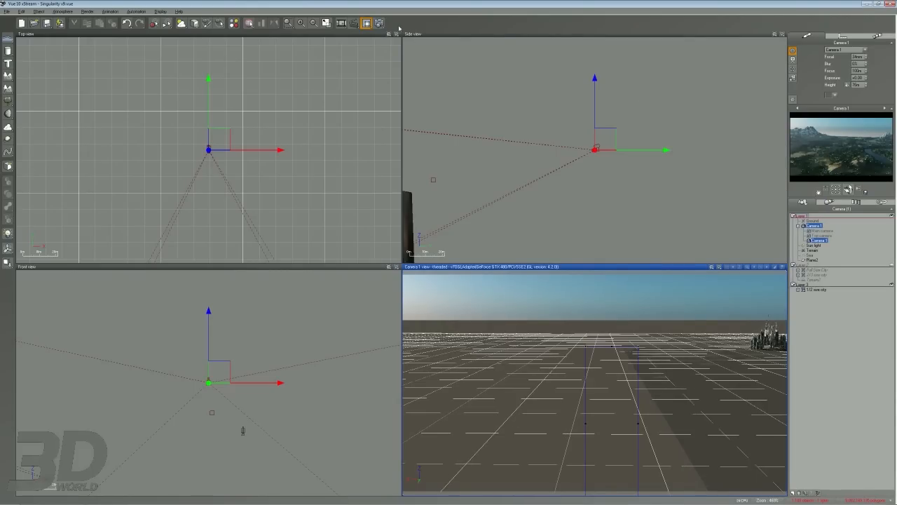
Open the material of Terrain2 and clear the populated instances of its two tree ecosystem layers.
{"action": "left_click", "coordinate": [812, 250]}
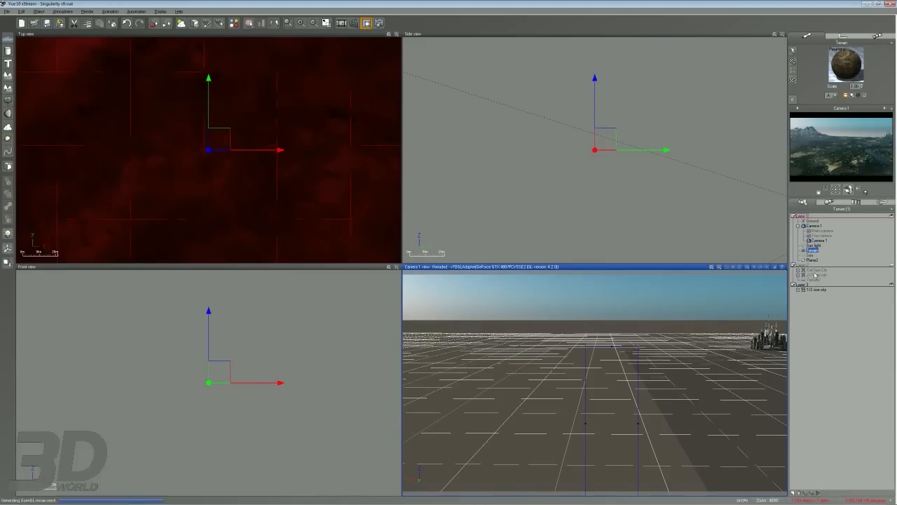
{"action": "double_click", "coordinate": [846, 62]}
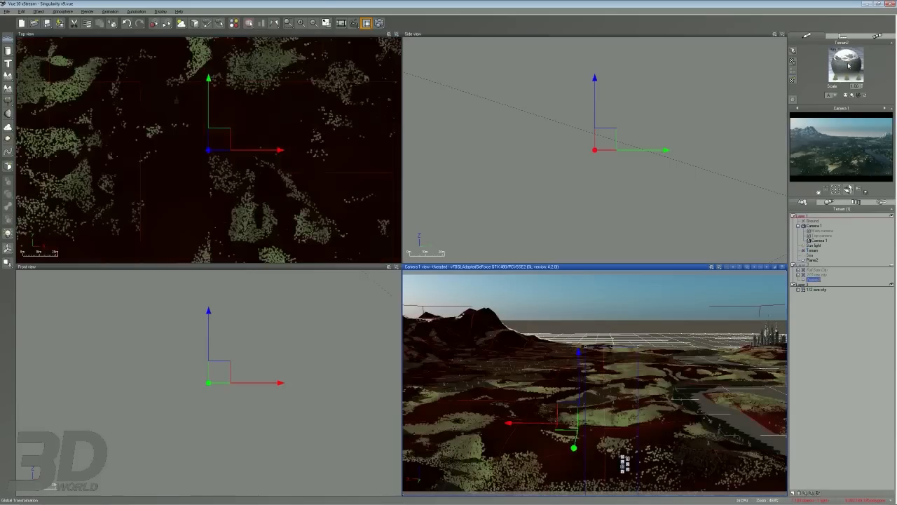
{"action": "left_click", "coordinate": [547, 154]}
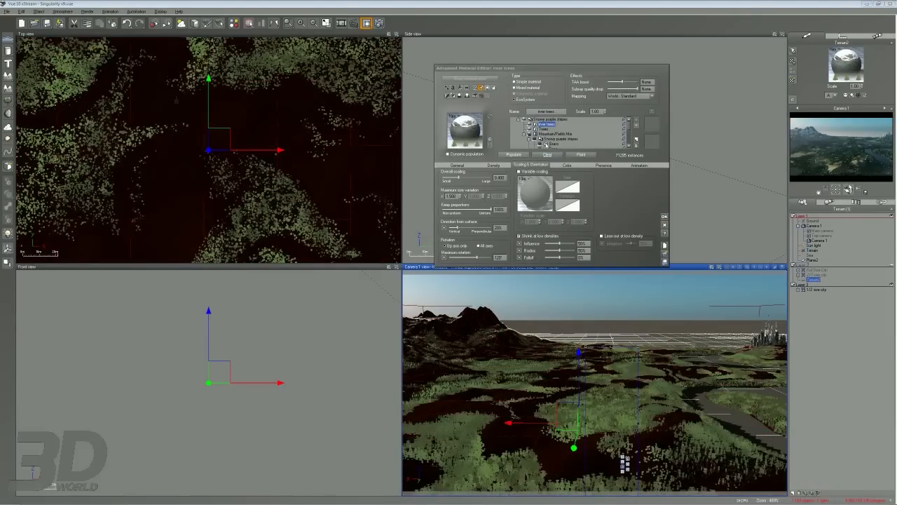
{"action": "left_click", "coordinate": [627, 129]}
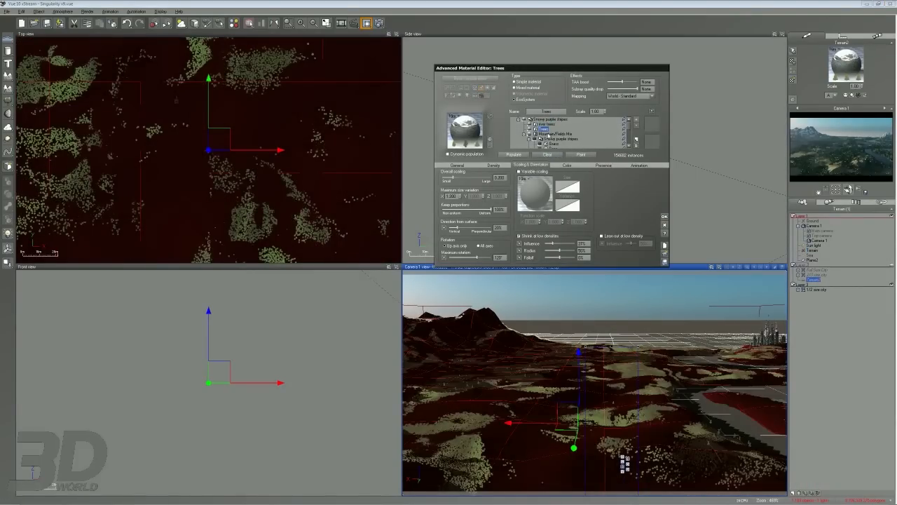
Clear the instances of the Snow & Ecosystem and Antimony eco layers and accept the material.
{"action": "scroll", "coordinate": [578, 137], "scroll_direction": "down", "scroll_amount": 5}
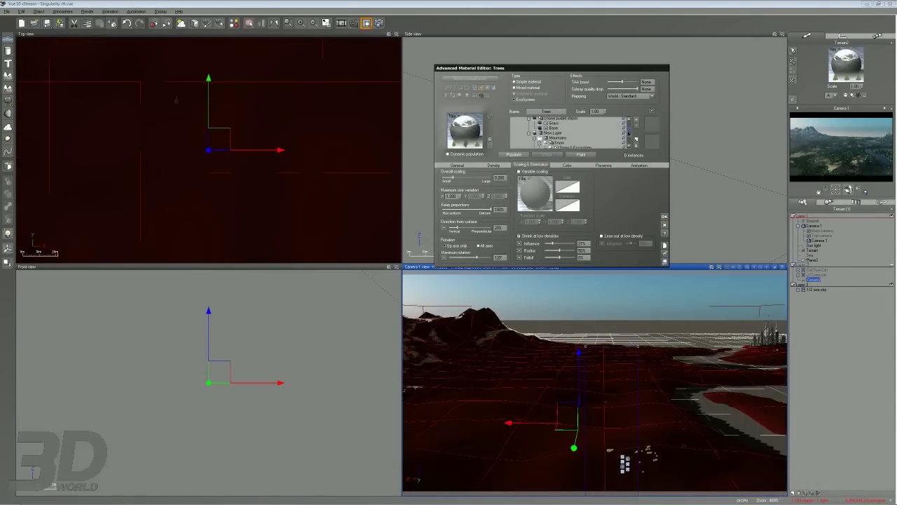
{"action": "left_click", "coordinate": [576, 133]}
{"action": "left_click", "coordinate": [549, 155]}
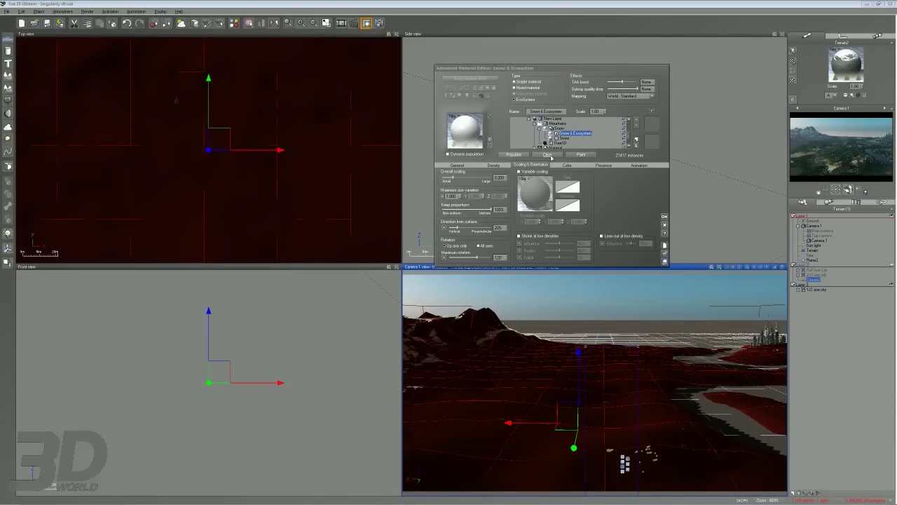
{"action": "scroll", "coordinate": [582, 137], "scroll_direction": "down", "scroll_amount": 1}
{"action": "left_click", "coordinate": [565, 138]}
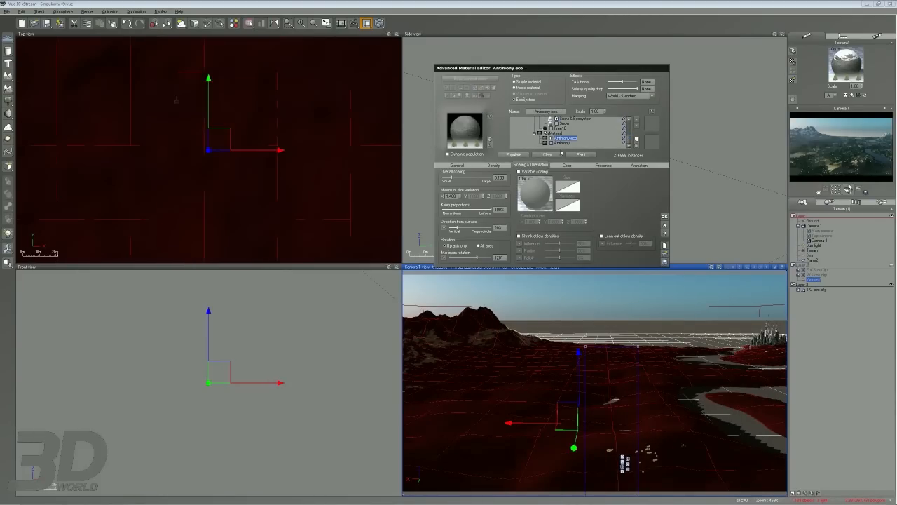
{"action": "left_click", "coordinate": [664, 217]}
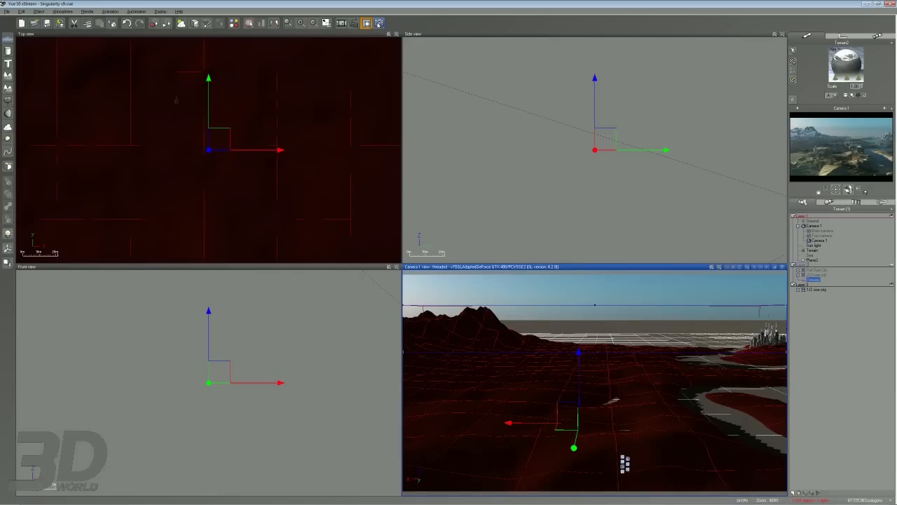
Render the selected region of the Camera 1 view.
{"action": "left_click", "coordinate": [379, 23]}
{"action": "left_click", "coordinate": [365, 304]}
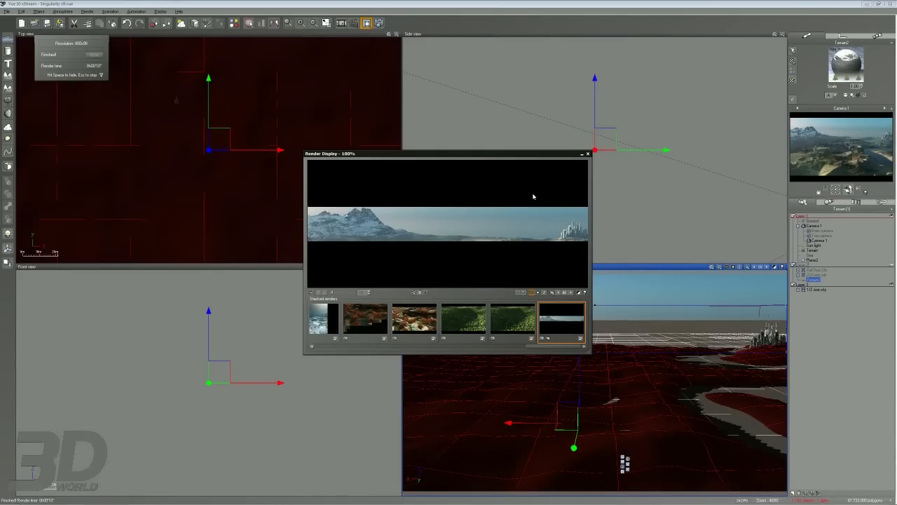
Close the render, open the Sea's material, and inspect the Default water layer's transparency and the water surface options.
{"action": "left_click", "coordinate": [588, 154]}
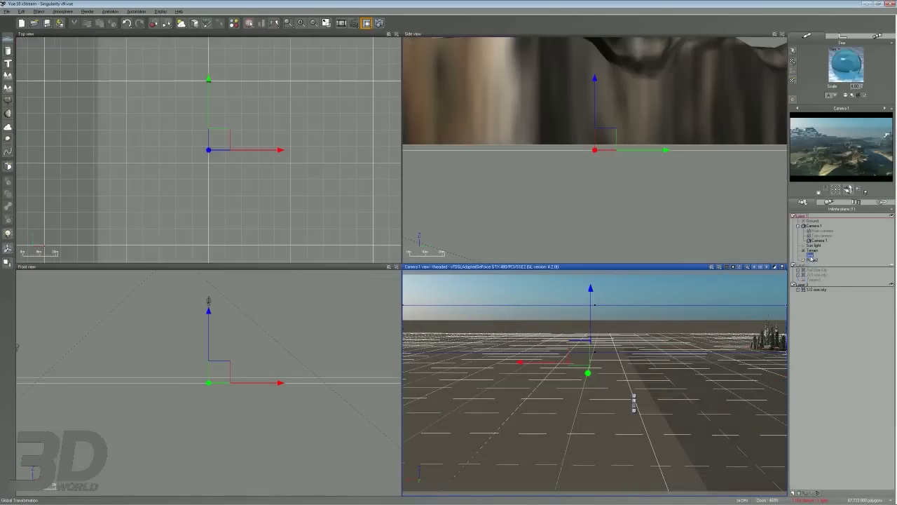
{"action": "left_click", "coordinate": [811, 255]}
{"action": "double_click", "coordinate": [846, 63]}
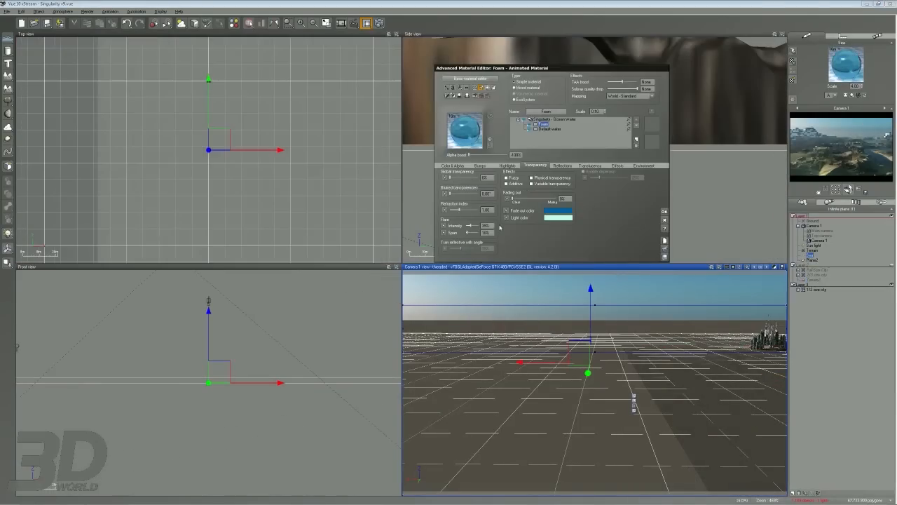
{"action": "left_click", "coordinate": [548, 129]}
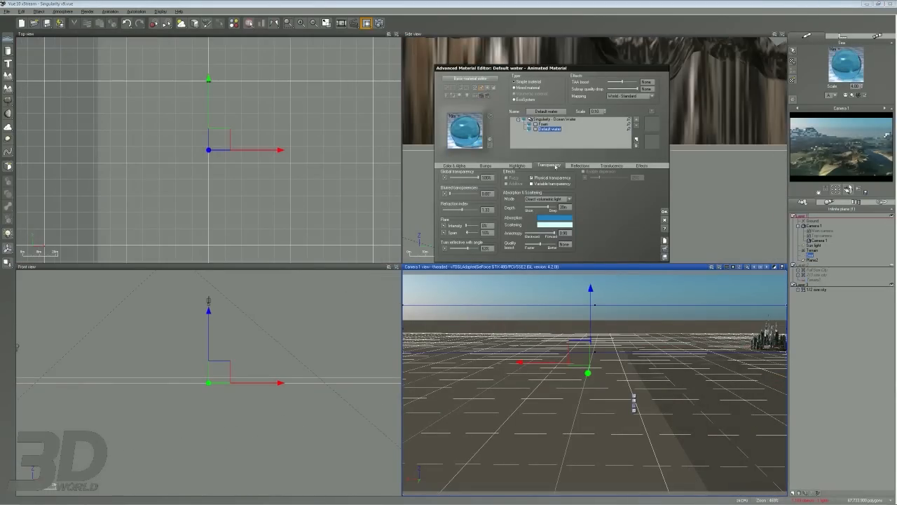
{"action": "double_click", "coordinate": [811, 256]}
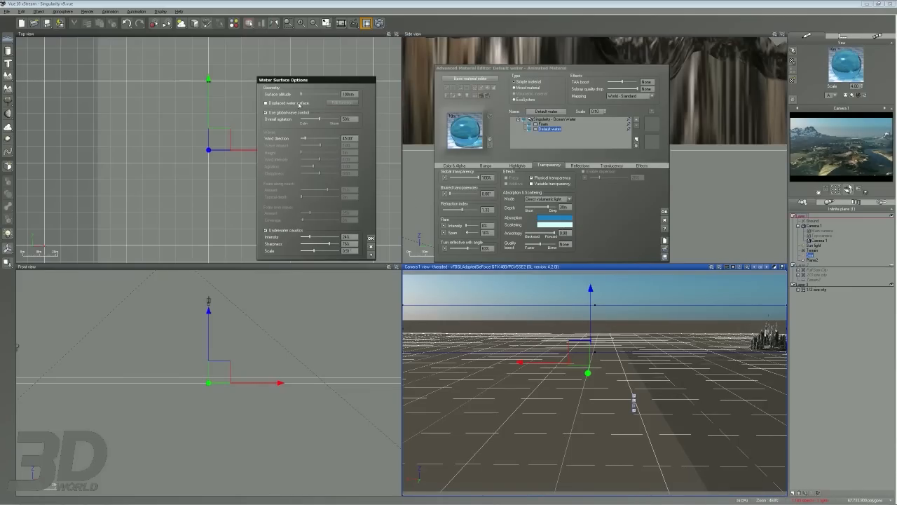
{"action": "left_click", "coordinate": [371, 246]}
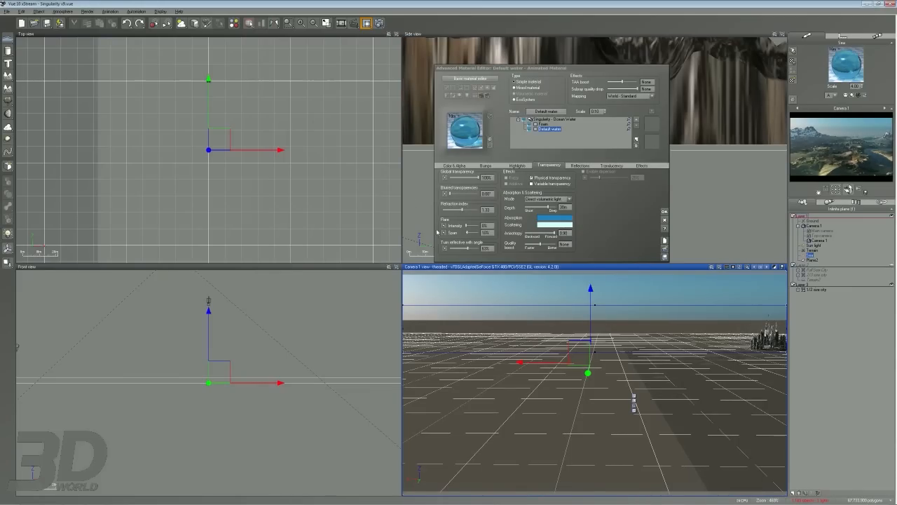
Try a highlight global intensity and size of 100% on the Default water layer and discard the material changes.
{"action": "left_click", "coordinate": [517, 166]}
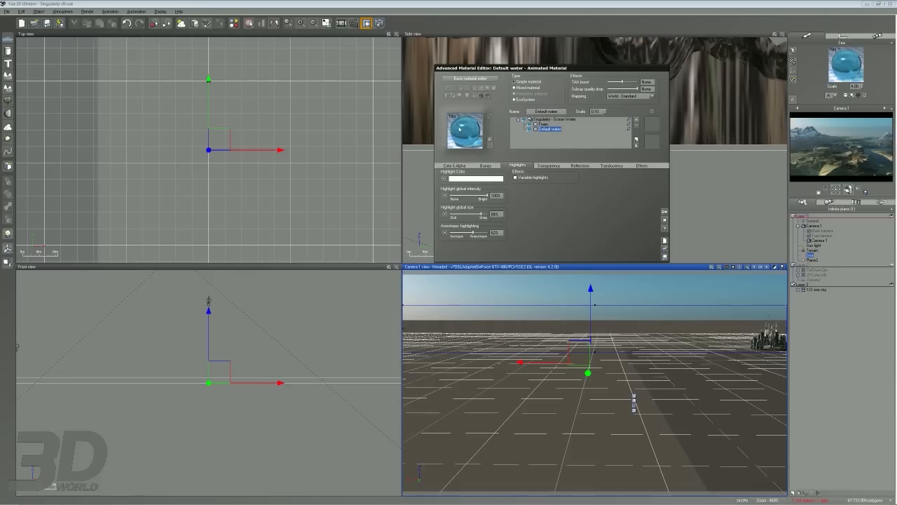
{"action": "left_click_drag", "start_coordinate": [487, 195], "coordinate": [465, 211]}
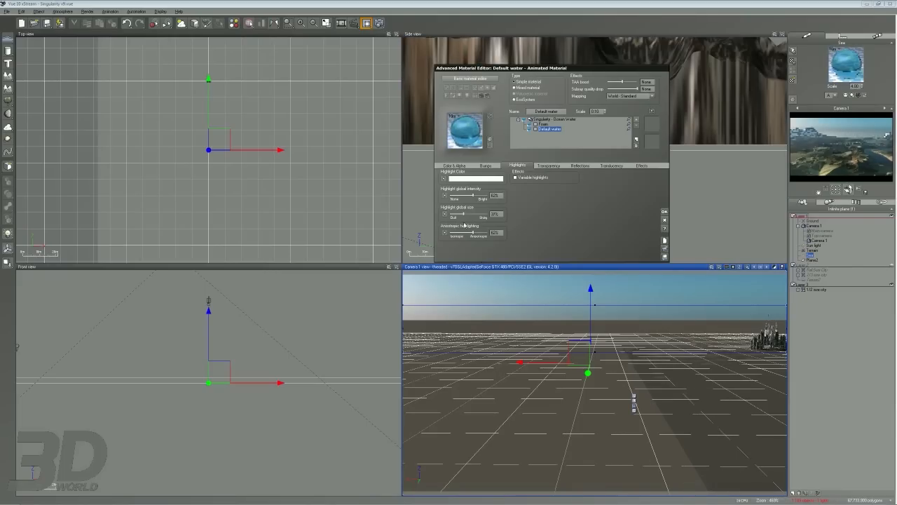
{"action": "left_click_drag", "start_coordinate": [463, 214], "coordinate": [489, 196]}
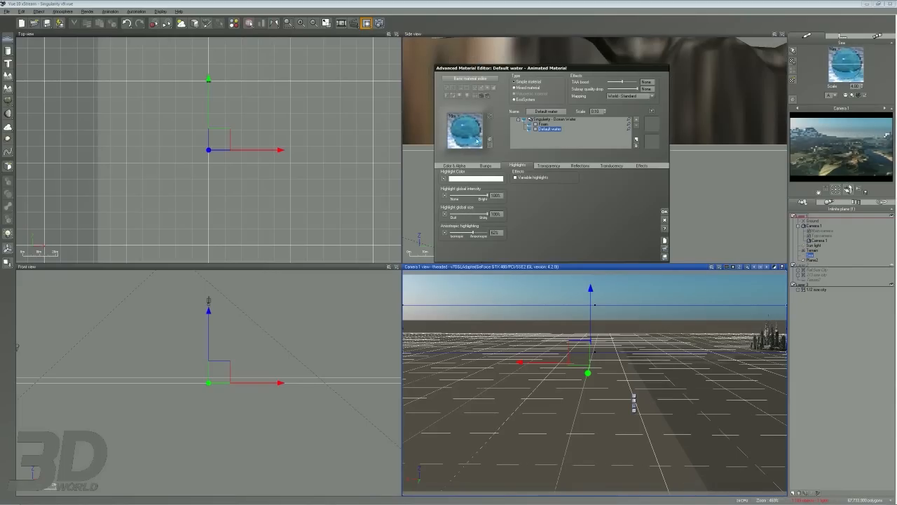
{"action": "left_click", "coordinate": [548, 165]}
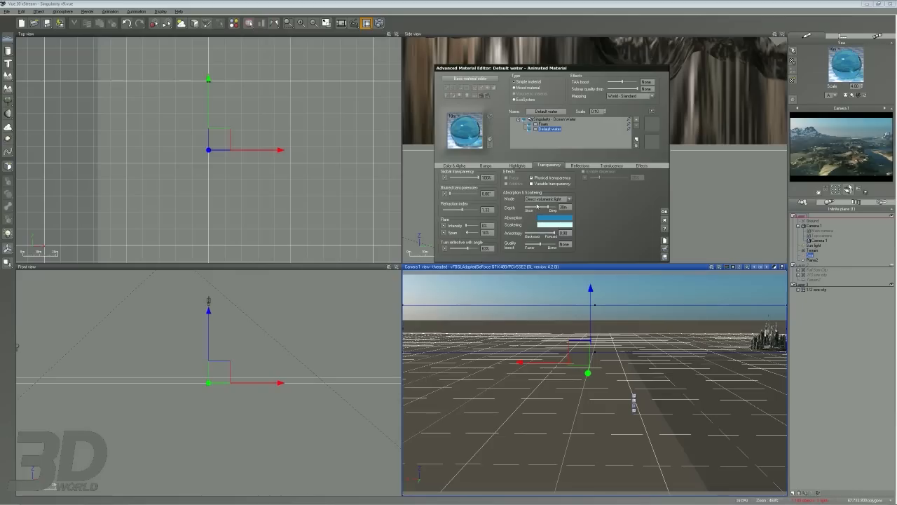
{"action": "left_click", "coordinate": [664, 220]}
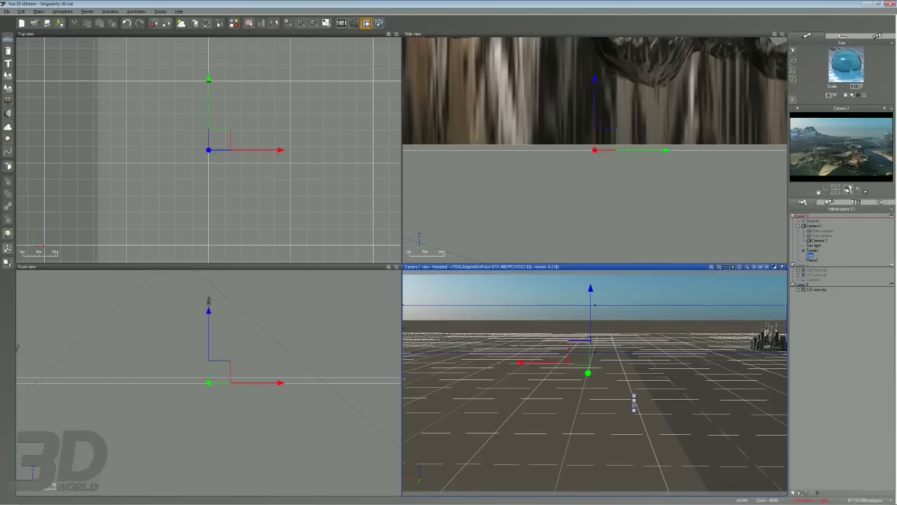
Open the atmosphere editor and review the light settings, including the light balance.
{"action": "left_click", "coordinate": [182, 23]}
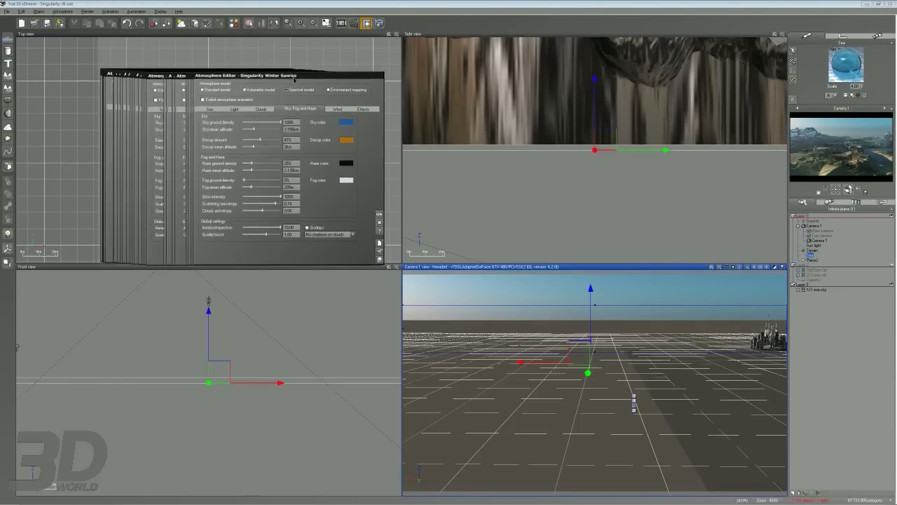
{"action": "left_click", "coordinate": [272, 104]}
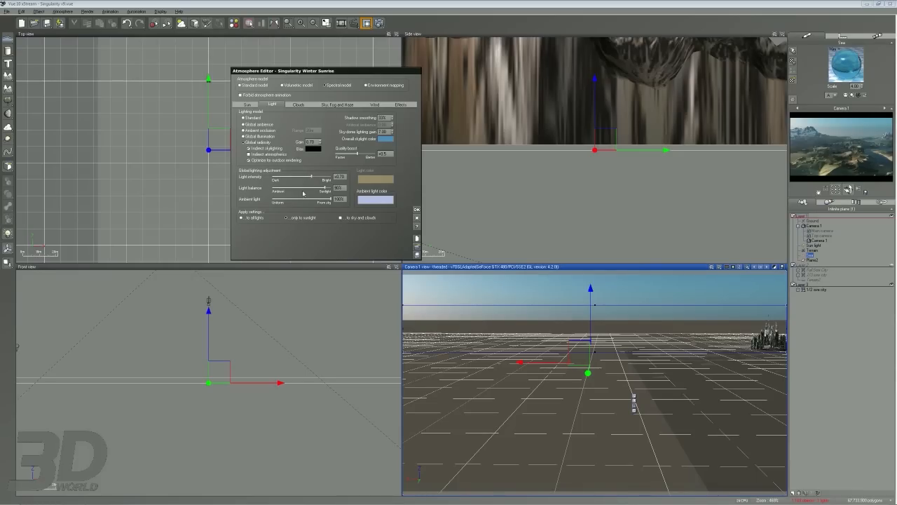
{"action": "left_click", "coordinate": [340, 188]}
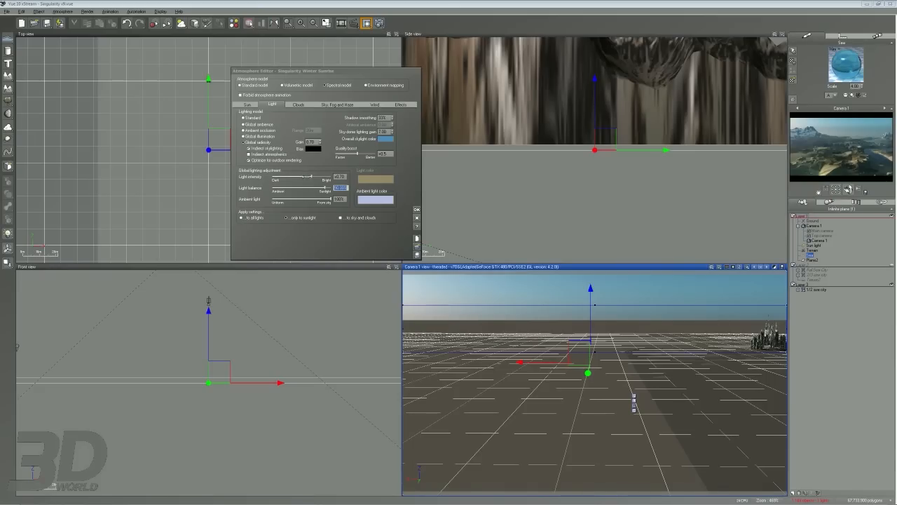
{"action": "left_click_drag", "start_coordinate": [345, 178], "coordinate": [263, 182]}
{"action": "left_click_drag", "start_coordinate": [318, 142], "coordinate": [258, 145]}
{"action": "left_click", "coordinate": [330, 190]}
{"action": "left_click", "coordinate": [383, 131]}
{"action": "left_click_drag", "start_coordinate": [397, 301], "coordinate": [551, 379]}
{"action": "left_click_drag", "start_coordinate": [518, 335], "coordinate": [503, 405]}
{"action": "left_click_drag", "start_coordinate": [424, 371], "coordinate": [771, 384]}
{"action": "mouse_move", "coordinate": [426, 371]}
{"action": "left_mouse_down"}
{"action": "mouse_move", "coordinate": [561, 304]}
{"action": "mouse_move", "coordinate": [793, 382]}
{"action": "left_mouse_up"}
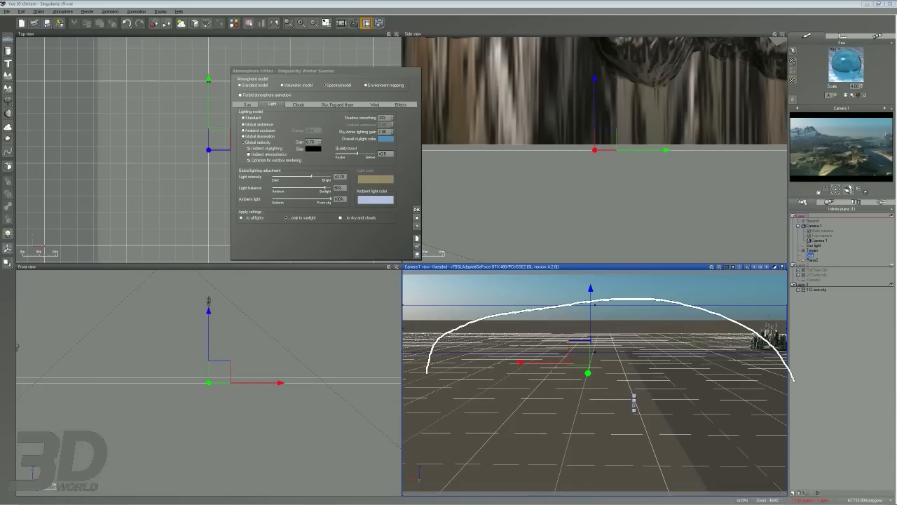
{"action": "left_click_drag", "start_coordinate": [517, 324], "coordinate": [516, 360]}
{"action": "left_click_drag", "start_coordinate": [557, 319], "coordinate": [562, 361]}
{"action": "left_click_drag", "start_coordinate": [630, 320], "coordinate": [667, 379]}
{"action": "left_click_drag", "start_coordinate": [719, 341], "coordinate": [733, 384]}
{"action": "left_click_drag", "start_coordinate": [603, 377], "coordinate": [640, 400]}
{"action": "left_click_drag", "start_coordinate": [670, 369], "coordinate": [650, 401]}
{"action": "left_click_drag", "start_coordinate": [716, 380], "coordinate": [733, 400]}
{"action": "left_click_drag", "start_coordinate": [543, 348], "coordinate": [557, 373]}
{"action": "left_click_drag", "start_coordinate": [589, 344], "coordinate": [567, 384]}
{"action": "key", "text": "Escape"}
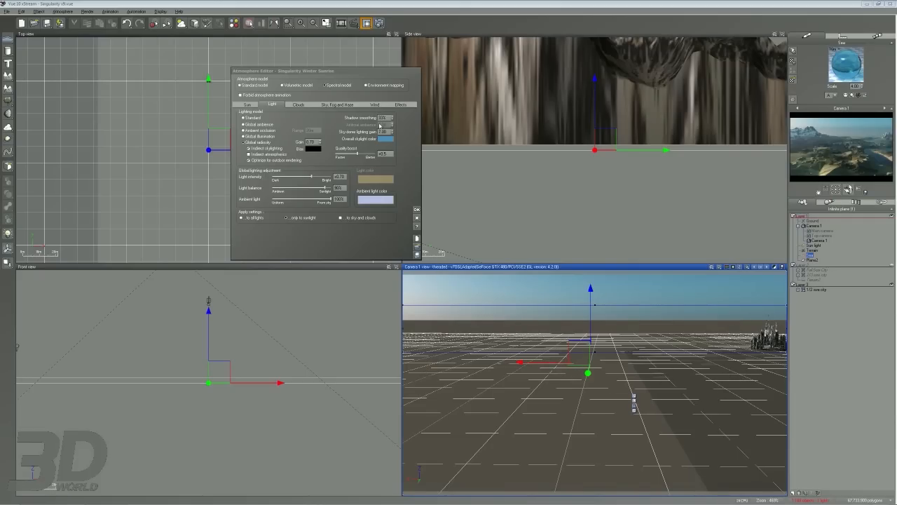
Review the atmosphere's cloud and sky, fog and haze settings, and inspect the haze color without changing it.
{"action": "left_click", "coordinate": [298, 105]}
{"action": "left_click", "coordinate": [338, 104]}
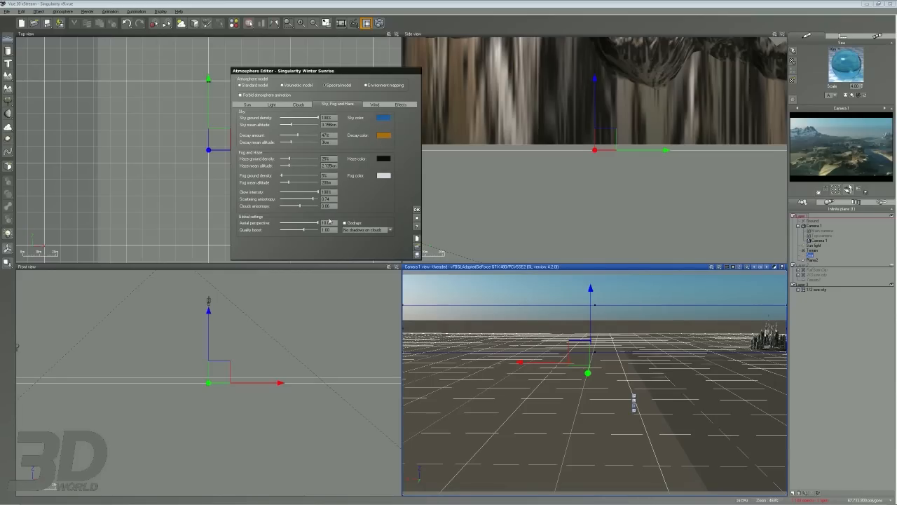
{"action": "left_click", "coordinate": [383, 158]}
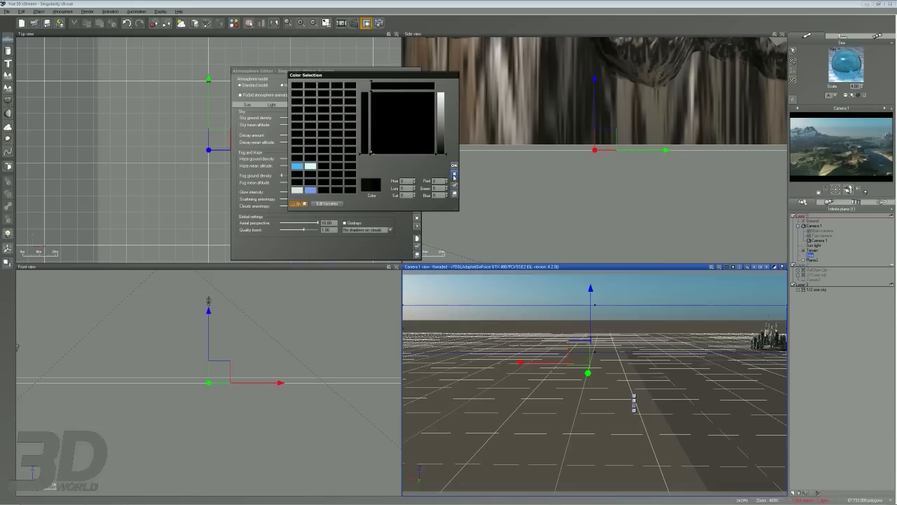
{"action": "left_click", "coordinate": [454, 173]}
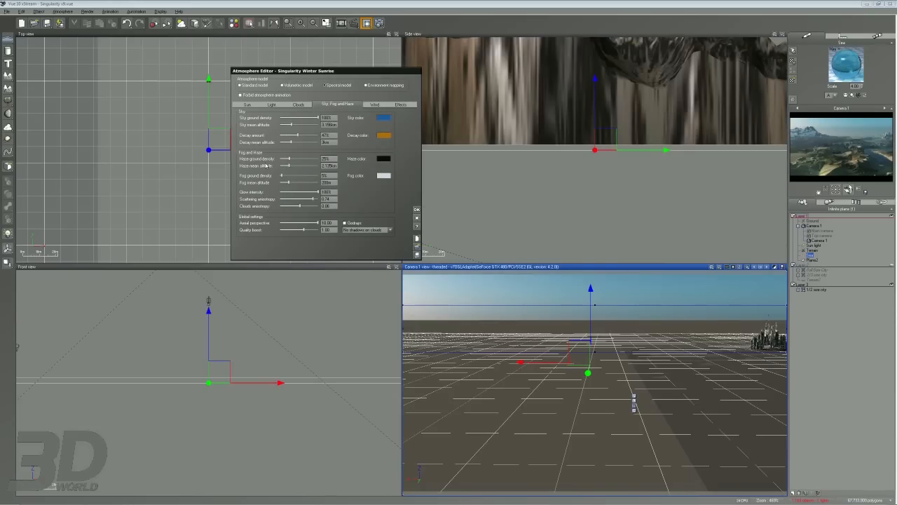
Try a haze ground density of 100% and restore it to 25%.
{"action": "left_click_drag", "start_coordinate": [299, 158], "coordinate": [459, 201]}
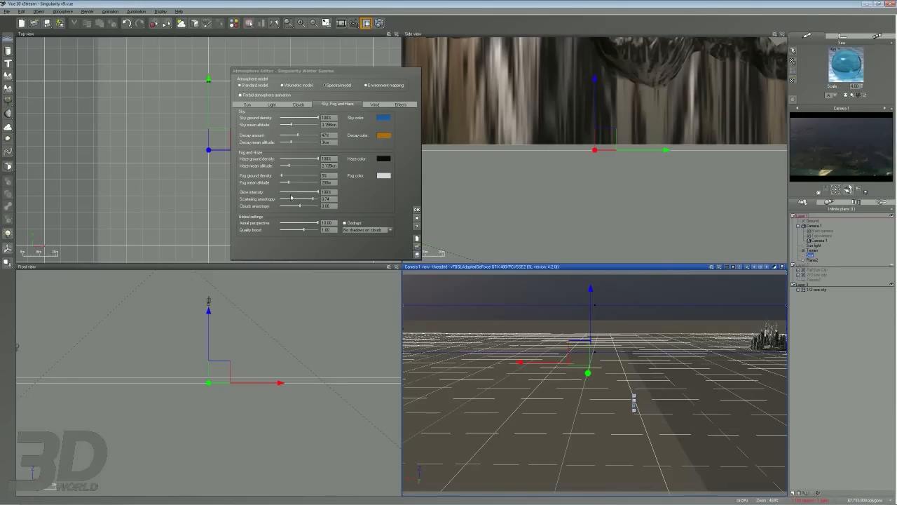
{"action": "left_click", "coordinate": [335, 158]}
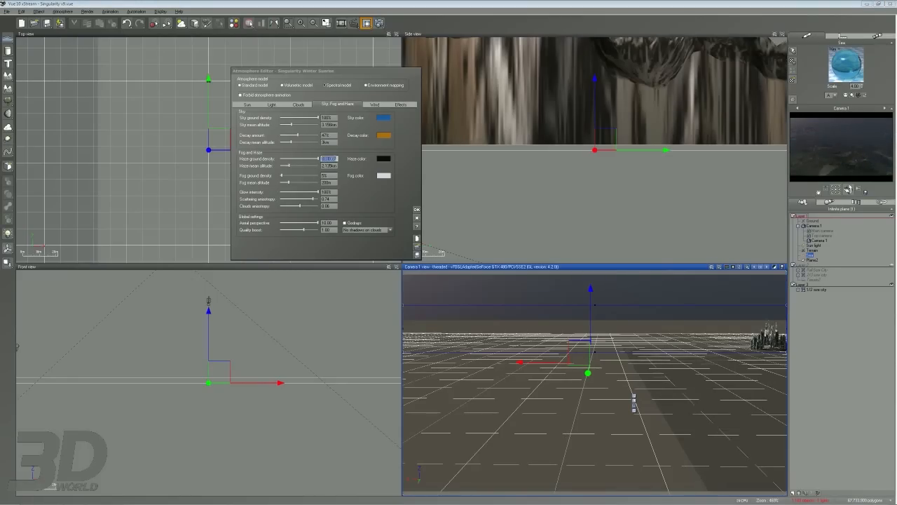
{"action": "type", "text": "25"}
{"action": "key", "text": "Return"}
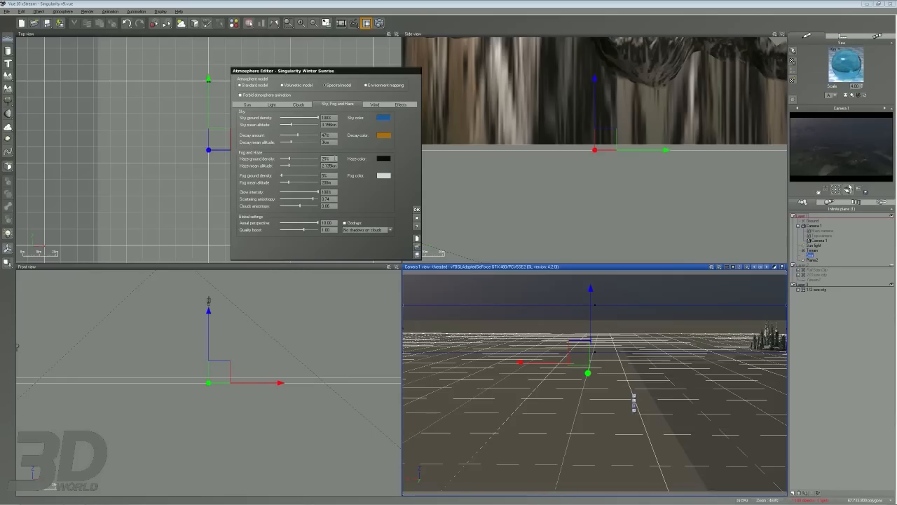
Set the aerial perspective to 1 and the fog ground density to about 33%, refreshing the preview.
{"action": "left_click", "coordinate": [334, 223]}
{"action": "type", "text": "1"}
{"action": "key", "text": "Return"}
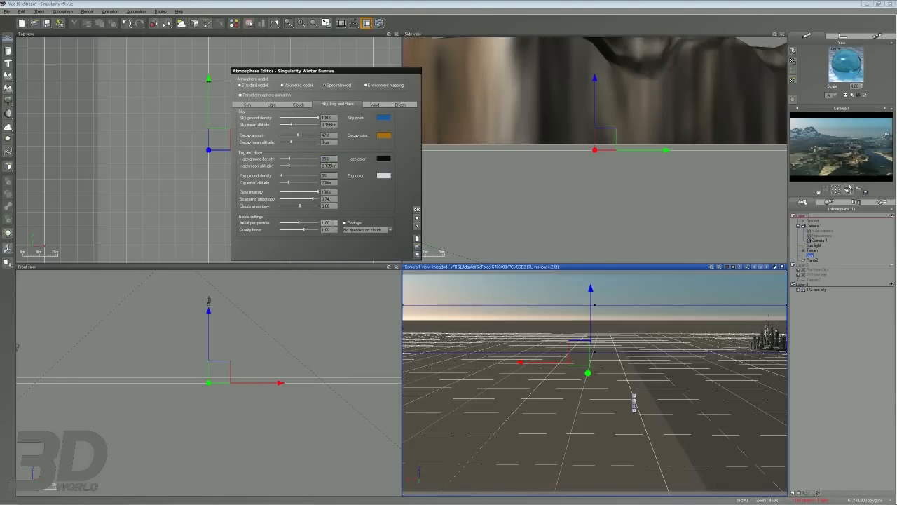
{"action": "left_click", "coordinate": [325, 222]}
{"action": "left_click_drag", "start_coordinate": [282, 175], "coordinate": [304, 172]}
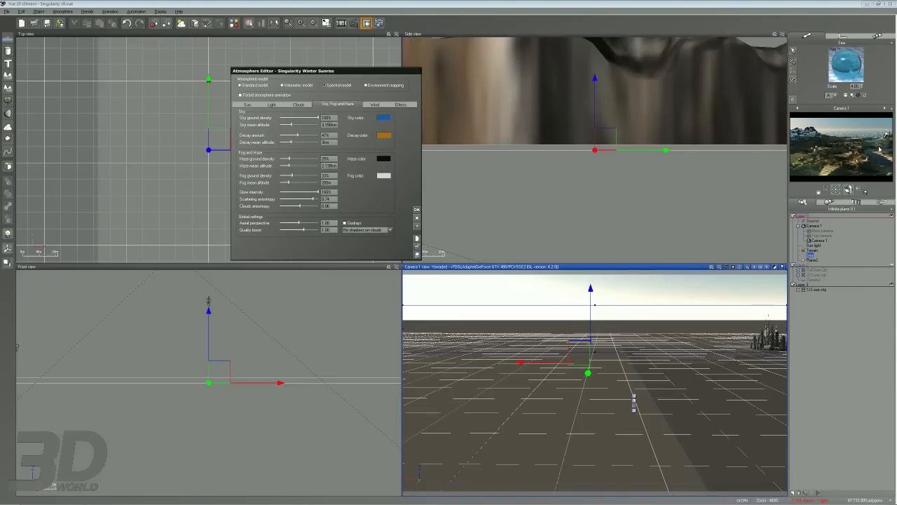
{"action": "left_click", "coordinate": [880, 148]}
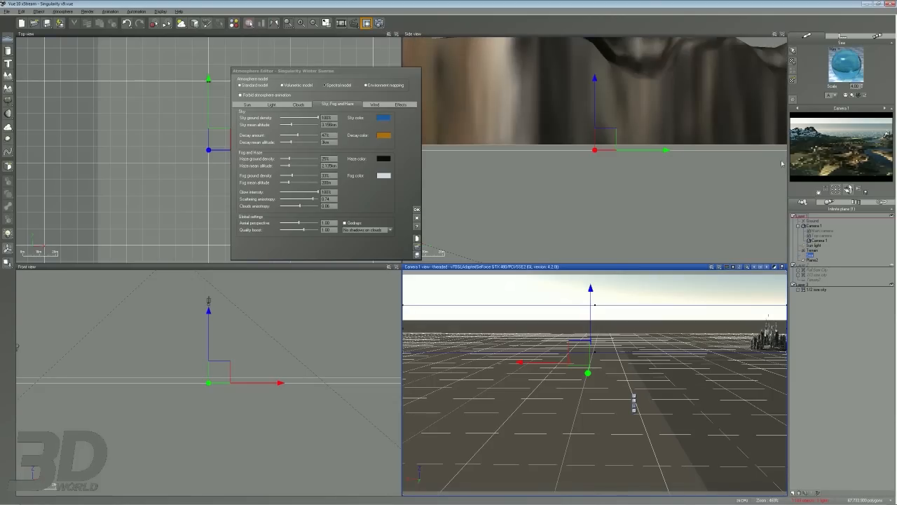
Set the sky and fog quality boost to -1, check the light quality boost and refresh the preview.
{"action": "left_click", "coordinate": [327, 230]}
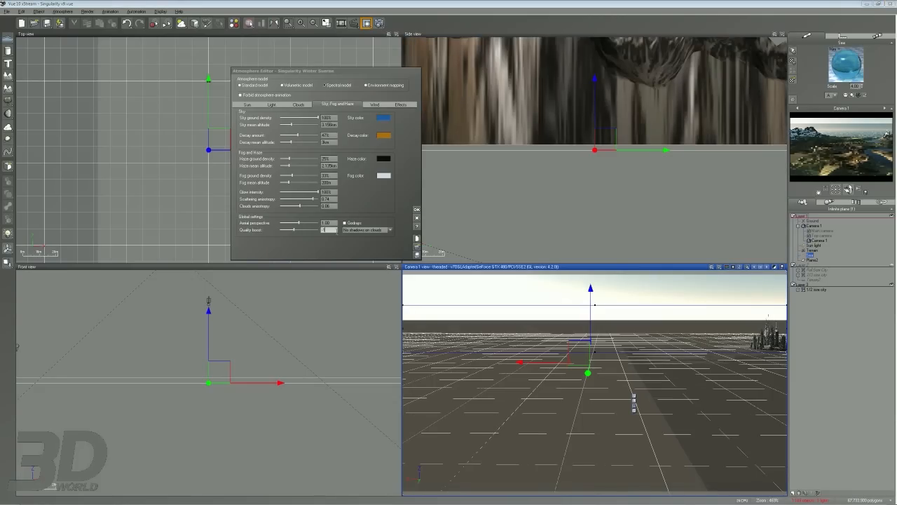
{"action": "left_click", "coordinate": [272, 104]}
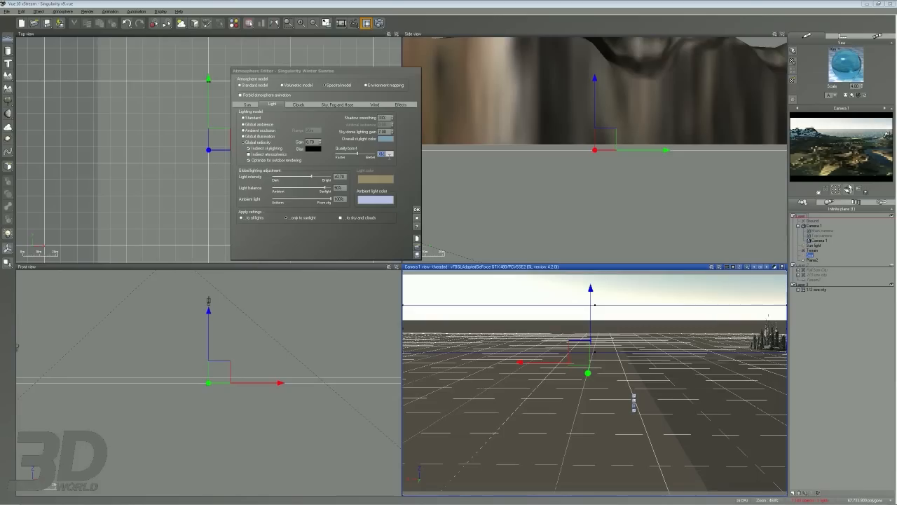
{"action": "left_click", "coordinate": [337, 105]}
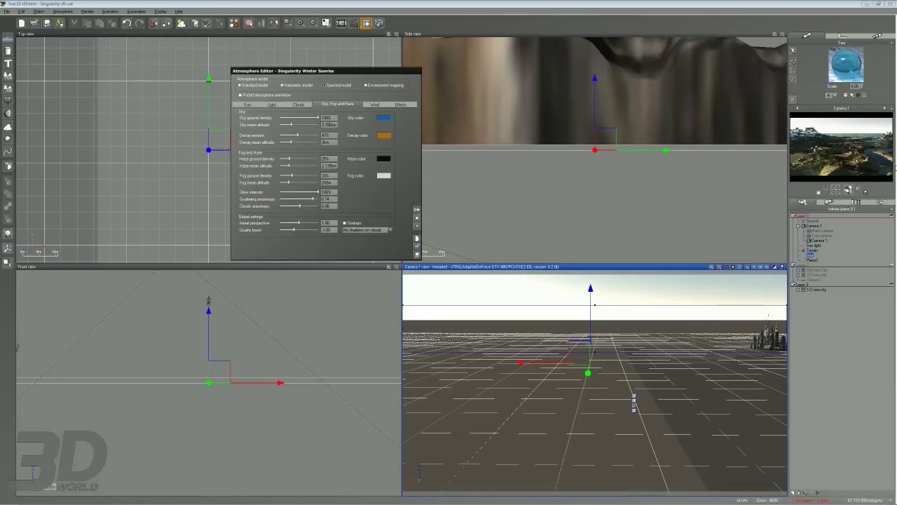
{"action": "left_click", "coordinate": [895, 166]}
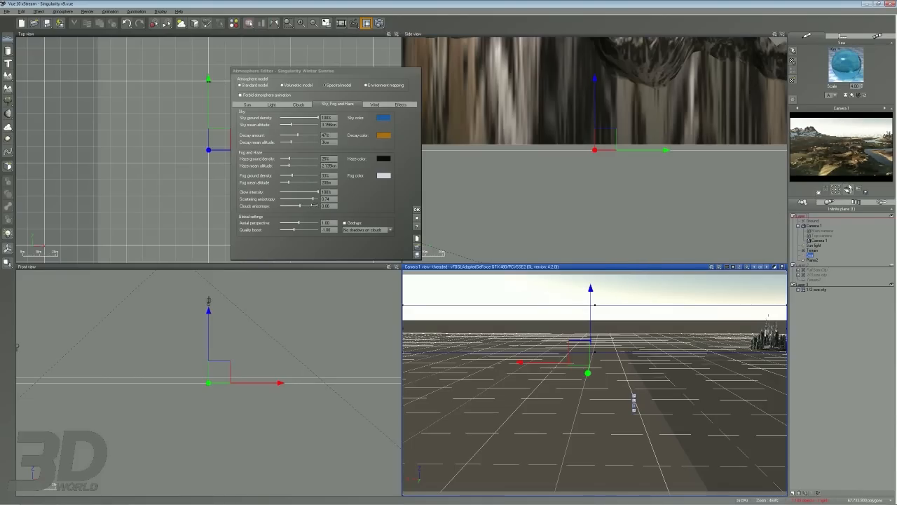
Try fog mean altitudes of about 543 m and 123 m, raising the aerial perspective to 10 and refreshing the preview.
{"action": "left_click_drag", "start_coordinate": [285, 181], "coordinate": [294, 182]}
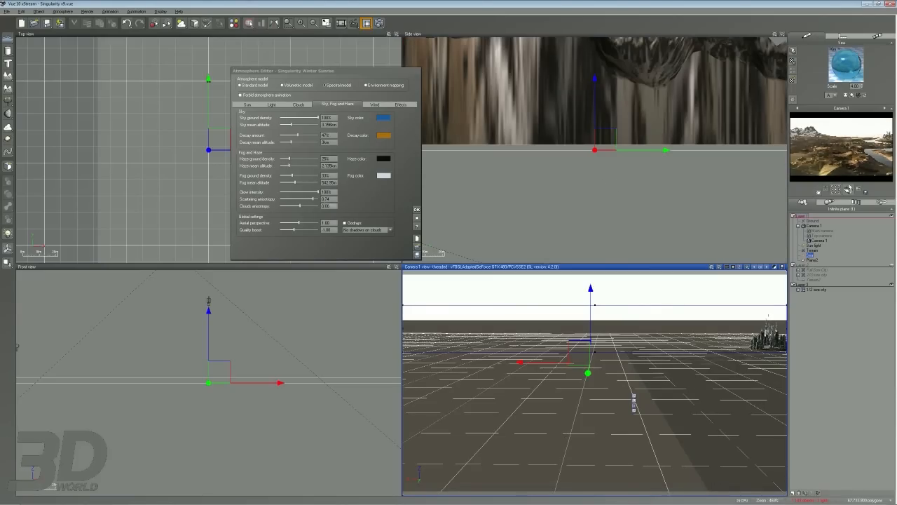
{"action": "left_click_drag", "start_coordinate": [299, 223], "coordinate": [320, 222]}
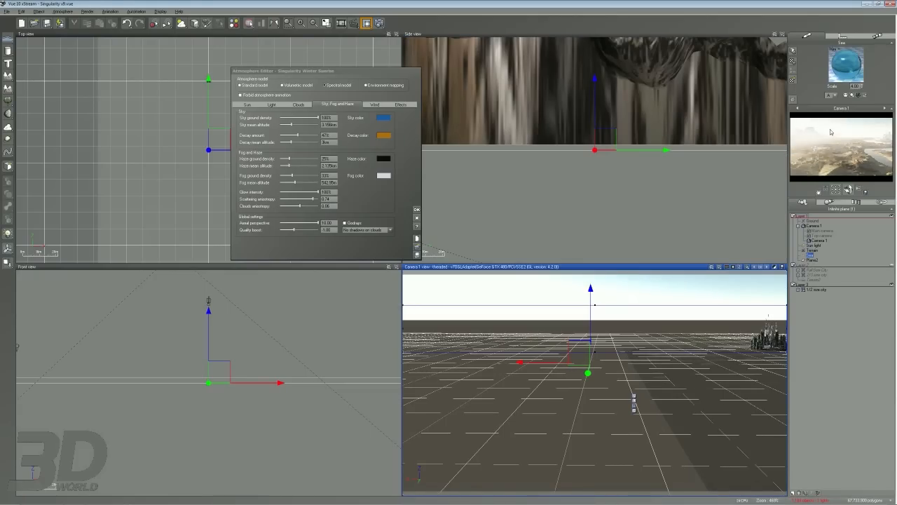
{"action": "left_click_drag", "start_coordinate": [295, 182], "coordinate": [298, 181]}
{"action": "left_click", "coordinate": [848, 146]}
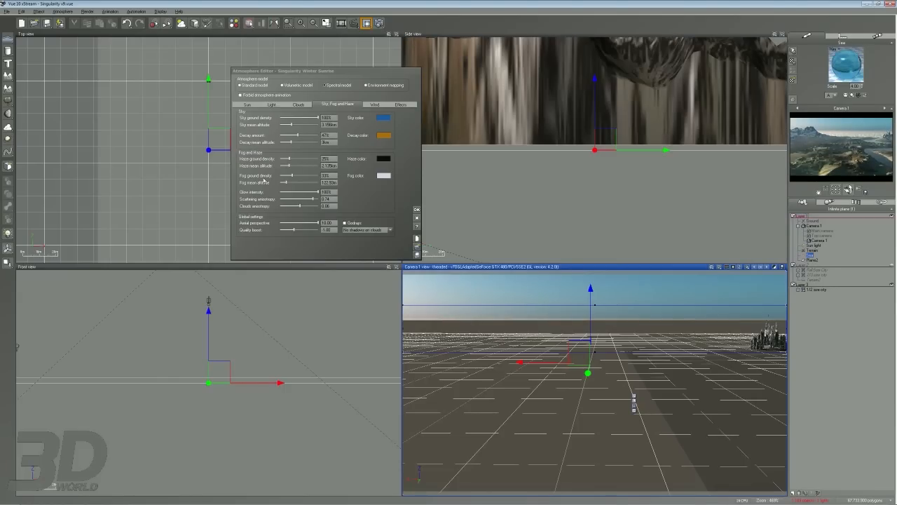
Try a fog ground density of 100% with fog mean altitudes of about 66 m and 143 m, and discard the atmosphere changes.
{"action": "mouse_move", "coordinate": [292, 176]}
{"action": "left_mouse_down"}
{"action": "mouse_move", "coordinate": [321, 176]}
{"action": "mouse_move", "coordinate": [302, 181]}
{"action": "left_mouse_up"}
{"action": "left_click", "coordinate": [876, 149]}
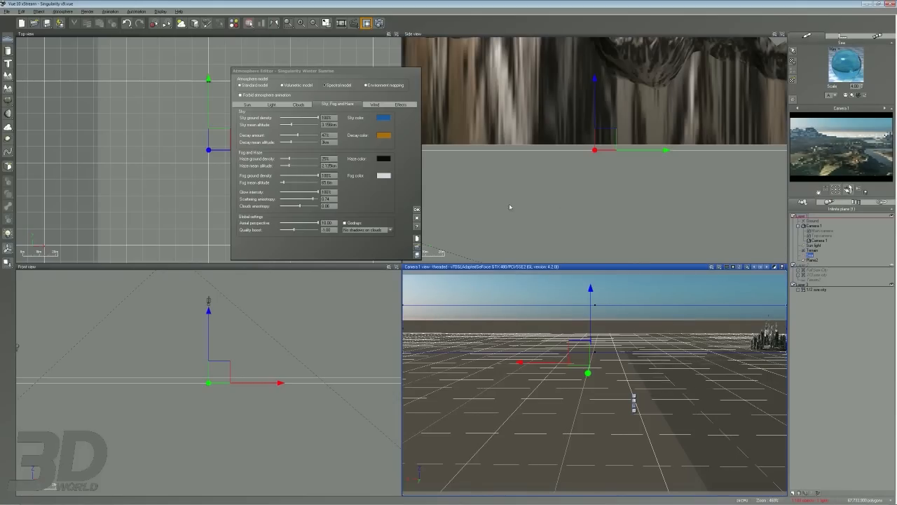
{"action": "left_click_drag", "start_coordinate": [300, 180], "coordinate": [297, 186]}
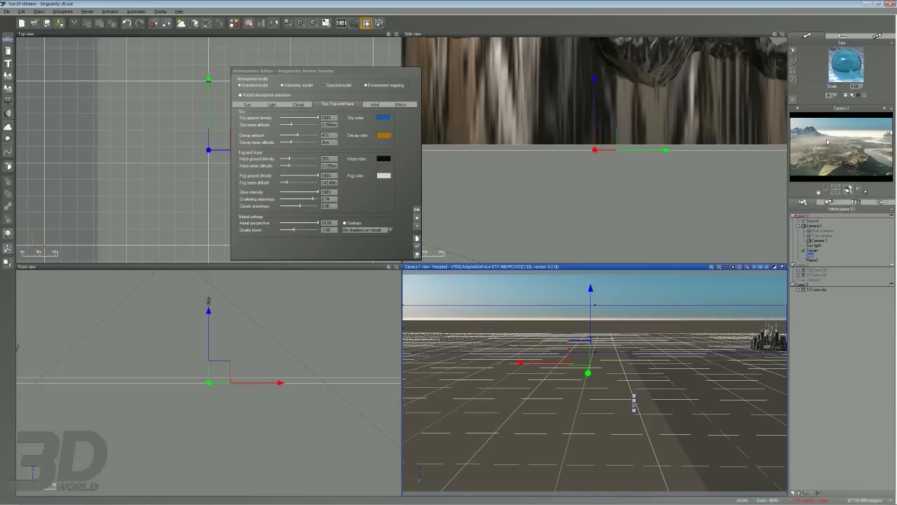
{"action": "left_click", "coordinate": [861, 136]}
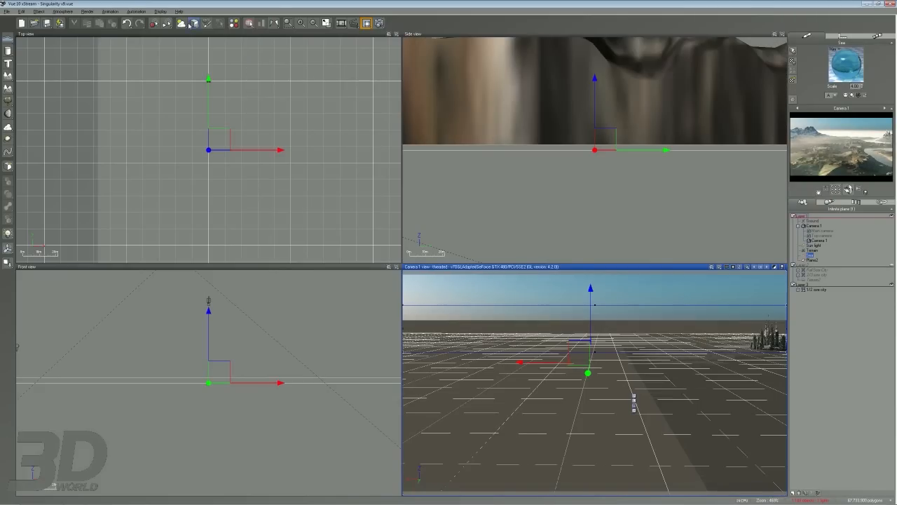
Open the atmosphere settings and look for a saved atmosphere file in the Singularity Institute folder and its 2_Vue subfolder.
{"action": "left_click", "coordinate": [184, 22]}
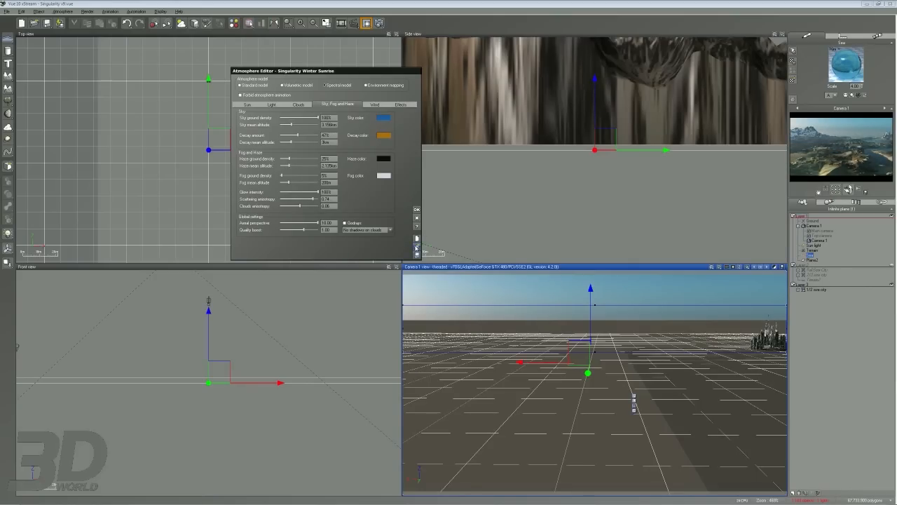
{"action": "left_click", "coordinate": [417, 247]}
{"action": "left_click", "coordinate": [304, 382]}
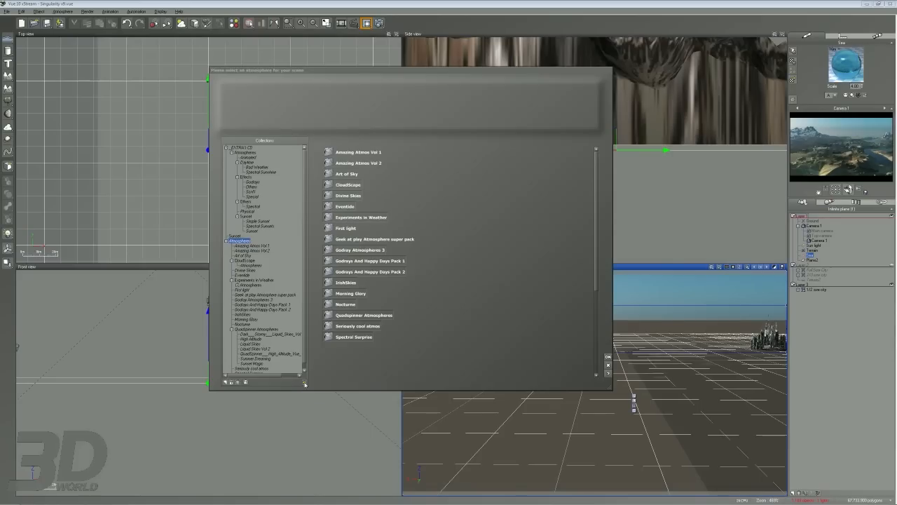
{"action": "left_click", "coordinate": [313, 204]}
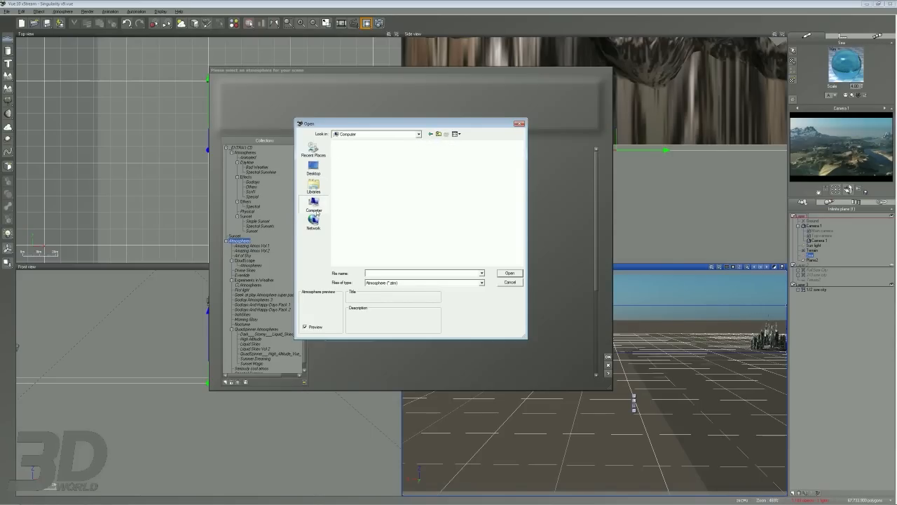
{"action": "double_click", "coordinate": [362, 156]}
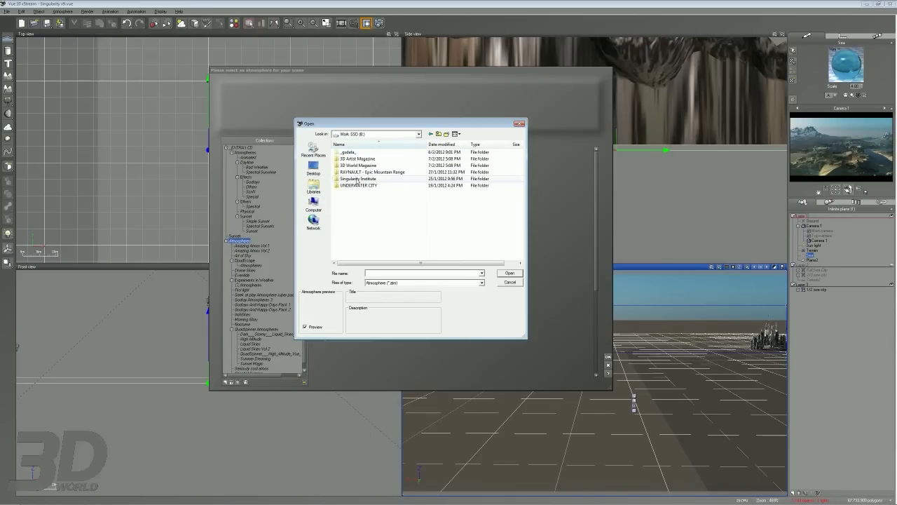
{"action": "double_click", "coordinate": [358, 180]}
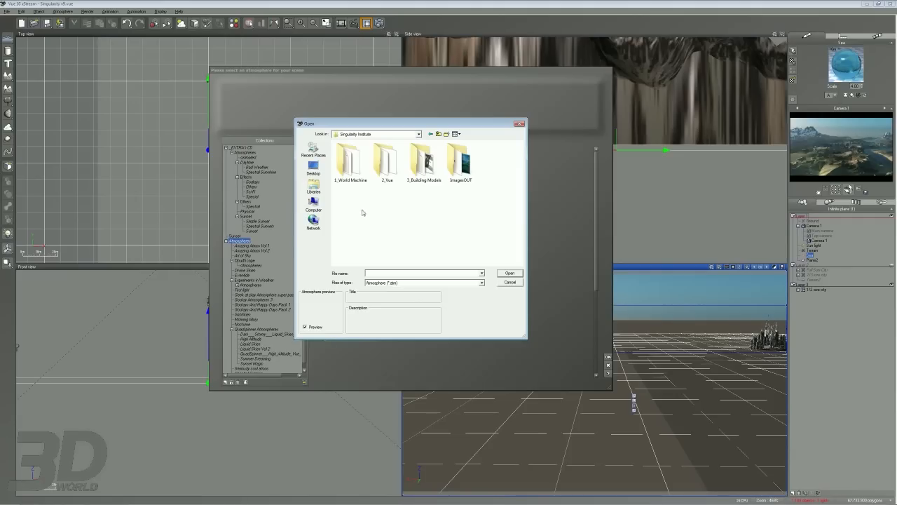
{"action": "double_click", "coordinate": [374, 161]}
{"action": "double_click", "coordinate": [354, 153]}
{"action": "key", "text": "BackSpace"}
{"action": "key", "text": "BackSpace"}
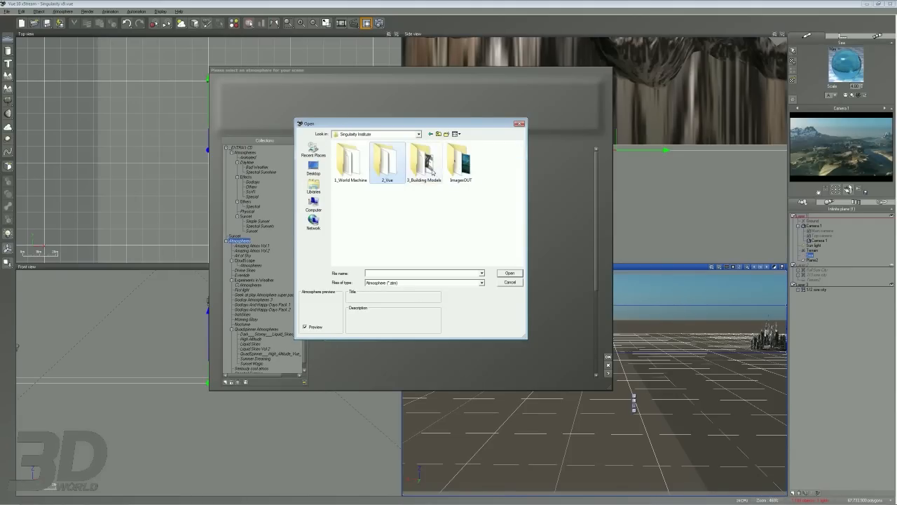
Check the ImagesOUT, 2_Vue and Desktop folders for an atmosphere file, and leave the atmosphere selection without loading one.
{"action": "left_click", "coordinate": [459, 172]}
{"action": "double_click", "coordinate": [458, 171]}
{"action": "key", "text": "BackSpace"}
{"action": "double_click", "coordinate": [384, 167]}
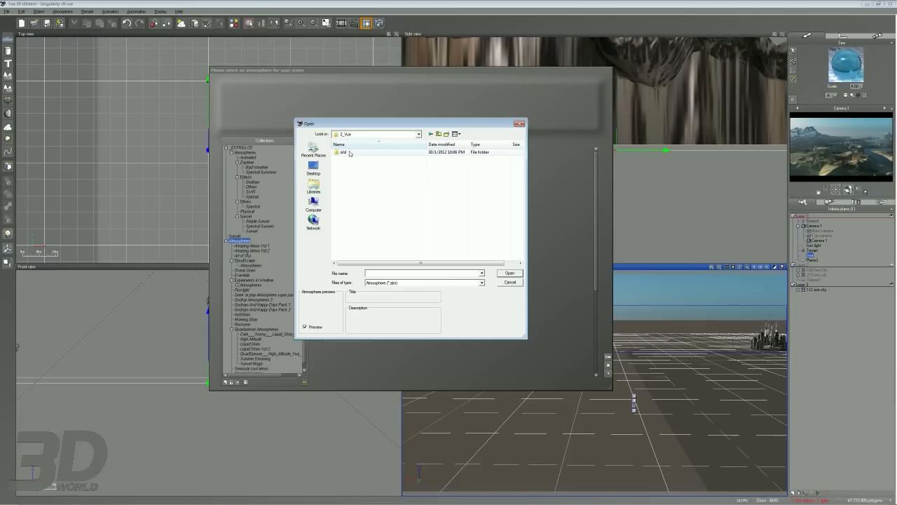
{"action": "left_click", "coordinate": [314, 173]}
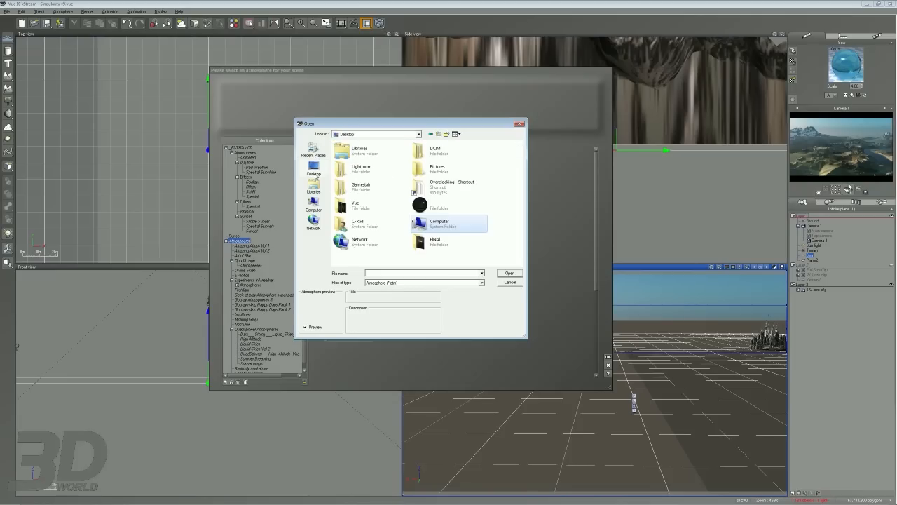
{"action": "left_click", "coordinate": [520, 123]}
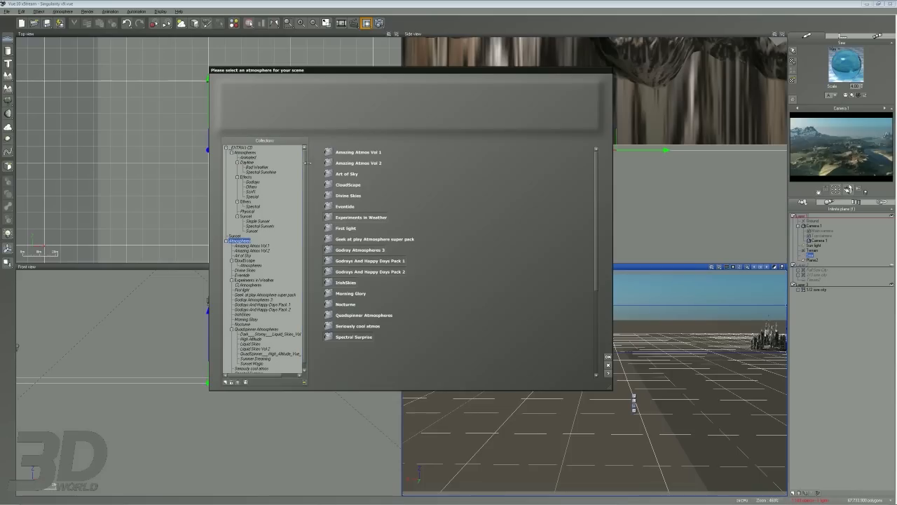
{"action": "left_click", "coordinate": [608, 365]}
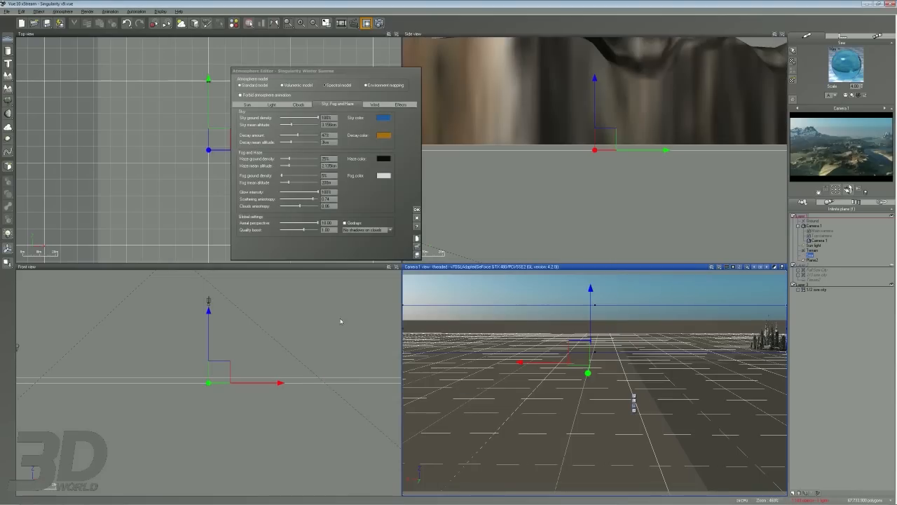
Raise the fog ground density to about 38%, check the light quality boost and lower the sky and fog quality boost to about -0.3.
{"action": "left_click", "coordinate": [332, 222]}
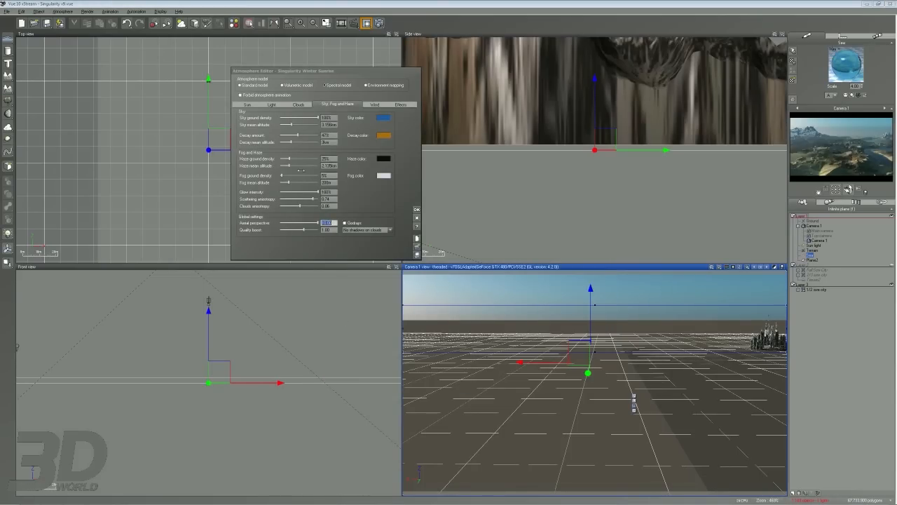
{"action": "left_click_drag", "start_coordinate": [299, 178], "coordinate": [308, 174]}
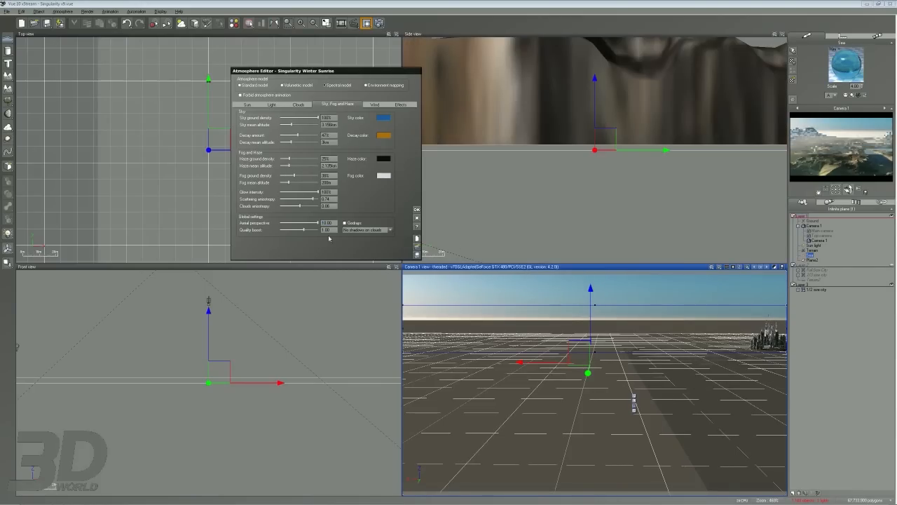
{"action": "left_click", "coordinate": [272, 103]}
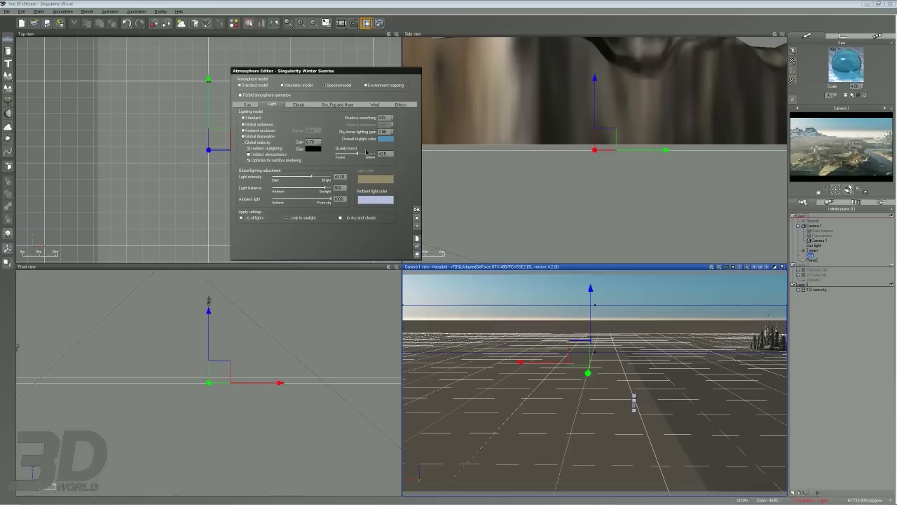
{"action": "left_click", "coordinate": [325, 105]}
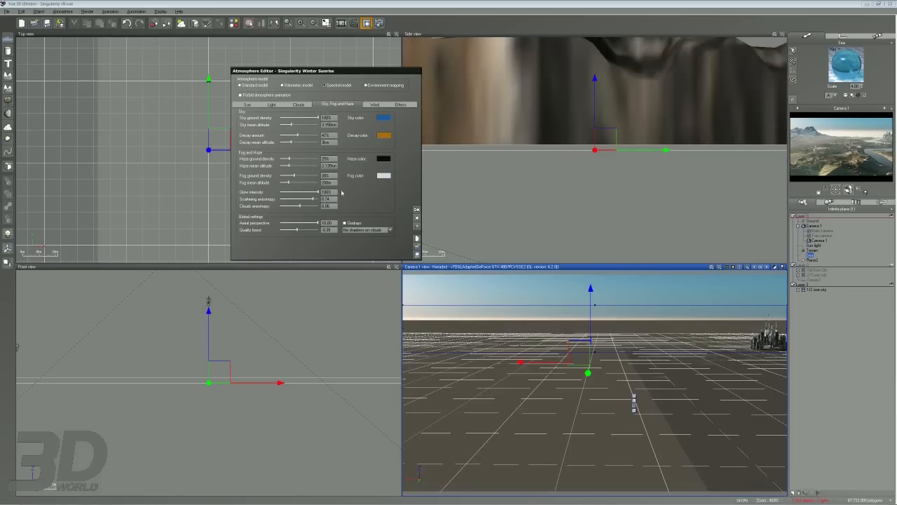
Change the fog color to a more neutral, nearly white tone and refresh the preview.
{"action": "double_click", "coordinate": [383, 176]}
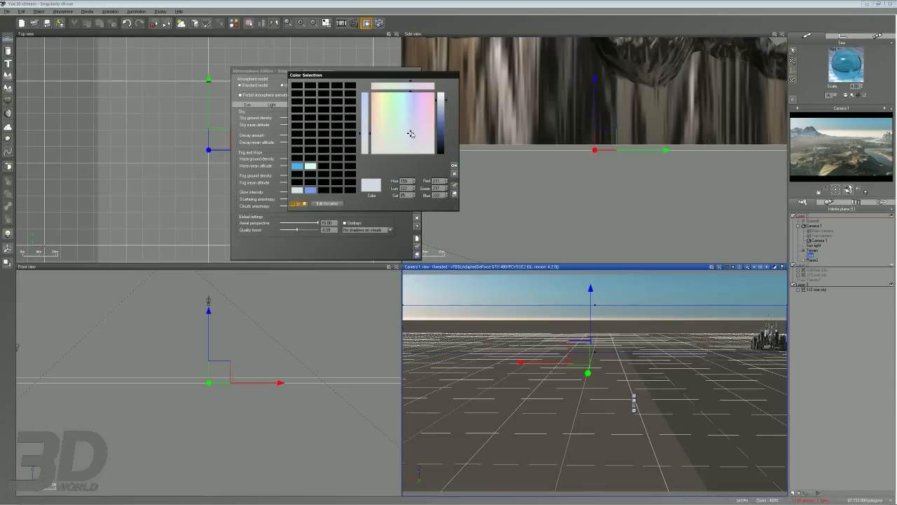
{"action": "left_click_drag", "start_coordinate": [410, 135], "coordinate": [407, 134]}
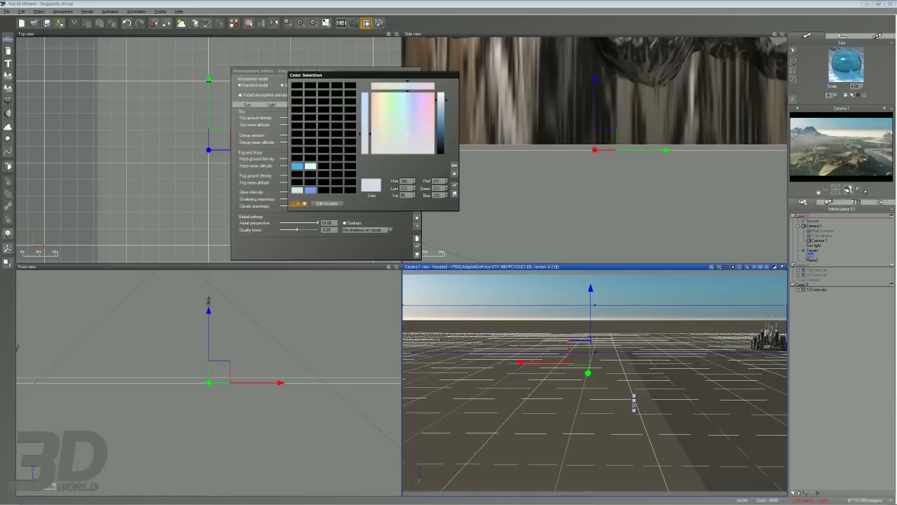
{"action": "left_click", "coordinate": [405, 138]}
{"action": "left_click", "coordinate": [348, 191]}
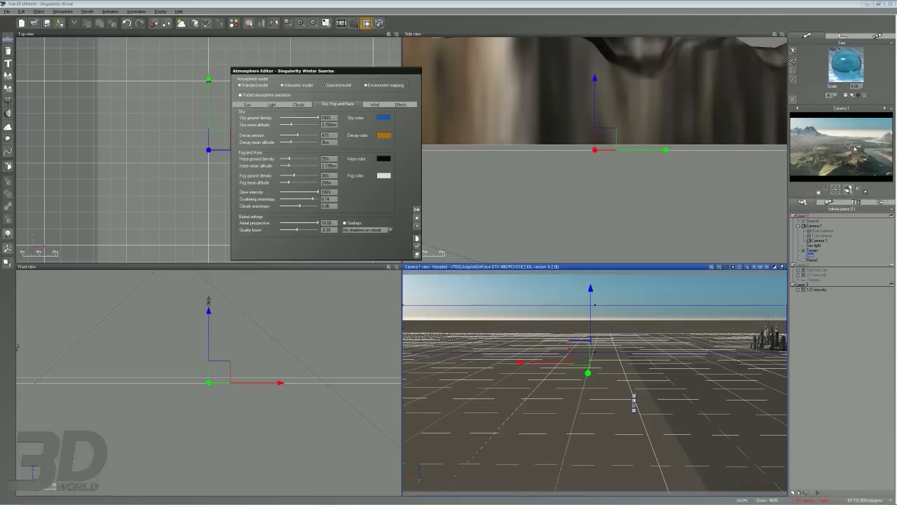
{"action": "left_click", "coordinate": [863, 246]}
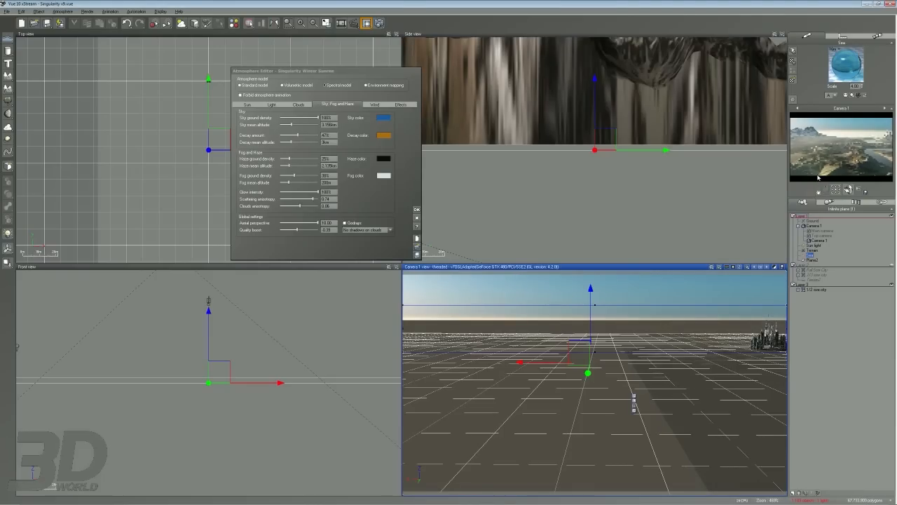
Lower the sky's decay mean altitude to about 1.97 km and the decay amount to about 33%.
{"action": "left_click_drag", "start_coordinate": [291, 142], "coordinate": [288, 143]}
{"action": "left_click", "coordinate": [606, 216]}
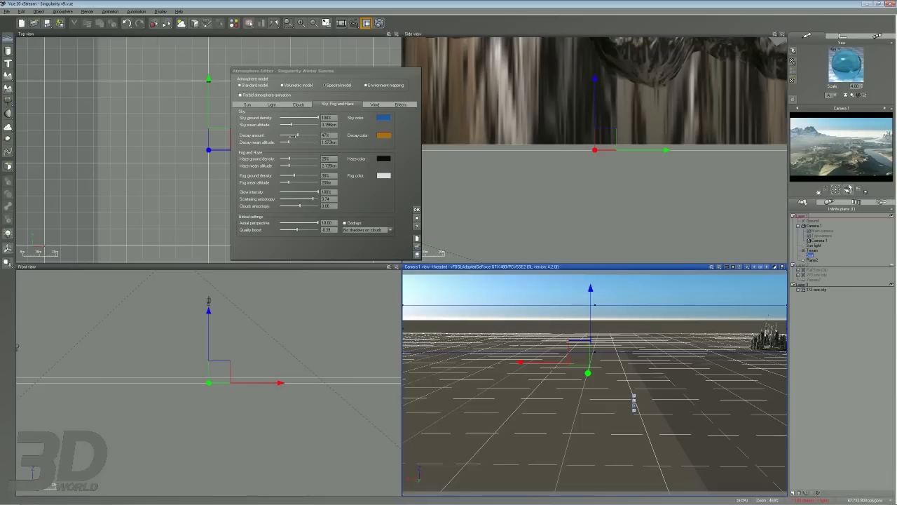
{"action": "left_click_drag", "start_coordinate": [298, 136], "coordinate": [293, 135]}
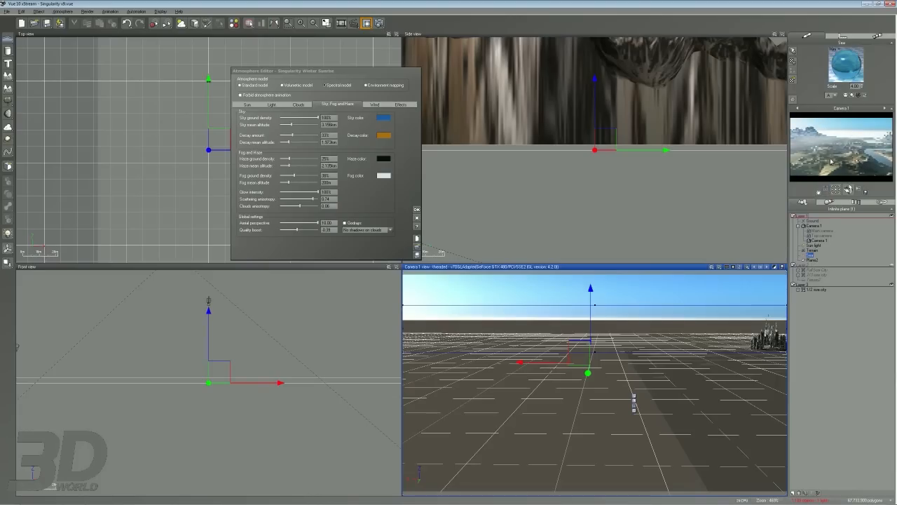
Try a fog ground density of 250% with a fog mean altitude of 130 m, refreshing the preview.
{"action": "left_click", "coordinate": [332, 192]}
{"action": "left_click", "coordinate": [335, 175]}
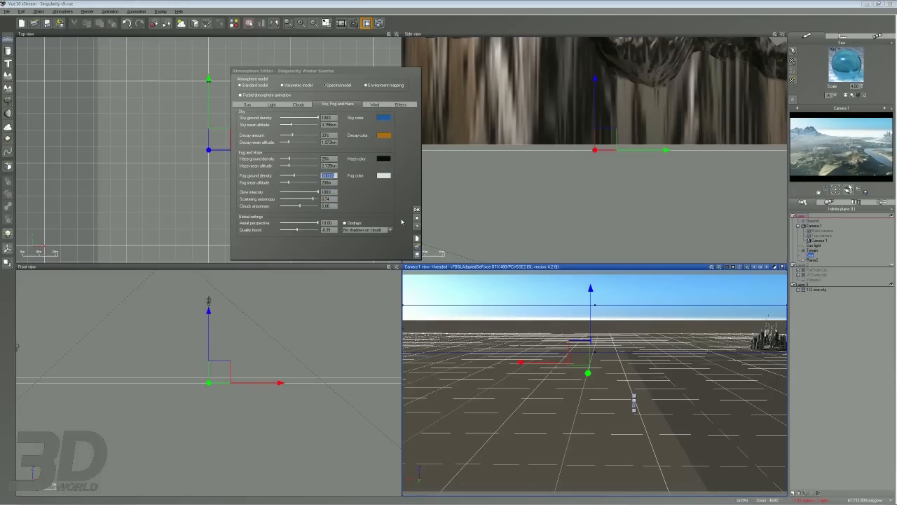
{"action": "type", "text": "250"}
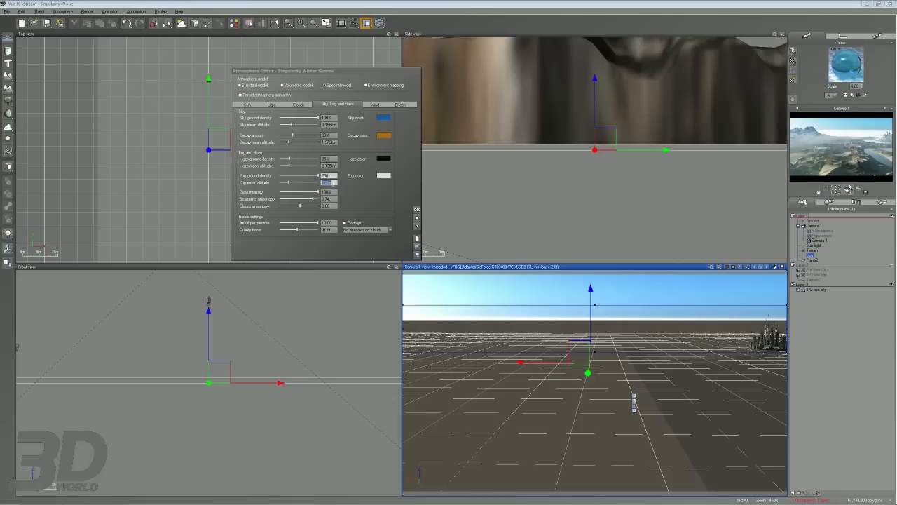
{"action": "left_click", "coordinate": [333, 183]}
{"action": "type", "text": "130"}
{"action": "key", "text": "Return"}
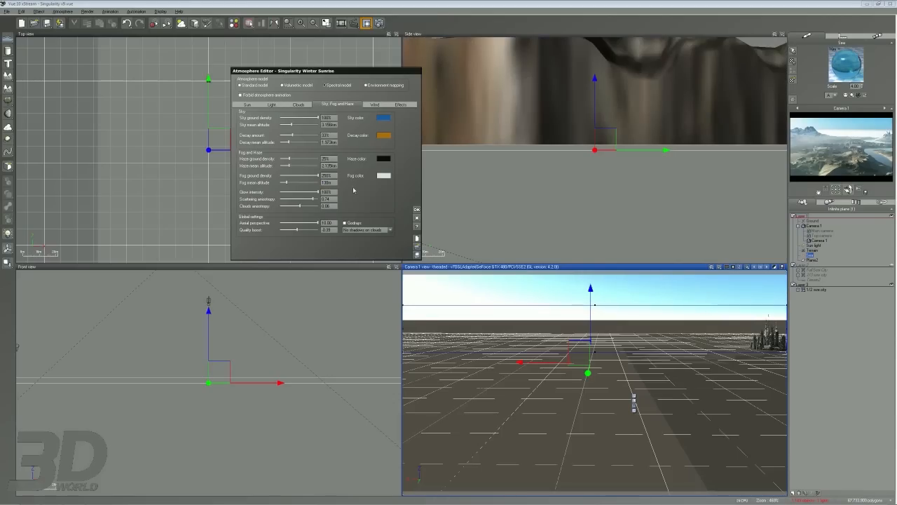
{"action": "right_click", "coordinate": [809, 158]}
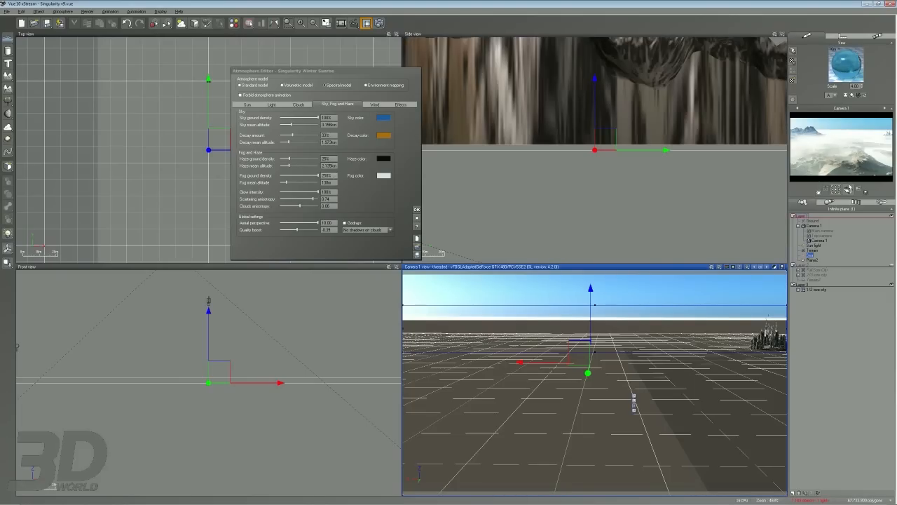
Set the fog ground density to 100% and the fog mean altitude to 120 m.
{"action": "left_click_drag", "start_coordinate": [335, 176], "coordinate": [278, 182]}
{"action": "key", "text": "Tab"}
{"action": "type", "text": "120"}
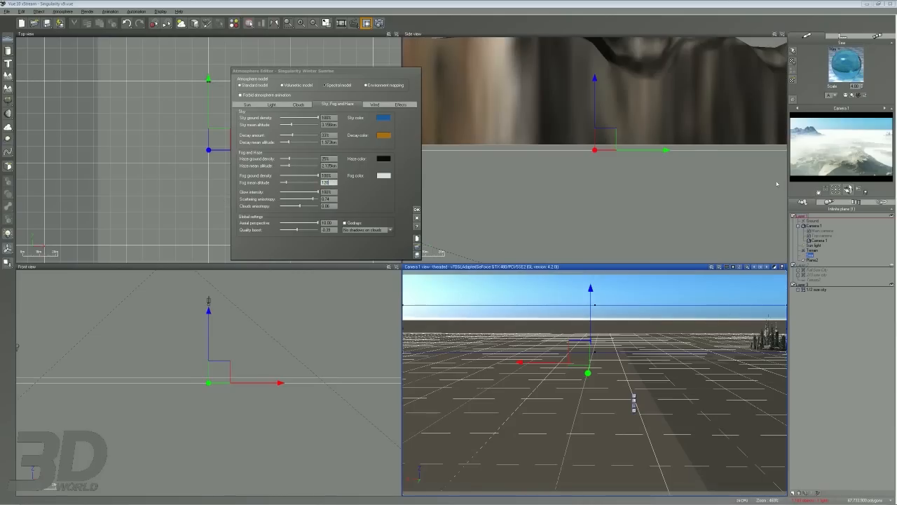
{"action": "key", "text": "Return"}
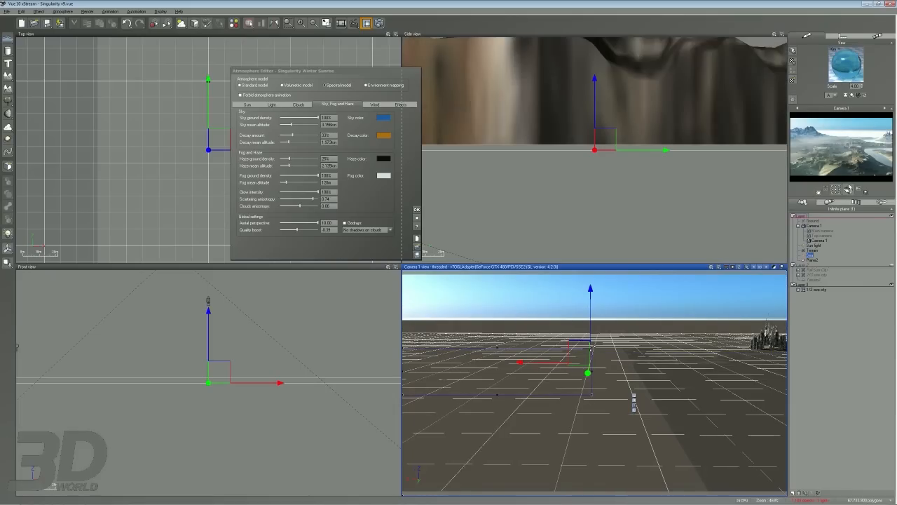
Render the mountain region of the camera view, point out the fog bands over the valleys and close the render display.
{"action": "left_click", "coordinate": [379, 23]}
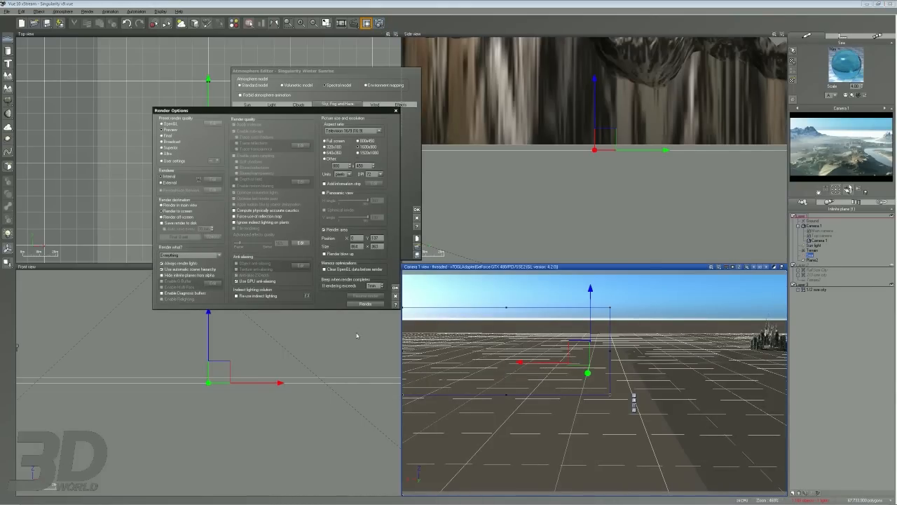
{"action": "left_click", "coordinate": [359, 304]}
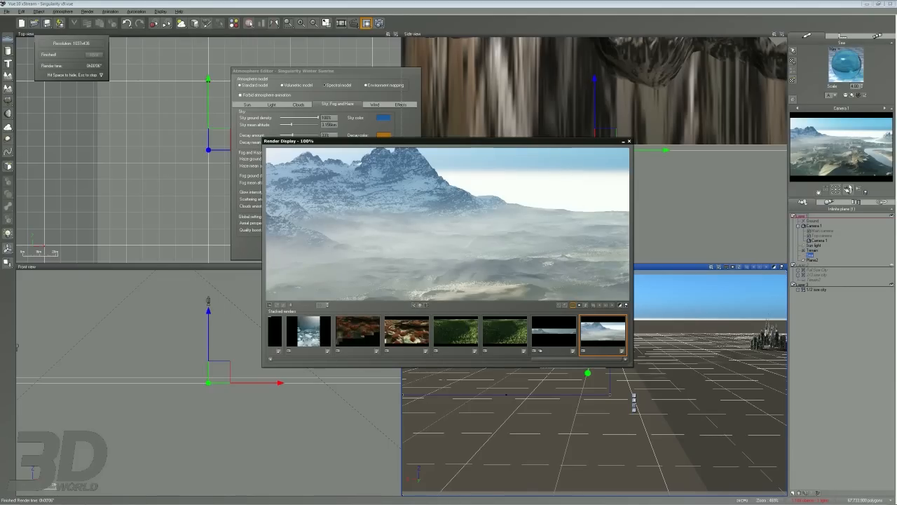
{"action": "left_click_drag", "start_coordinate": [510, 233], "coordinate": [532, 234]}
{"action": "mouse_move", "coordinate": [455, 259]}
{"action": "left_mouse_down"}
{"action": "mouse_move", "coordinate": [542, 258]}
{"action": "mouse_move", "coordinate": [616, 223]}
{"action": "left_mouse_up"}
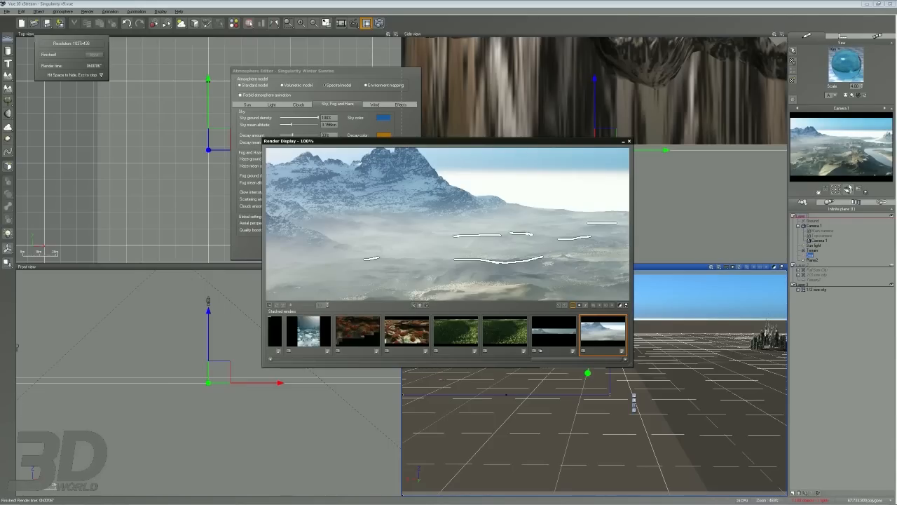
{"action": "left_click_drag", "start_coordinate": [319, 214], "coordinate": [391, 223]}
{"action": "key", "text": "Escape"}
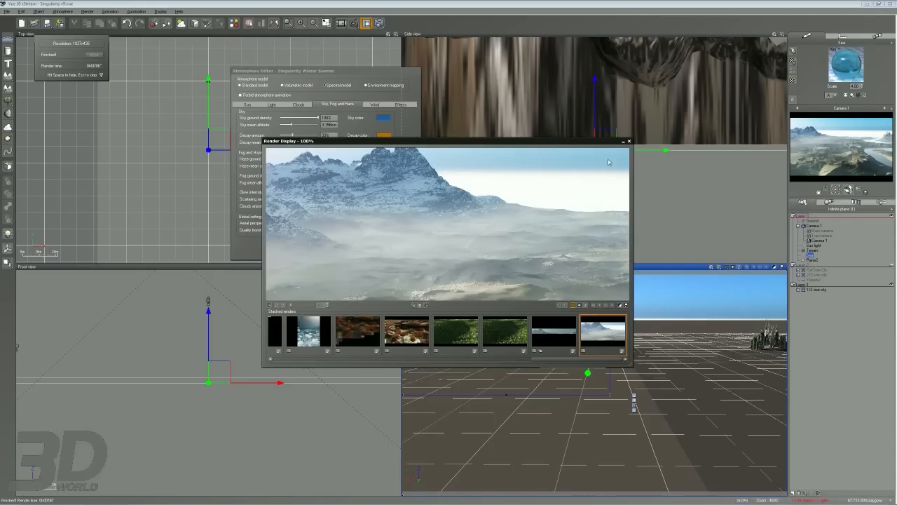
{"action": "left_click", "coordinate": [629, 141]}
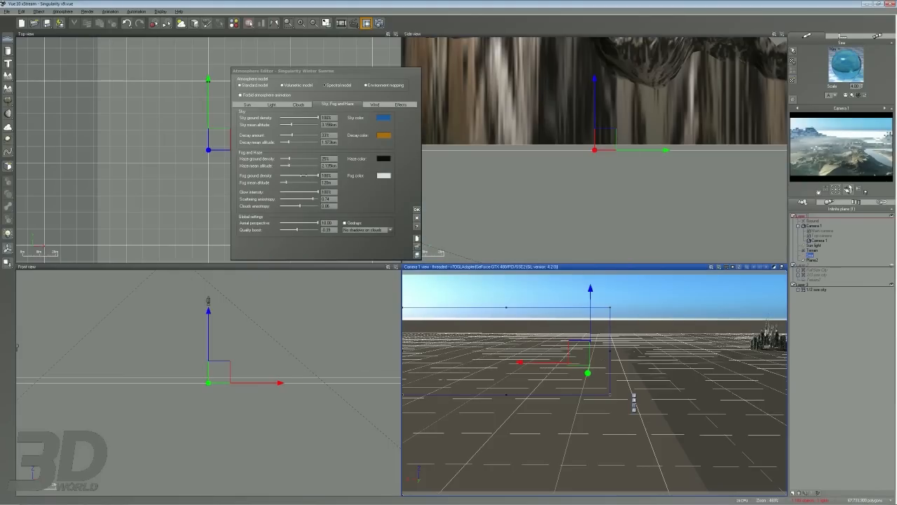
Set the fog ground density to 150% and, after trying 115 m, set the fog mean altitude to 110 m.
{"action": "left_click", "coordinate": [330, 176]}
{"action": "type", "text": "150"}
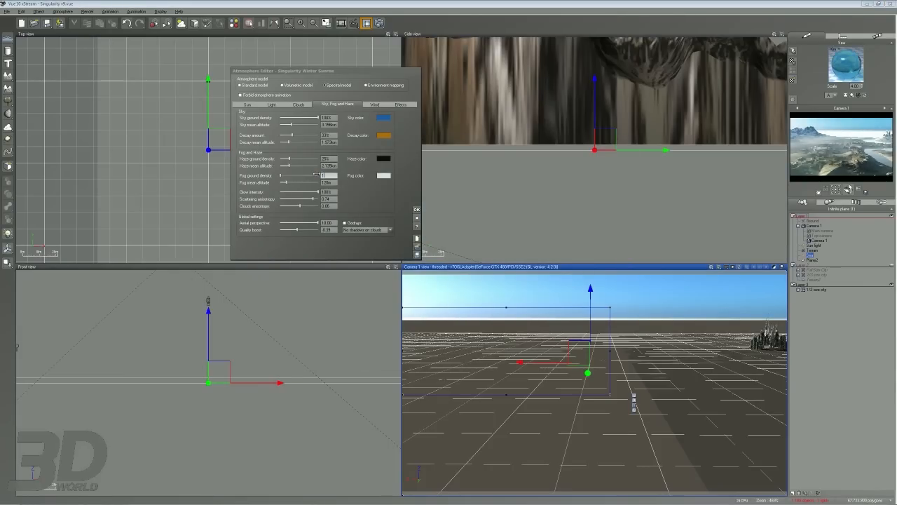
{"action": "left_click_drag", "start_coordinate": [332, 183], "coordinate": [243, 184]}
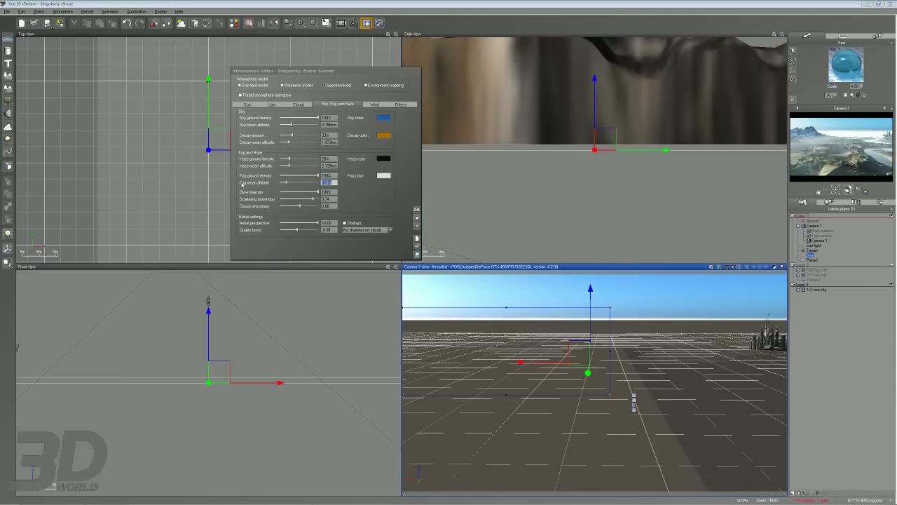
{"action": "type", "text": "115"}
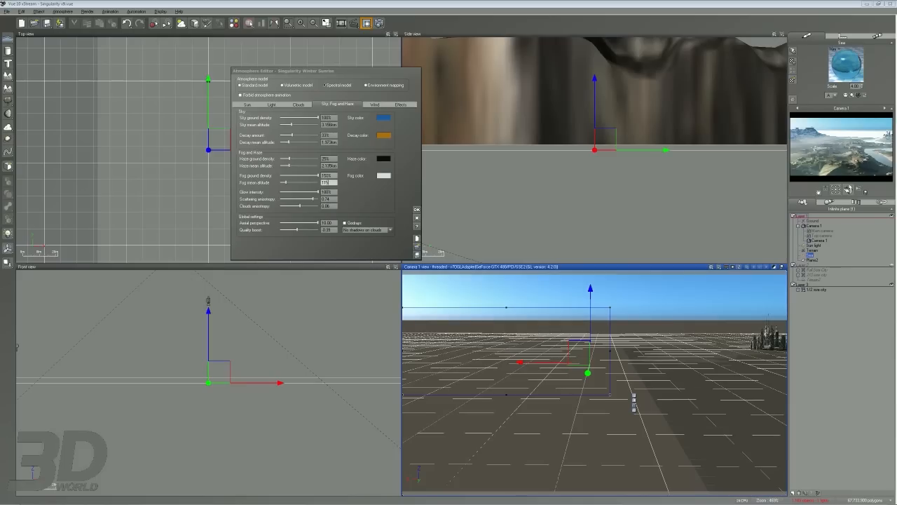
{"action": "left_click_drag", "start_coordinate": [330, 182], "coordinate": [263, 186]}
{"action": "type", "text": "10"}
{"action": "key", "text": "BackSpace"}
{"action": "type", "text": "1"}
{"action": "key", "text": "Return"}
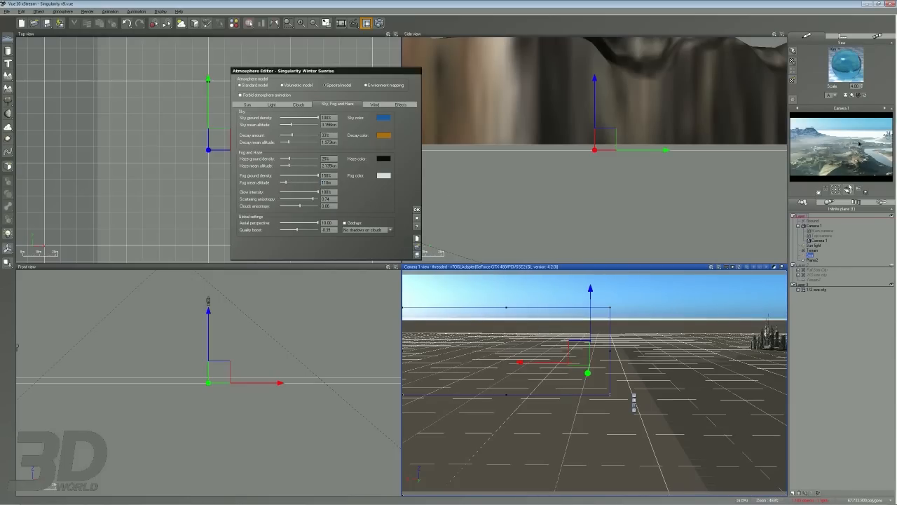
Render the mountain region of the camera view, check it against the previous stacked render and close the render display.
{"action": "left_click", "coordinate": [365, 20]}
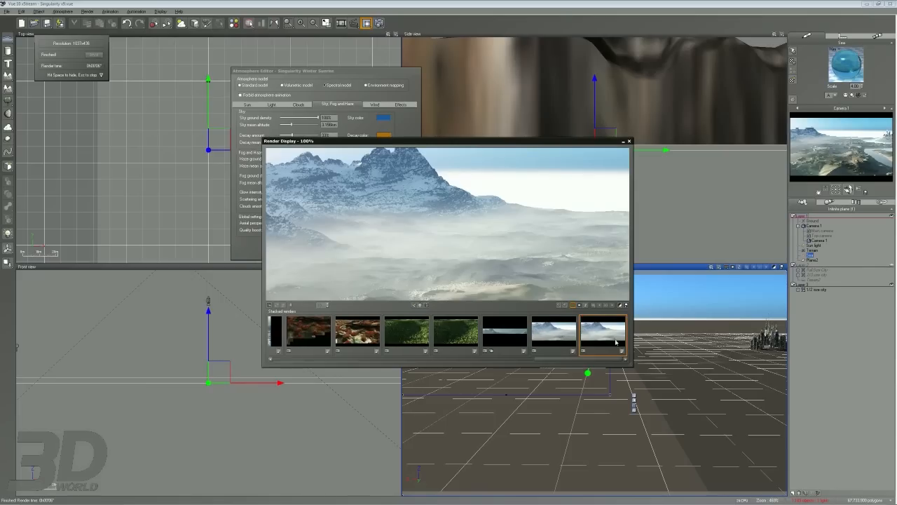
{"action": "left_click", "coordinate": [550, 342]}
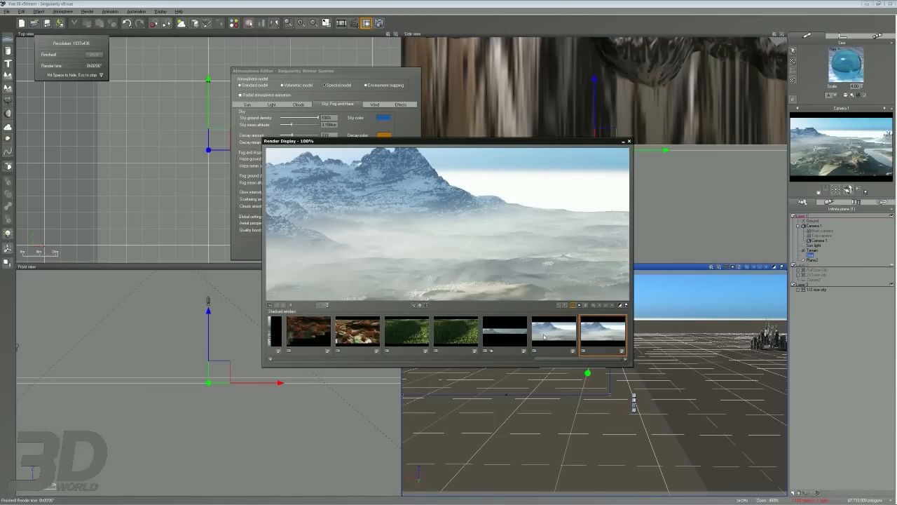
{"action": "left_click", "coordinate": [628, 141]}
Try a fog mean altitude of 95 m, compare the stacked renders of the mountain region and discard the atmosphere changes.
{"action": "left_click", "coordinate": [285, 182]}
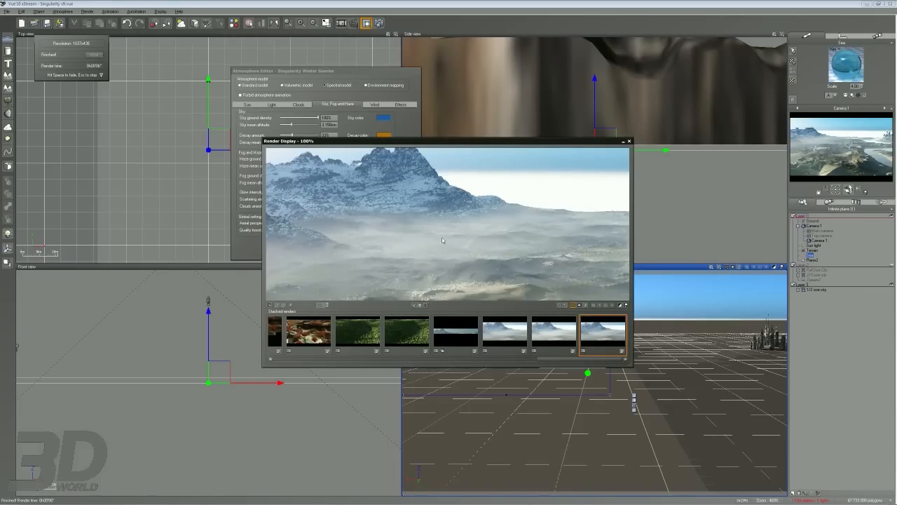
{"action": "left_click", "coordinate": [593, 336]}
{"action": "left_click", "coordinate": [517, 340]}
{"action": "left_click", "coordinate": [594, 335]}
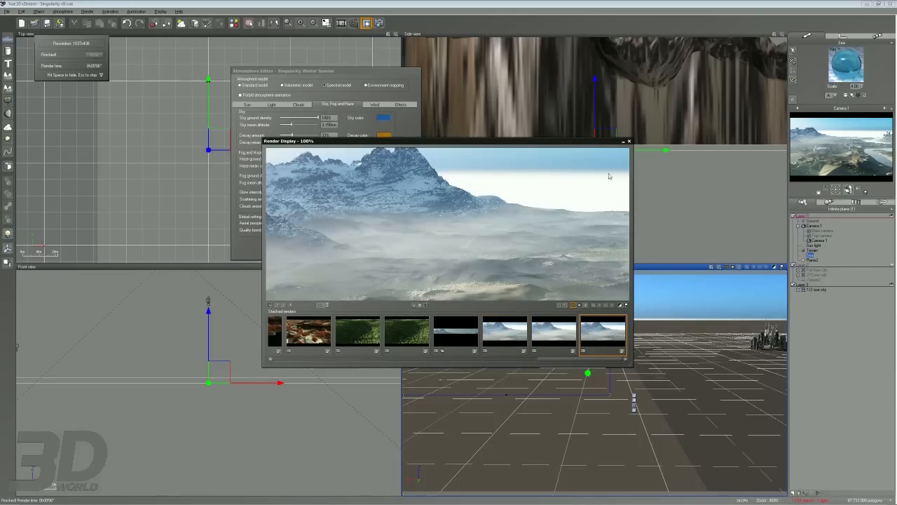
{"action": "left_click", "coordinate": [629, 141]}
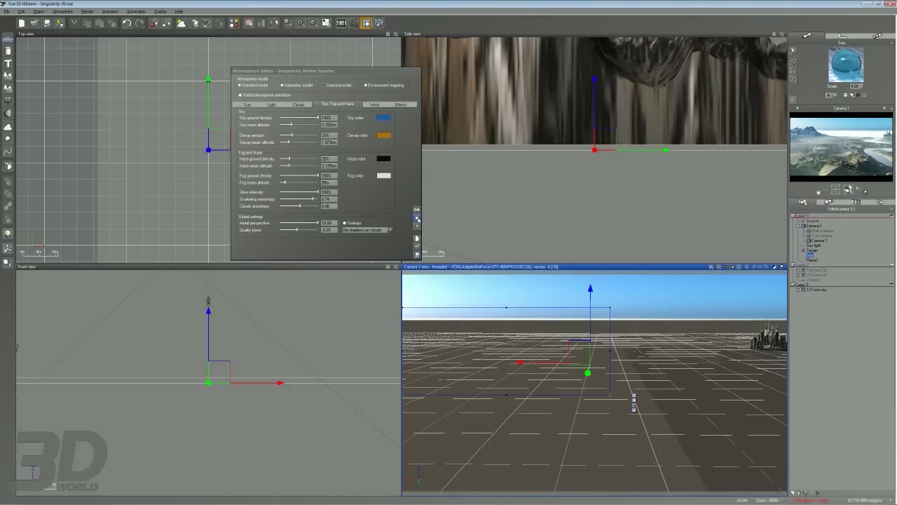
{"action": "left_click", "coordinate": [417, 220]}
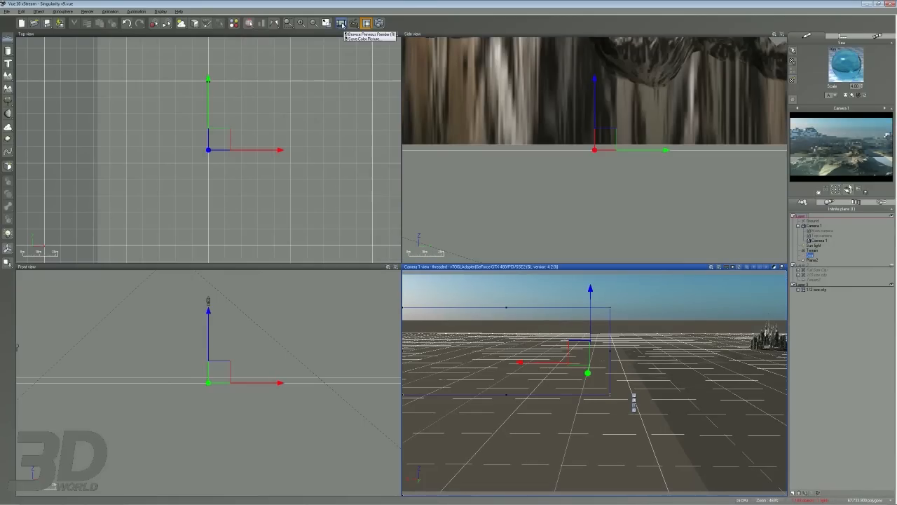
Turn off area rendering, render the full camera view at Preview quality and close the render display after viewing it.
{"action": "left_click", "coordinate": [369, 24]}
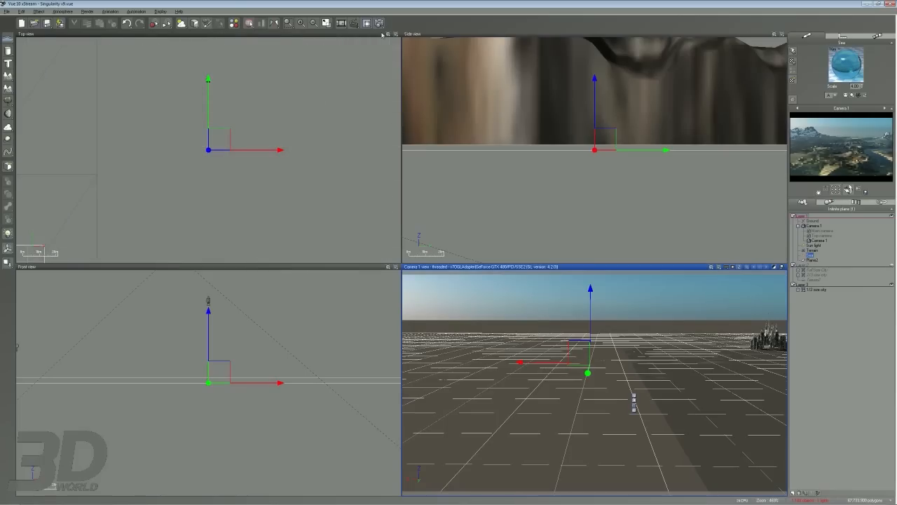
{"action": "key", "text": "ctrl+F9"}
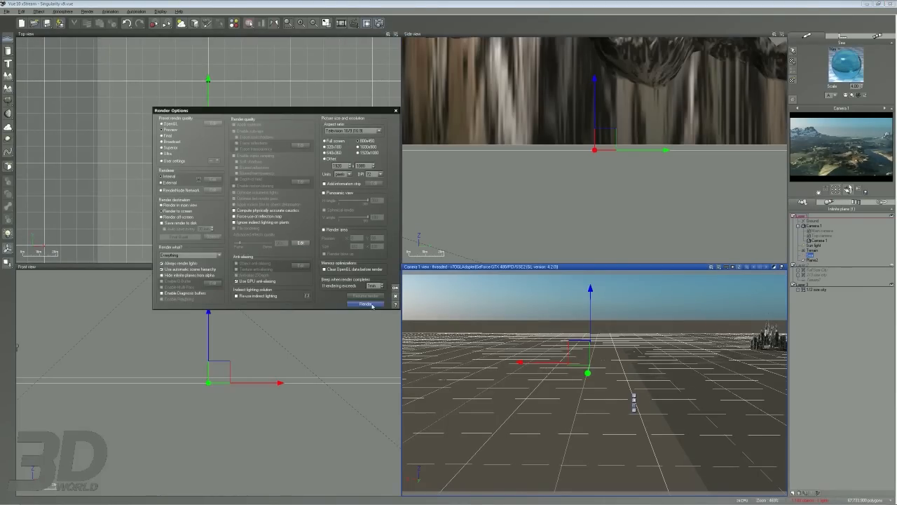
{"action": "left_click", "coordinate": [365, 303]}
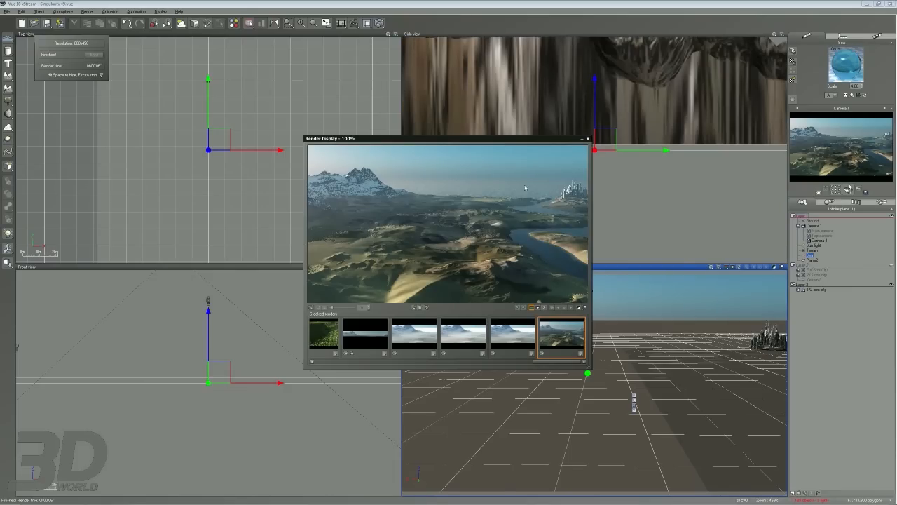
{"action": "left_click", "coordinate": [588, 138]}
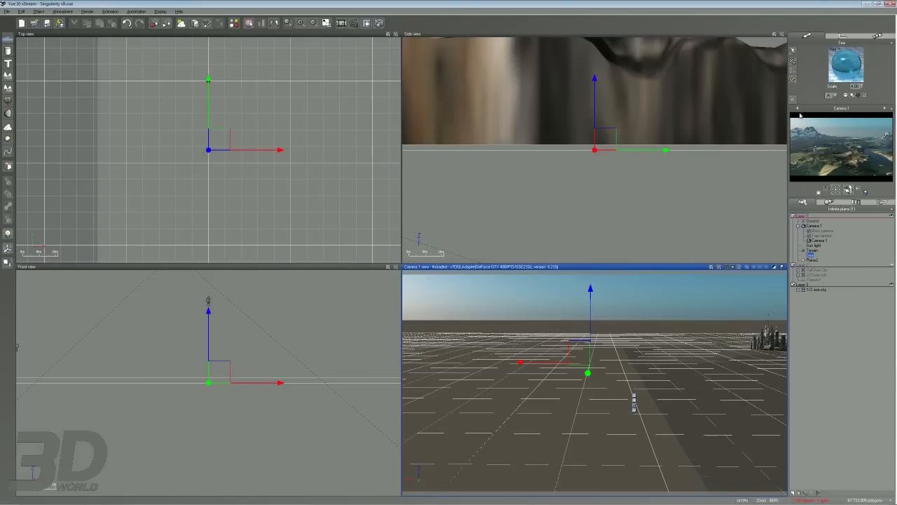
Set the atmosphere's fog ground density to 150% and its fog mean altitude to 95 m, and accept the changes.
{"action": "right_click", "coordinate": [831, 63]}
{"action": "left_click", "coordinate": [655, 2]}
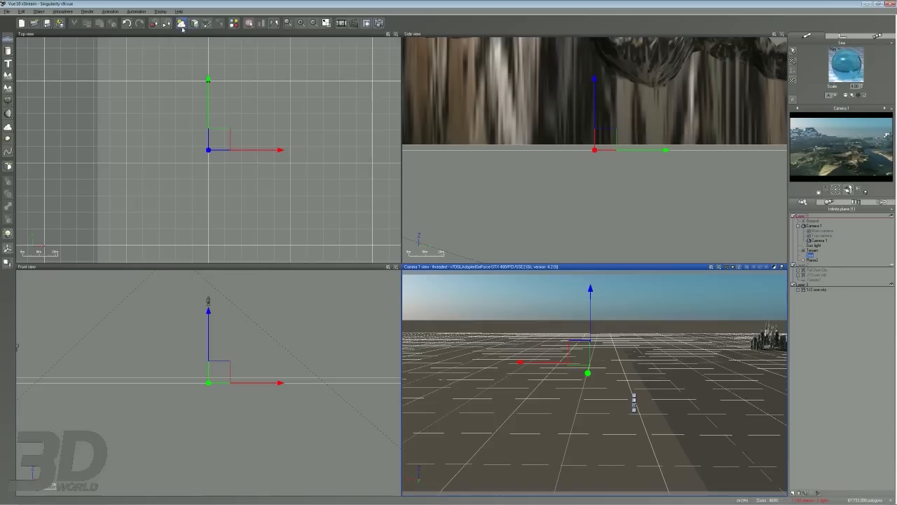
{"action": "left_click", "coordinate": [181, 23]}
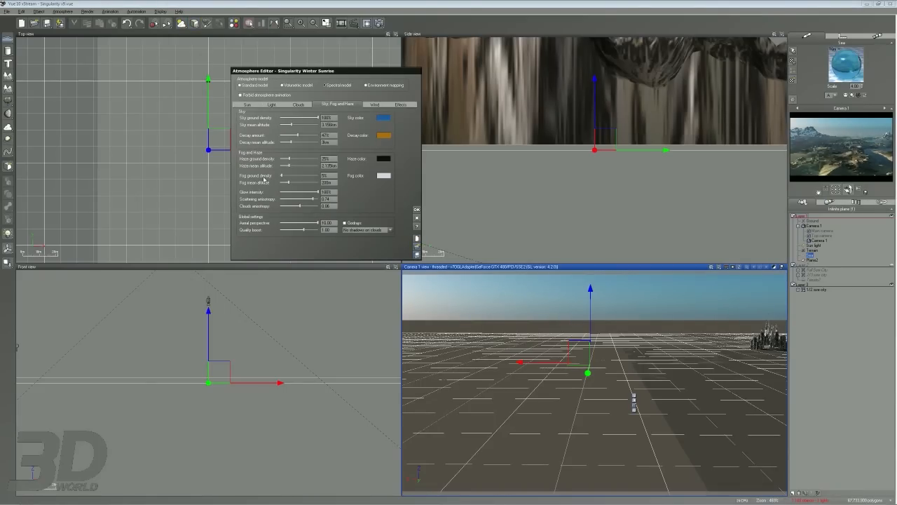
{"action": "mouse_move", "coordinate": [281, 176]}
{"action": "left_mouse_down"}
{"action": "mouse_move", "coordinate": [333, 178]}
{"action": "mouse_move", "coordinate": [268, 186]}
{"action": "left_mouse_up"}
{"action": "type", "text": "85"}
{"action": "key", "text": "Return"}
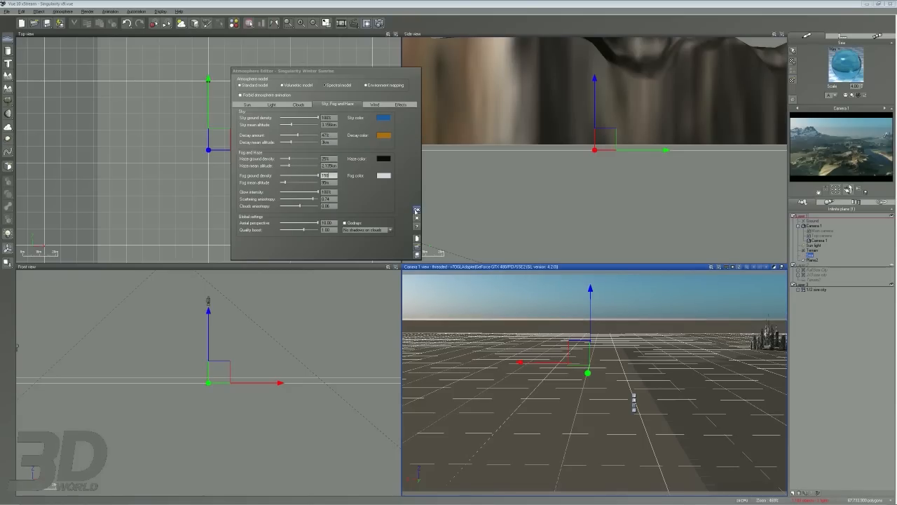
{"action": "left_click", "coordinate": [416, 209]}
Turn area rendering back on and lower the atmosphere's decay amount to under 20%.
{"action": "left_click", "coordinate": [368, 25]}
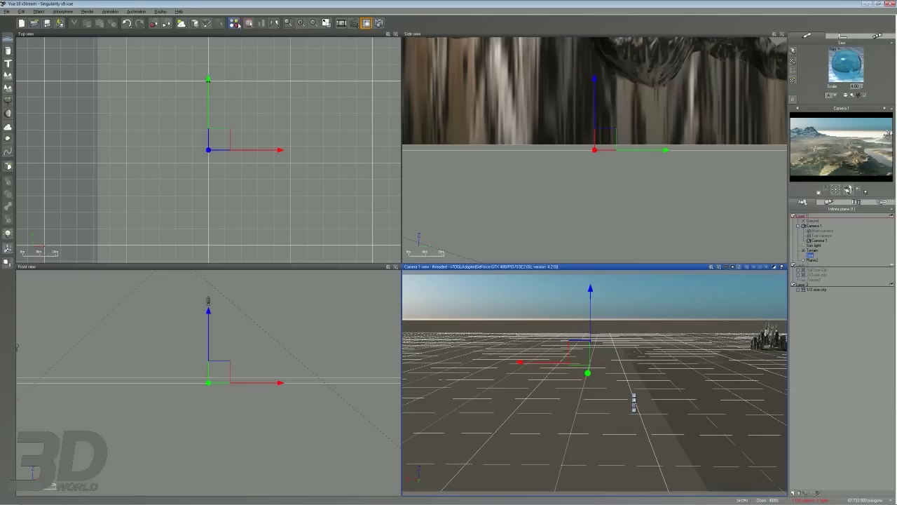
{"action": "key", "text": "F4"}
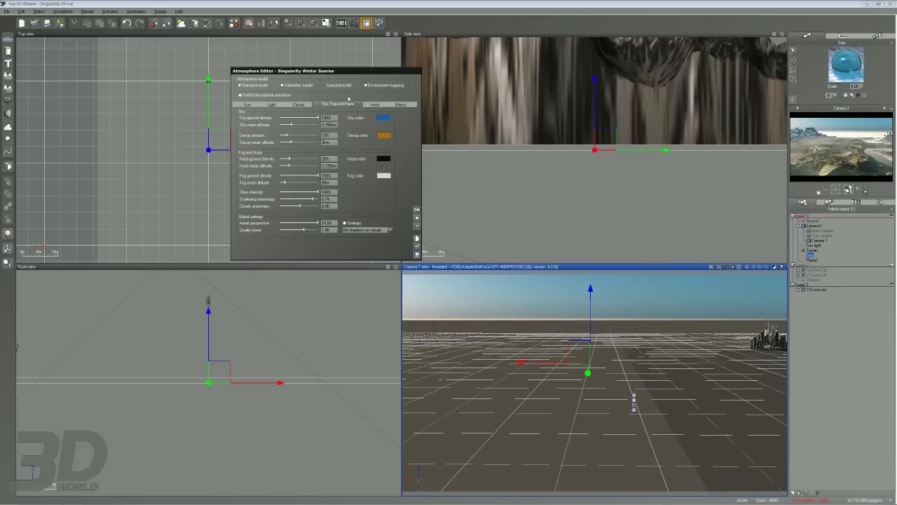
{"action": "left_click", "coordinate": [416, 210]}
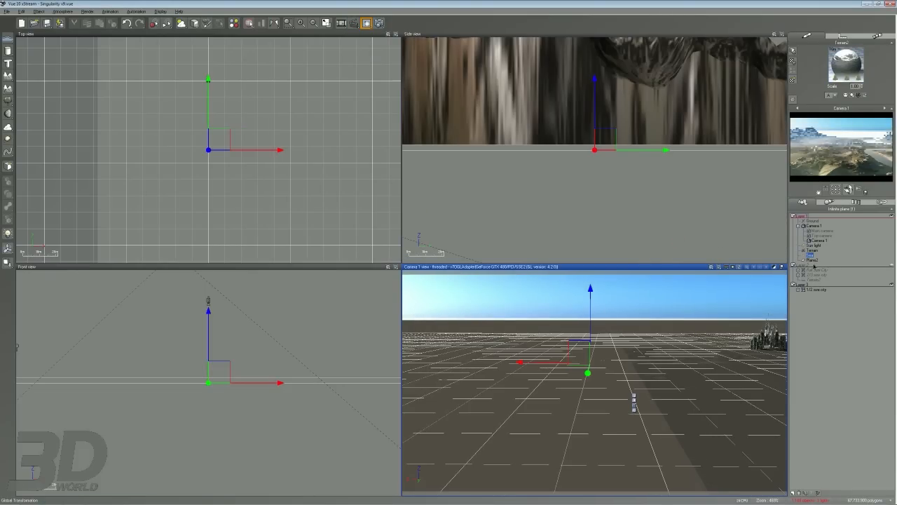
Select the second terrain, render a new area around the mountains in the camera view and close the render display.
{"action": "left_click", "coordinate": [813, 265]}
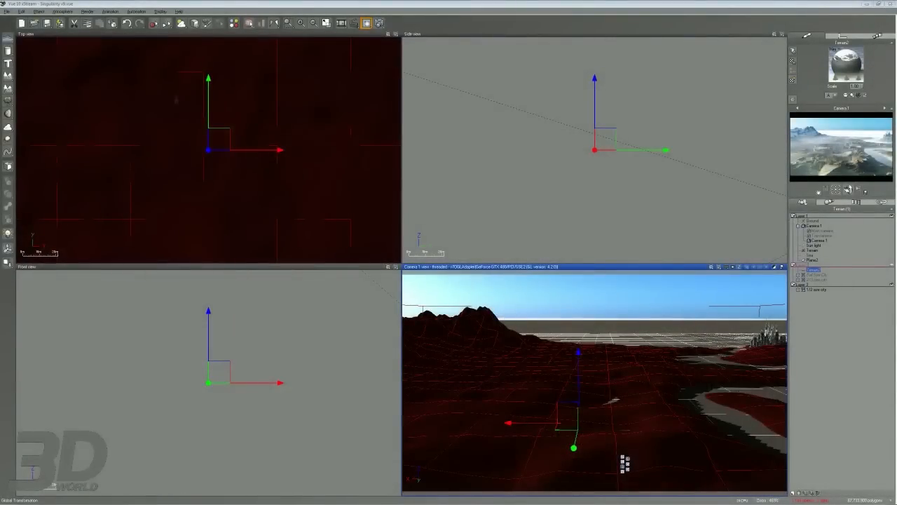
{"action": "mouse_move", "coordinate": [611, 335]}
{"action": "left_mouse_down"}
{"action": "mouse_move", "coordinate": [493, 393]}
{"action": "mouse_move", "coordinate": [360, 426]}
{"action": "mouse_move", "coordinate": [424, 305]}
{"action": "mouse_move", "coordinate": [591, 349]}
{"action": "left_mouse_up"}
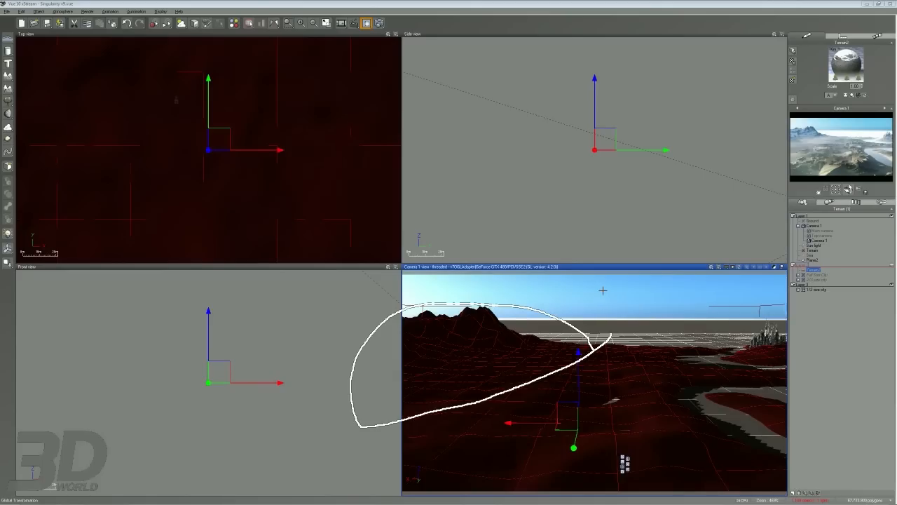
{"action": "left_click_drag", "start_coordinate": [600, 292], "coordinate": [360, 425]}
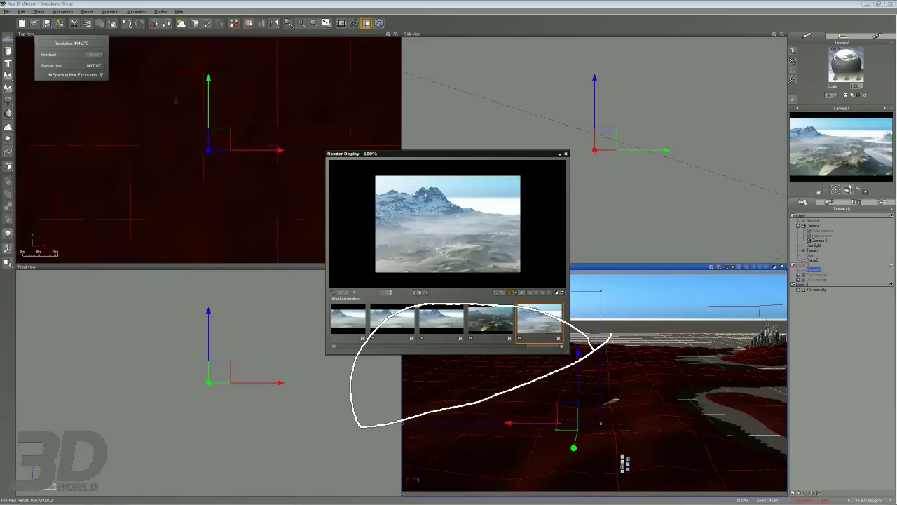
{"action": "left_click", "coordinate": [565, 153]}
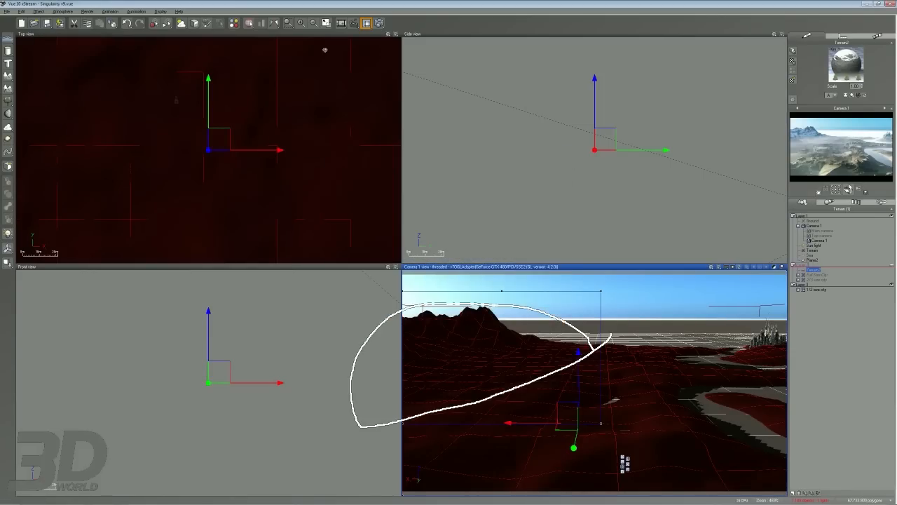
Sharply reduce the atmosphere's fog ground density and raise the decay amount to 38%, then accept the changes.
{"action": "left_click", "coordinate": [234, 23]}
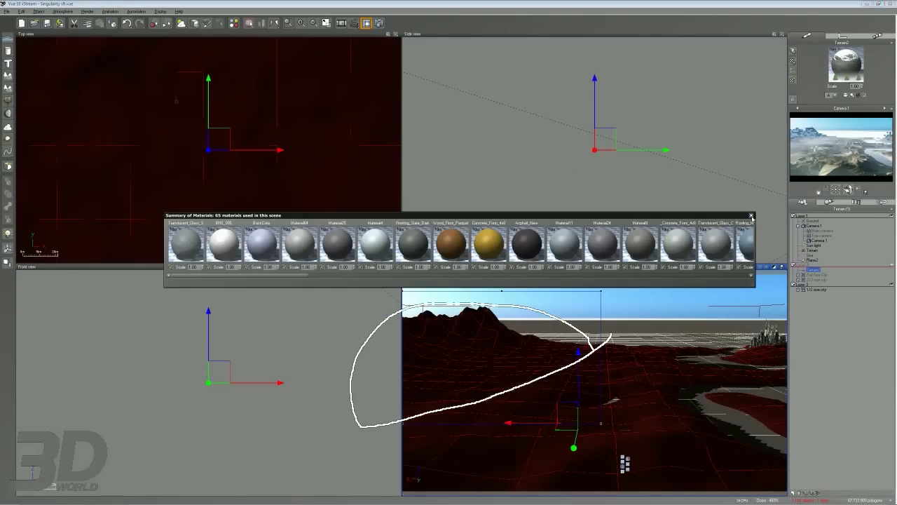
{"action": "left_click", "coordinate": [752, 215]}
{"action": "left_click", "coordinate": [152, 23]}
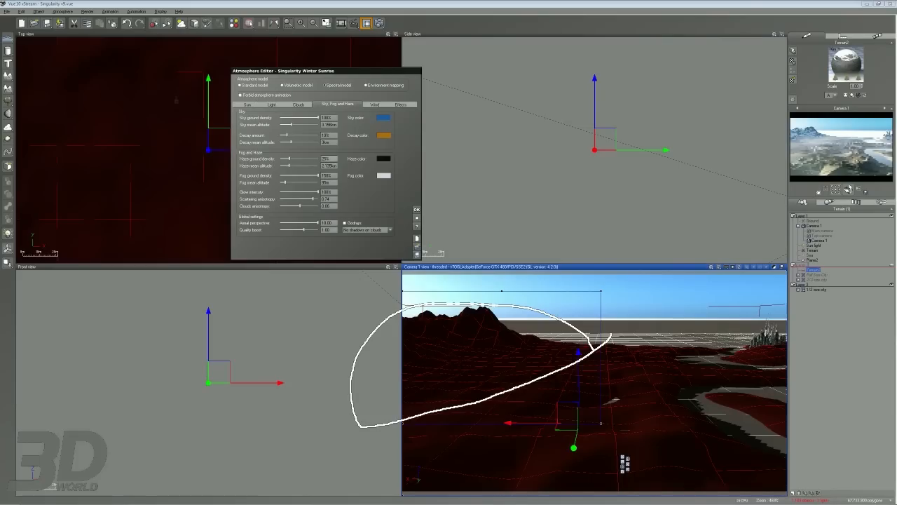
{"action": "left_click_drag", "start_coordinate": [273, 173], "coordinate": [269, 178]}
{"action": "left_click_drag", "start_coordinate": [287, 135], "coordinate": [310, 141]}
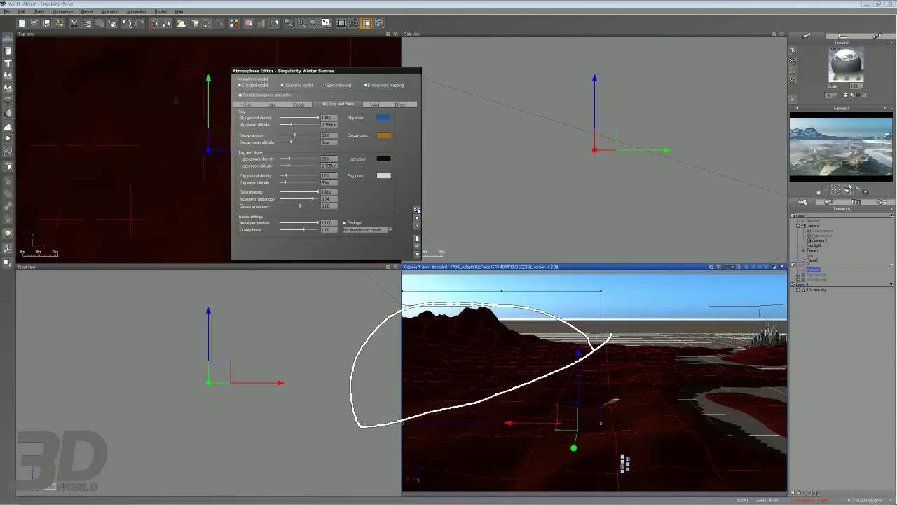
{"action": "left_click", "coordinate": [417, 210]}
Render the mountain area again and alternate between the light-fog and dense-fog stacked renders to compare their depth.
{"action": "left_click", "coordinate": [379, 23]}
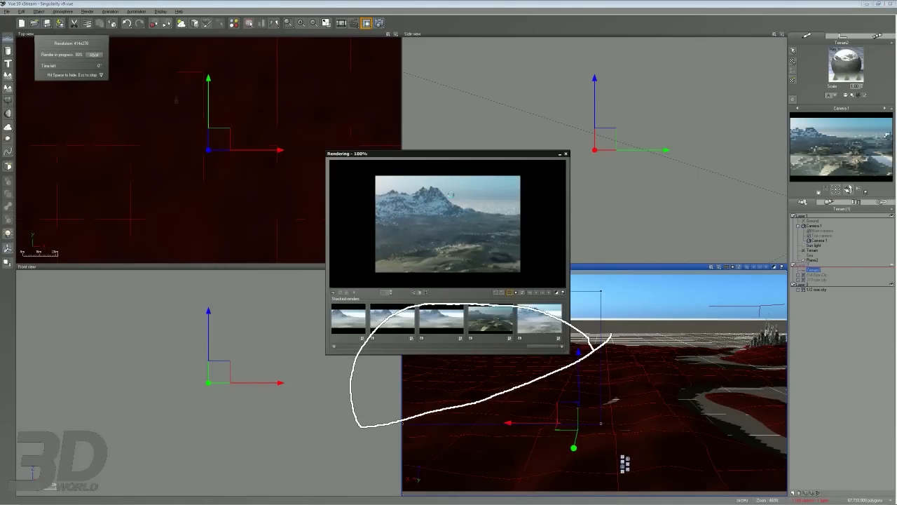
{"action": "left_click", "coordinate": [492, 317]}
{"action": "left_click", "coordinate": [530, 319]}
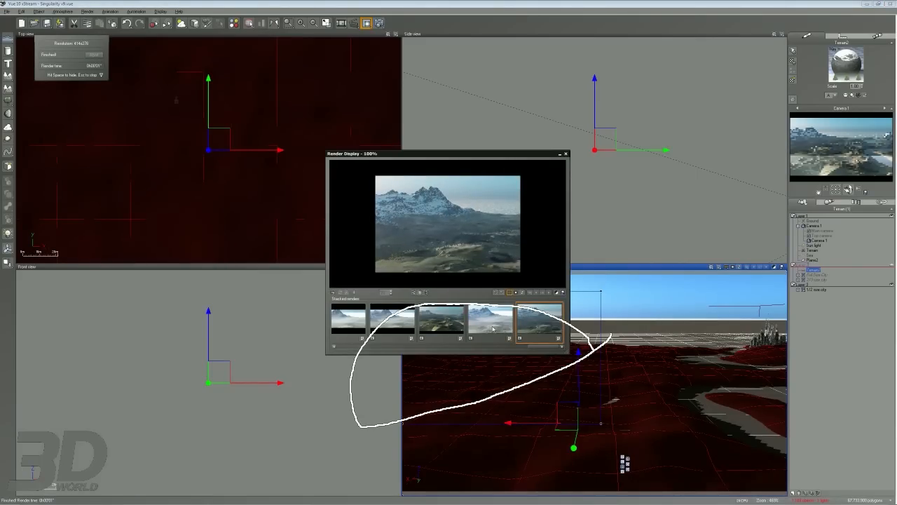
{"action": "left_click", "coordinate": [493, 318]}
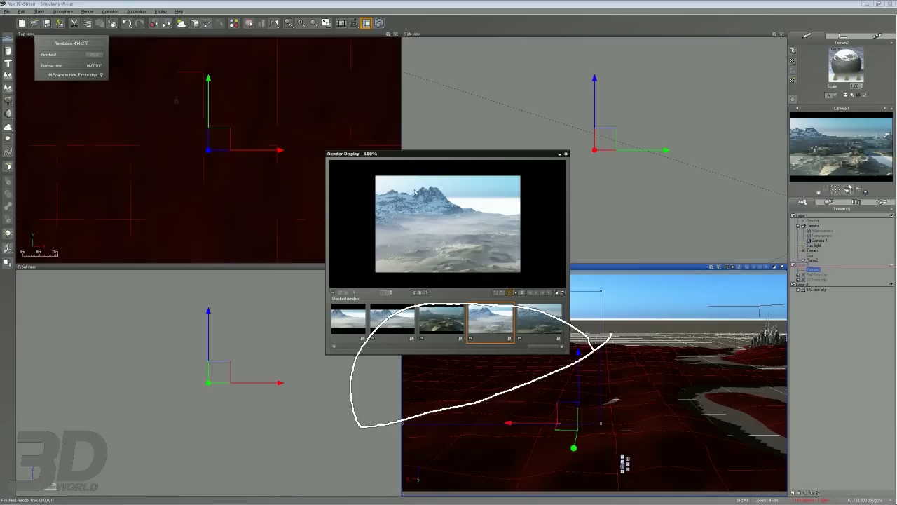
{"action": "left_click", "coordinate": [533, 323]}
{"action": "left_click", "coordinate": [490, 323]}
{"action": "left_click", "coordinate": [537, 325]}
{"action": "left_click", "coordinate": [491, 326]}
{"action": "left_click", "coordinate": [534, 327]}
{"action": "left_click", "coordinate": [501, 329]}
Trace the fog line at the foot of the mountains in the dense-fog render, clear the marks and close the display.
{"action": "left_click_drag", "start_coordinate": [477, 209], "coordinate": [357, 241]}
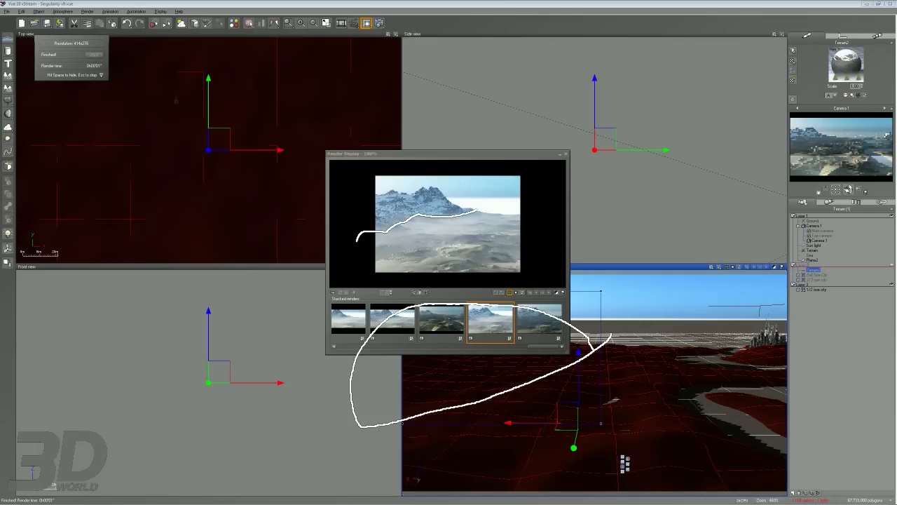
{"action": "left_click_drag", "start_coordinate": [438, 209], "coordinate": [429, 188]}
{"action": "key", "text": "Escape"}
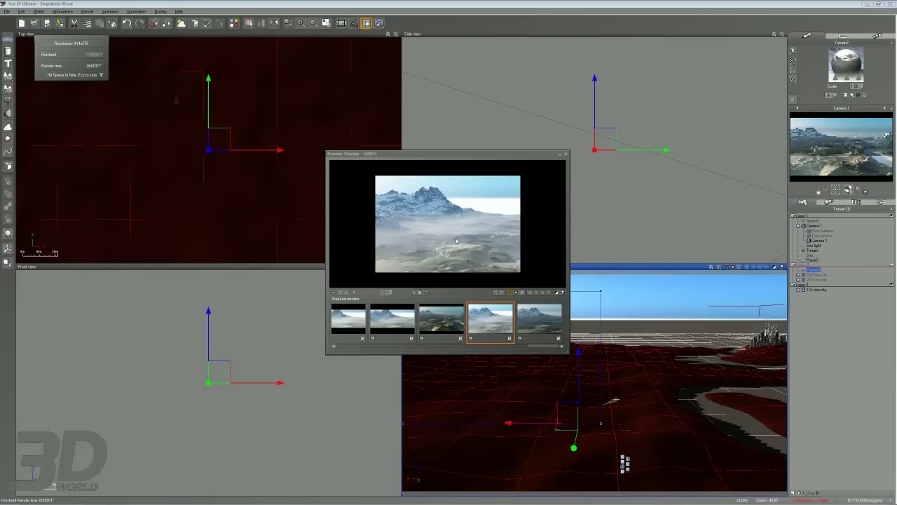
{"action": "left_click", "coordinate": [567, 153]}
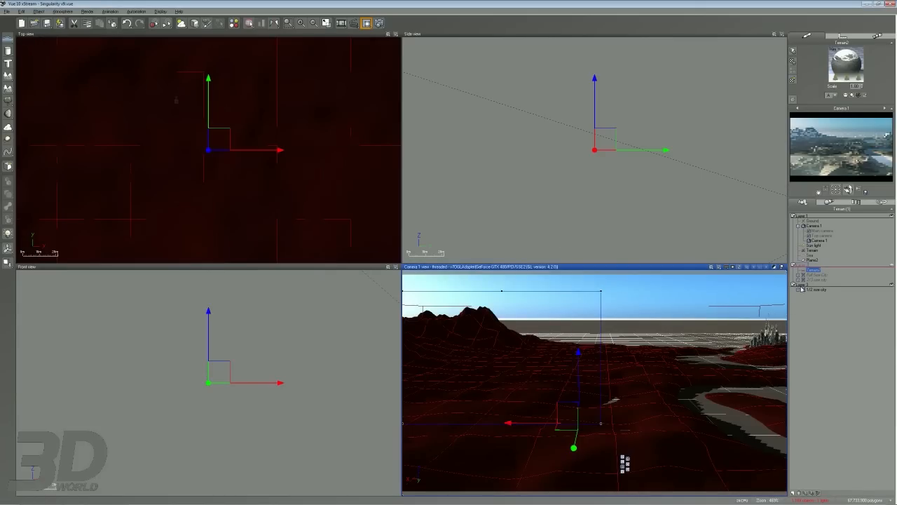
Select the Sea infinite plane and open the render options, moving the dialog clear of the camera view.
{"action": "left_click", "coordinate": [812, 260]}
{"action": "left_click", "coordinate": [813, 255]}
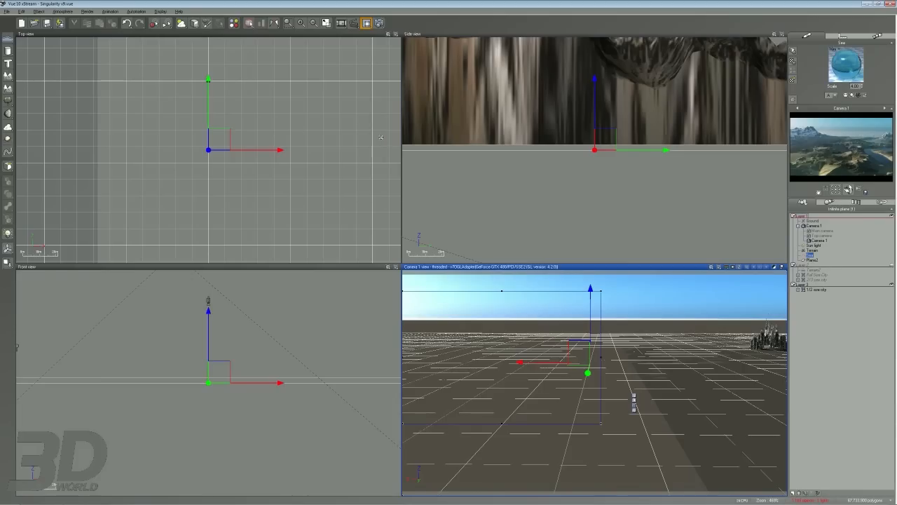
{"action": "left_click", "coordinate": [379, 23]}
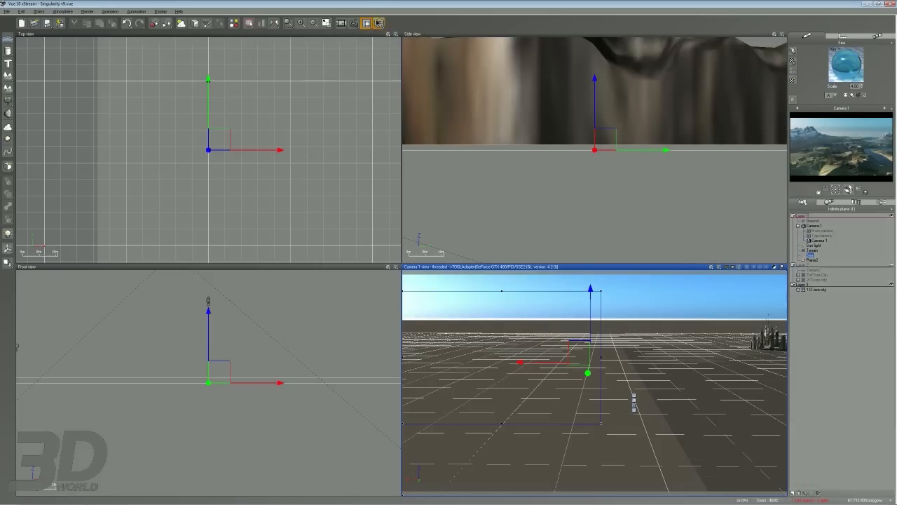
{"action": "left_click_drag", "start_coordinate": [258, 112], "coordinate": [335, 45]}
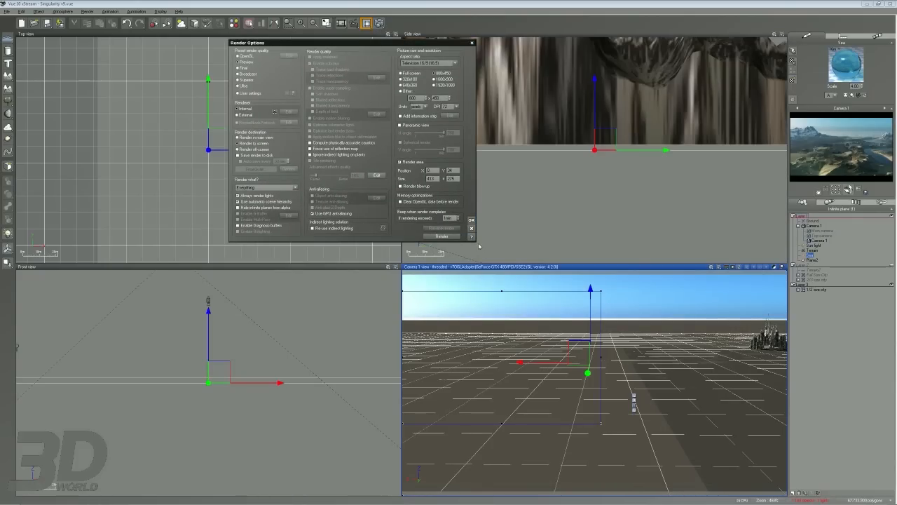
Switch the render quality to User settings and load the Preview.urs render settings file.
{"action": "left_click", "coordinate": [238, 94]}
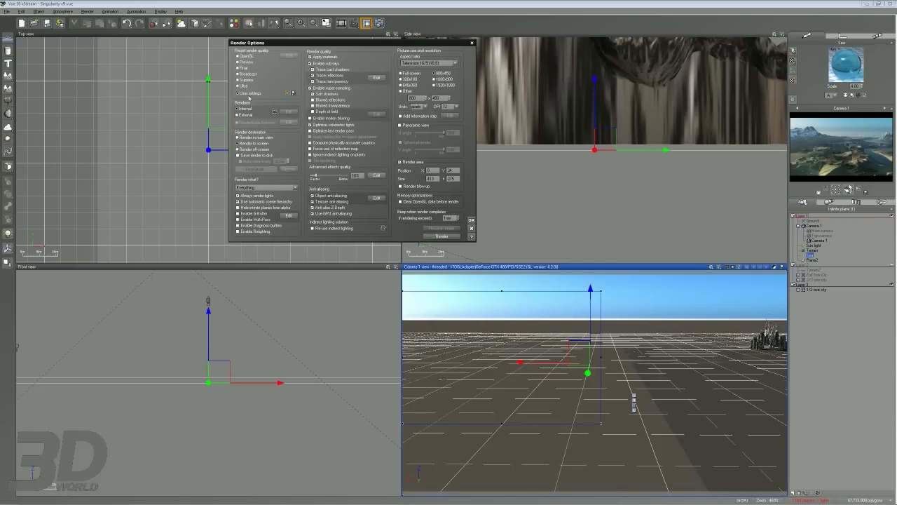
{"action": "left_click", "coordinate": [287, 93]}
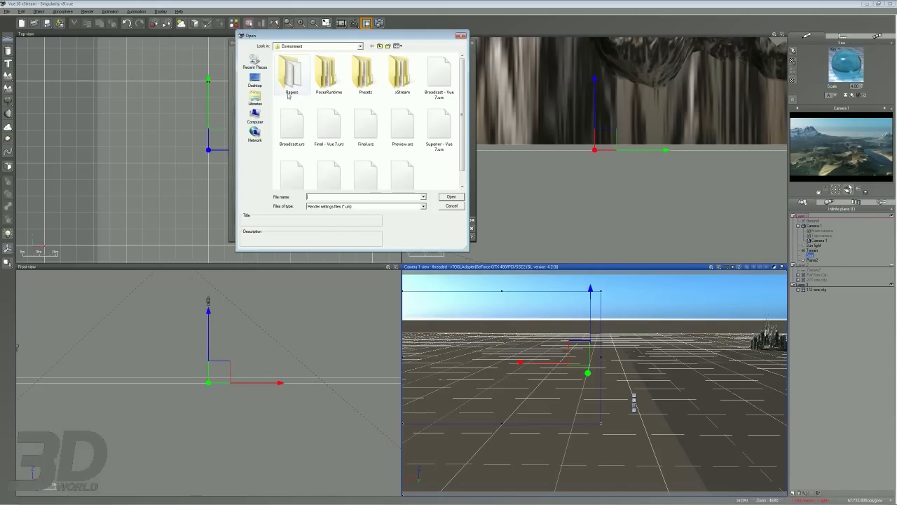
{"action": "left_click", "coordinate": [404, 132]}
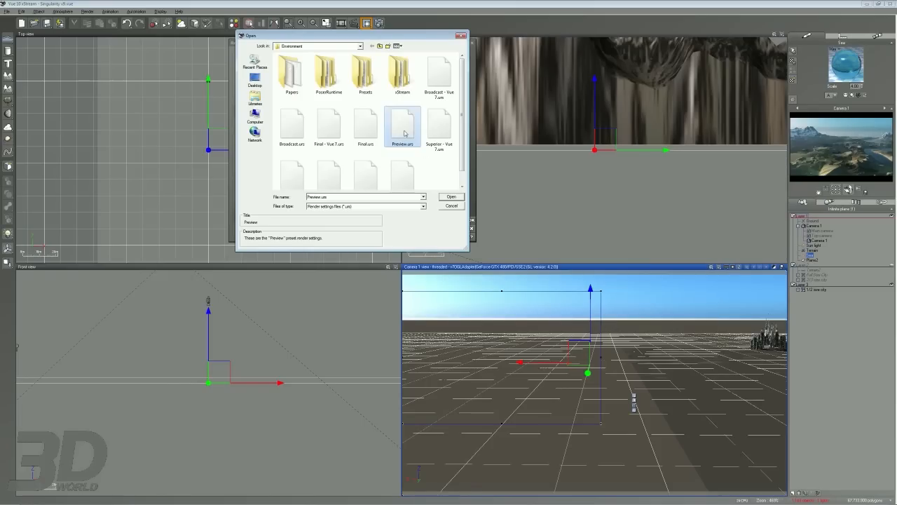
{"action": "double_click", "coordinate": [404, 130]}
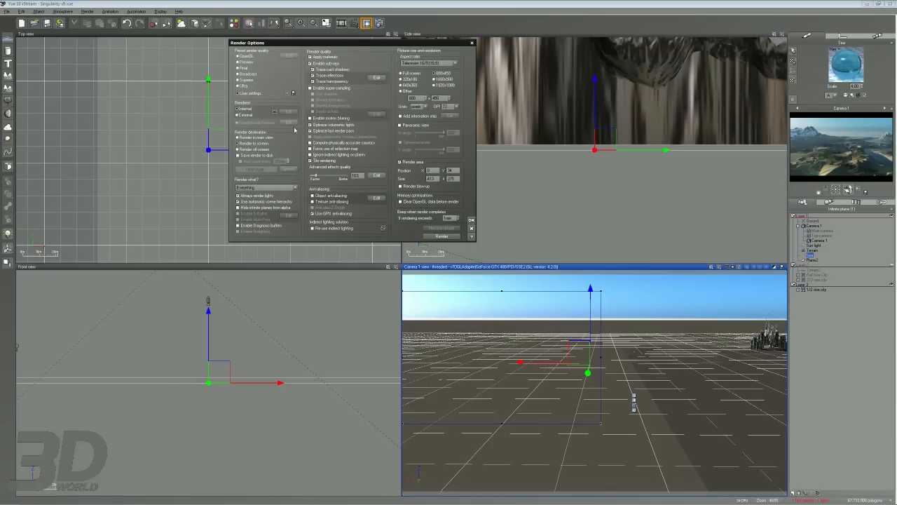
Try super-sampling with depth of field enabled and switch it off again.
{"action": "left_click", "coordinate": [313, 89]}
{"action": "left_click", "coordinate": [313, 111]}
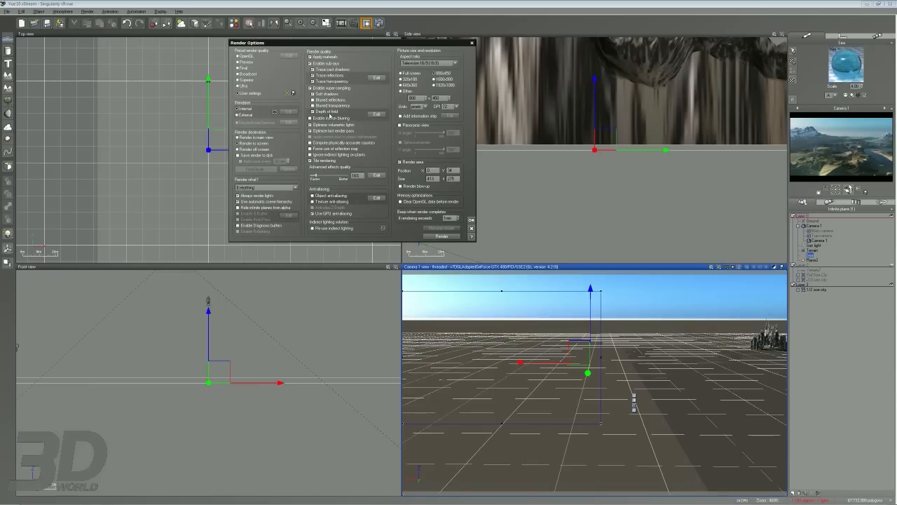
{"action": "left_click", "coordinate": [312, 88]}
Raise the advanced effects quality to about 50% and enable both object and texture anti-aliasing.
{"action": "left_click_drag", "start_coordinate": [316, 176], "coordinate": [341, 180]}
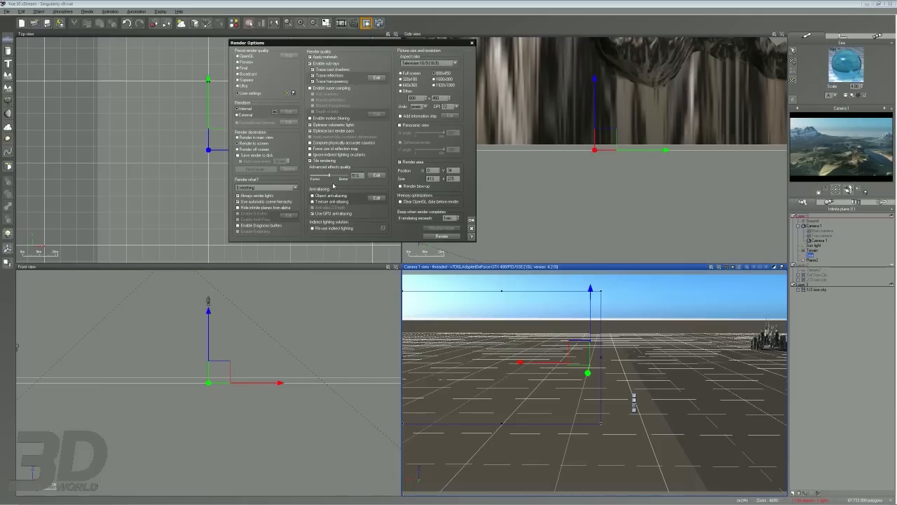
{"action": "left_click", "coordinate": [312, 196]}
{"action": "left_click", "coordinate": [313, 202]}
Try different texels-per-ray and quality threshold settings for texture anti-aliasing and discard the changes.
{"action": "left_click", "coordinate": [376, 197]}
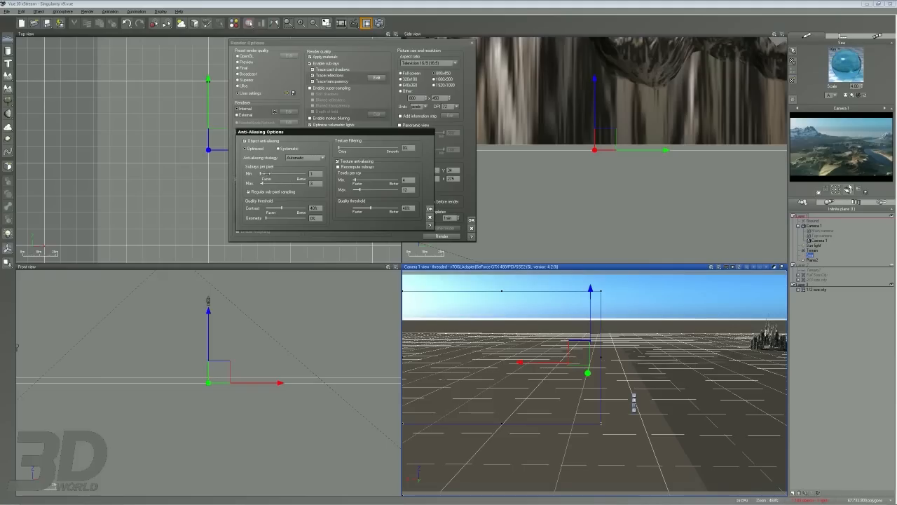
{"action": "left_click_drag", "start_coordinate": [367, 180], "coordinate": [363, 183]}
{"action": "mouse_move", "coordinate": [372, 213]}
{"action": "left_mouse_down"}
{"action": "mouse_move", "coordinate": [393, 207]}
{"action": "mouse_move", "coordinate": [382, 208]}
{"action": "left_mouse_up"}
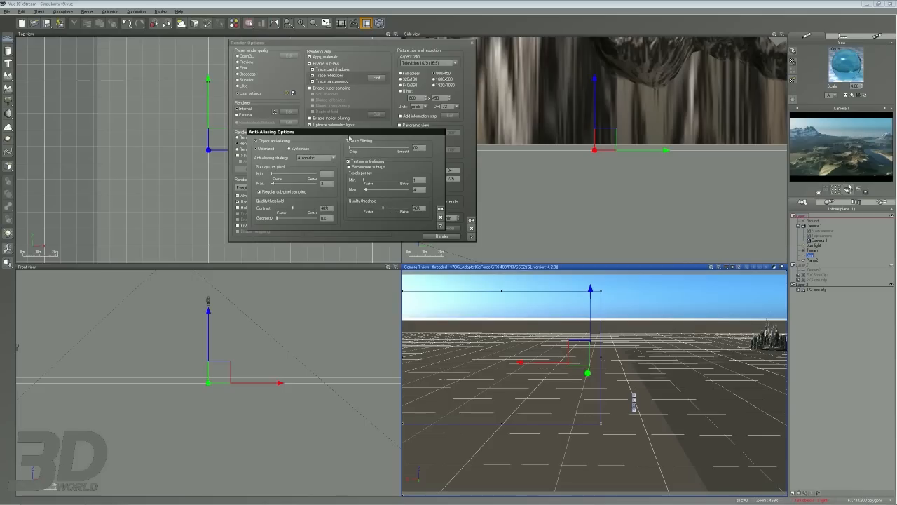
{"action": "left_click", "coordinate": [440, 219]}
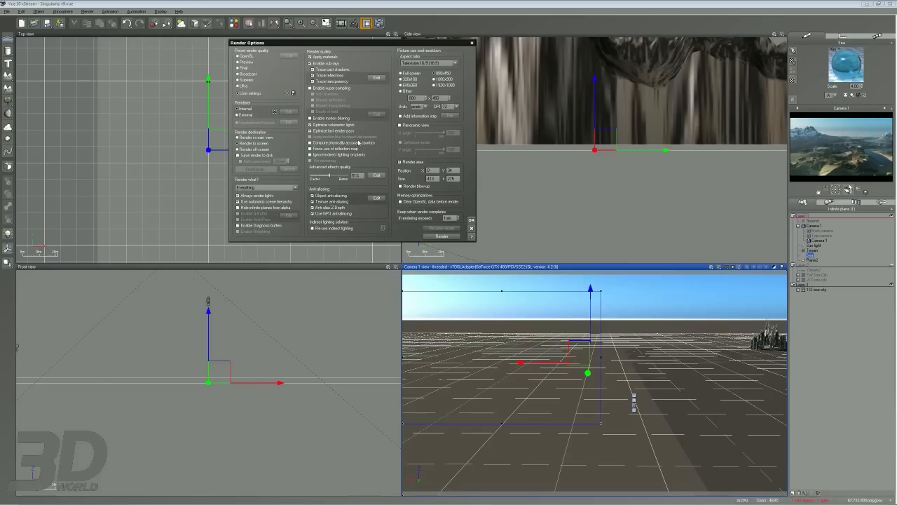
Set the render resolution to 1600x900, accept the render options and render the mountain area.
{"action": "left_click", "coordinate": [436, 84]}
{"action": "left_click", "coordinate": [471, 219]}
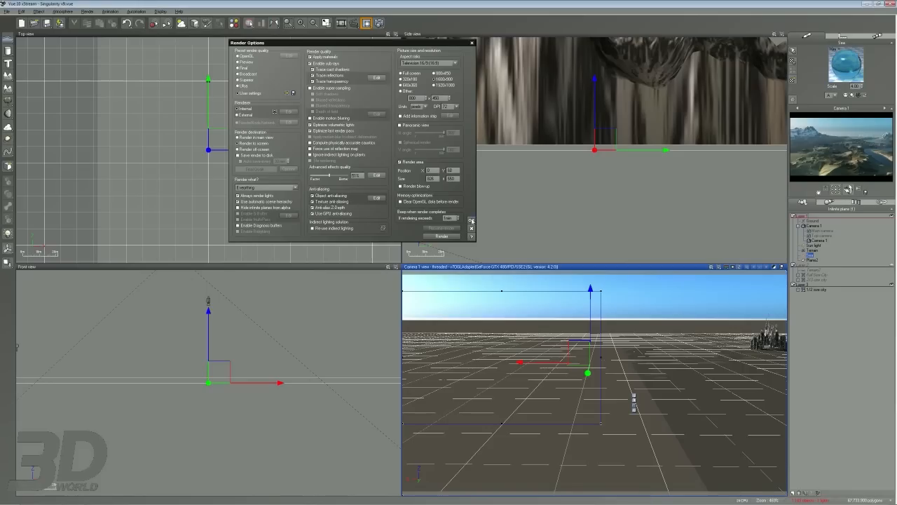
{"action": "left_click", "coordinate": [380, 22]}
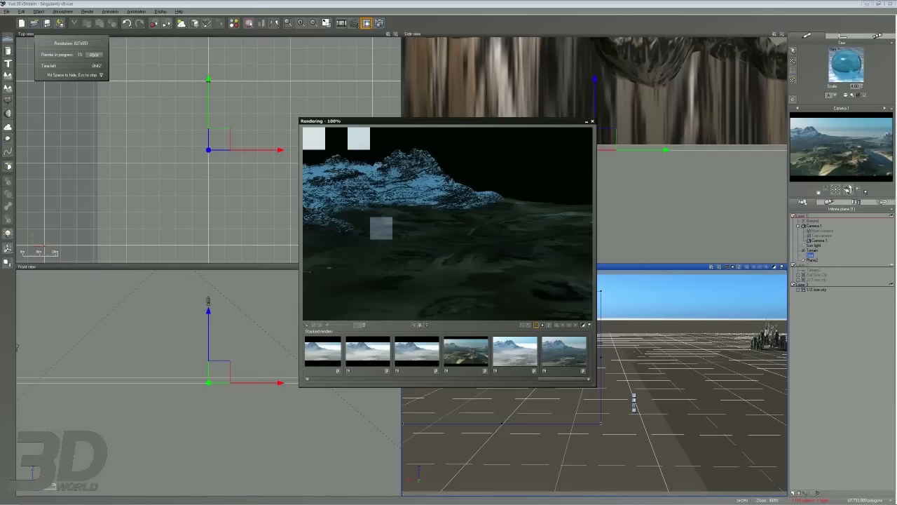
Sketch an image frame with a marked region and a subdivided, filled-in square beside the render, clear the marks and close the render display.
{"action": "mouse_move", "coordinate": [619, 161]}
{"action": "left_mouse_down"}
{"action": "mouse_move", "coordinate": [628, 235]}
{"action": "mouse_move", "coordinate": [801, 239]}
{"action": "left_mouse_up"}
{"action": "left_click_drag", "start_coordinate": [763, 168], "coordinate": [763, 224]}
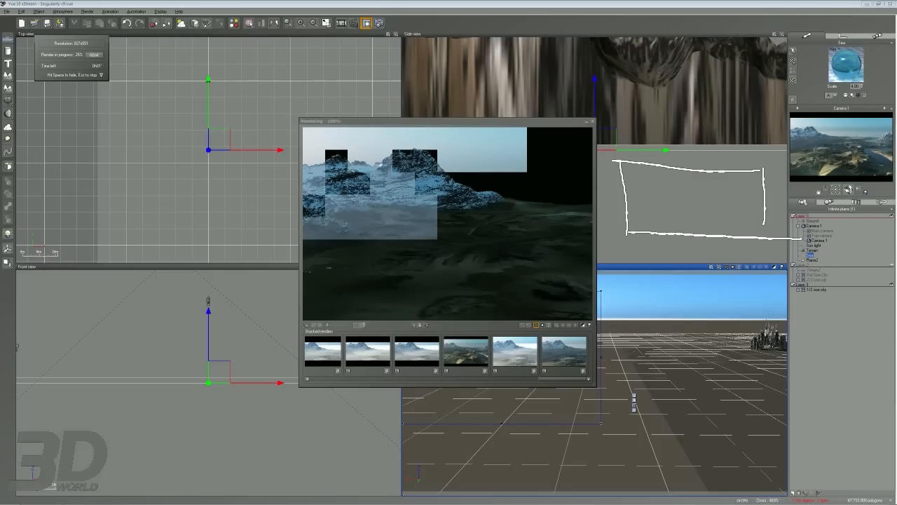
{"action": "left_click_drag", "start_coordinate": [626, 195], "coordinate": [692, 196]}
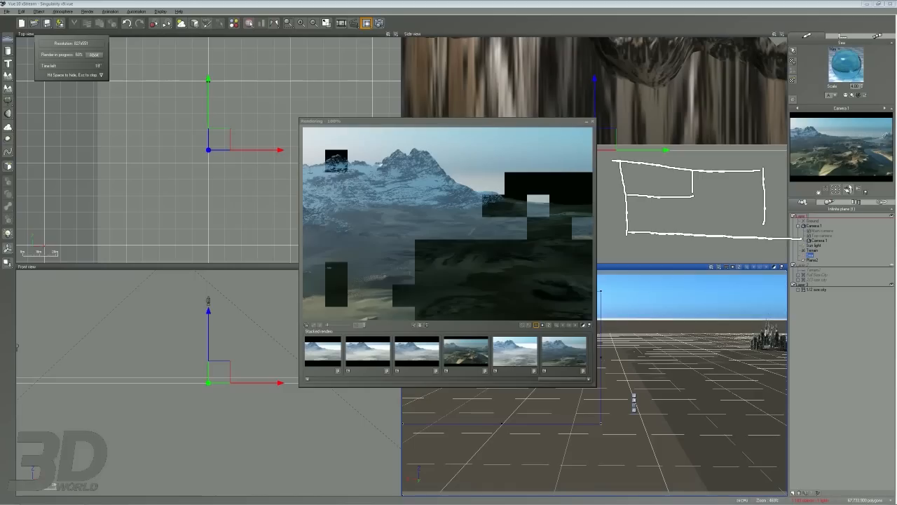
{"action": "mouse_move", "coordinate": [665, 288]}
{"action": "left_mouse_down"}
{"action": "mouse_move", "coordinate": [667, 317]}
{"action": "mouse_move", "coordinate": [712, 277]}
{"action": "mouse_move", "coordinate": [663, 293]}
{"action": "mouse_move", "coordinate": [667, 314]}
{"action": "left_mouse_up"}
{"action": "mouse_move", "coordinate": [686, 276]}
{"action": "left_mouse_down"}
{"action": "mouse_move", "coordinate": [687, 314]}
{"action": "mouse_move", "coordinate": [708, 300]}
{"action": "left_mouse_up"}
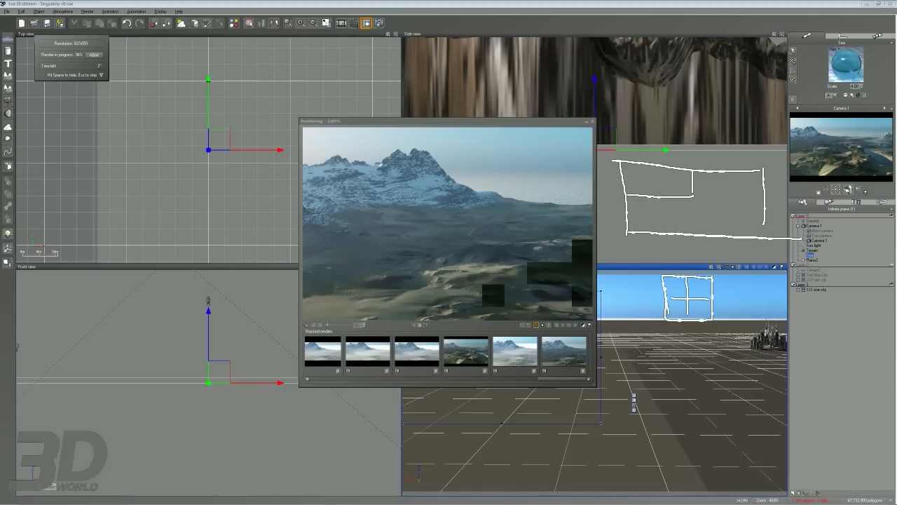
{"action": "mouse_move", "coordinate": [669, 282]}
{"action": "left_mouse_down"}
{"action": "mouse_move", "coordinate": [690, 289]}
{"action": "mouse_move", "coordinate": [703, 317]}
{"action": "left_mouse_up"}
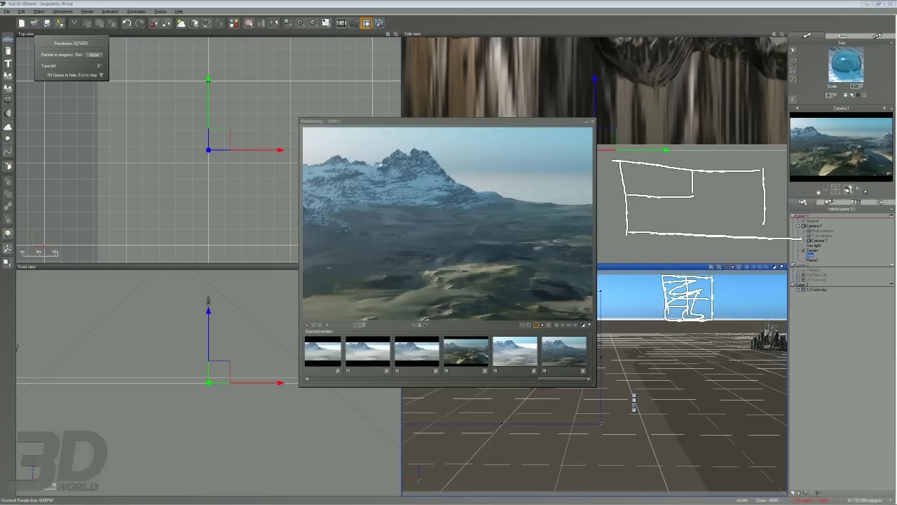
{"action": "key", "text": "Escape"}
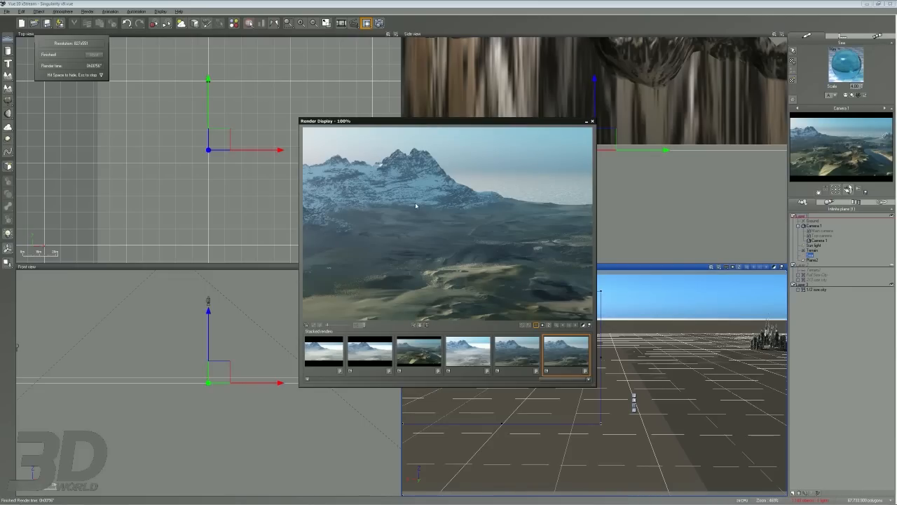
{"action": "left_click", "coordinate": [592, 121]}
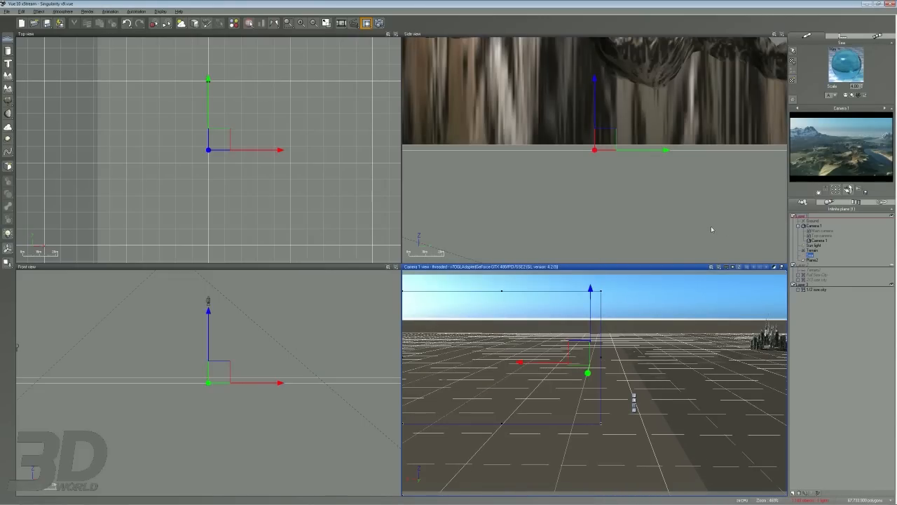
{"action": "right_click", "coordinate": [846, 62]}
{"action": "left_click", "coordinate": [814, 3]}
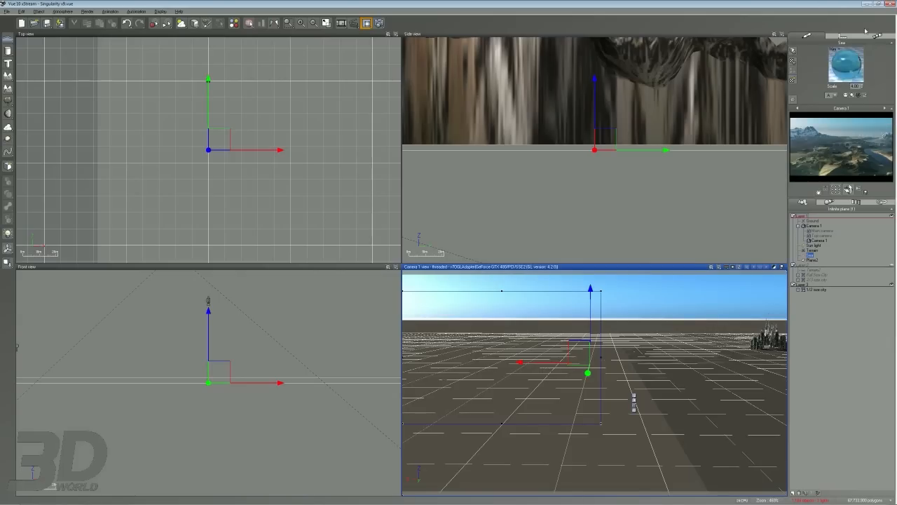